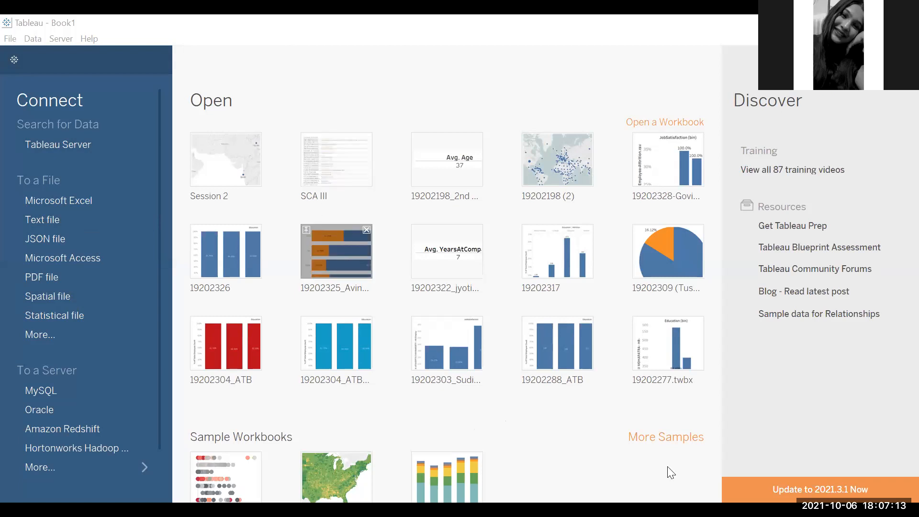
# Connect to the text file Session 3_insurance2.csv as the data source
pyautogui.click(92, 228)
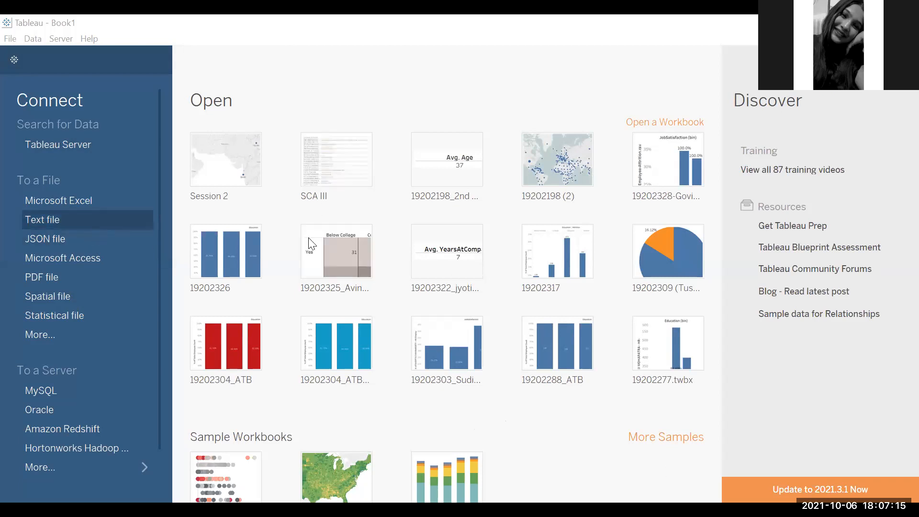
pyautogui.click(238, 156)
pyautogui.click(364, 354)
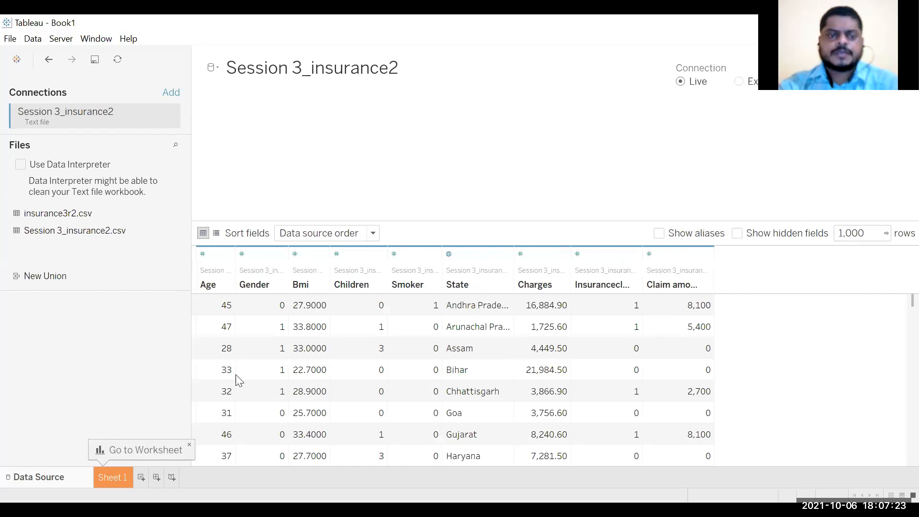
# Examine the rows and fields of the insurance table in the data source preview
pyautogui.scroll(-15, 420, 378)
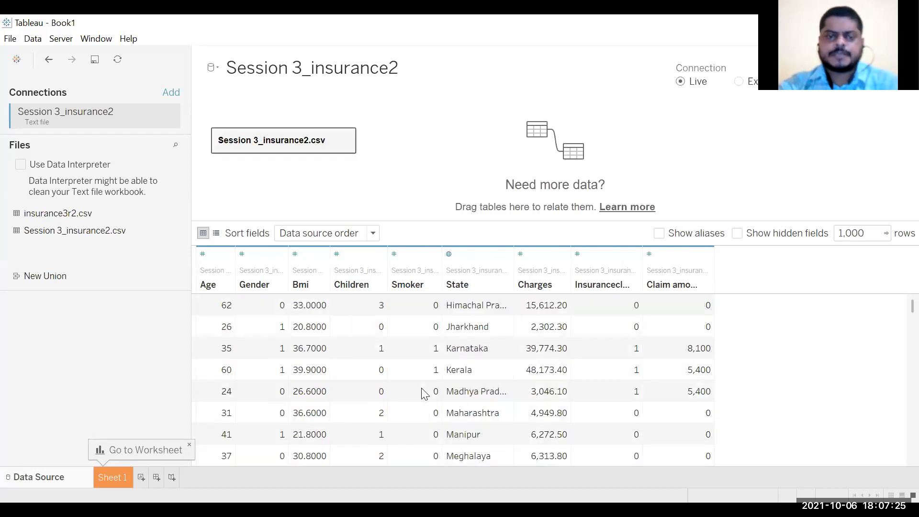
pyautogui.scroll(-5, 422, 393)
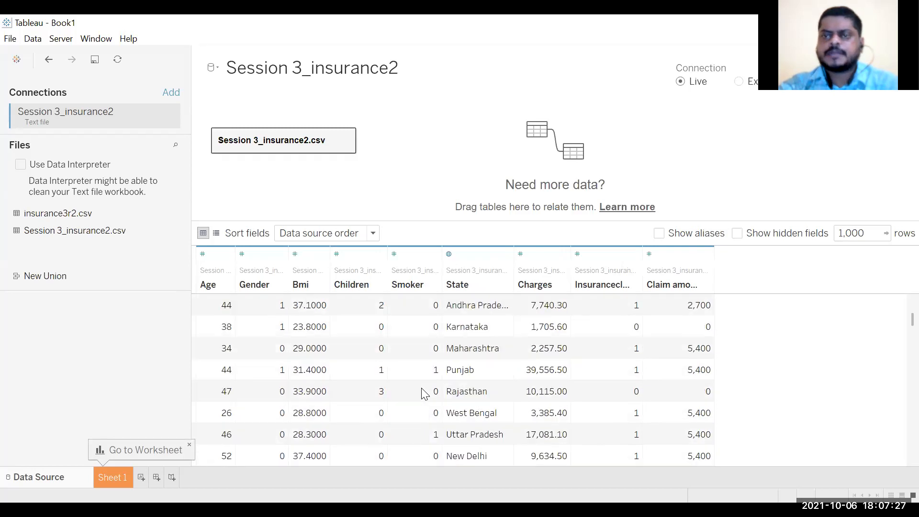
pyautogui.scroll(1, 423, 394)
pyautogui.scroll(15, 423, 394)
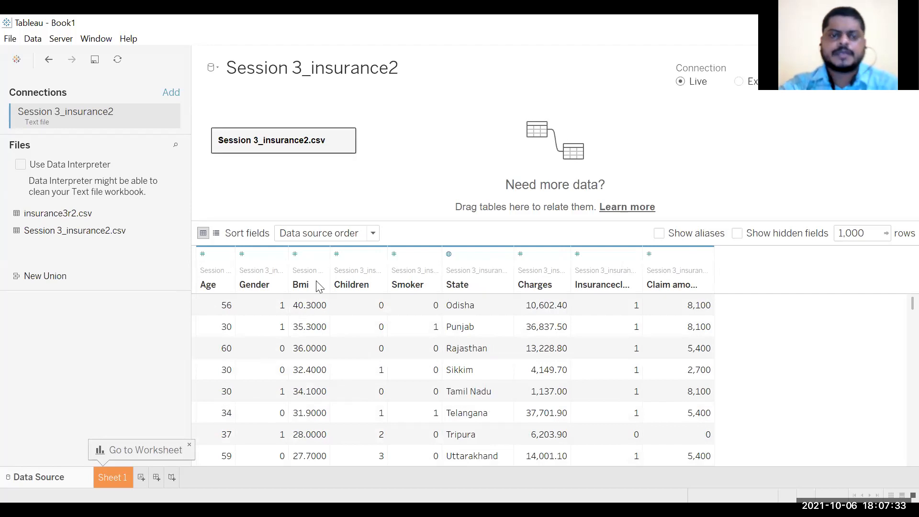
pyautogui.scroll(5, 308, 311)
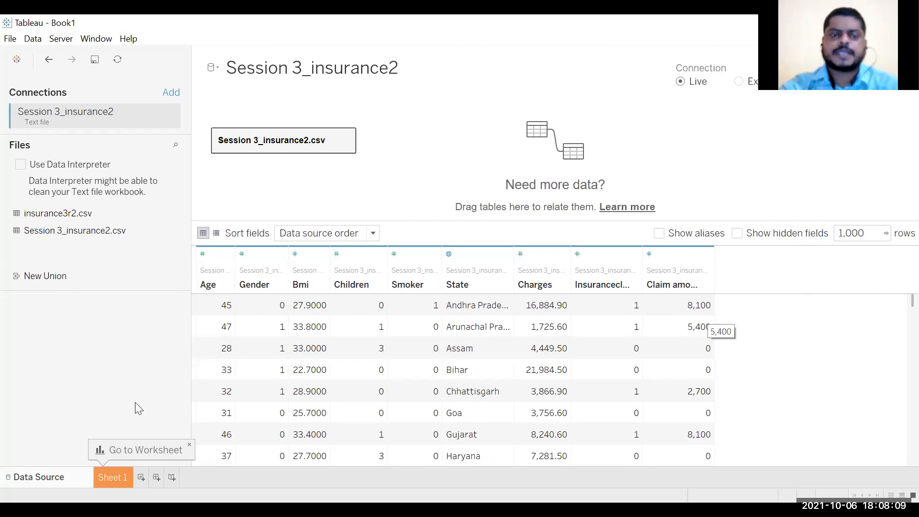
pyautogui.scroll(-3, 249, 343)
pyautogui.scroll(3, 249, 343)
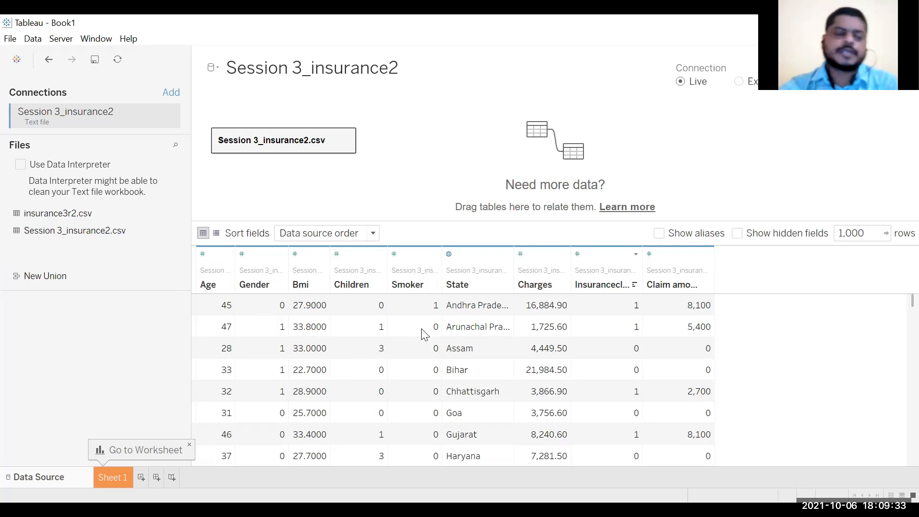
# Open the first worksheet and rename it Agewise
pyautogui.click(122, 476)
pyautogui.doubleClick(113, 481)
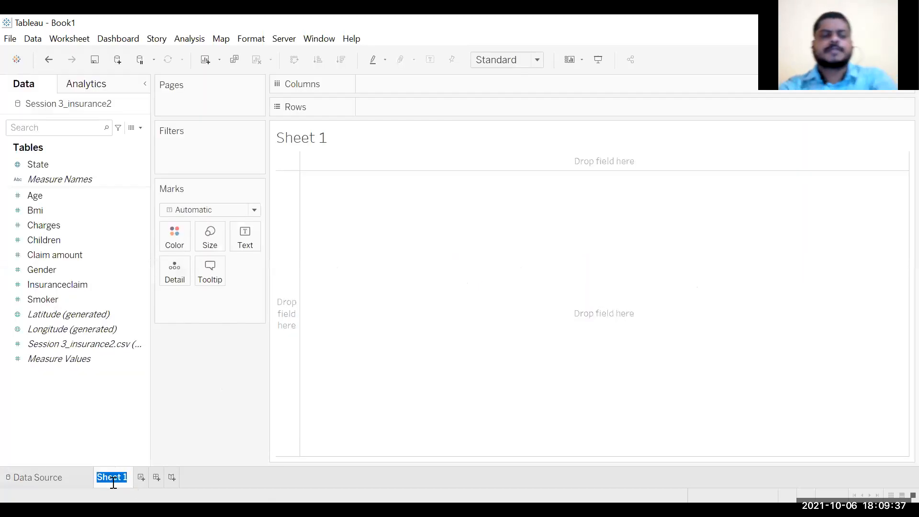
pyautogui.write('aGE')
pyautogui.press('BackSpace')
pyautogui.press('BackSpace')
pyautogui.press('BackSpace')
pyautogui.write('Agewise')
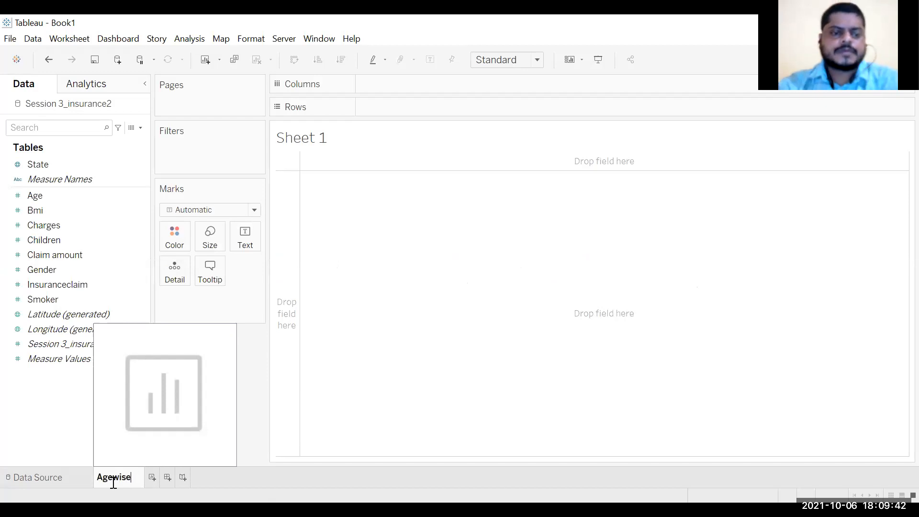
pyautogui.press('Return')
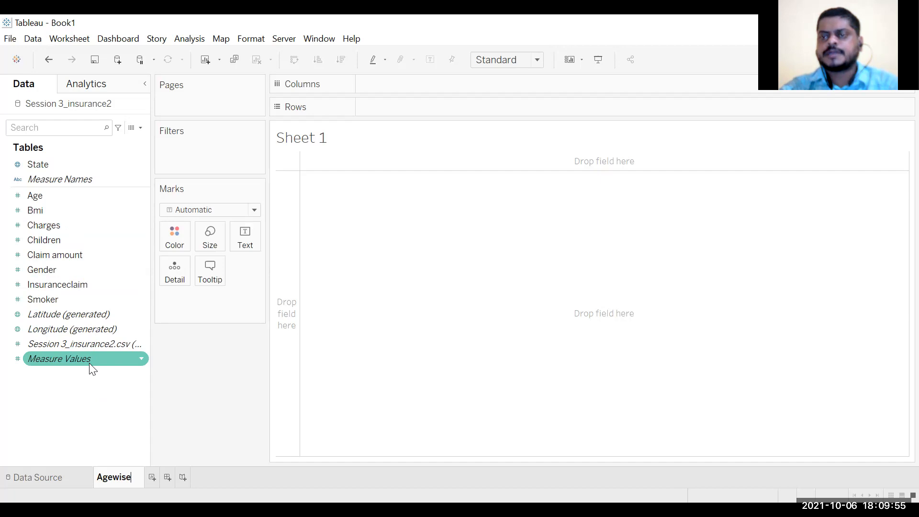
pyautogui.click(87, 194)
pyautogui.moveTo(91, 194)
pyautogui.mouseDown()
pyautogui.moveTo(105, 192)
pyautogui.moveTo(88, 196)
pyautogui.mouseUp()
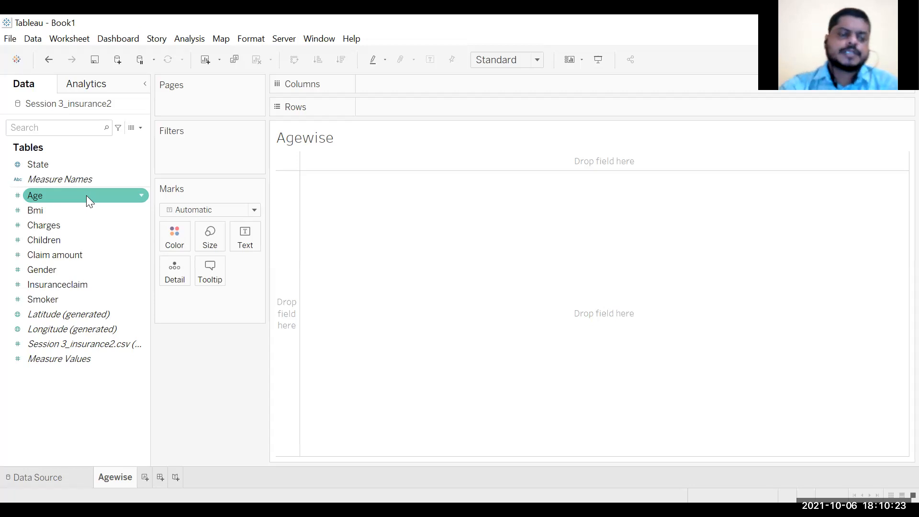
# Add a worksheet in front of Agewise and name it Genderwise
pyautogui.click(144, 477)
pyautogui.moveTo(128, 474); pyautogui.dragTo(175, 474)
pyautogui.doubleClick(130, 478)
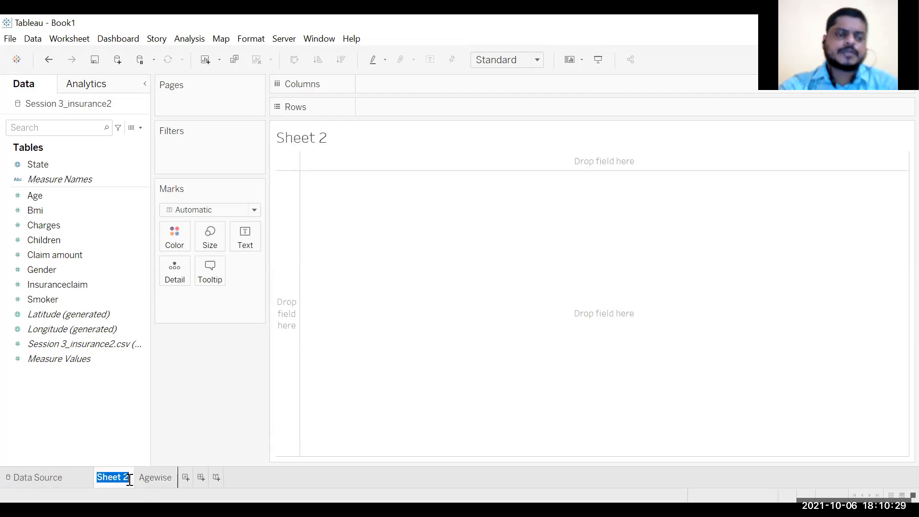
pyautogui.write('Genderwise')
pyautogui.press('Return')
pyautogui.click(224, 475)
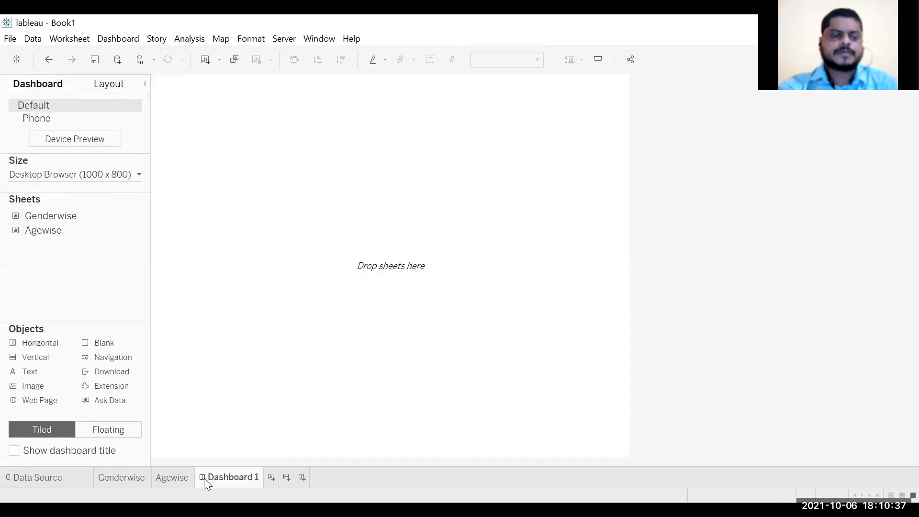
pyautogui.rightClick(244, 486)
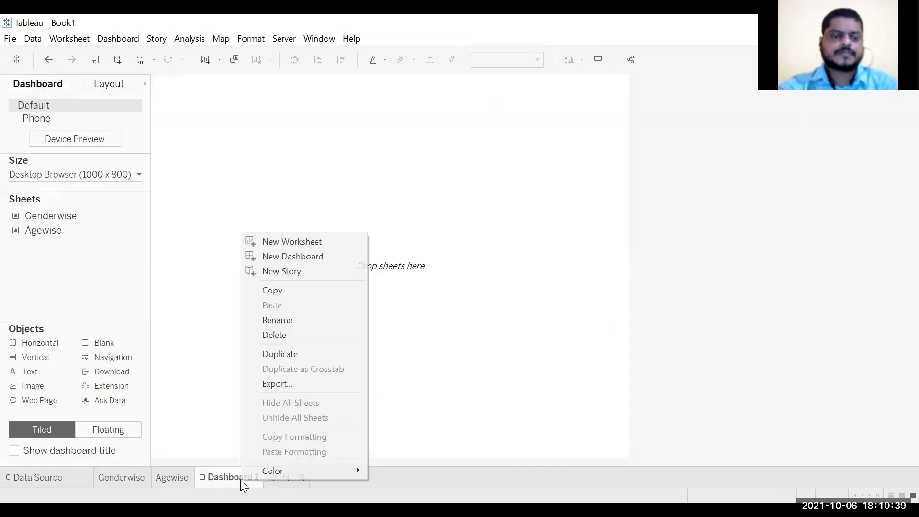
pyautogui.click(295, 335)
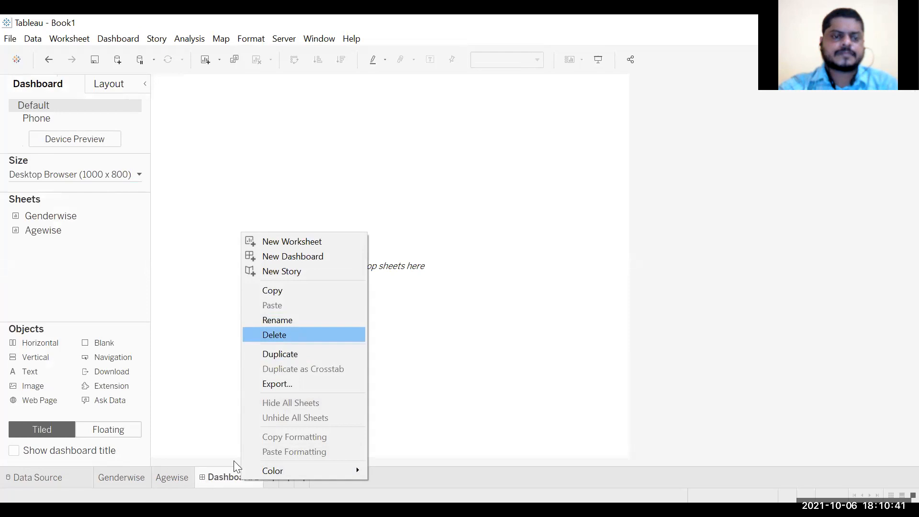
# Add a worksheet between Genderwise and Agewise and name it Smokinghabitwise
pyautogui.click(205, 475)
pyautogui.moveTo(215, 474); pyautogui.dragTo(162, 480)
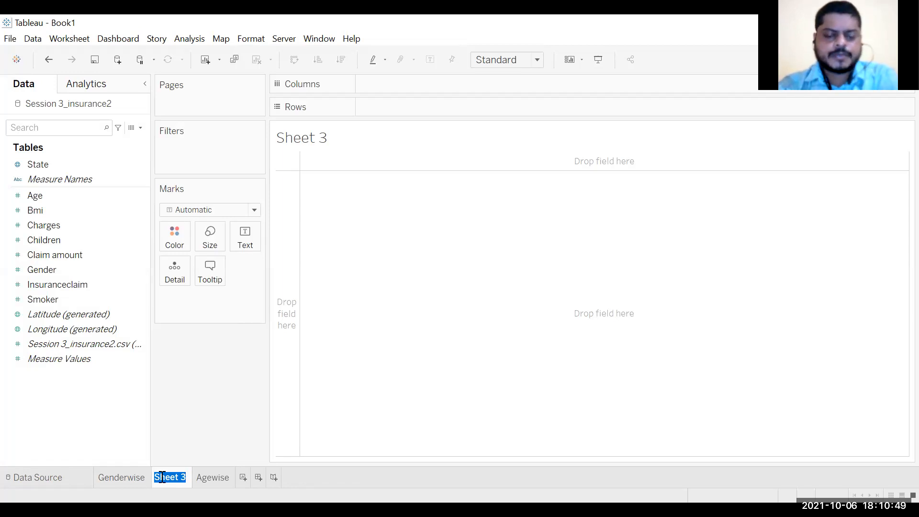
pyautogui.write('S')
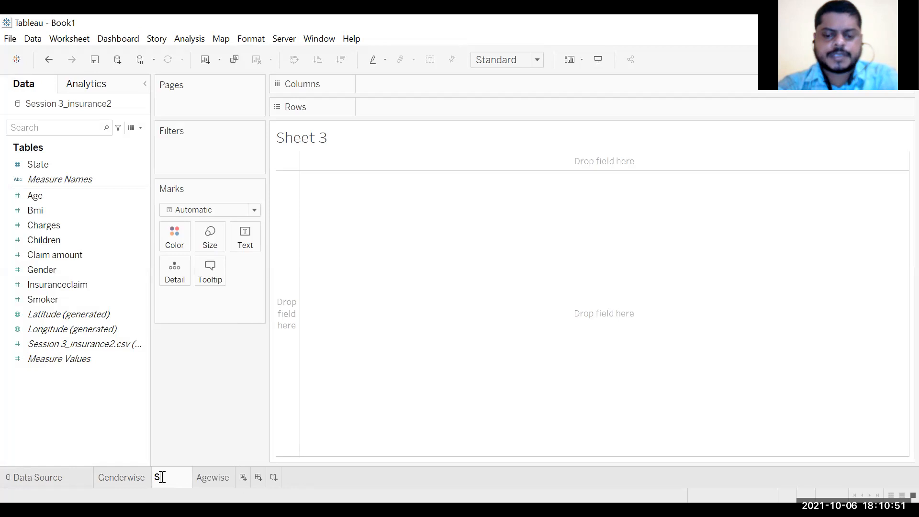
pyautogui.write('mokinghabit')
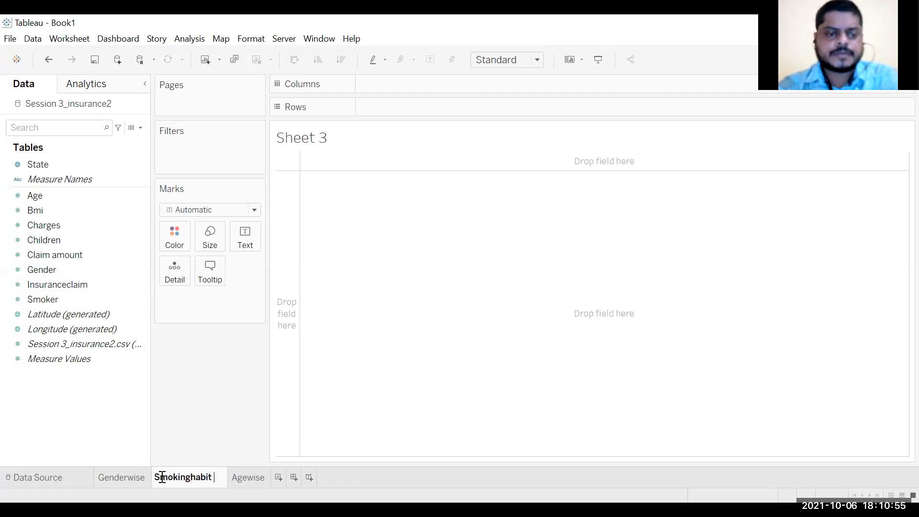
pyautogui.write('wise')
pyautogui.press('Return')
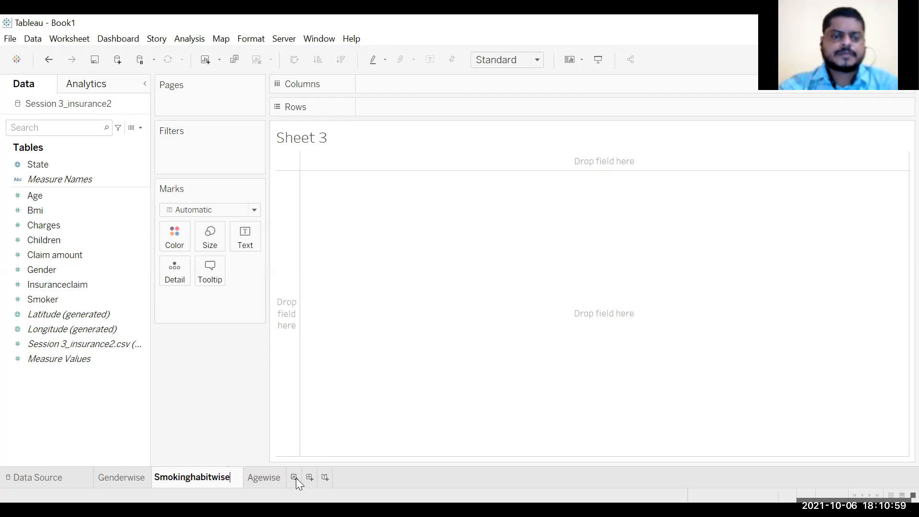
# Add a blank dashboard after the Agewise sheet, keeping its default name
pyautogui.click(309, 478)
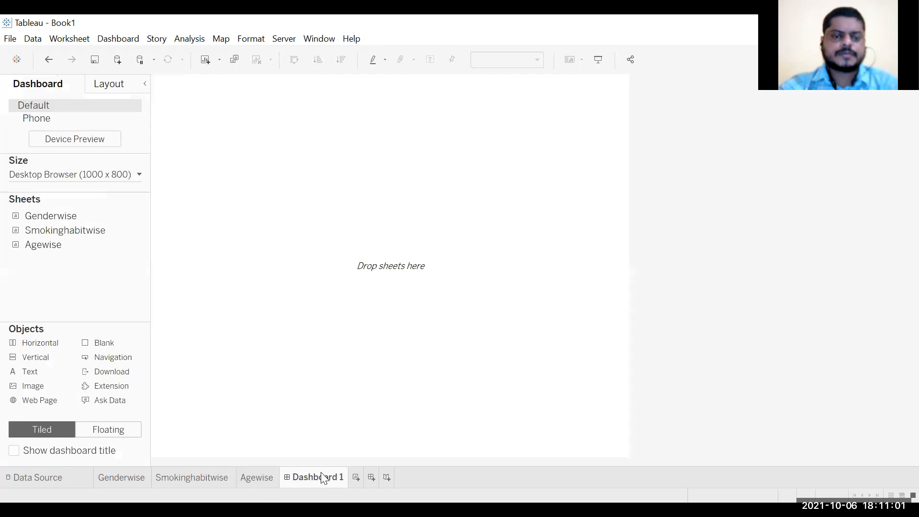
pyautogui.rightClick(299, 480)
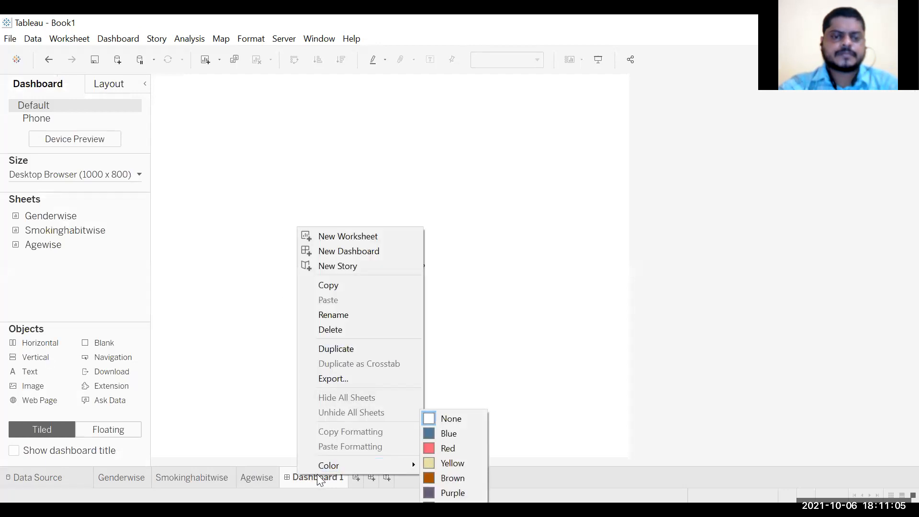
pyautogui.doubleClick(336, 477)
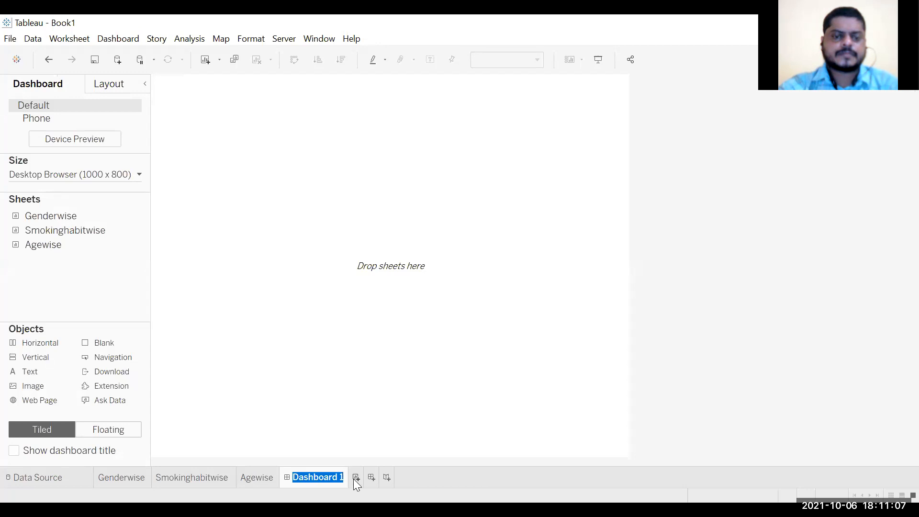
# Add a worksheet between Smokinghabitwise and Agewise and name it BMI wise
pyautogui.click(354, 478)
pyautogui.moveTo(353, 480); pyautogui.dragTo(245, 484)
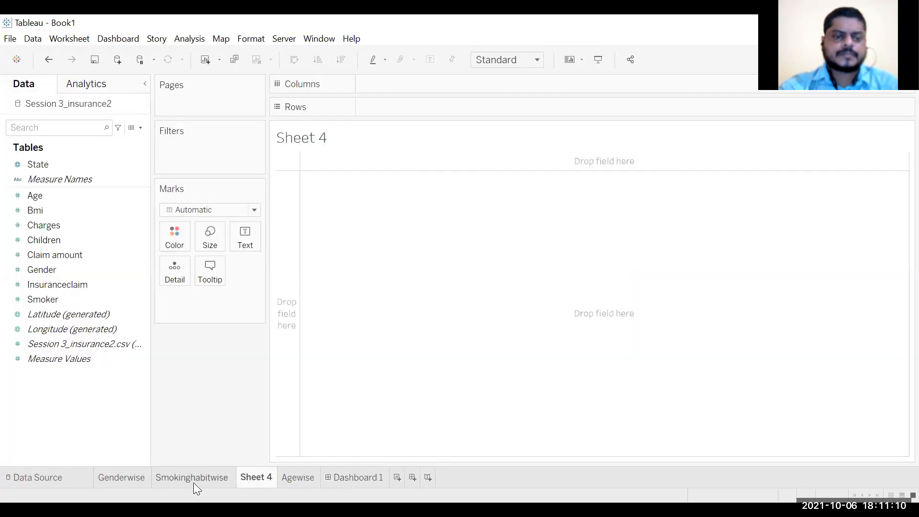
pyautogui.click(65, 476)
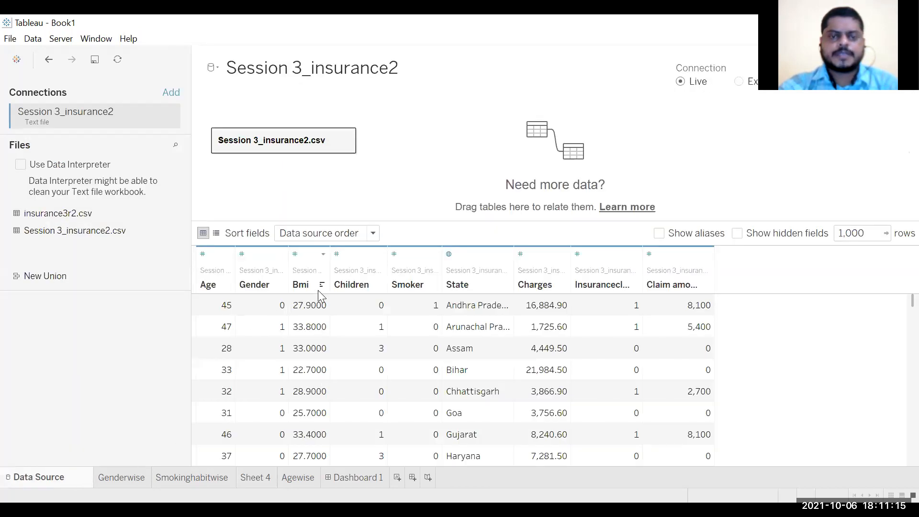
pyautogui.click(245, 478)
pyautogui.doubleClick(255, 477)
pyautogui.moveTo(256, 477)
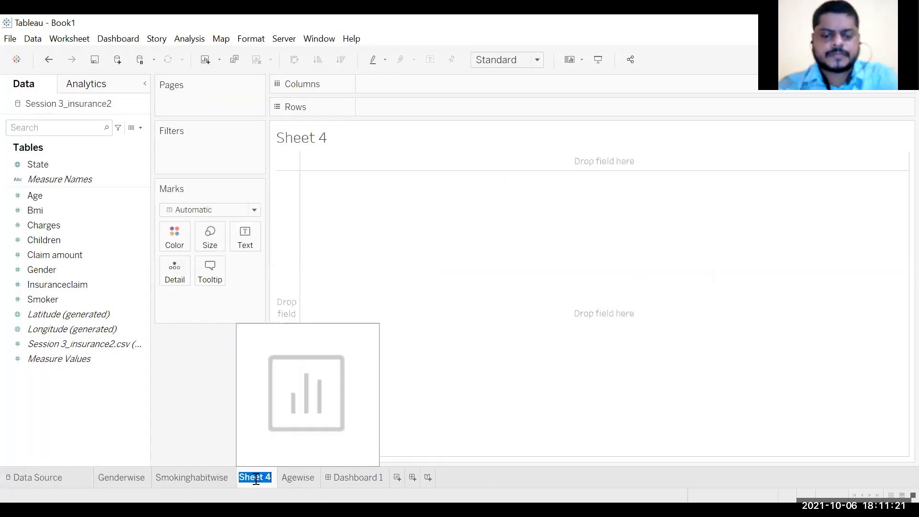
pyautogui.write('BMI')
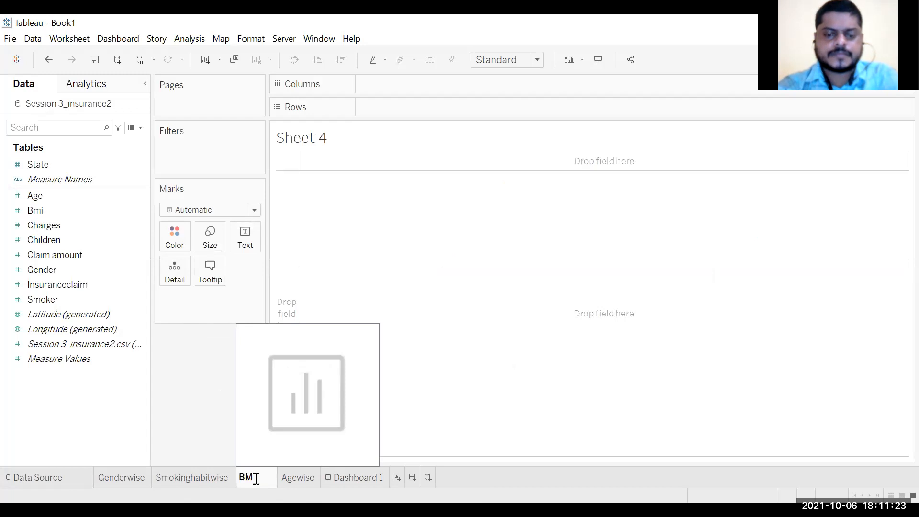
pyautogui.write('WISE')
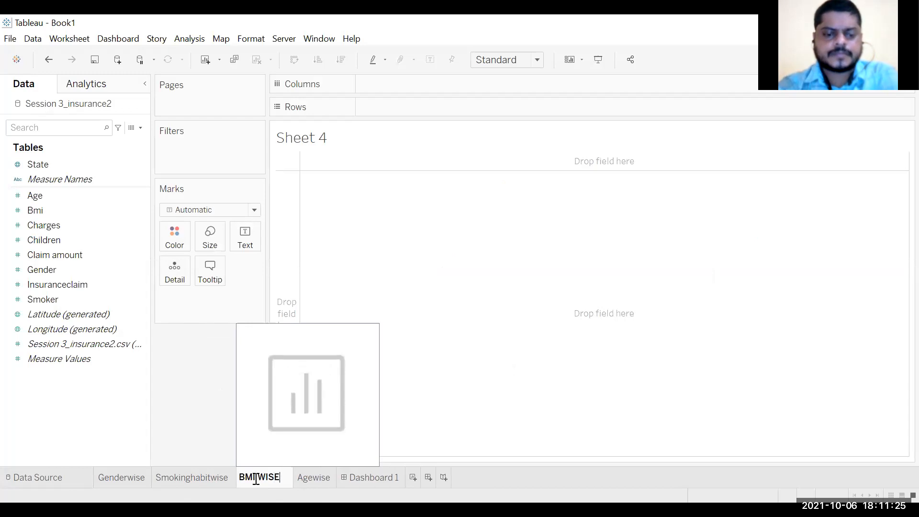
pyautogui.moveTo(279, 477); pyautogui.dragTo(256, 472)
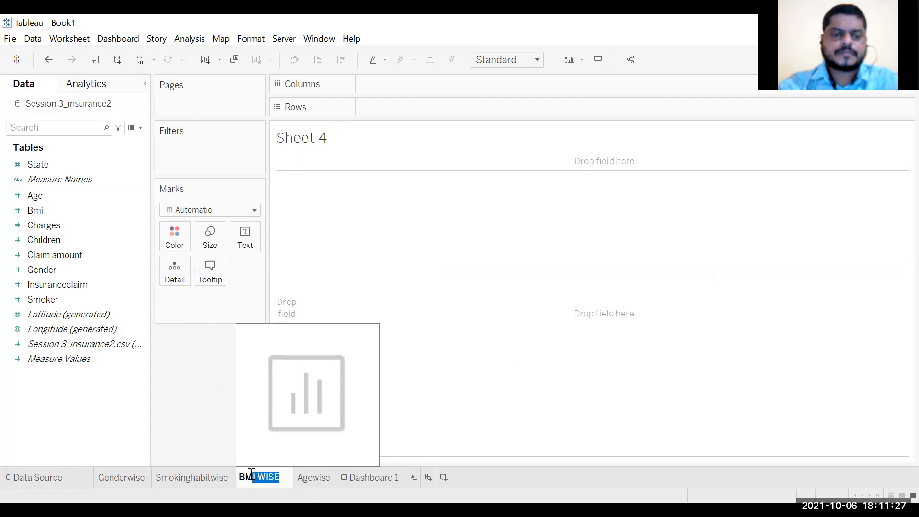
pyautogui.write('wise')
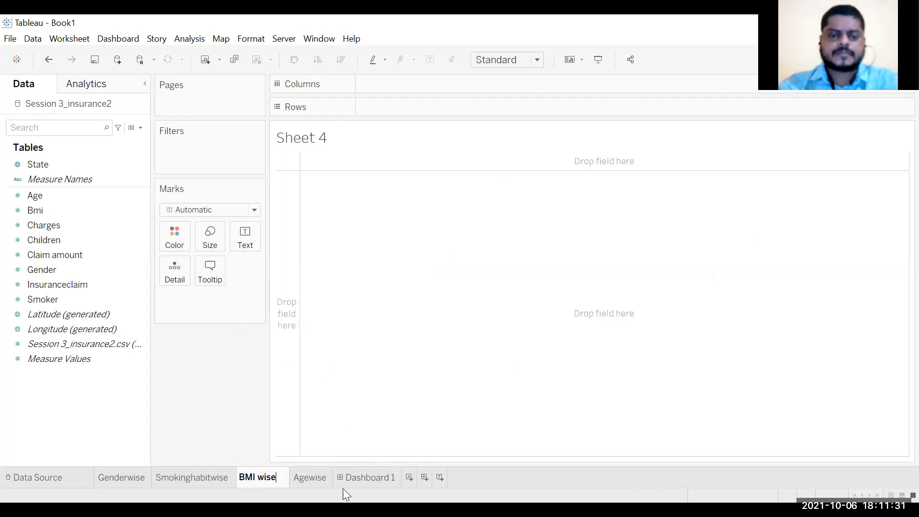
# Add a worksheet between BMI wise and Agewise and name it childrenwise
pyautogui.click(409, 483)
pyautogui.moveTo(409, 482); pyautogui.dragTo(287, 472)
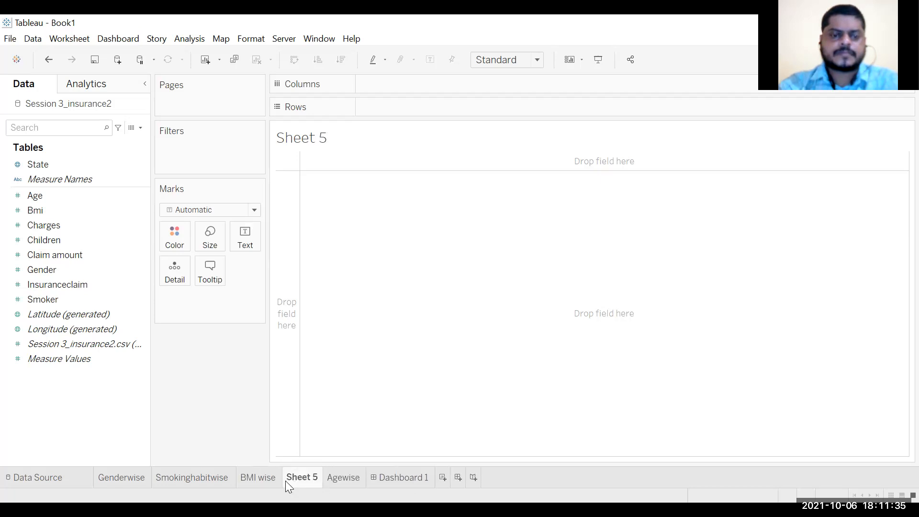
pyautogui.write('chi')
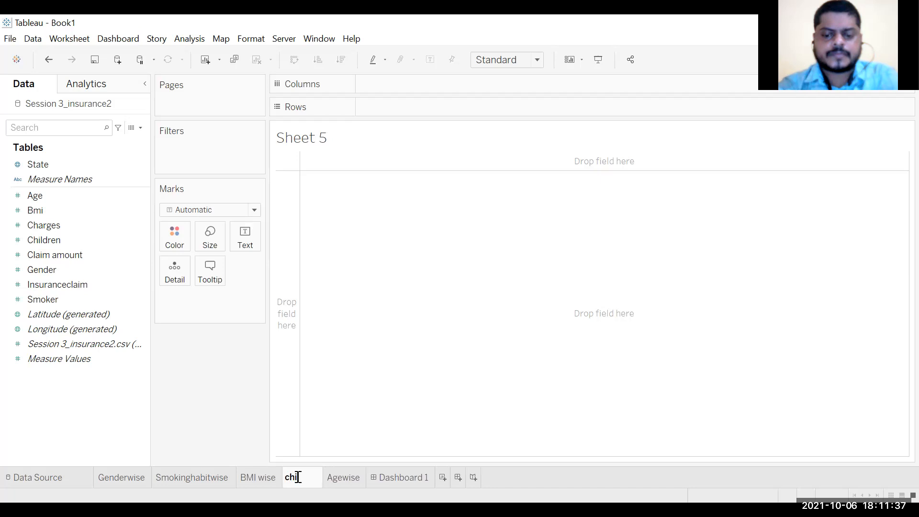
pyautogui.write('ldrenwise')
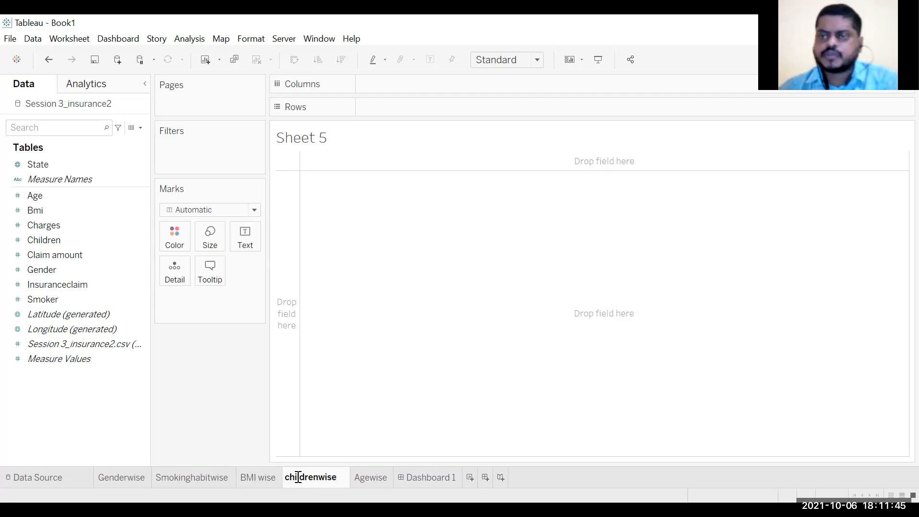
# Move the Agewise sheet between Smokinghabitwise and BMI wise, and open the Genderwise sheet
pyautogui.moveTo(363, 479); pyautogui.dragTo(239, 474)
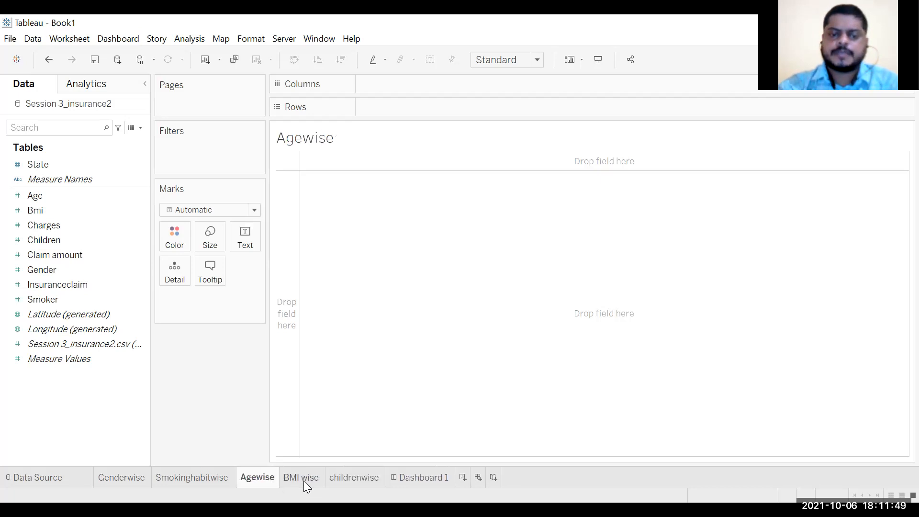
pyautogui.moveTo(336, 473)
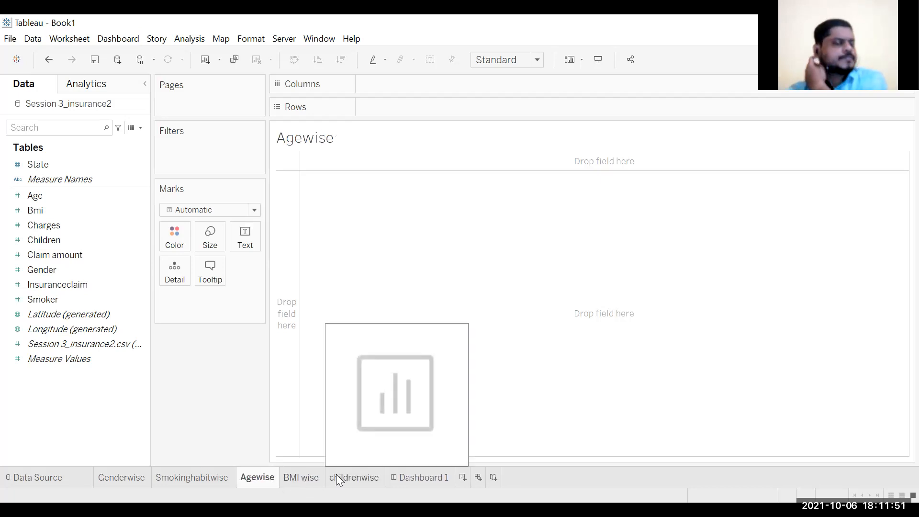
pyautogui.click(112, 482)
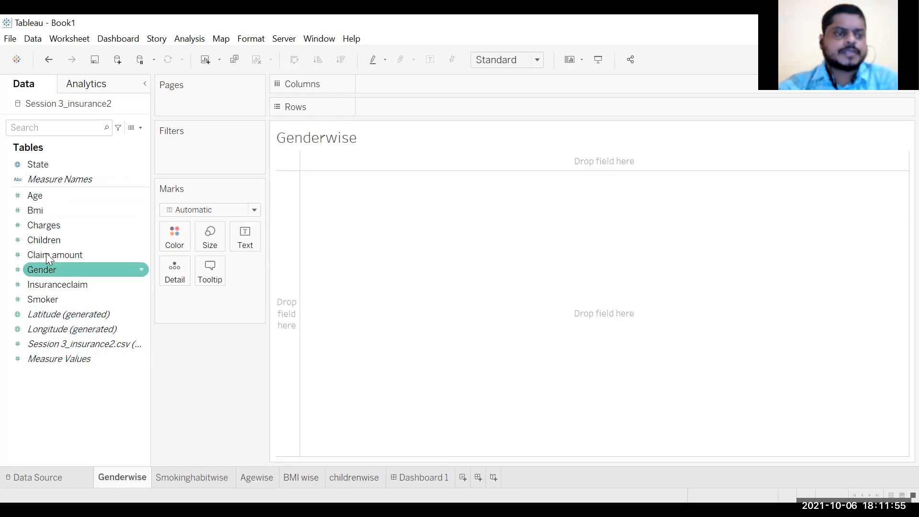
# Add Gender to the columns of the Genderwise sheet as a discrete dimension
pyautogui.moveTo(47, 268)
pyautogui.mouseDown()
pyautogui.moveTo(455, 115)
pyautogui.moveTo(444, 80)
pyautogui.moveTo(456, 93)
pyautogui.mouseUp()
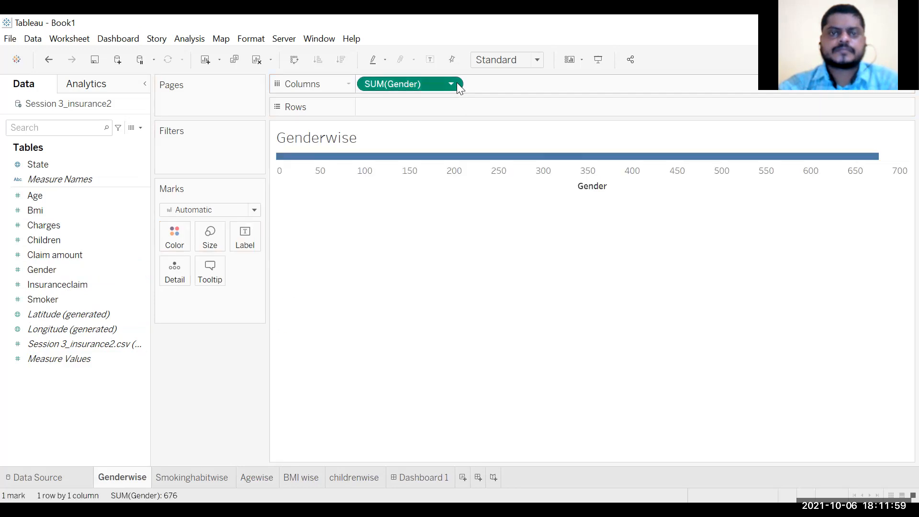
pyautogui.click(454, 84)
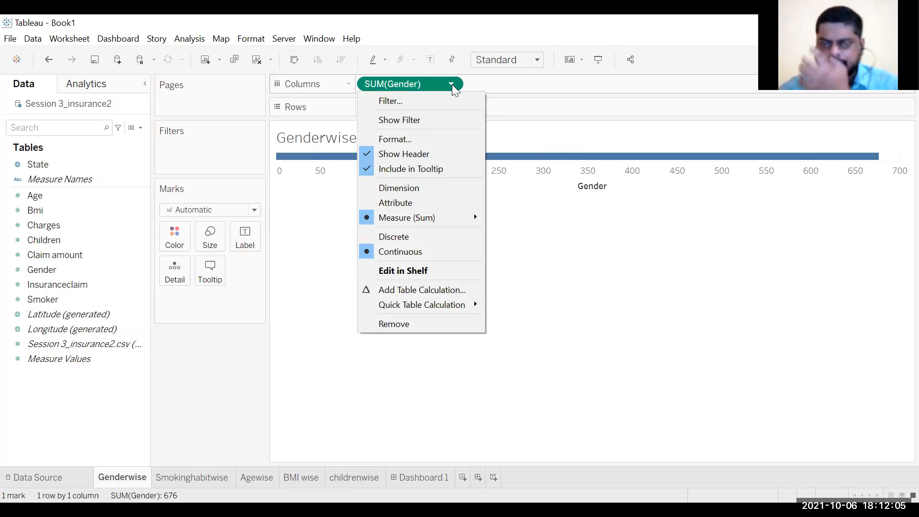
pyautogui.click(420, 187)
pyautogui.click(457, 83)
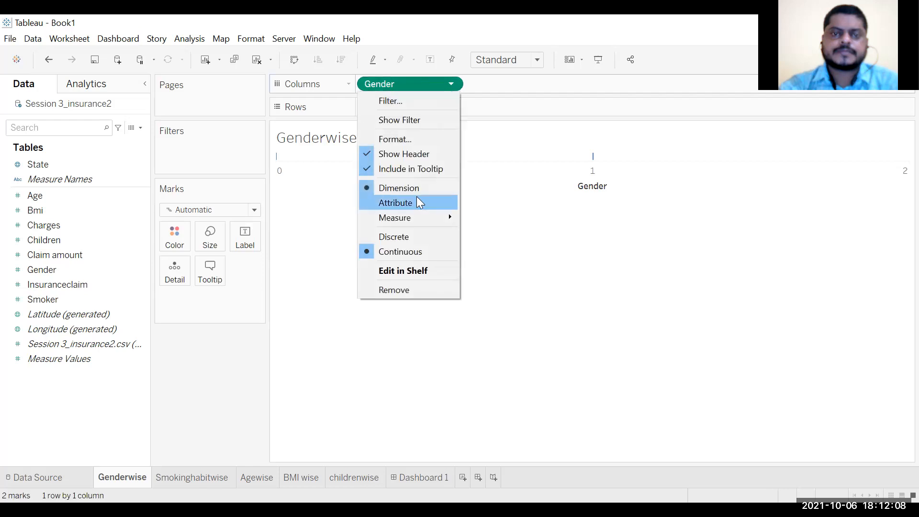
pyautogui.click(409, 237)
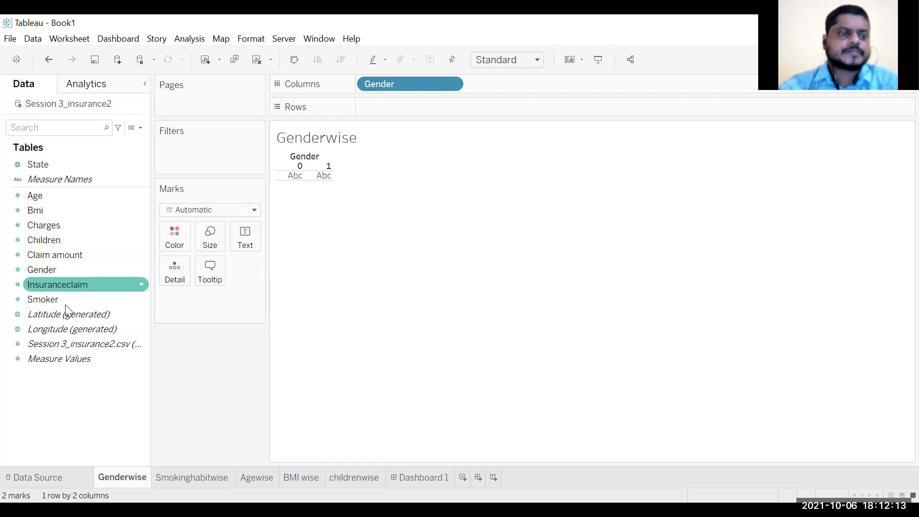
# Try Insuranceclaim on the rows against Gender, converting it from a sum to a discrete dimension
pyautogui.moveTo(71, 282); pyautogui.dragTo(454, 103)
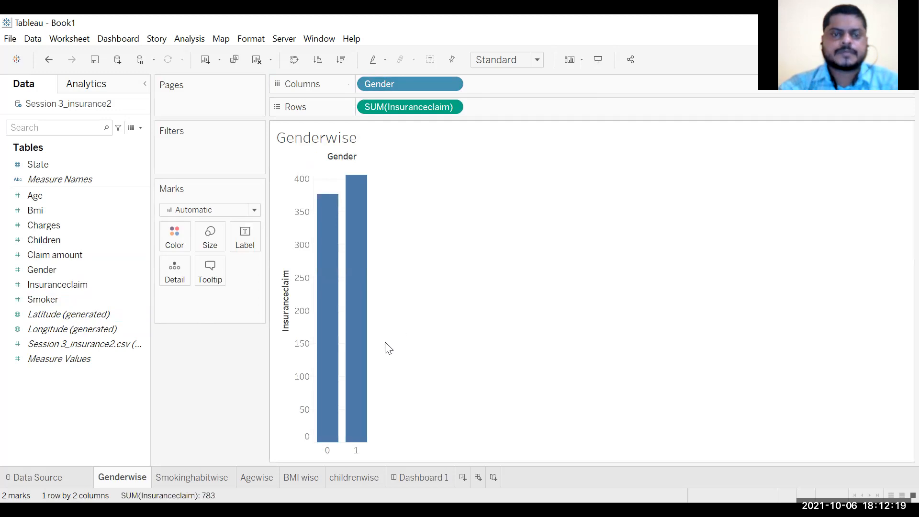
pyautogui.moveTo(323, 207)
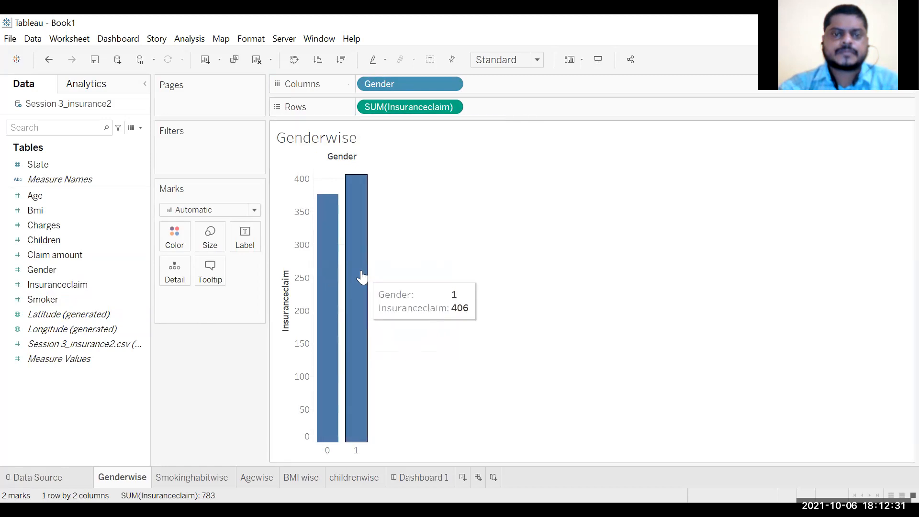
pyautogui.click(451, 107)
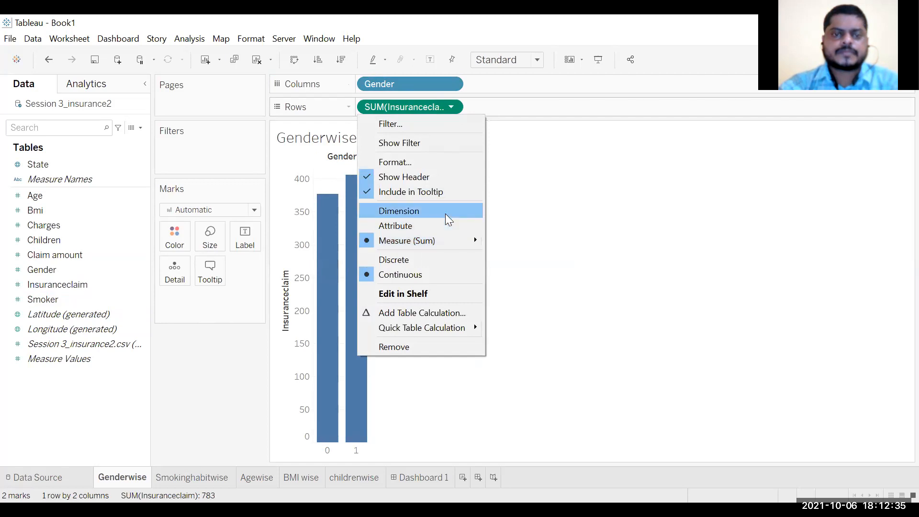
pyautogui.click(445, 213)
pyautogui.click(450, 107)
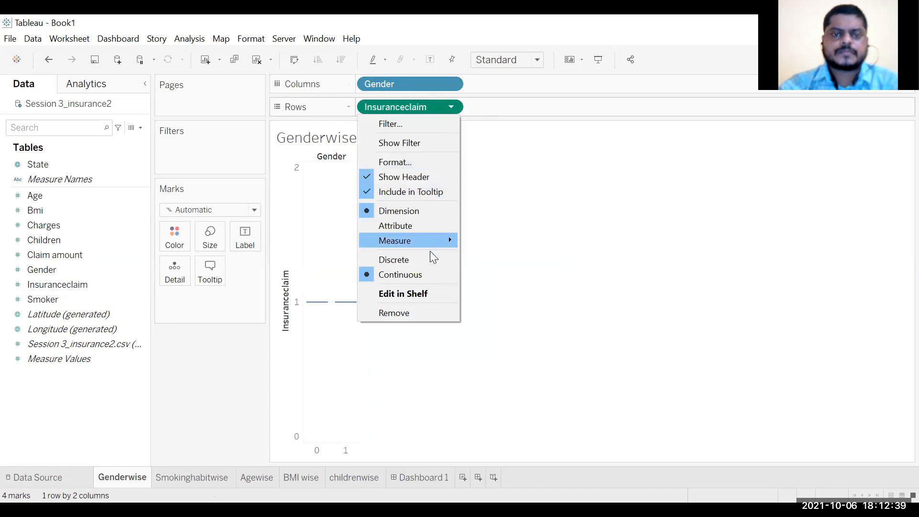
pyautogui.click(441, 259)
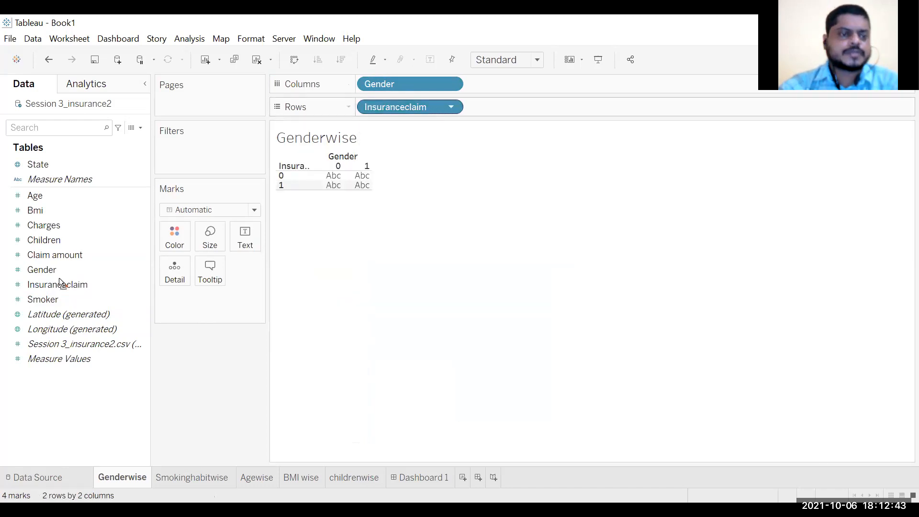
# Replace Insuranceclaim on the rows with the record count of Session 3_insurance2.csv
pyautogui.moveTo(93, 330); pyautogui.dragTo(93, 341)
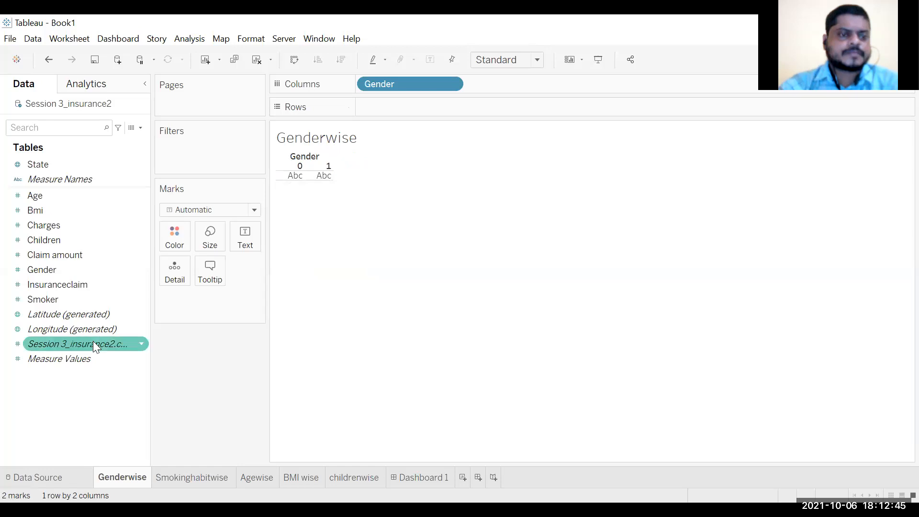
pyautogui.moveTo(443, 117)
pyautogui.mouseDown()
pyautogui.moveTo(449, 110)
pyautogui.moveTo(453, 130)
pyautogui.moveTo(452, 110)
pyautogui.mouseUp()
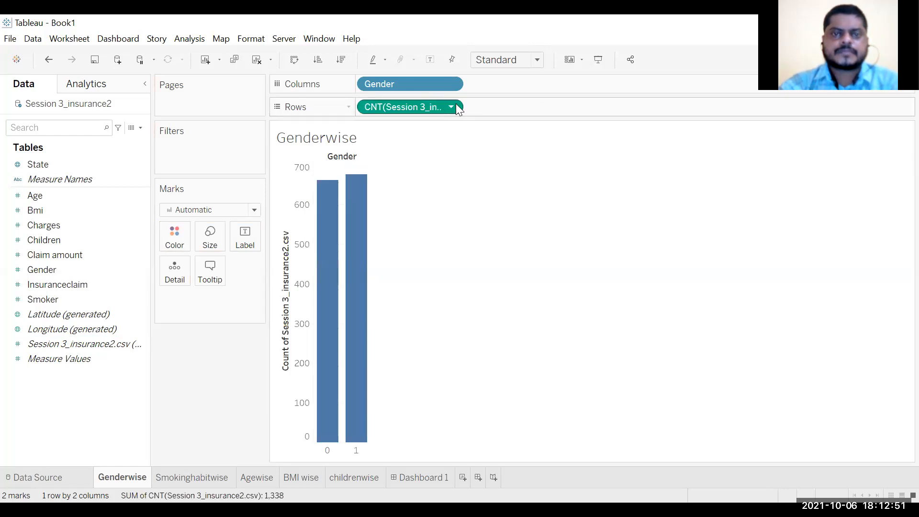
pyautogui.click(44, 344)
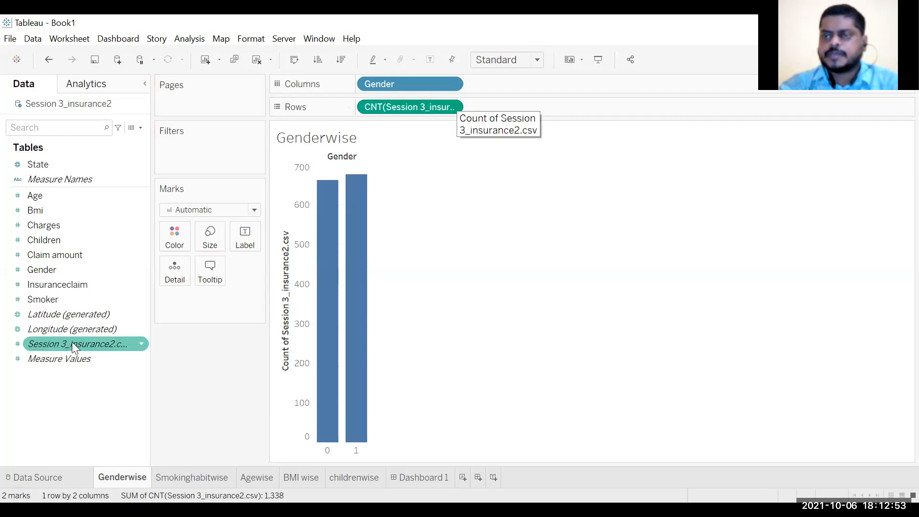
pyautogui.moveTo(71, 346)
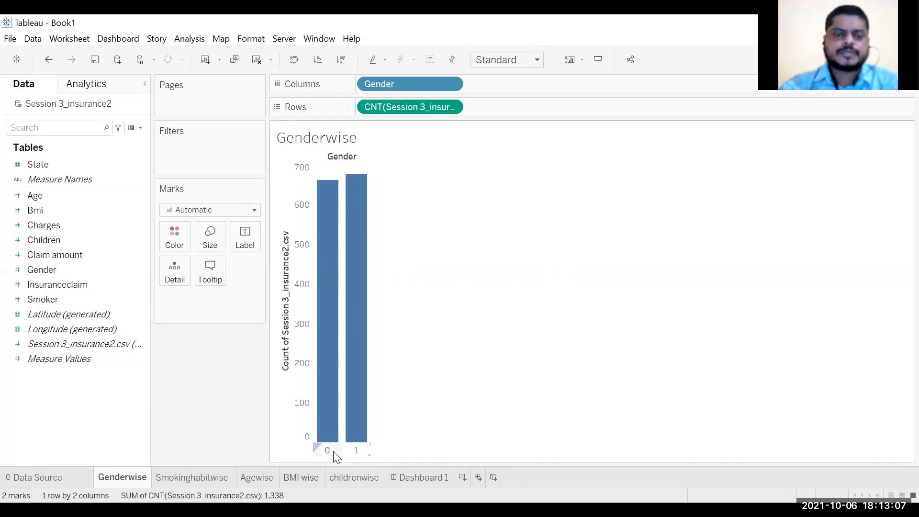
# Give the Gender value 1 the alias Male
pyautogui.rightClick(357, 450)
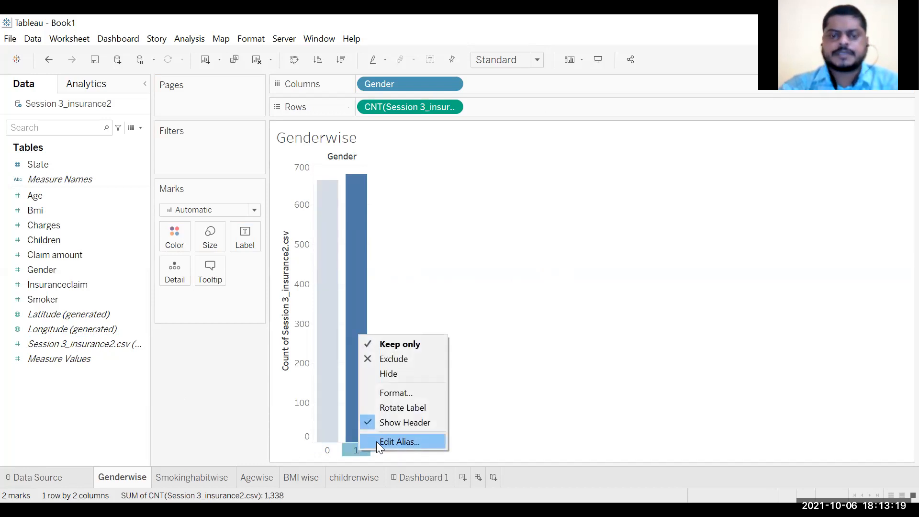
pyautogui.click(376, 441)
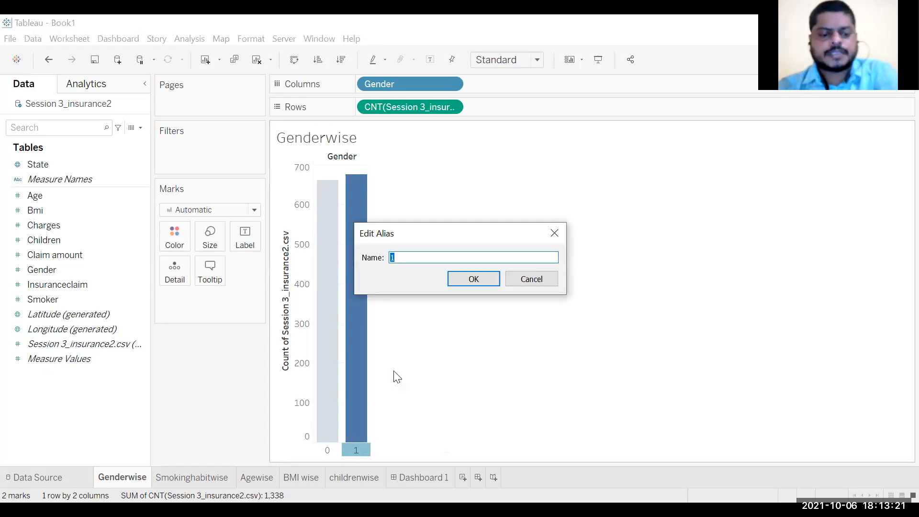
pyautogui.write('Male')
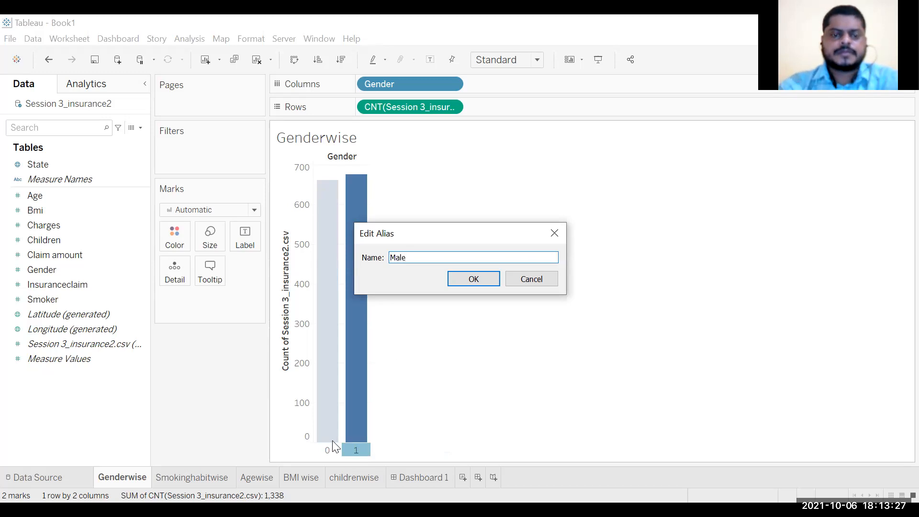
pyautogui.click(487, 283)
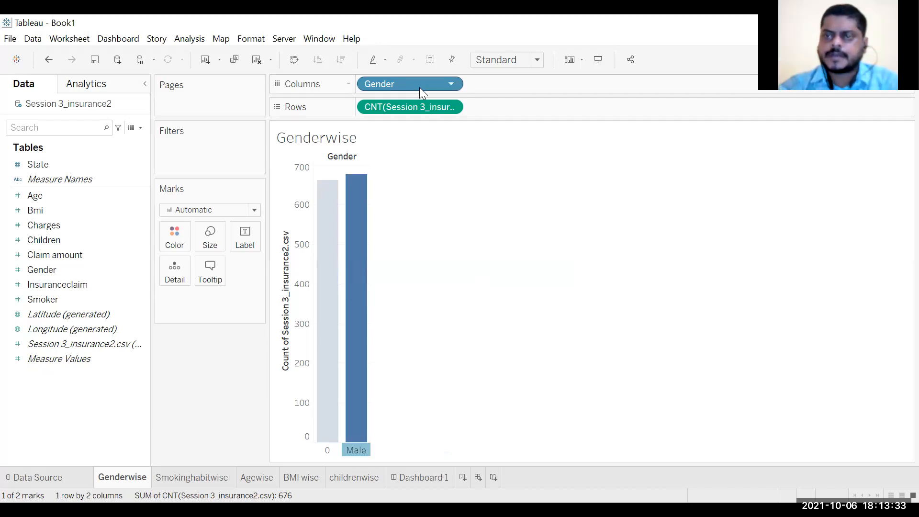
# Give the Gender value 0 the alias Female
pyautogui.moveTo(308, 378)
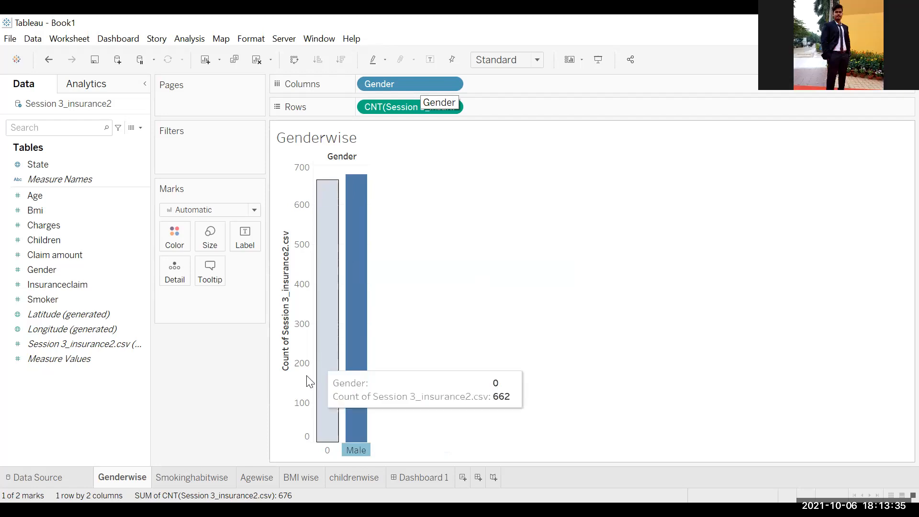
pyautogui.rightClick(327, 449)
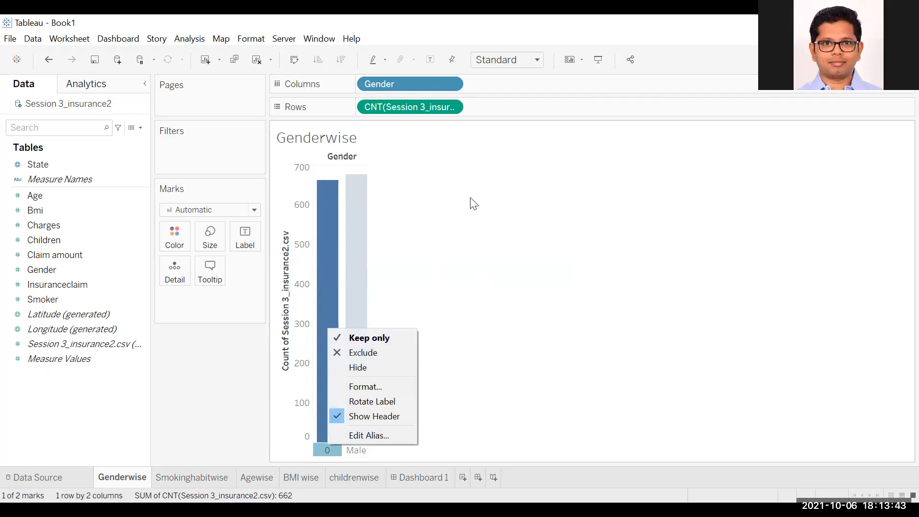
pyautogui.click(421, 86)
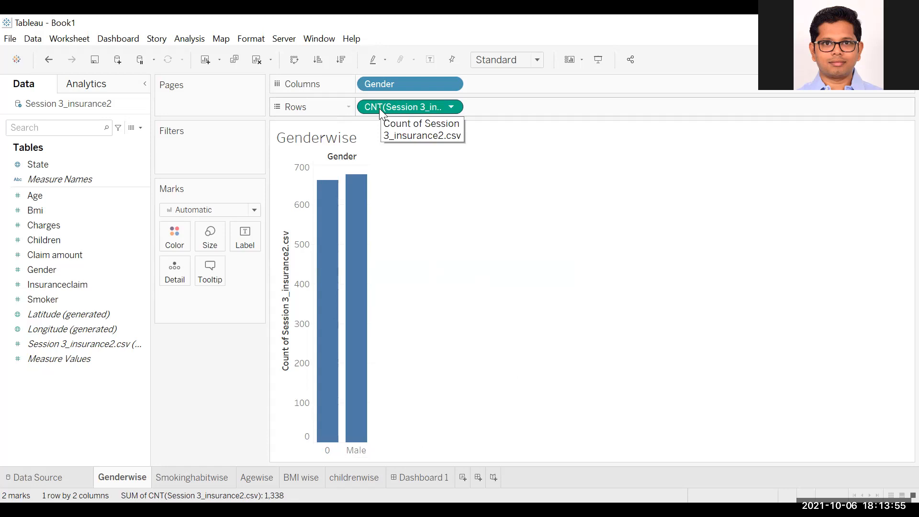
pyautogui.click(450, 84)
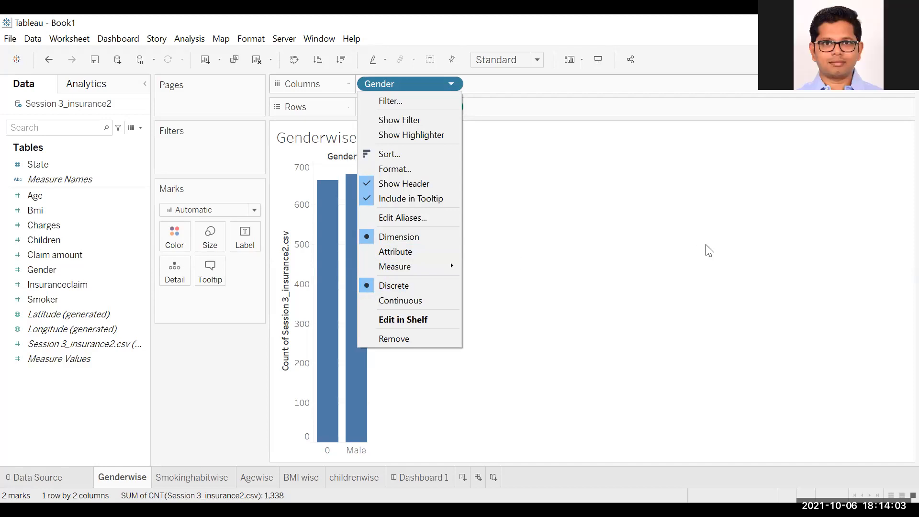
pyautogui.click(328, 449)
pyautogui.click(327, 449)
pyautogui.rightClick(327, 449)
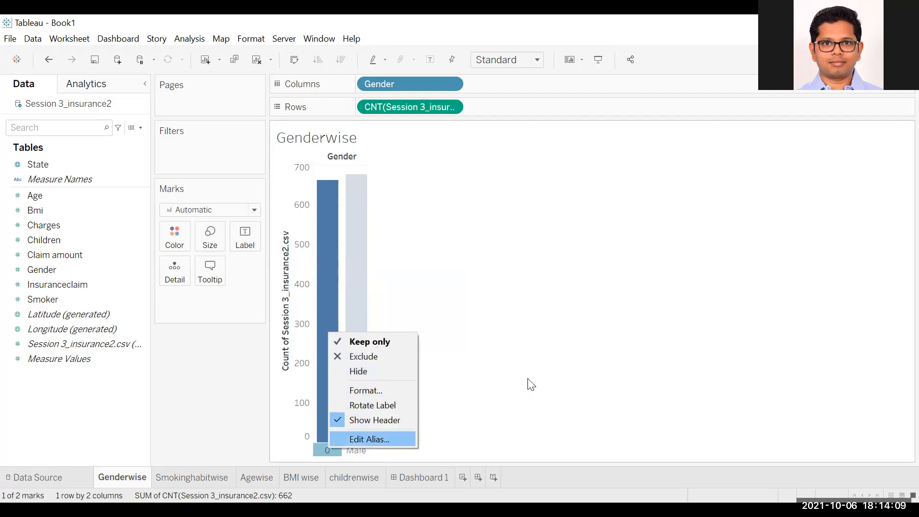
pyautogui.press('Return')
pyautogui.write('Female')
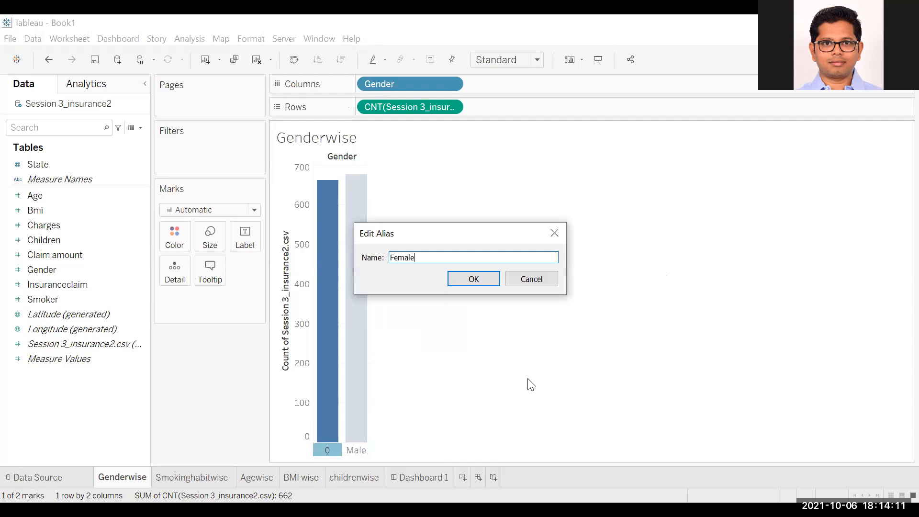
pyautogui.click(490, 281)
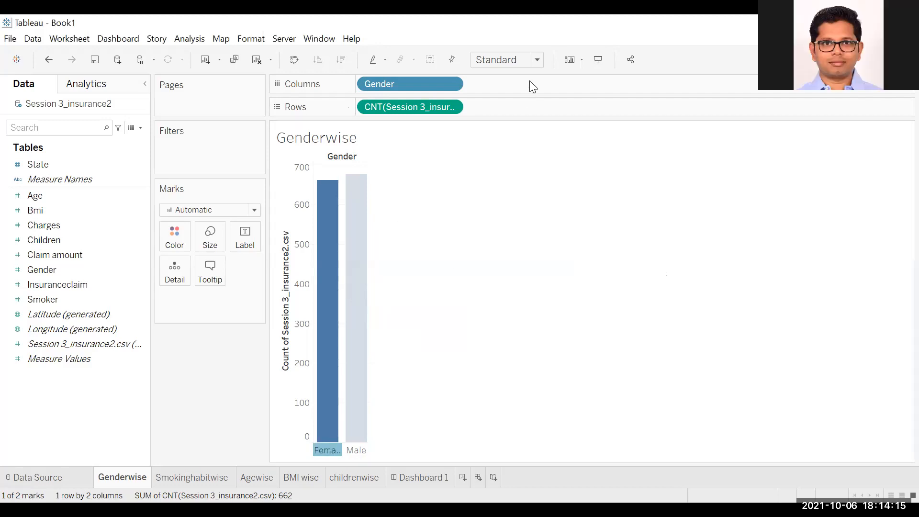
# Set the Genderwise chart's fit to Entire View and clear the bar selection
pyautogui.click(537, 59)
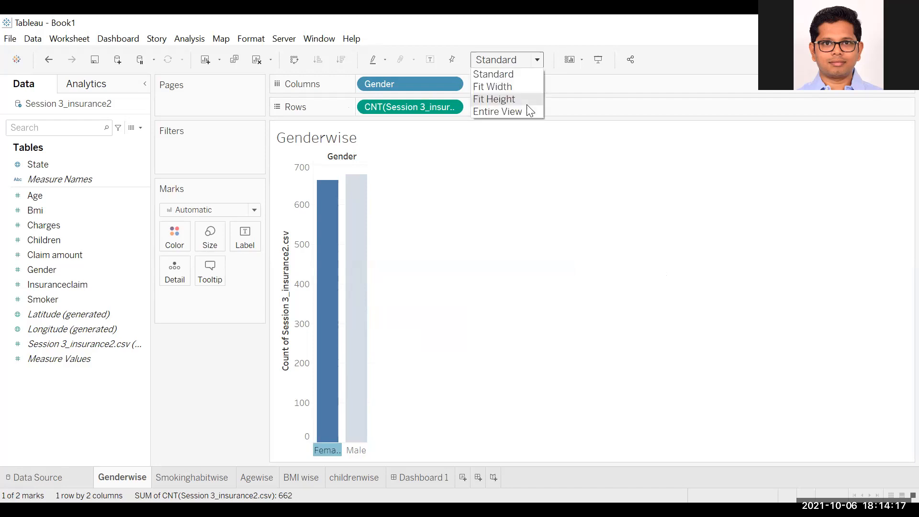
pyautogui.click(526, 102)
pyautogui.click(540, 57)
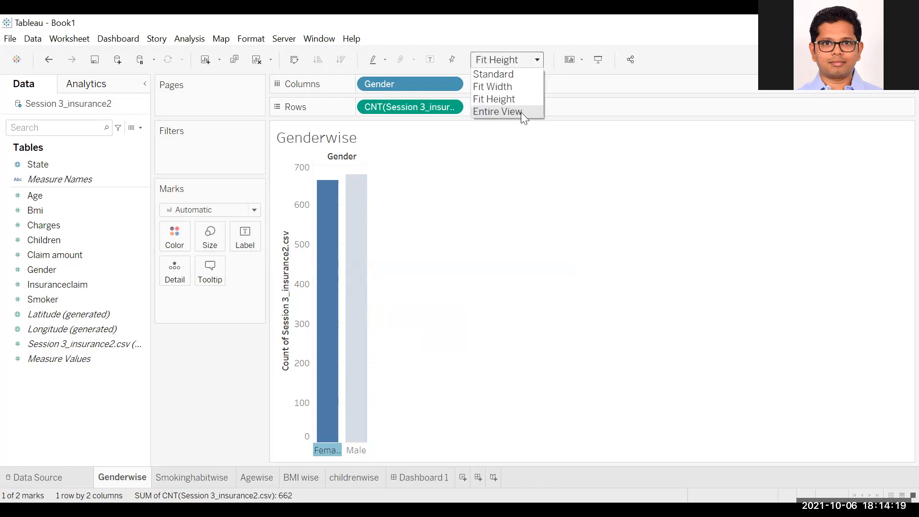
pyautogui.click(521, 112)
pyautogui.click(187, 414)
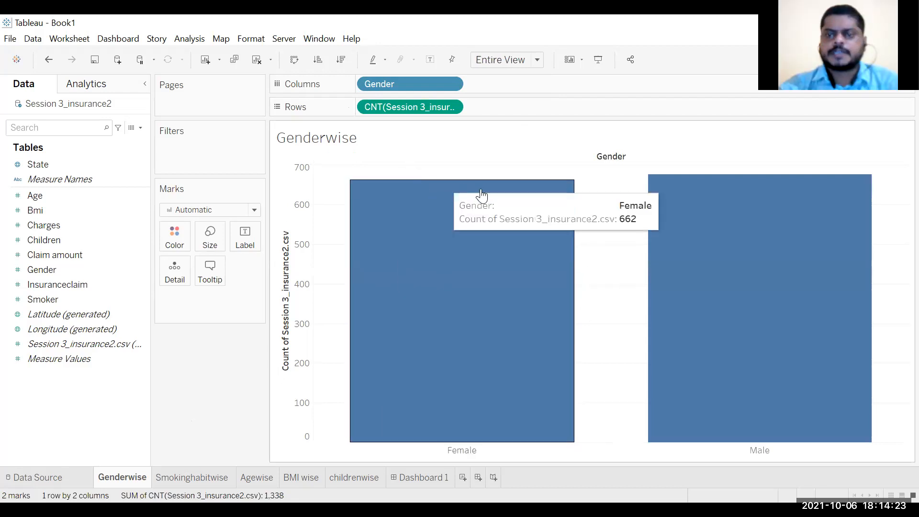
pyautogui.moveTo(655, 201)
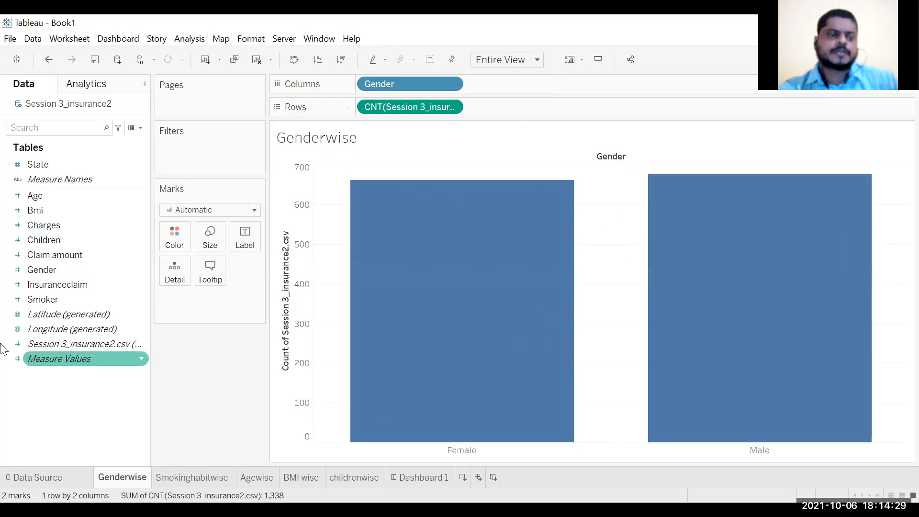
# Try colouring the gender bars by the sum of Insuranceclaim, and undo that colouring
pyautogui.click(63, 284)
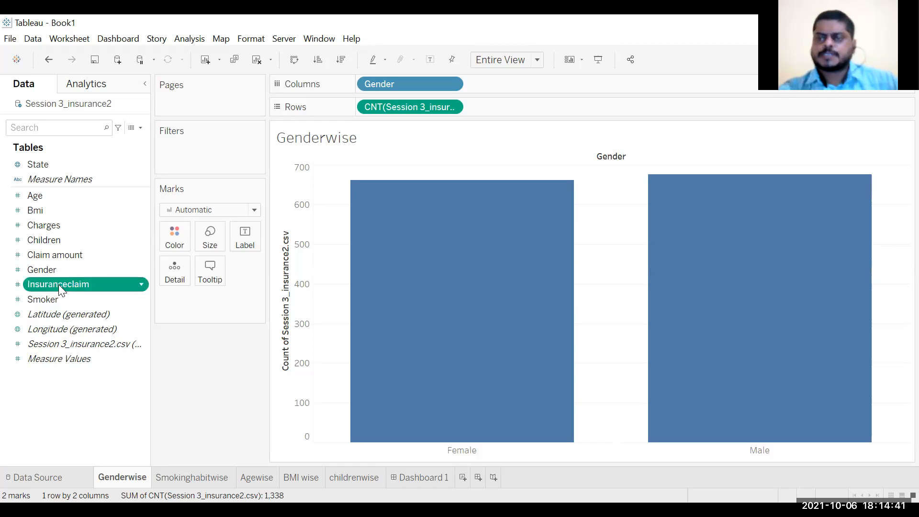
pyautogui.moveTo(508, 241); pyautogui.dragTo(509, 242)
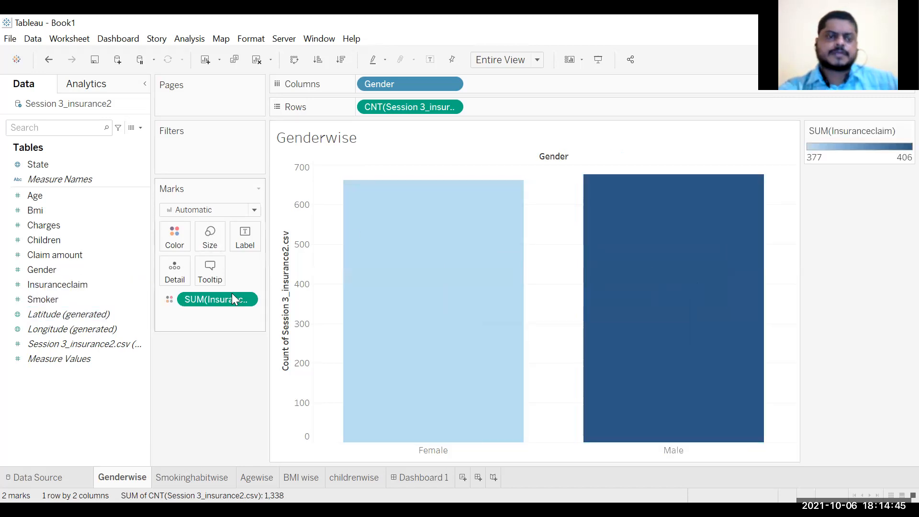
pyautogui.moveTo(319, 261)
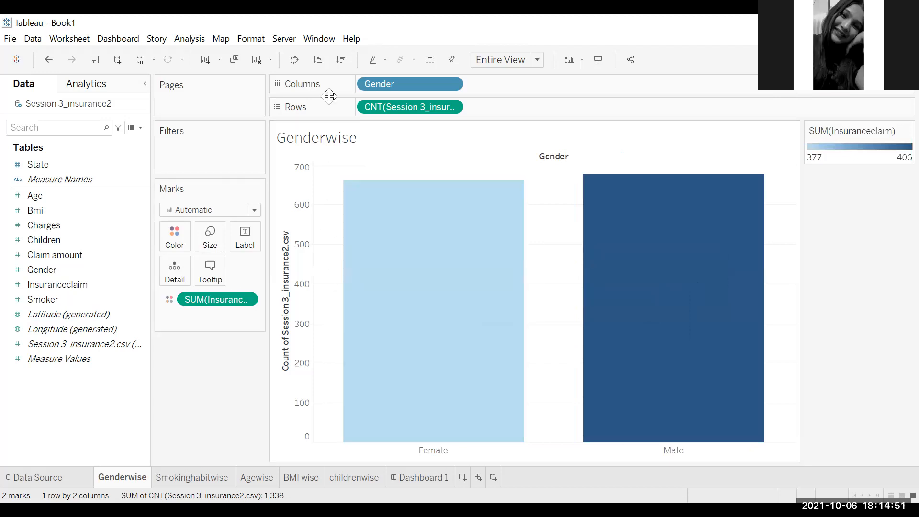
pyautogui.moveTo(426, 261)
pyautogui.hotkey('ctrl', 'z')
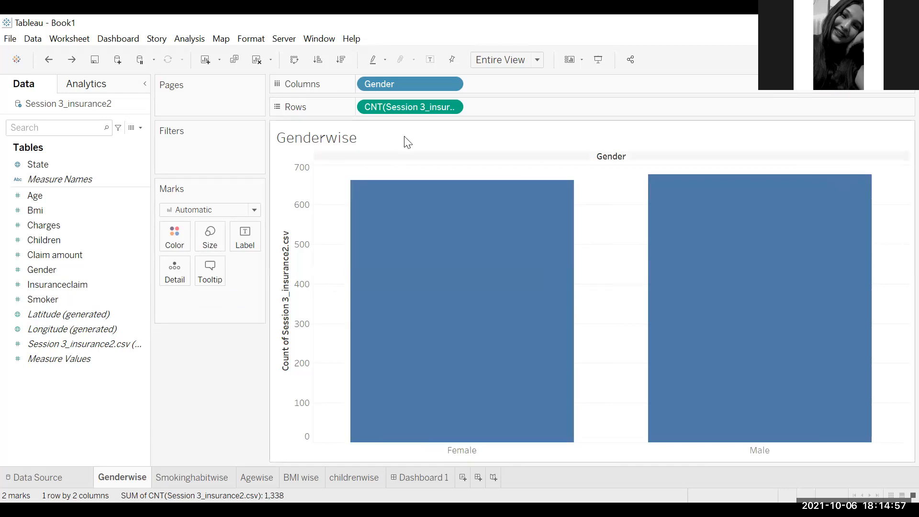
pyautogui.click(450, 84)
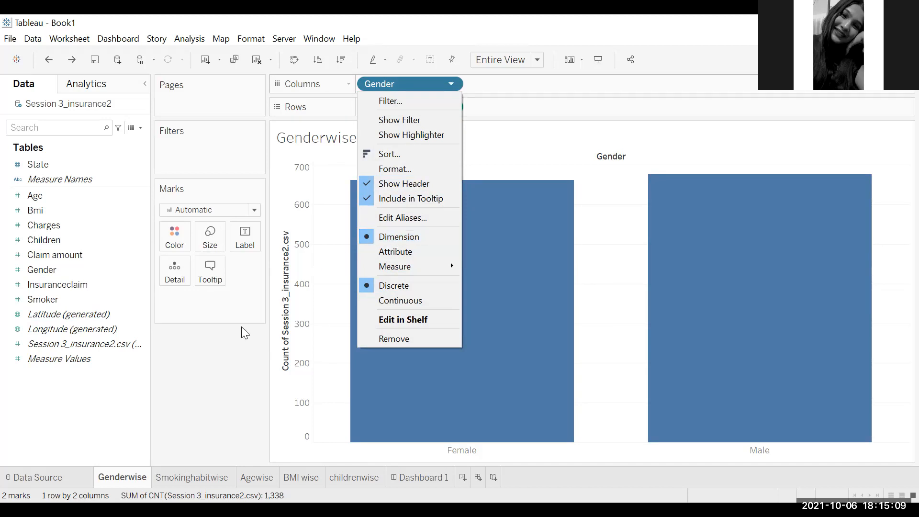
pyautogui.click(200, 390)
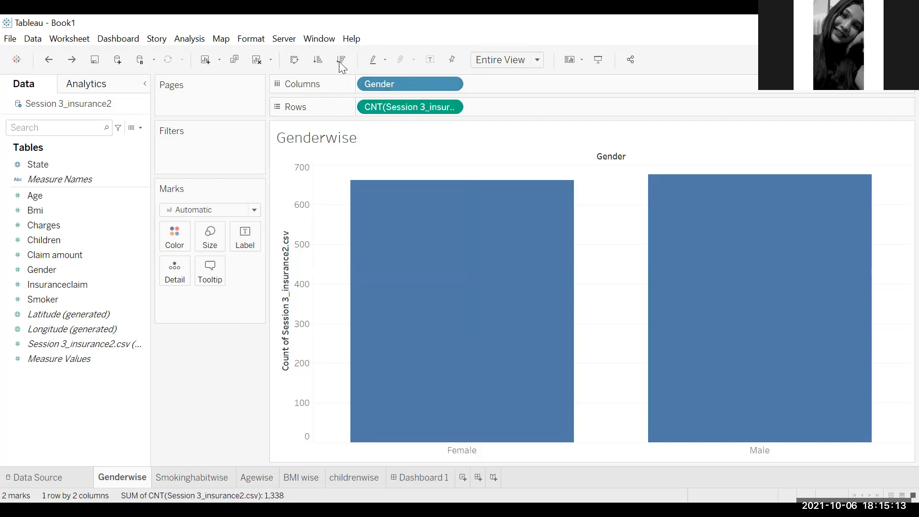
pyautogui.moveTo(386, 239)
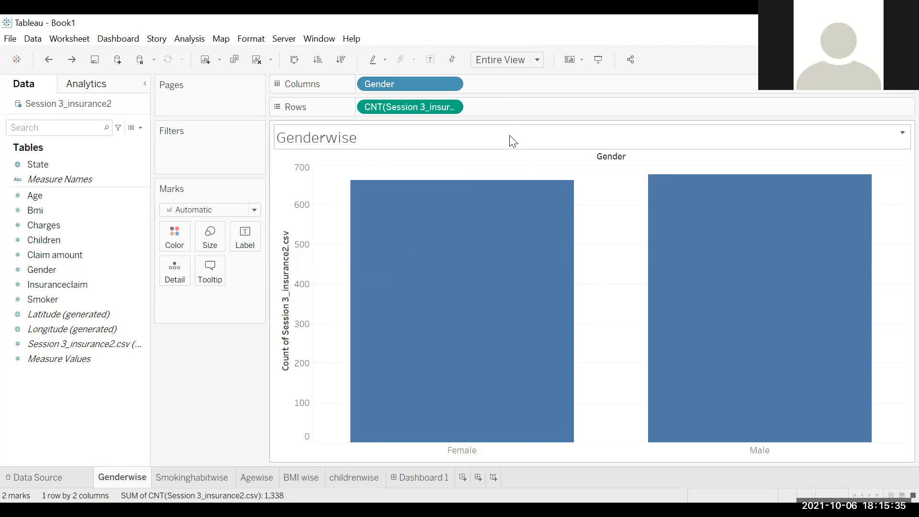
pyautogui.click(451, 108)
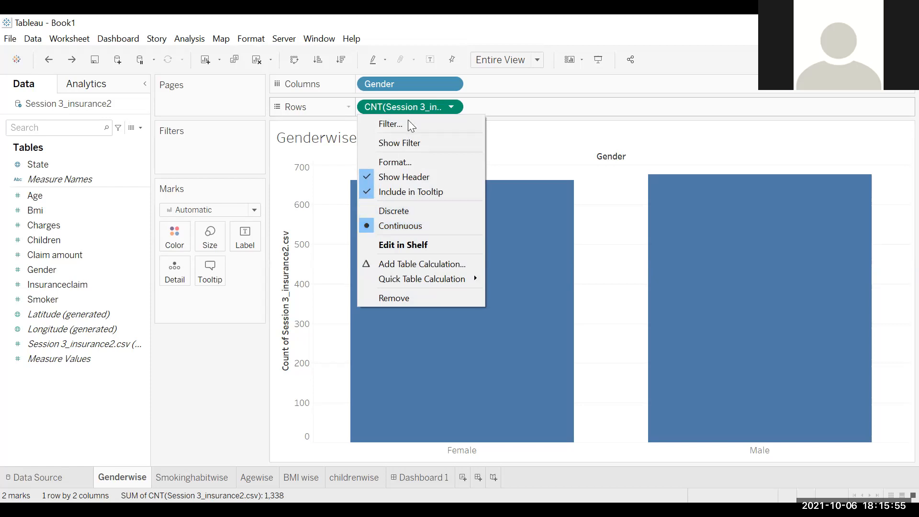
pyautogui.click(451, 84)
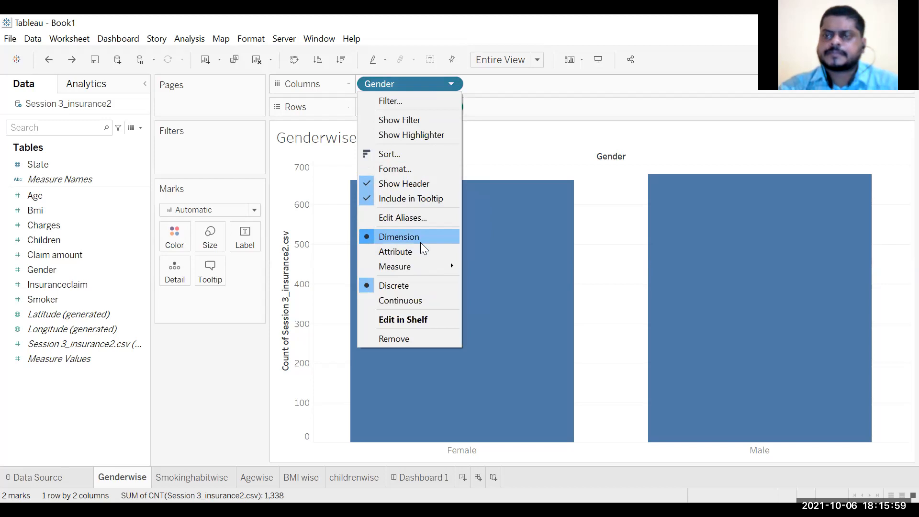
pyautogui.click(525, 103)
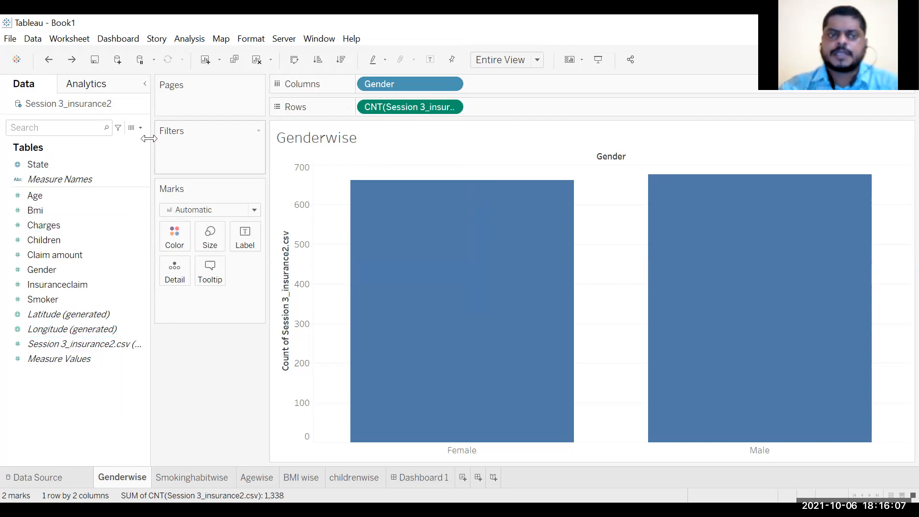
# Widen the data pane so that the full field names fit
pyautogui.moveTo(159, 138); pyautogui.dragTo(202, 172)
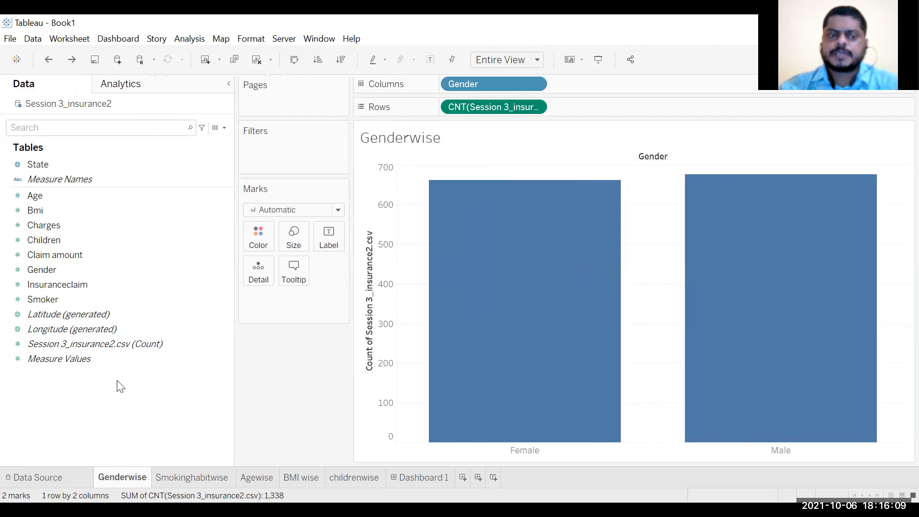
pyautogui.click(112, 343)
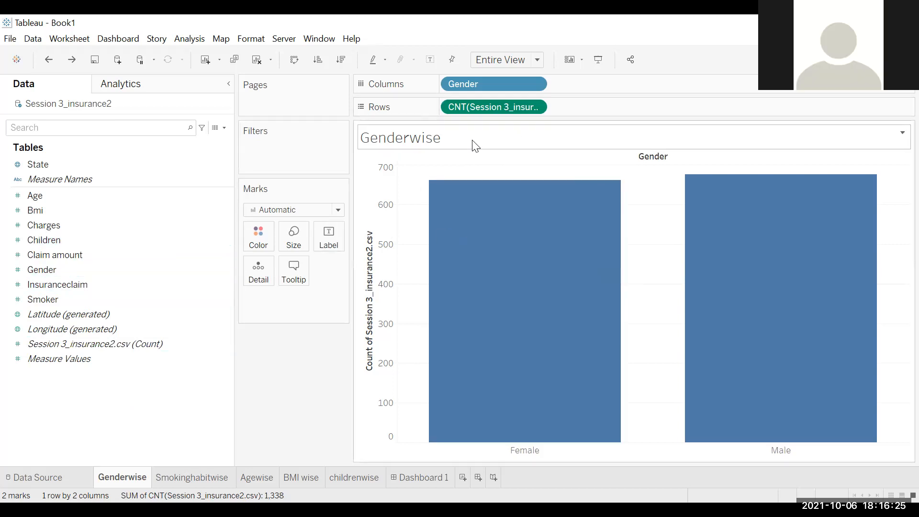
pyautogui.moveTo(513, 197)
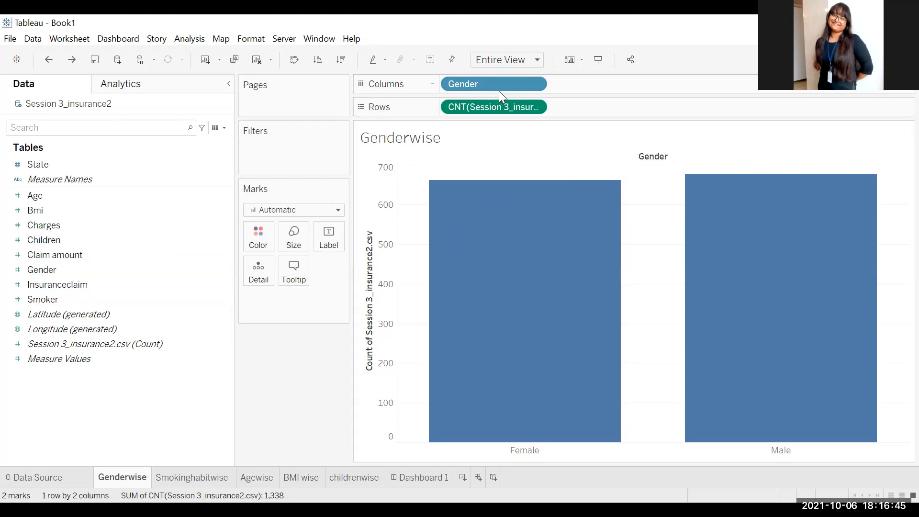
pyautogui.click(535, 85)
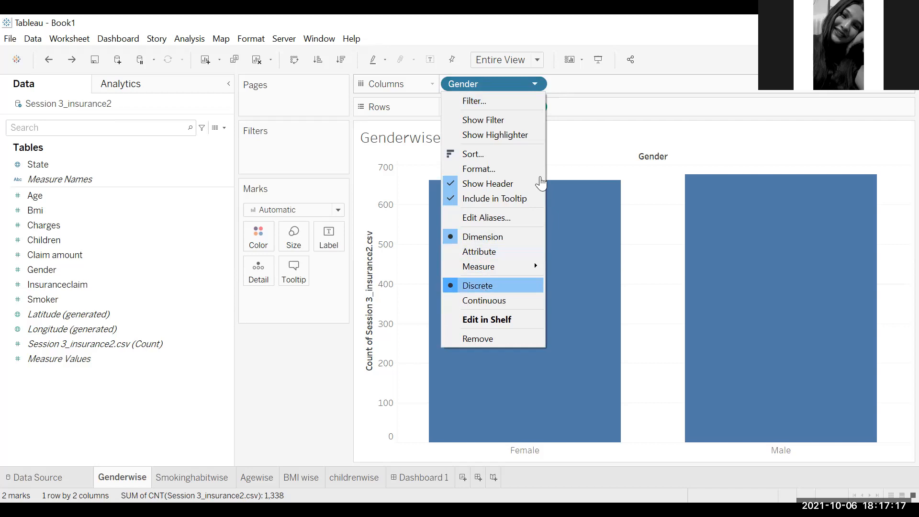
pyautogui.click(536, 85)
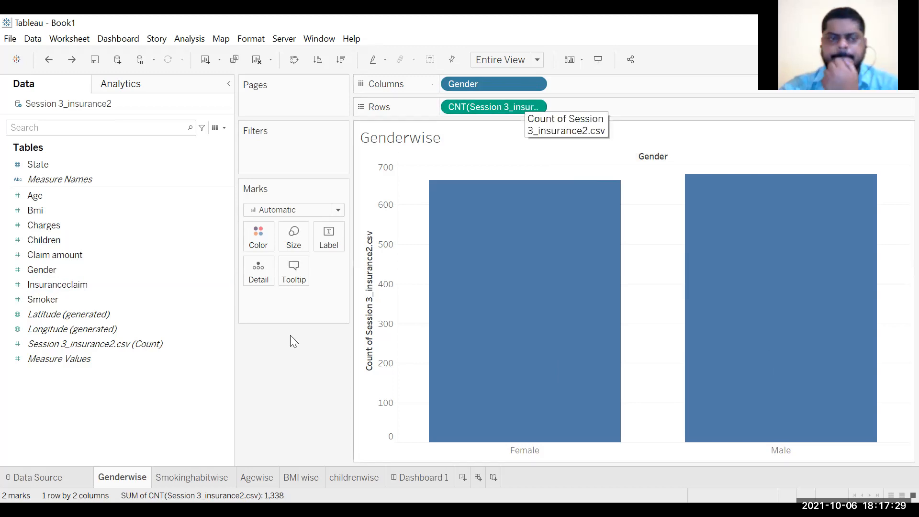
pyautogui.click(46, 280)
pyautogui.click(53, 254)
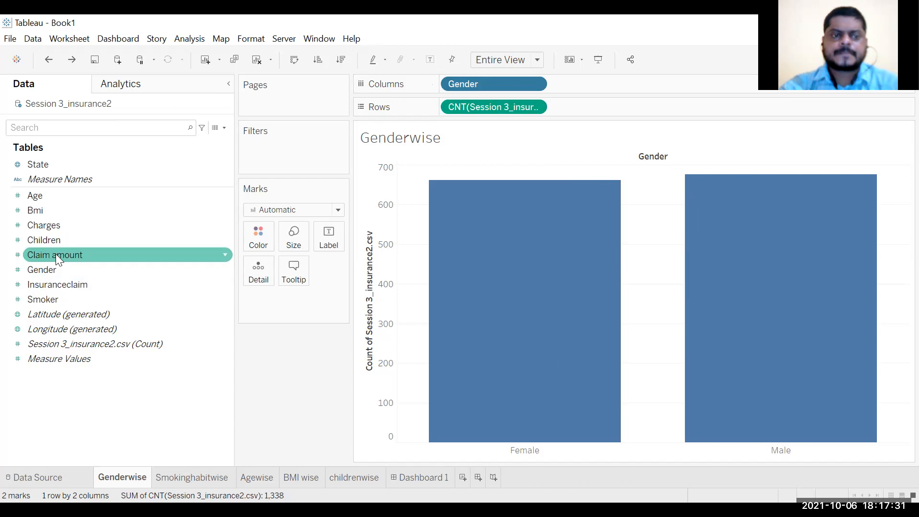
pyautogui.click(75, 299)
# Try colouring the gender bars by Insuranceclaim, converted to a discrete dimension
pyautogui.click(74, 288)
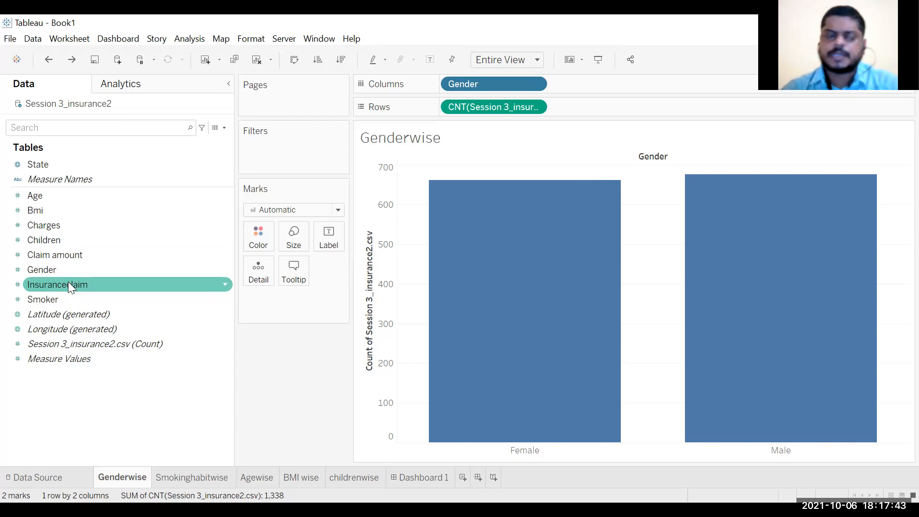
pyautogui.moveTo(67, 280); pyautogui.dragTo(76, 285)
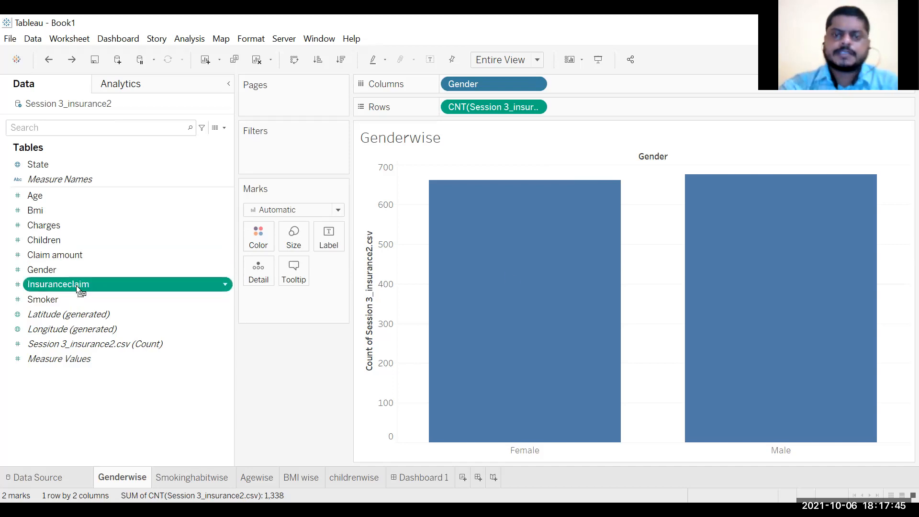
pyautogui.moveTo(507, 272); pyautogui.dragTo(509, 273)
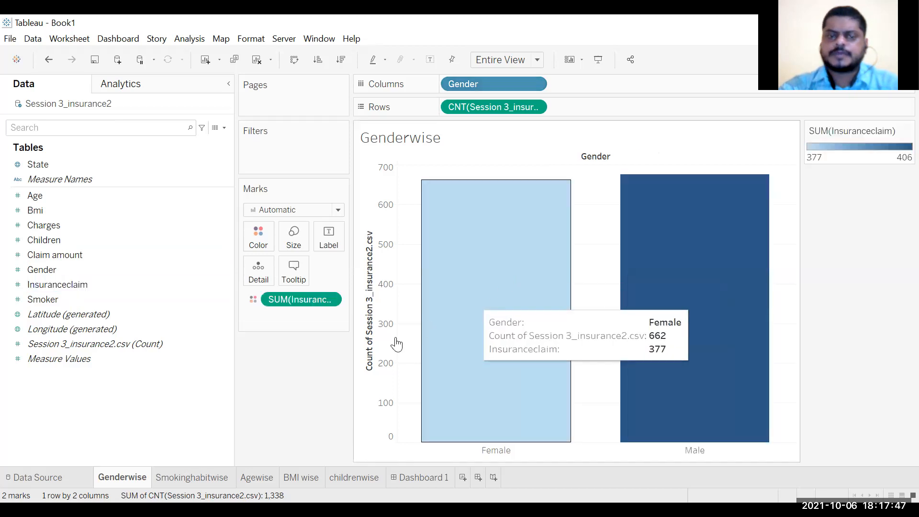
pyautogui.click(328, 299)
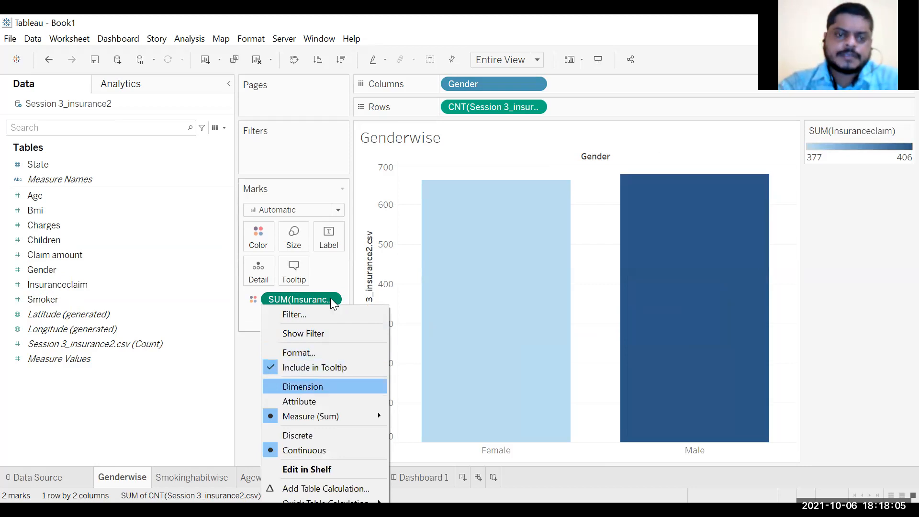
pyautogui.click(302, 386)
pyautogui.click(331, 299)
pyautogui.click(299, 443)
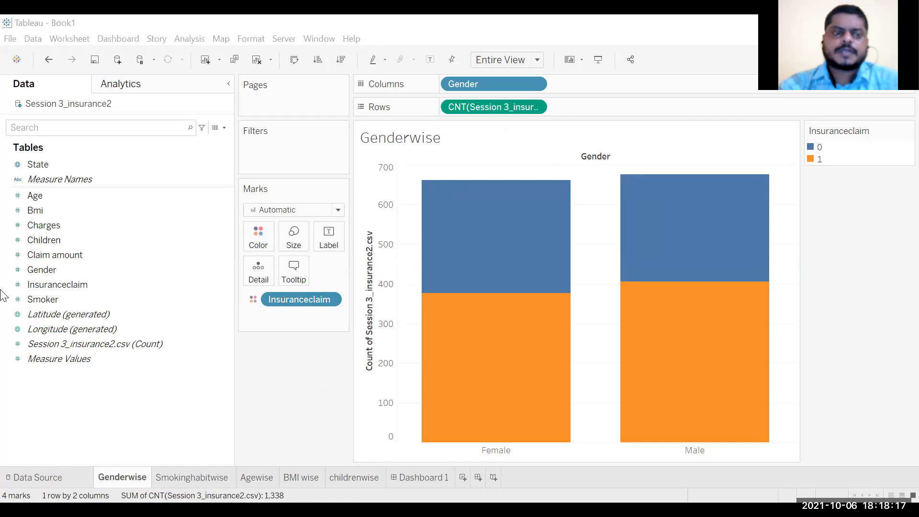
# Remove Insuranceclaim from the colouring of the gender bars
pyautogui.click(53, 283)
pyautogui.click(53, 283)
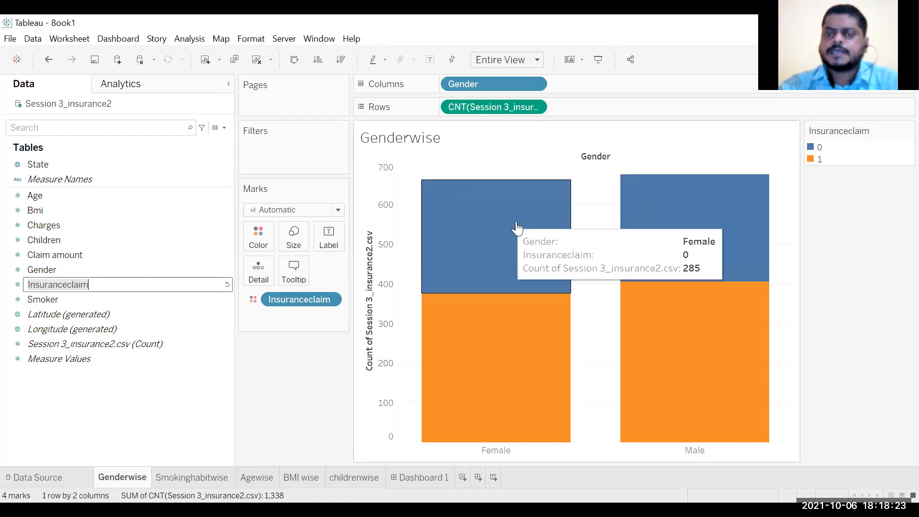
pyautogui.moveTo(302, 295); pyautogui.dragTo(315, 353)
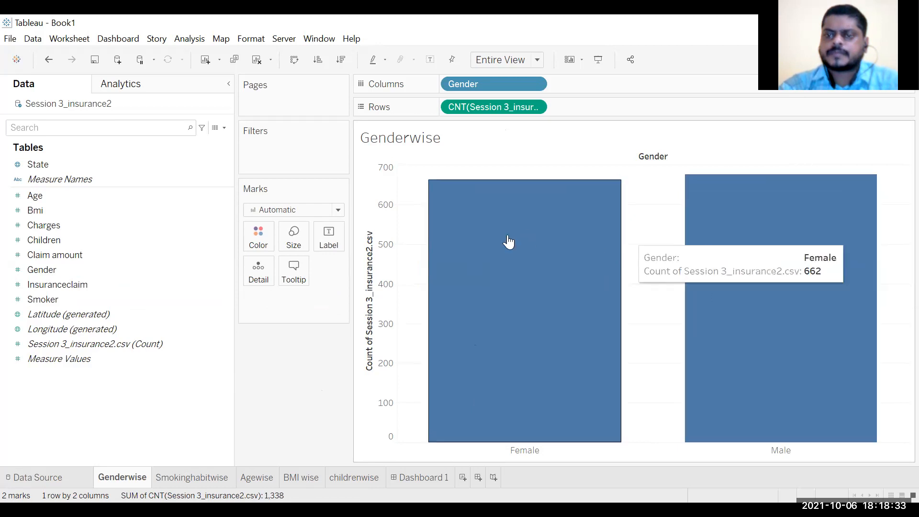
# Colour the Genderwise chart's bars by the sum of Insuranceclaim
pyautogui.click(65, 282)
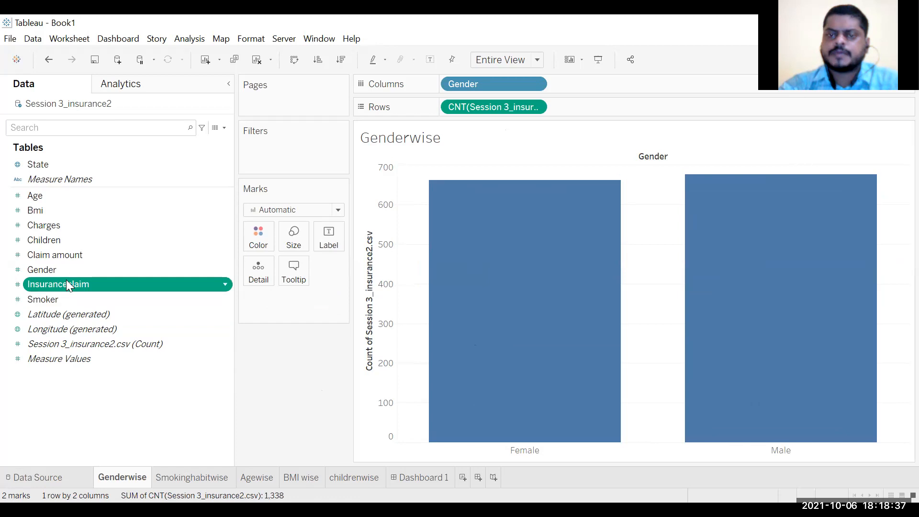
pyautogui.moveTo(495, 281); pyautogui.dragTo(556, 268)
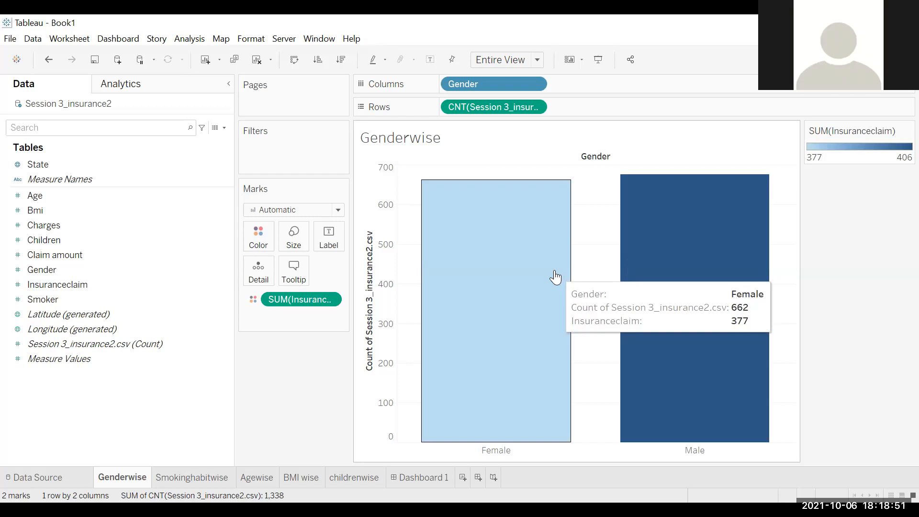
pyautogui.rightClick(493, 452)
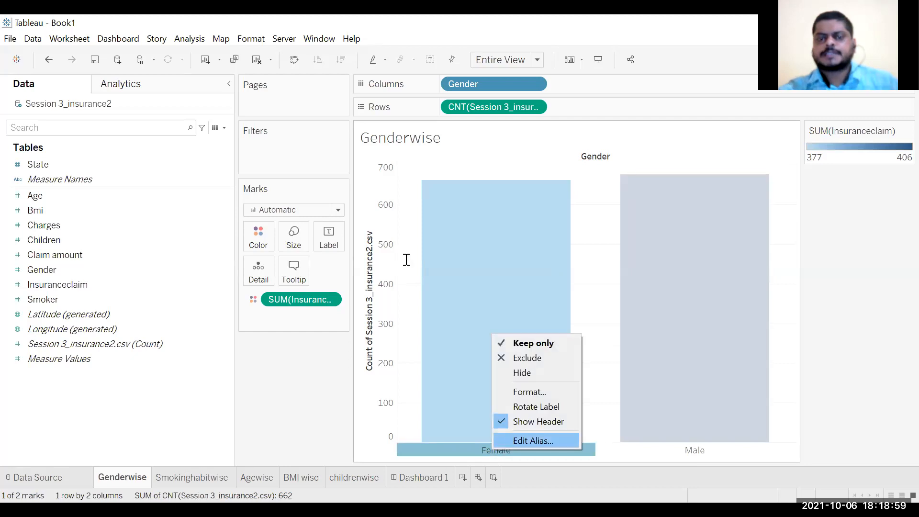
pyautogui.click(508, 439)
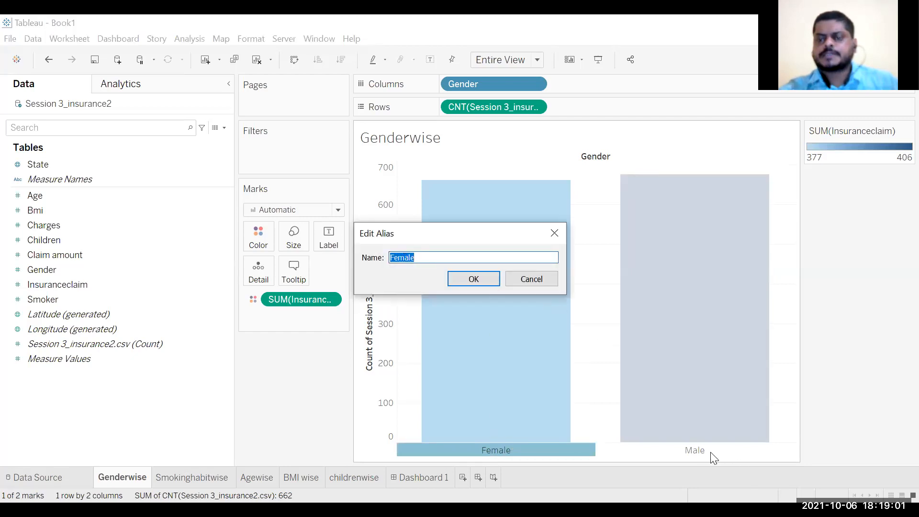
pyautogui.click(560, 234)
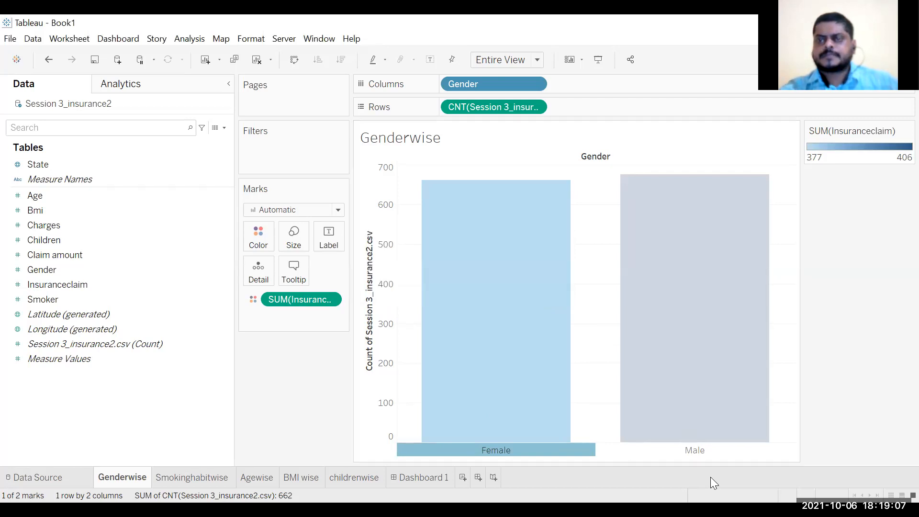
pyautogui.press('Escape')
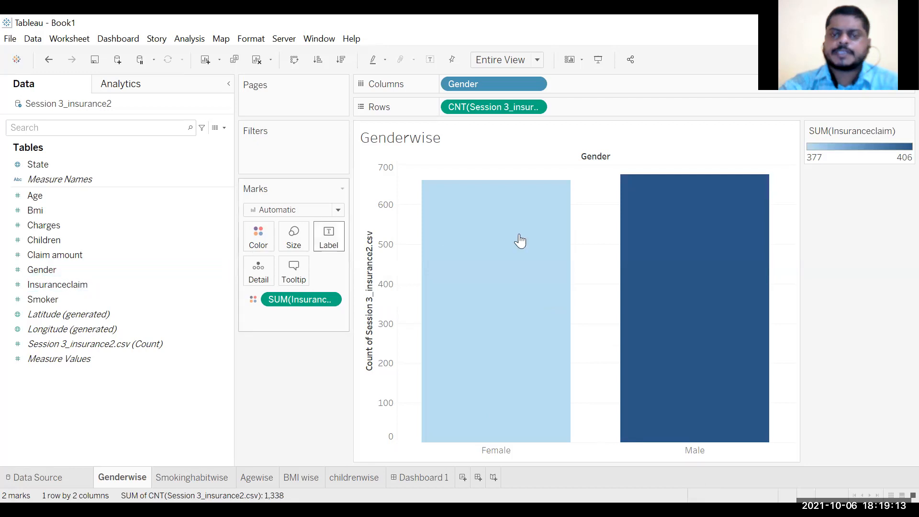
# Convert the Insuranceclaim colour field to a discrete dimension so each gender bar is split by claim value
pyautogui.moveTo(597, 306)
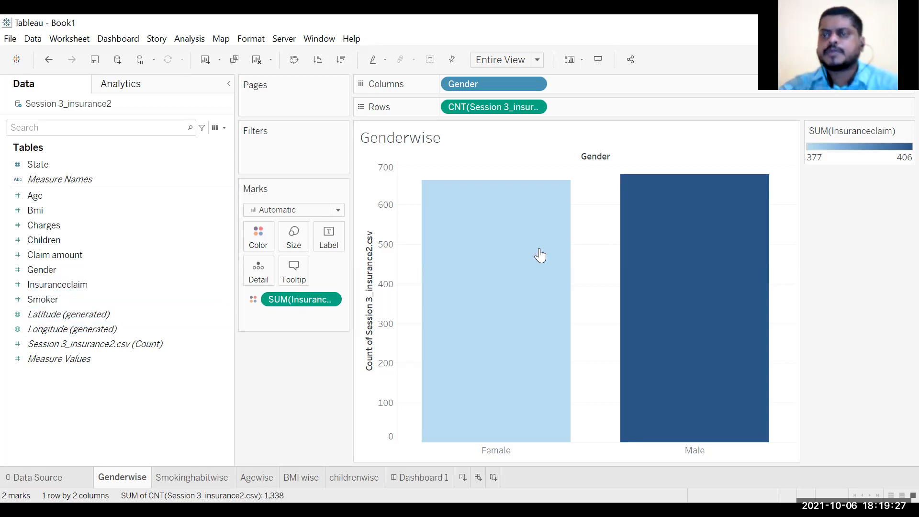
pyautogui.moveTo(540, 255)
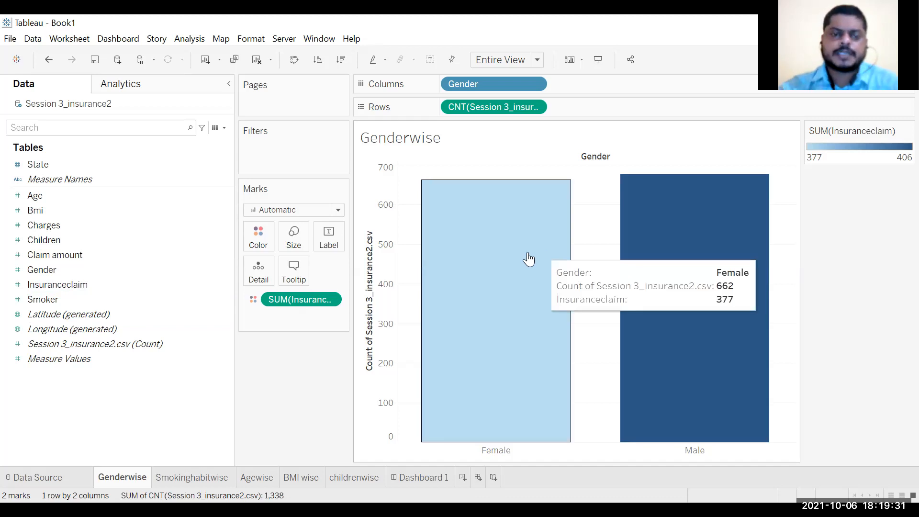
pyautogui.click(329, 299)
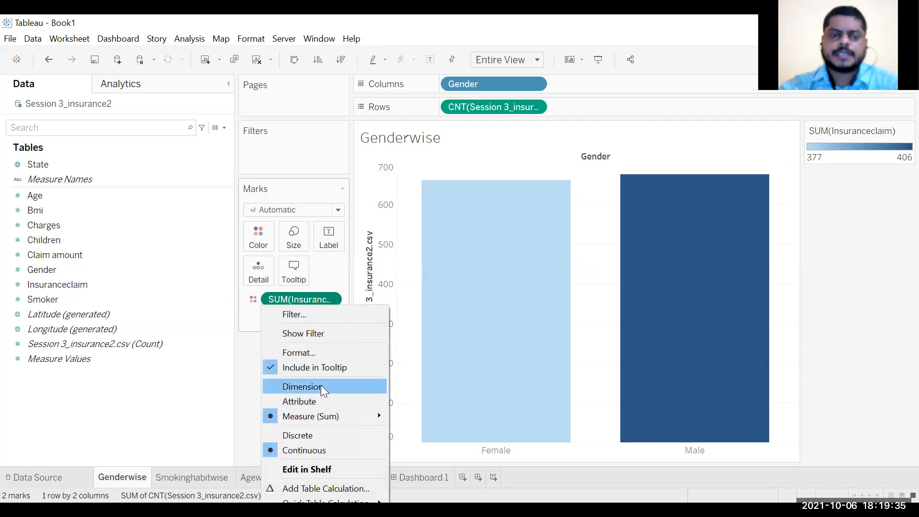
pyautogui.click(320, 386)
pyautogui.click(335, 300)
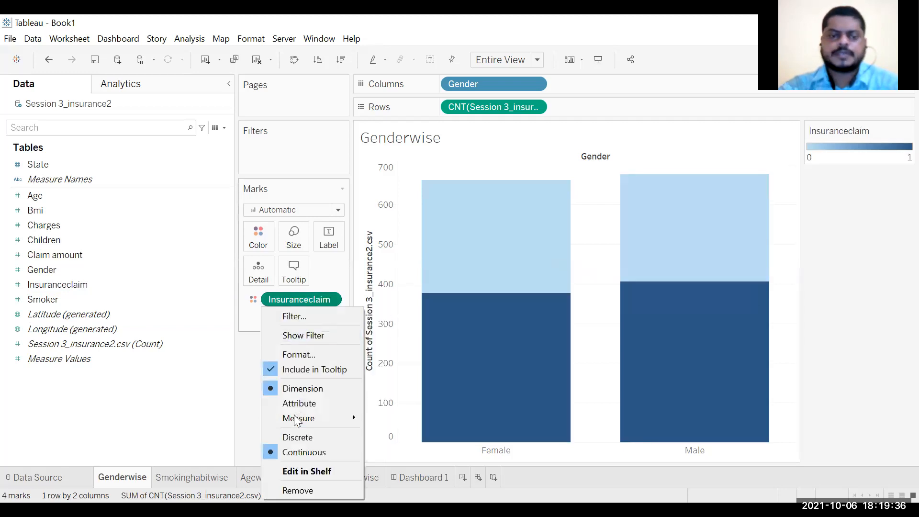
pyautogui.click(291, 434)
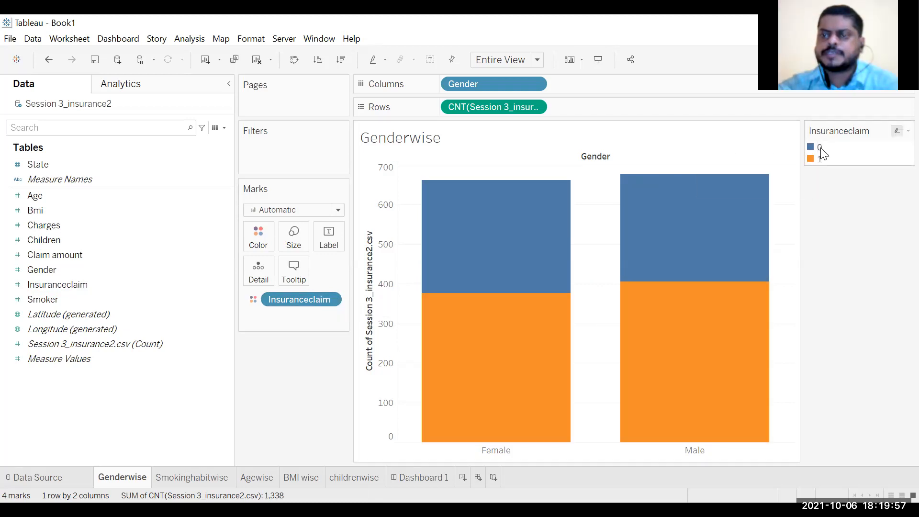
# Give the Insuranceclaim value 0 in the colour legend the alias Not Claimed
pyautogui.rightClick(820, 148)
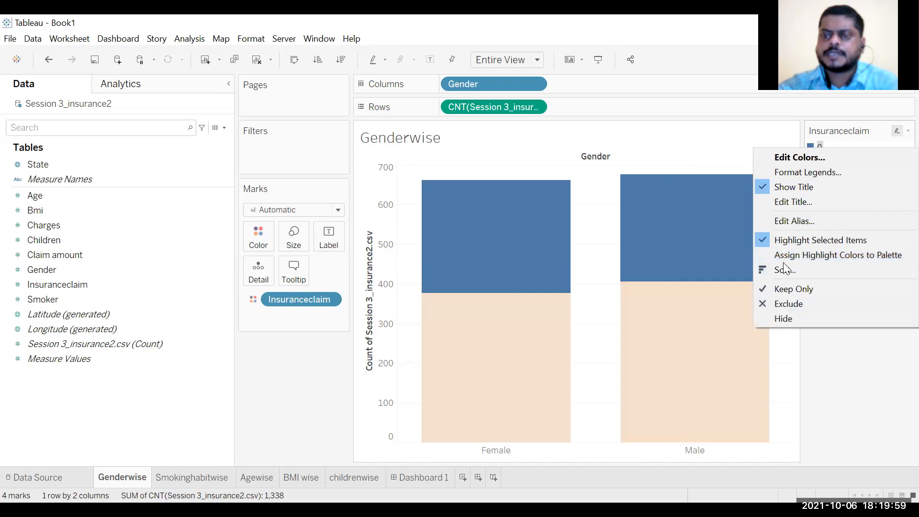
pyautogui.click(795, 221)
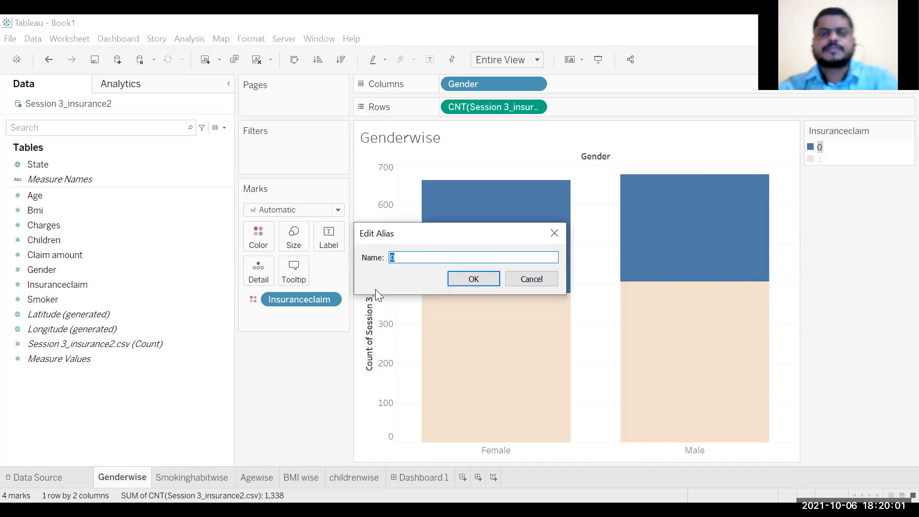
pyautogui.write('Not ')
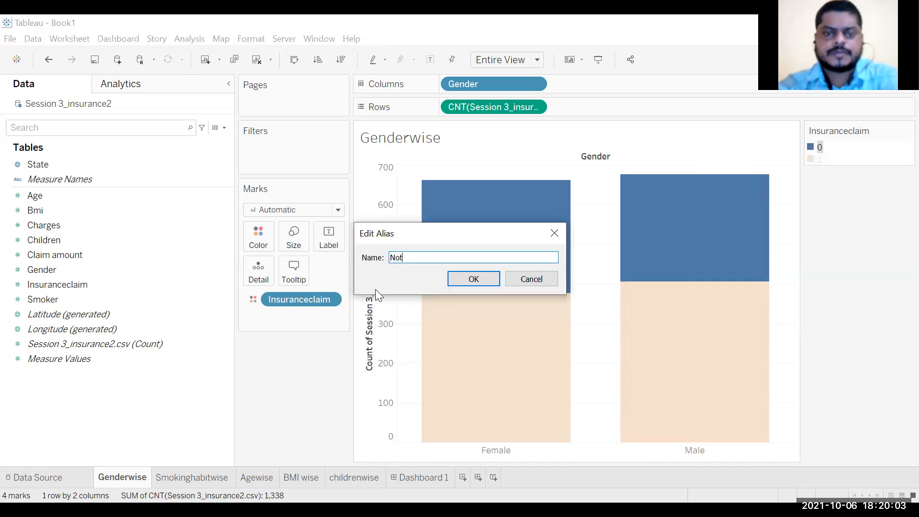
pyautogui.write('Claimed')
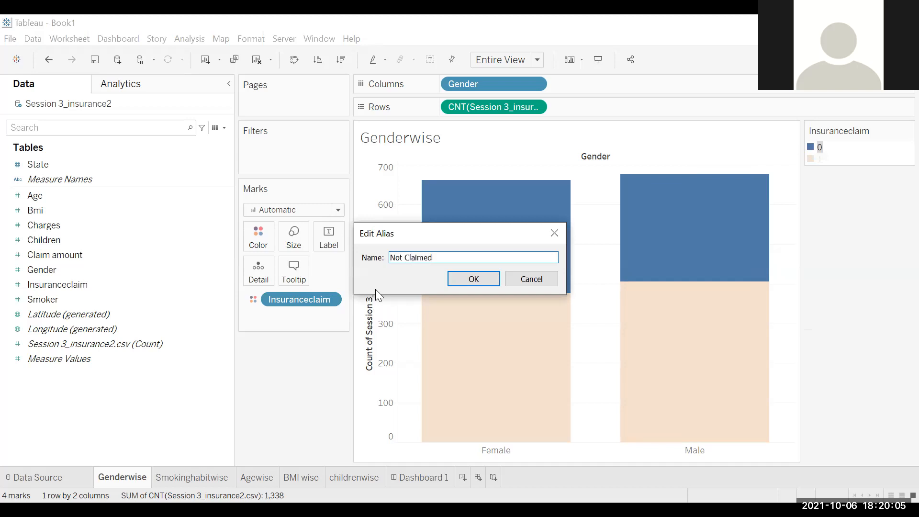
pyautogui.click(482, 283)
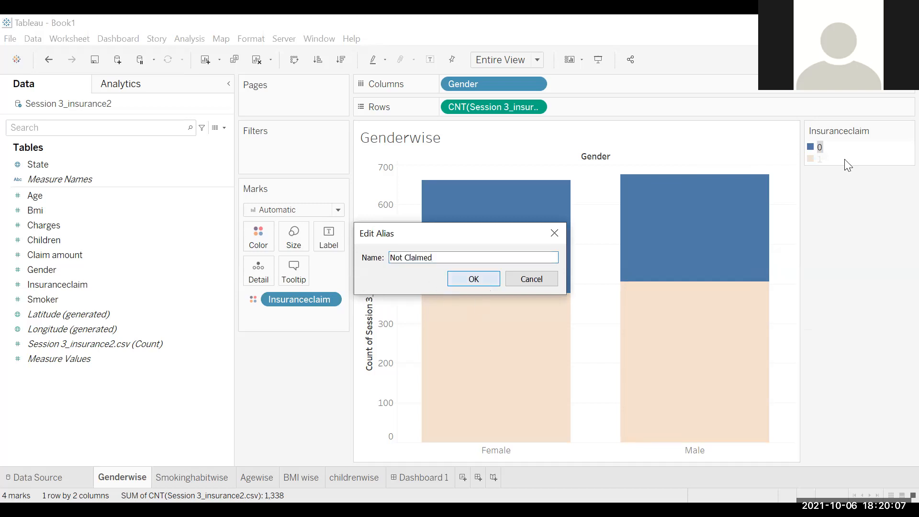
# Give the Insuranceclaim value 1 in the colour legend the alias Claimed
pyautogui.click(821, 158)
pyautogui.rightClick(821, 159)
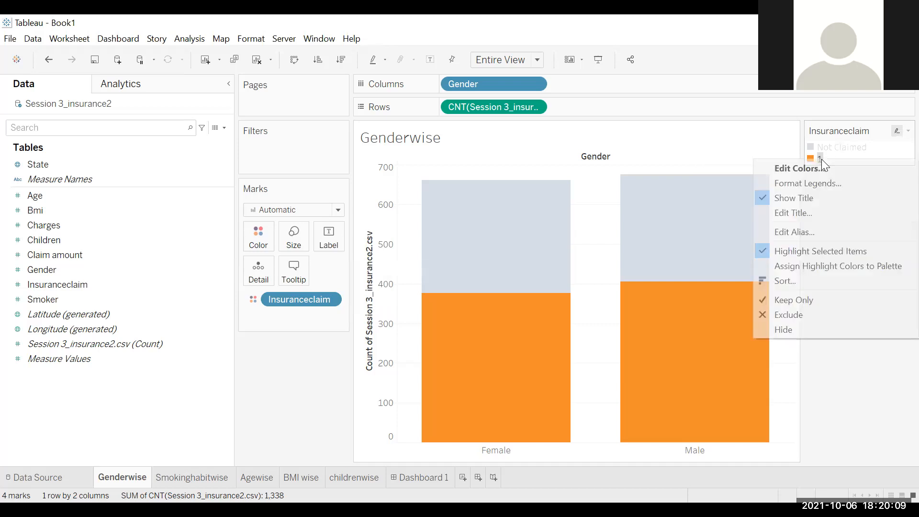
pyautogui.click(801, 226)
pyautogui.write('C')
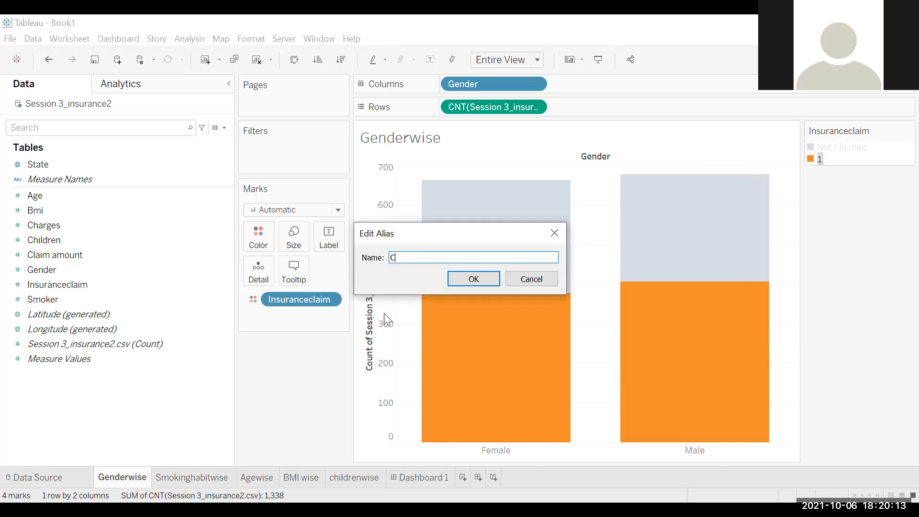
pyautogui.write('laimed')
pyautogui.click(494, 281)
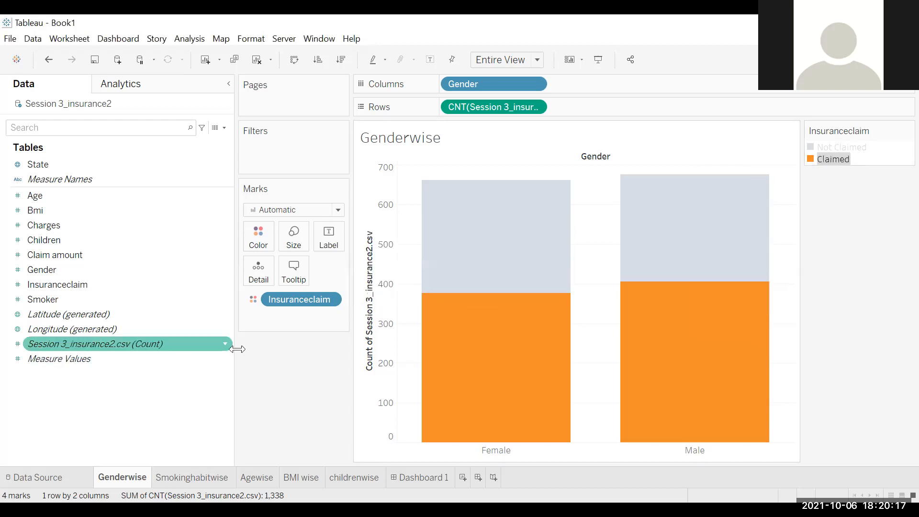
pyautogui.click(334, 300)
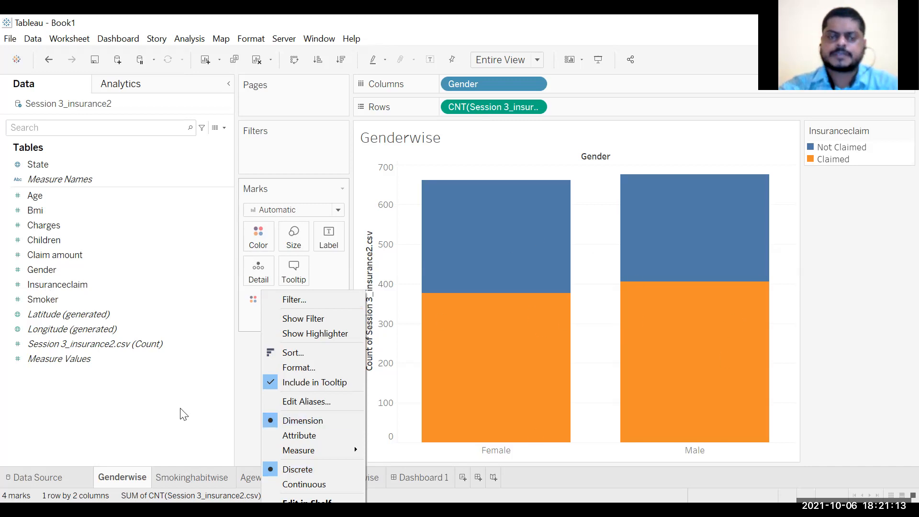
pyautogui.click(122, 269)
pyautogui.click(69, 284)
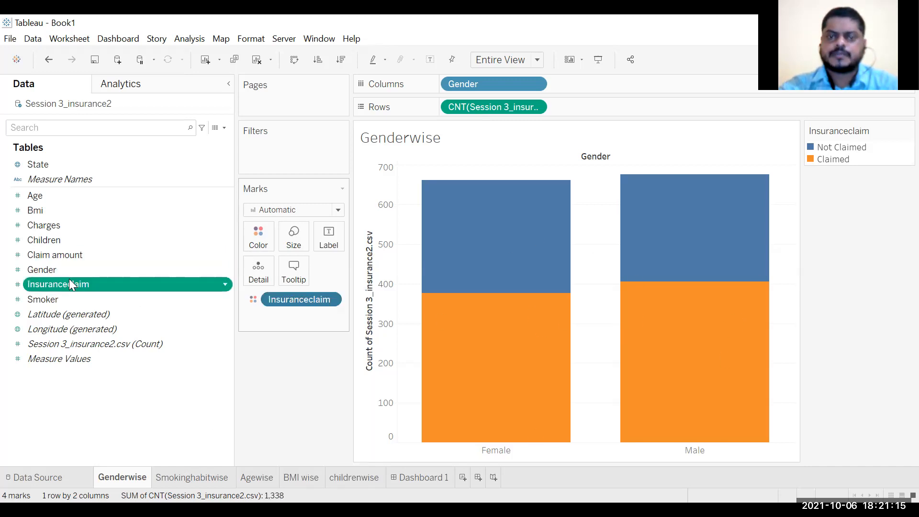
pyautogui.moveTo(507, 280); pyautogui.dragTo(46, 284)
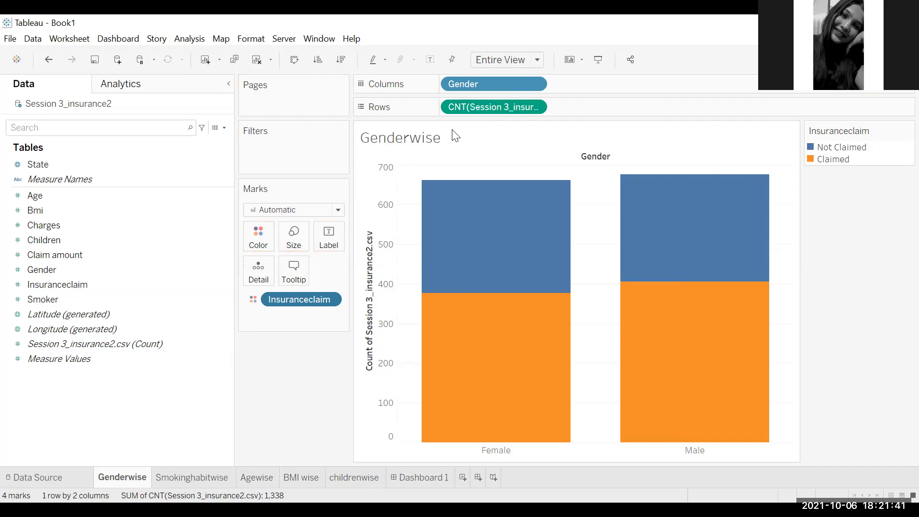
# Examine the record counts of the Claimed and Not Claimed segments in the Female and Male bars
pyautogui.moveTo(505, 368)
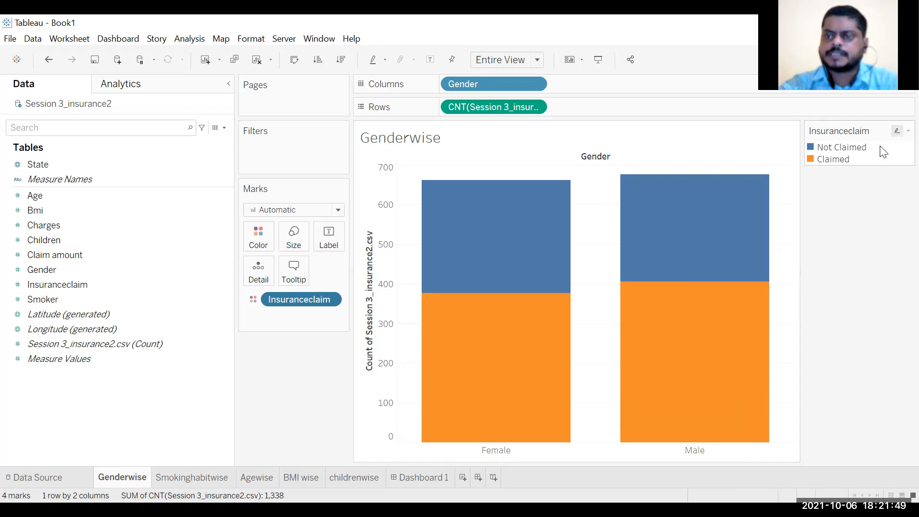
pyautogui.moveTo(510, 247)
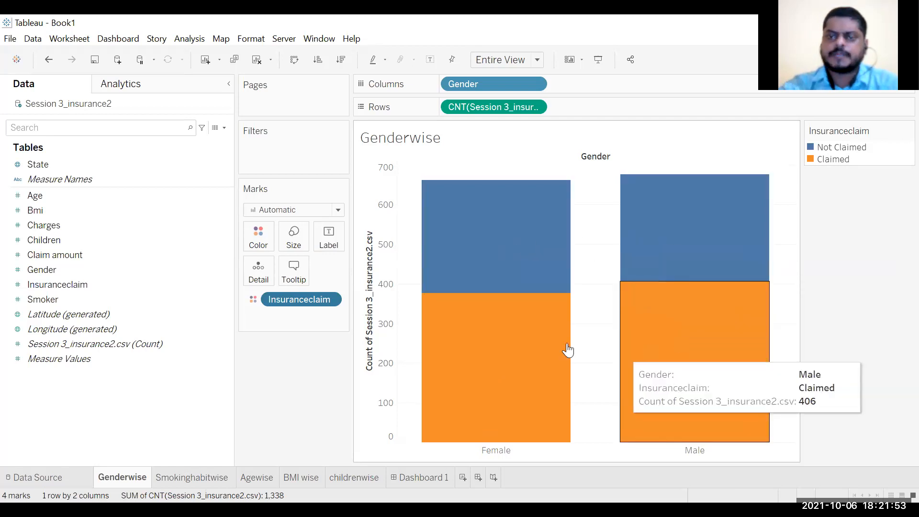
pyautogui.moveTo(691, 400)
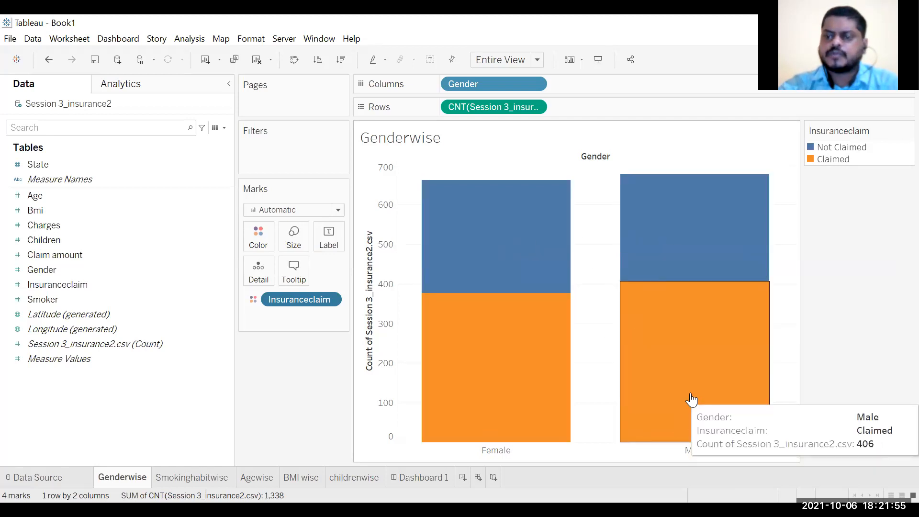
pyautogui.moveTo(691, 275)
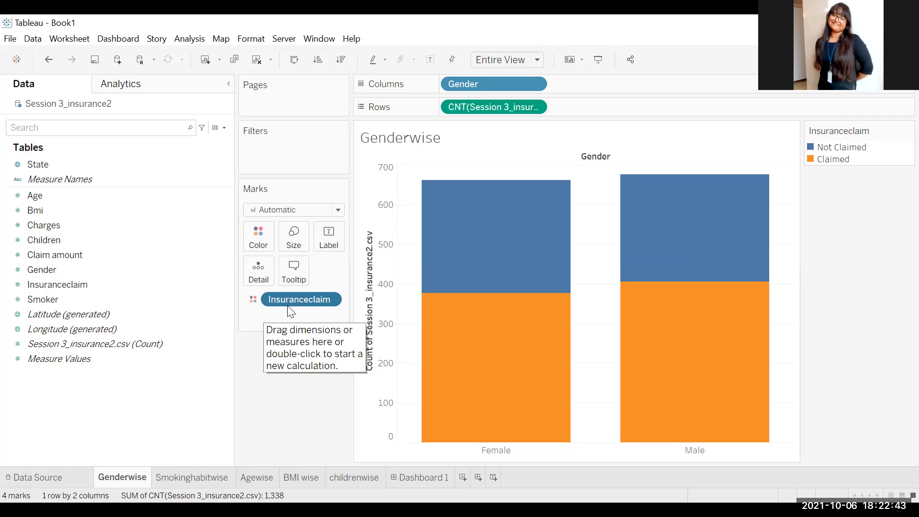
pyautogui.moveTo(55, 286); pyautogui.dragTo(98, 288)
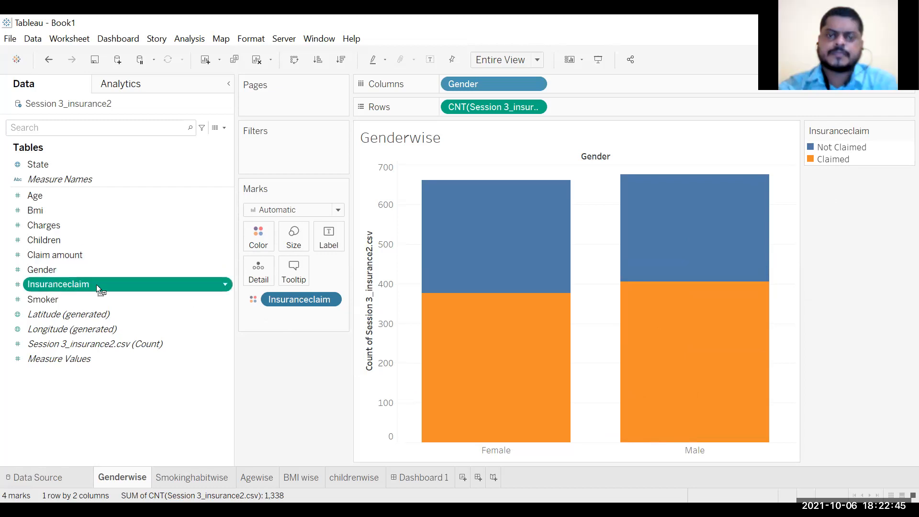
pyautogui.moveTo(546, 286); pyautogui.dragTo(545, 285)
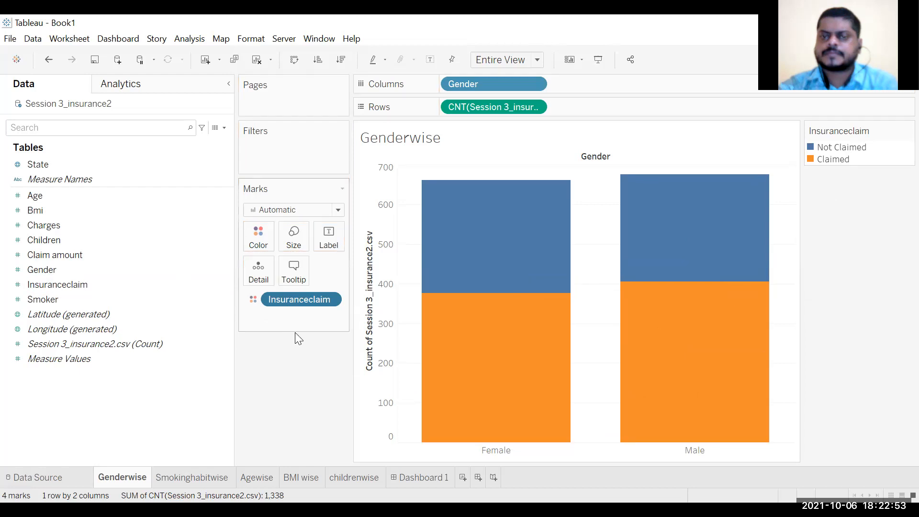
pyautogui.rightClick(328, 301)
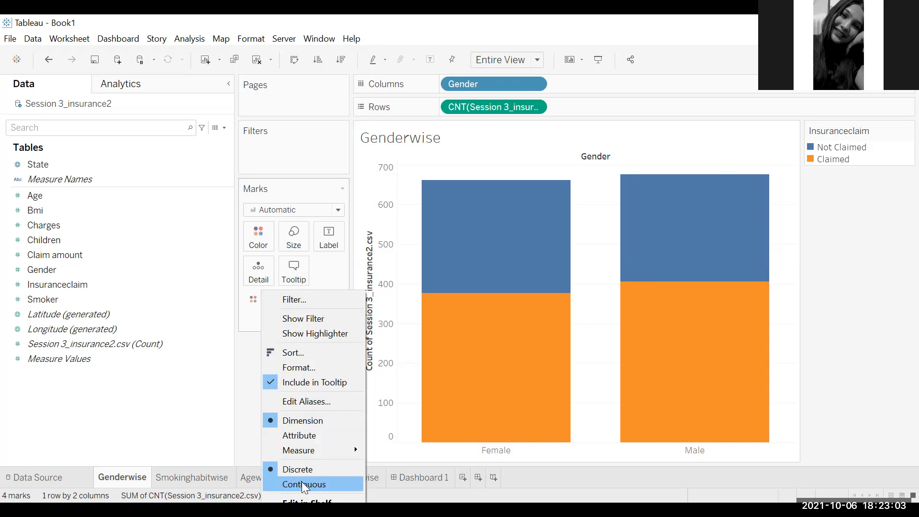
pyautogui.click(214, 430)
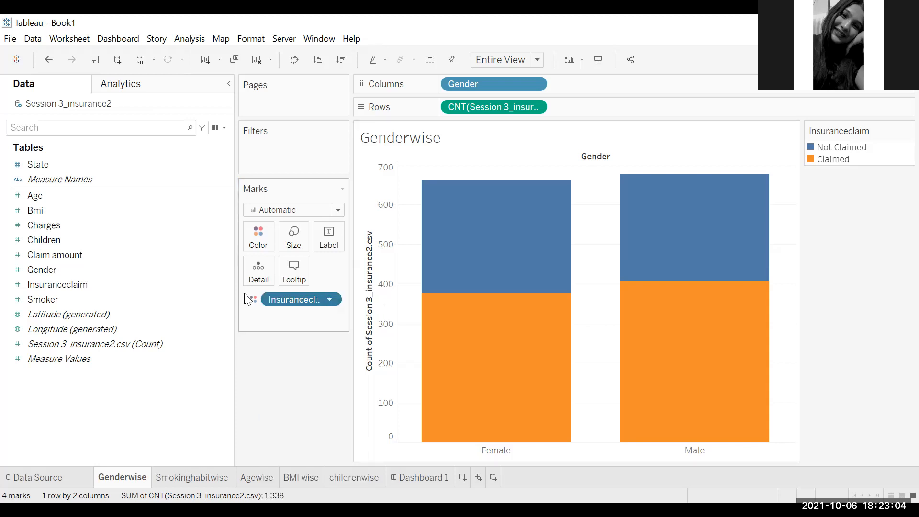
pyautogui.click(54, 280)
pyautogui.moveTo(59, 278); pyautogui.dragTo(271, 374)
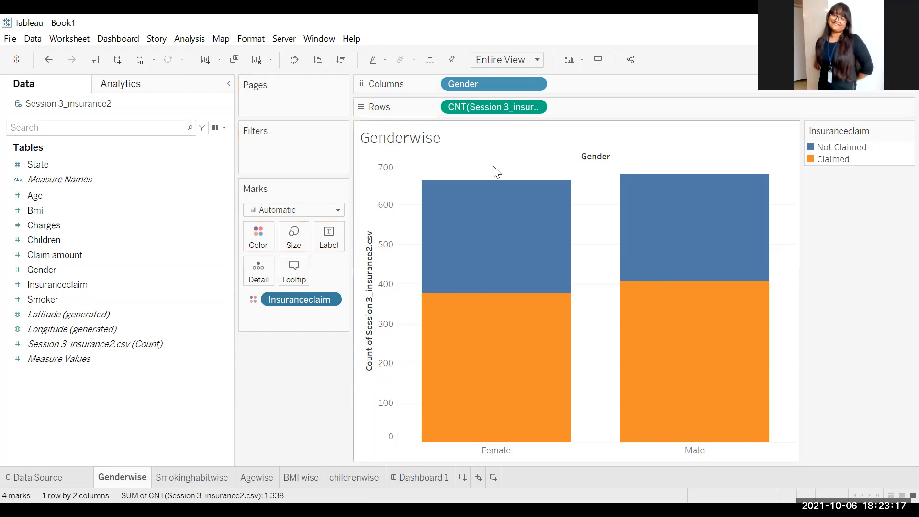
# Remove Insuranceclaim from the Genderwise chart's colour encoding and colour the bars by the sum of Insuranceclaim again
pyautogui.moveTo(300, 308); pyautogui.dragTo(57, 286)
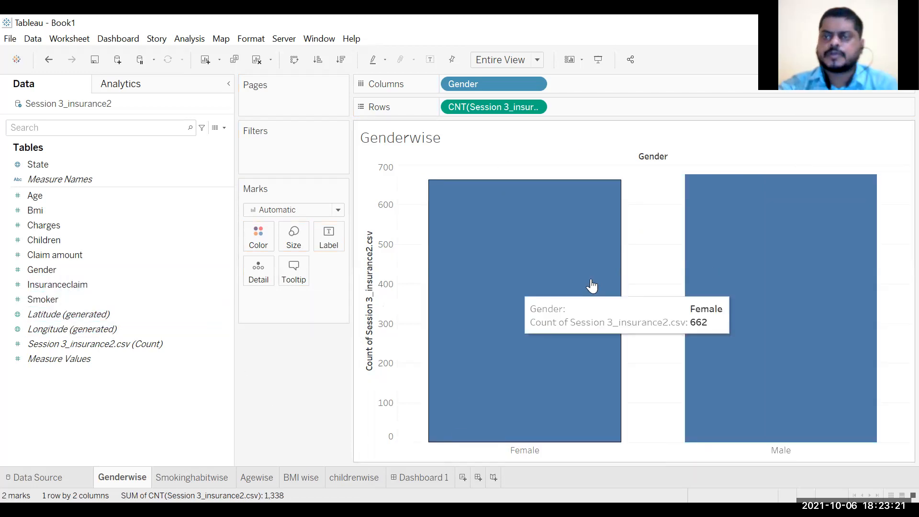
pyautogui.click(68, 282)
pyautogui.moveTo(75, 280); pyautogui.dragTo(539, 287)
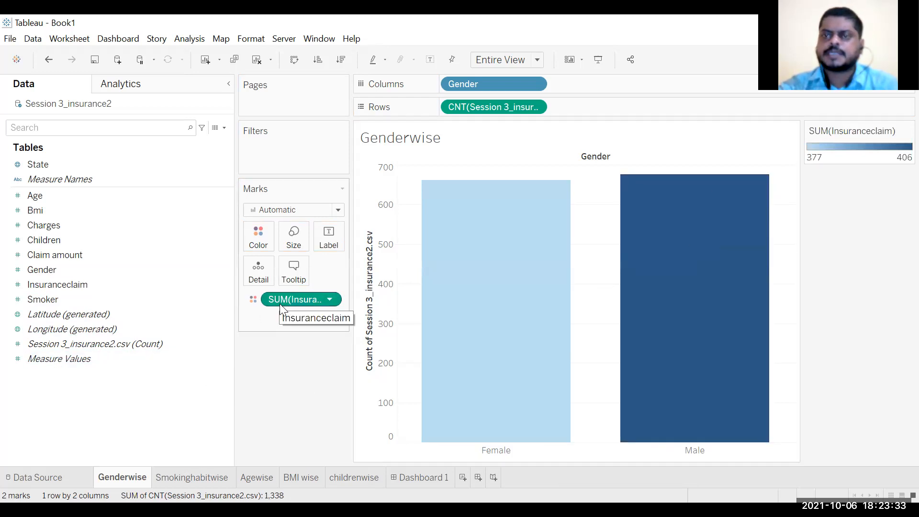
# Convert the summed Insuranceclaim colour field to a dimension and make it discrete
pyautogui.click(333, 301)
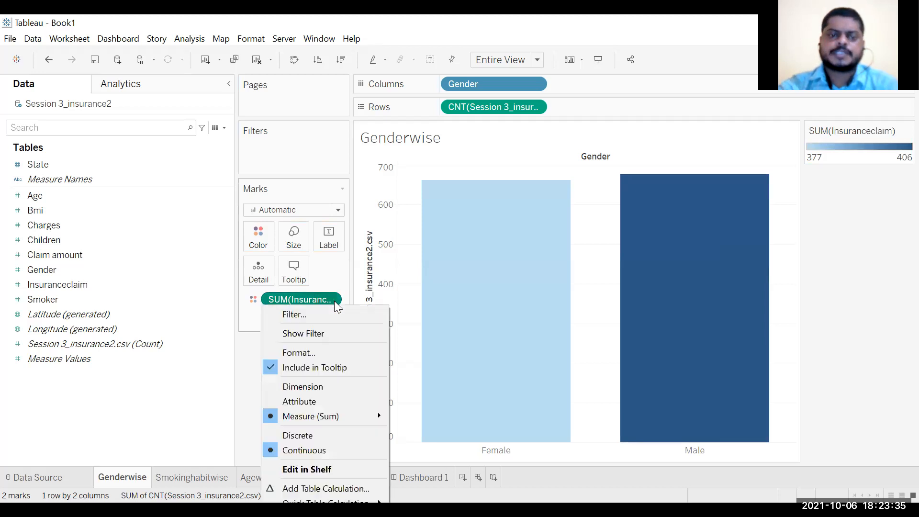
pyautogui.click(303, 386)
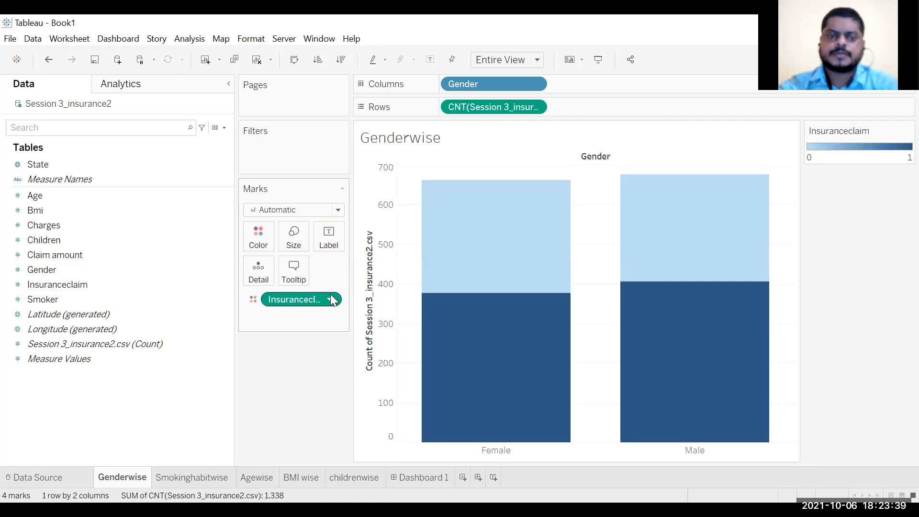
pyautogui.click(331, 299)
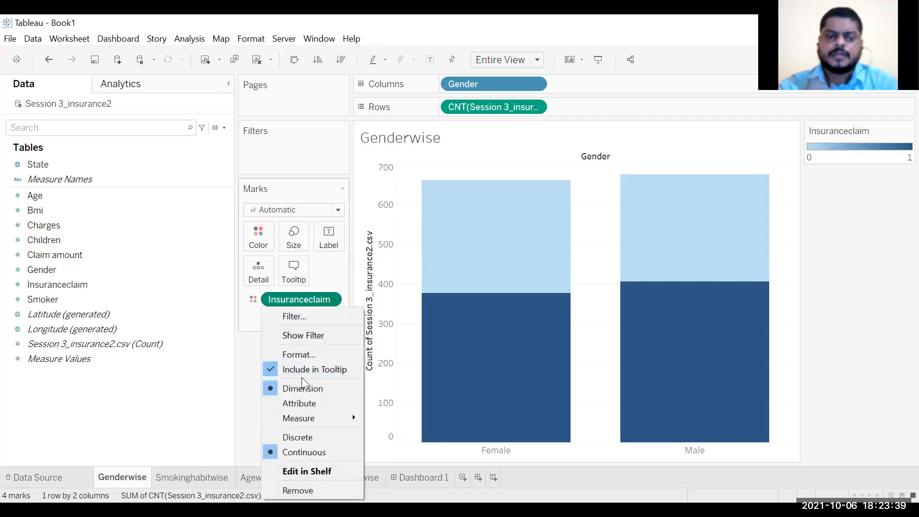
pyautogui.click(294, 437)
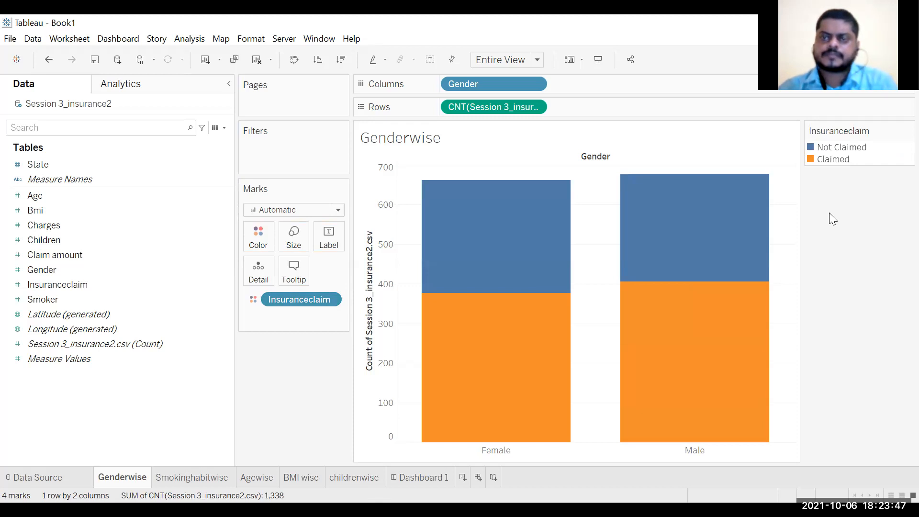
pyautogui.rightClick(329, 298)
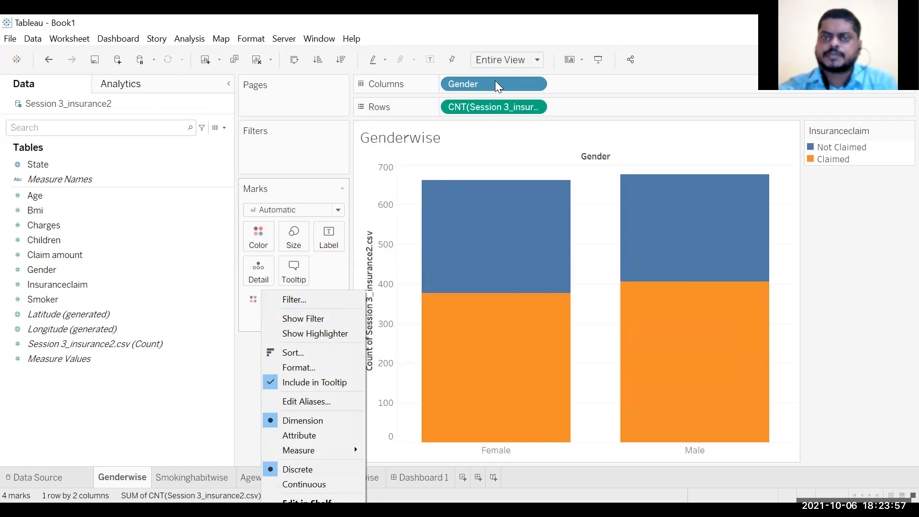
pyautogui.click(527, 84)
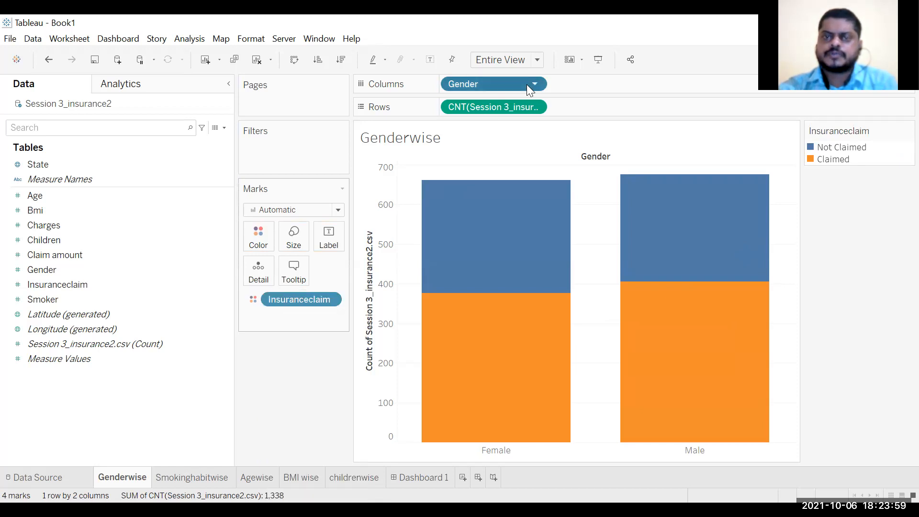
pyautogui.click(534, 84)
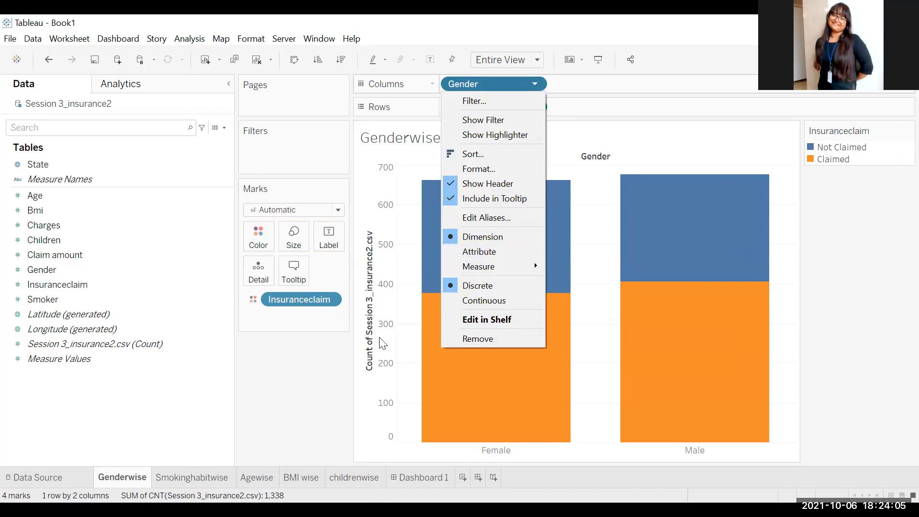
pyautogui.click(318, 385)
pyautogui.click(536, 107)
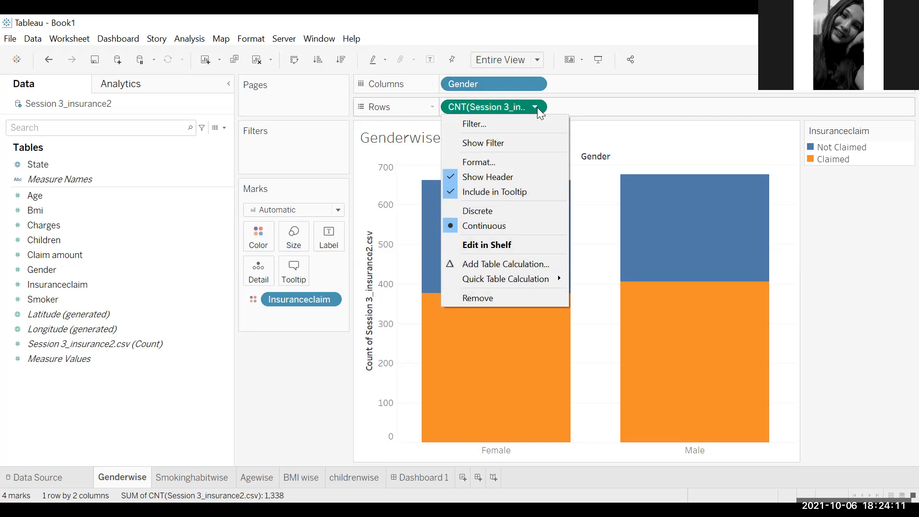
pyautogui.click(264, 420)
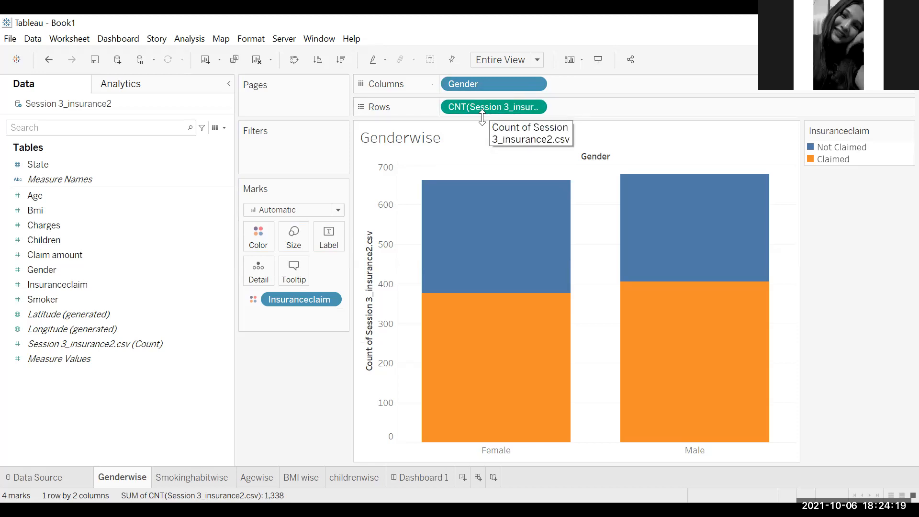
# Try the stacked bars chart type from Show Me on the Genderwise sheet and undo the change
pyautogui.click(891, 60)
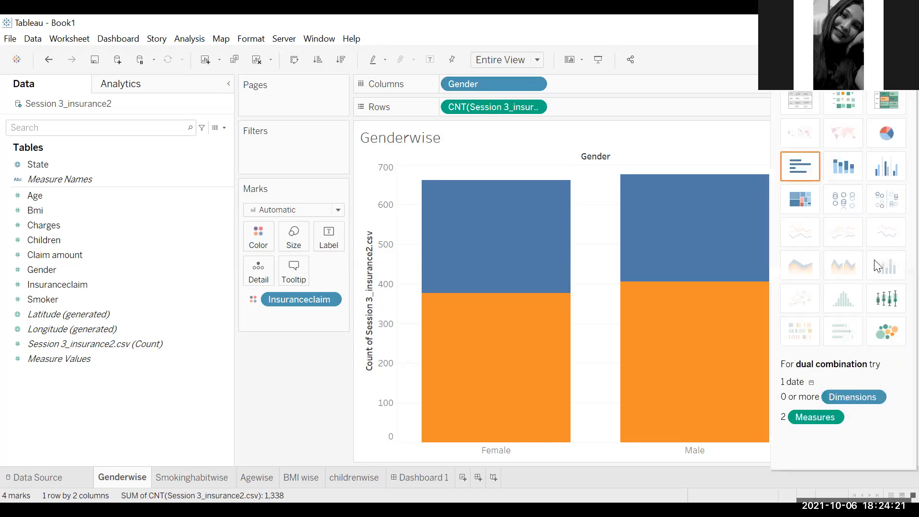
pyautogui.click(847, 166)
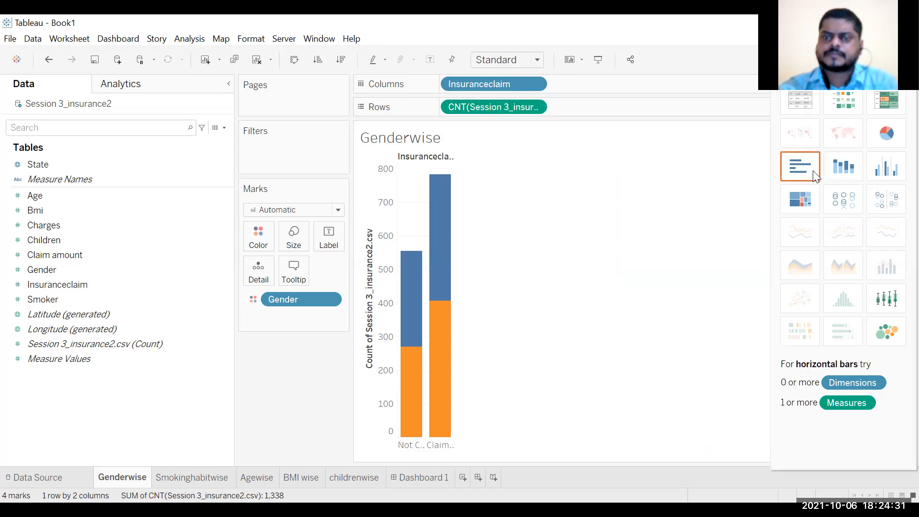
pyautogui.click(537, 60)
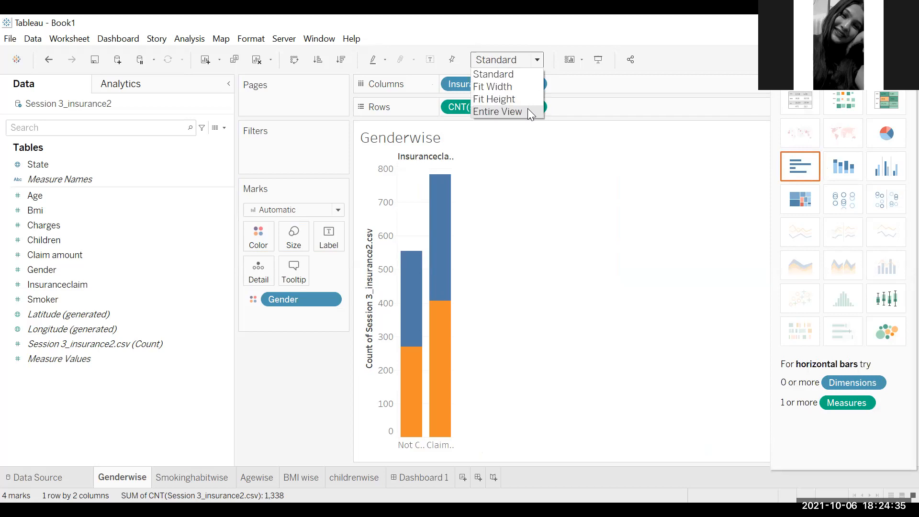
pyautogui.click(271, 373)
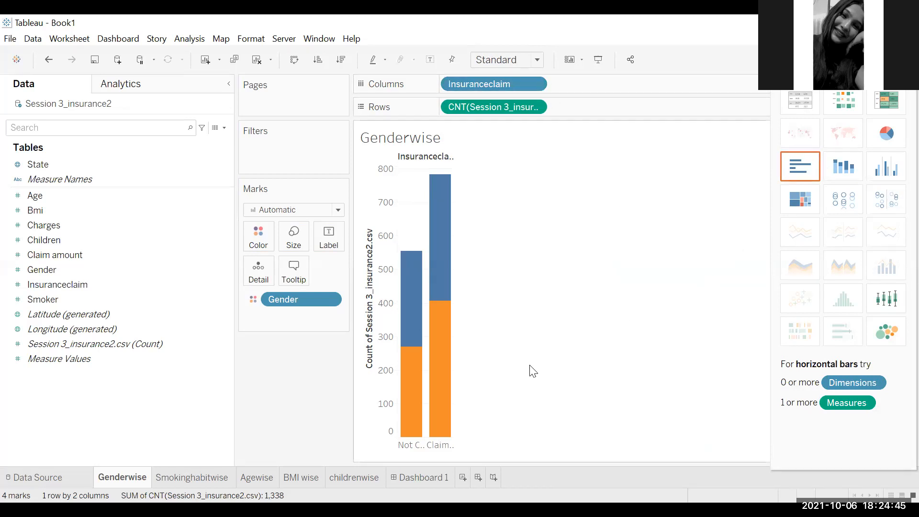
pyautogui.hotkey('ctrl', 'z')
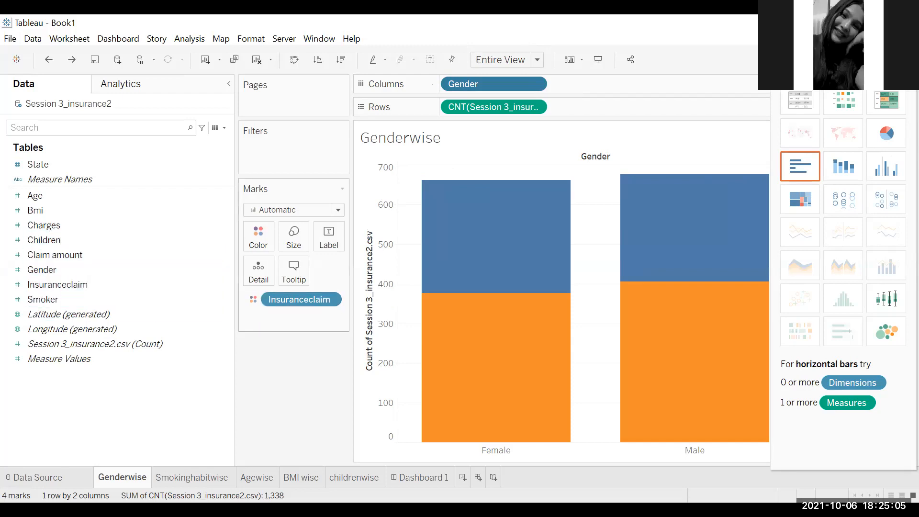
pyautogui.click(891, 59)
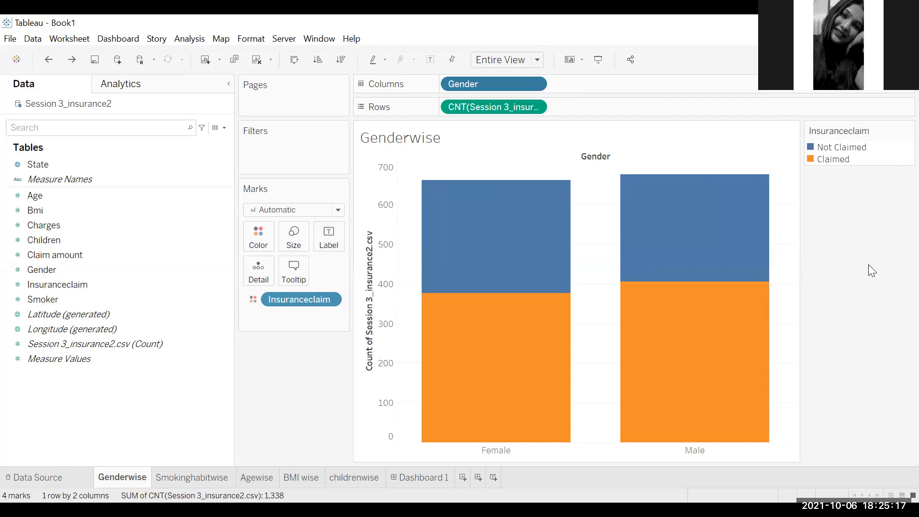
pyautogui.click(329, 299)
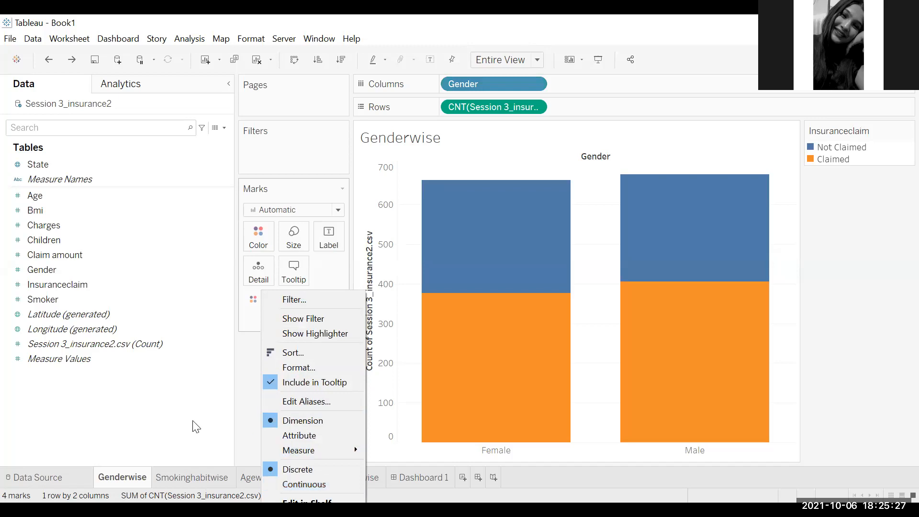
pyautogui.click(479, 374)
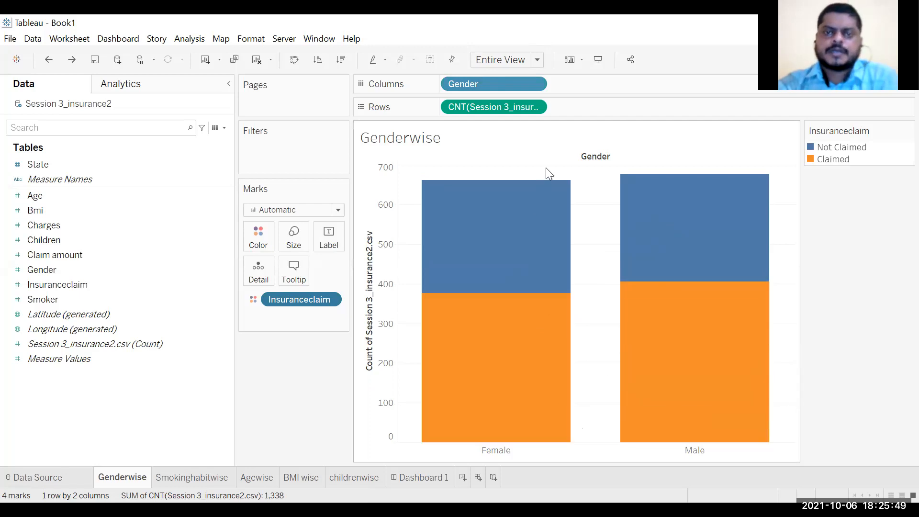
pyautogui.click(536, 107)
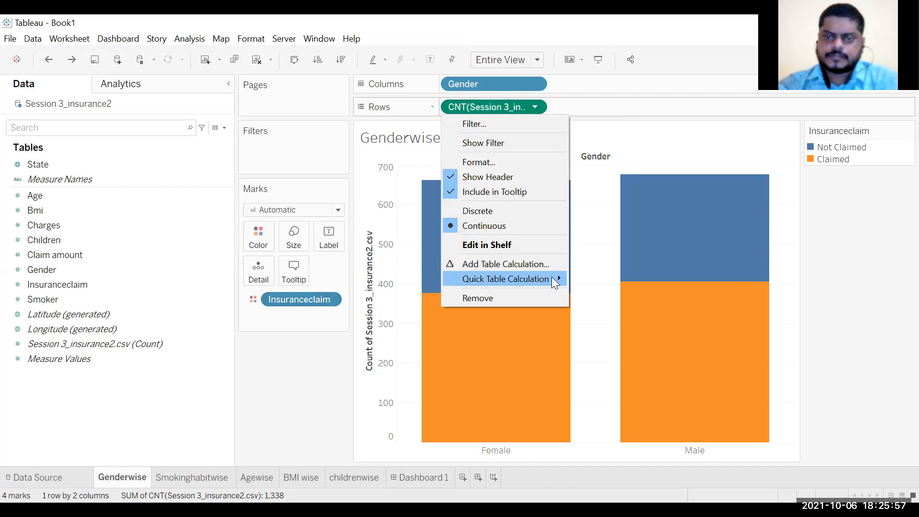
pyautogui.moveTo(553, 280)
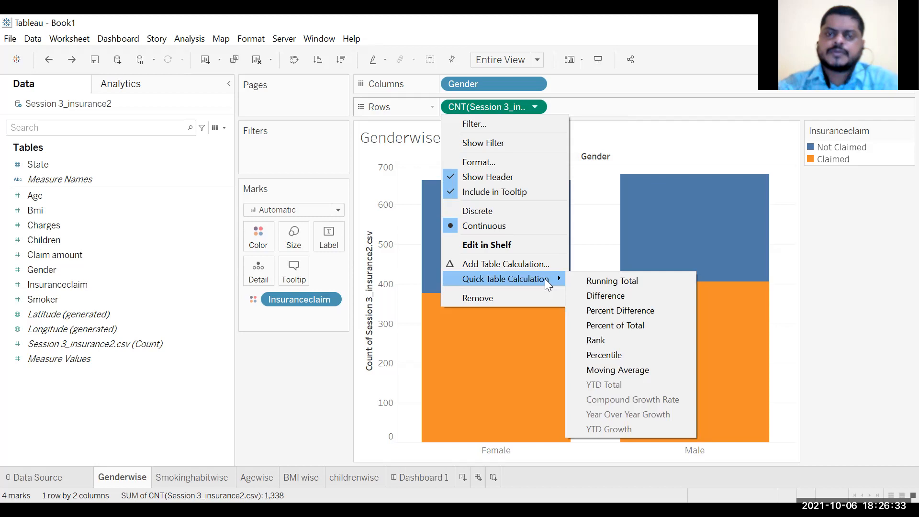
pyautogui.click(410, 236)
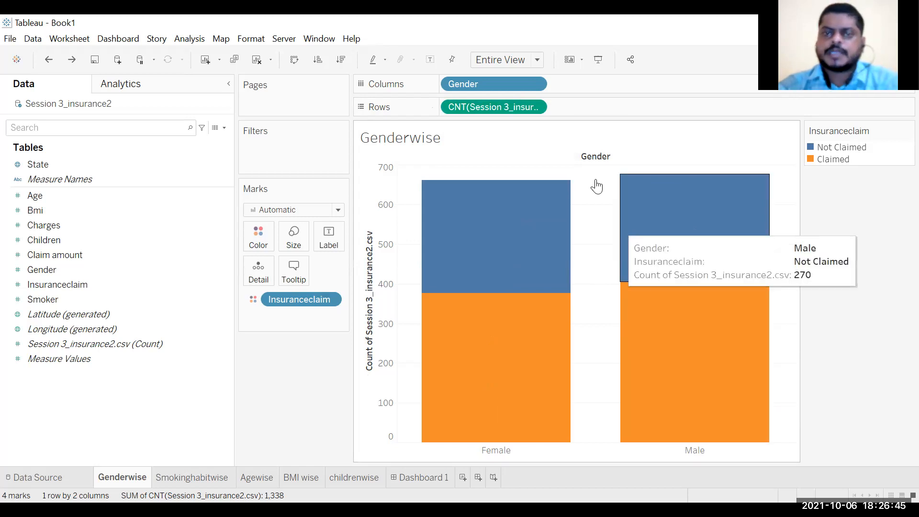
# Try the Percent of Total quick table calculation on the Genderwise row count, open its calculation settings, and undo it
pyautogui.click(535, 107)
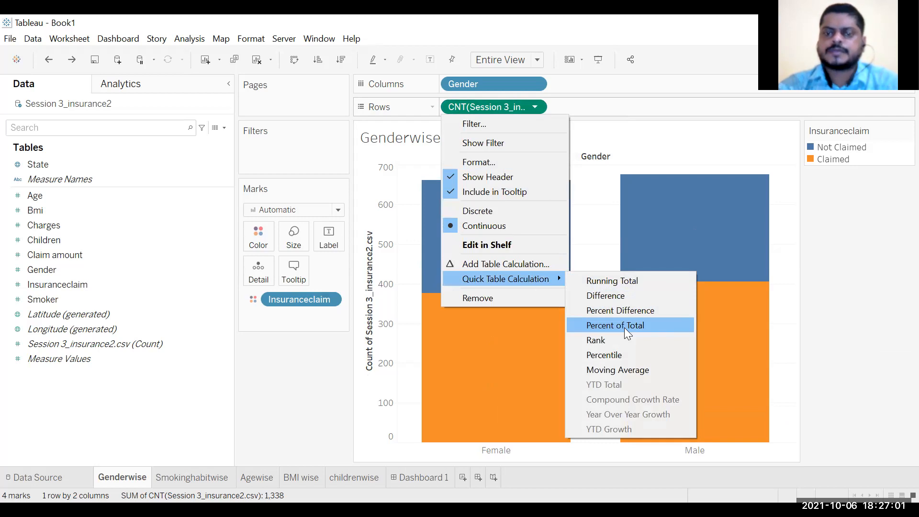
pyautogui.click(624, 327)
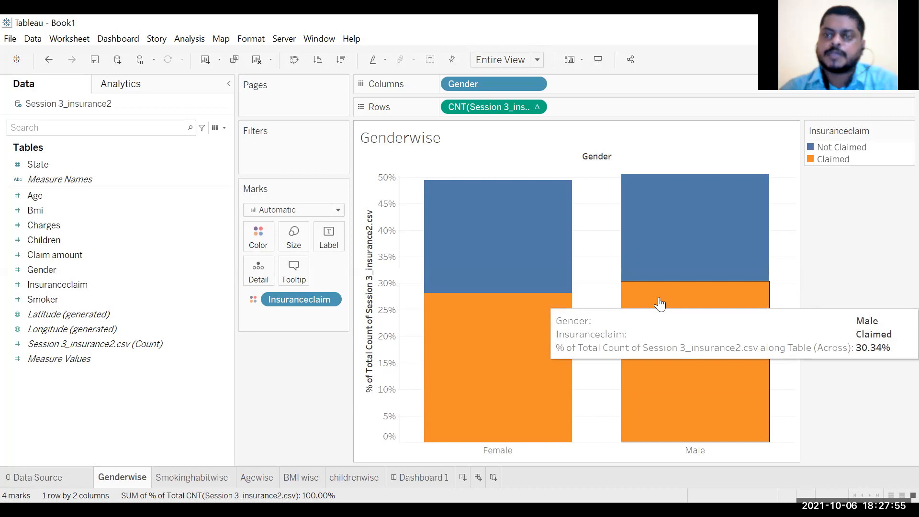
pyautogui.click(540, 107)
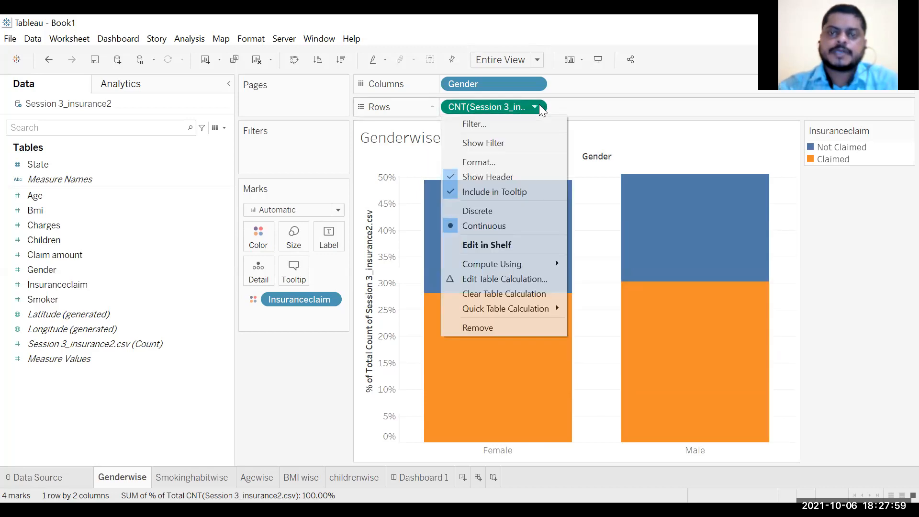
pyautogui.click(528, 279)
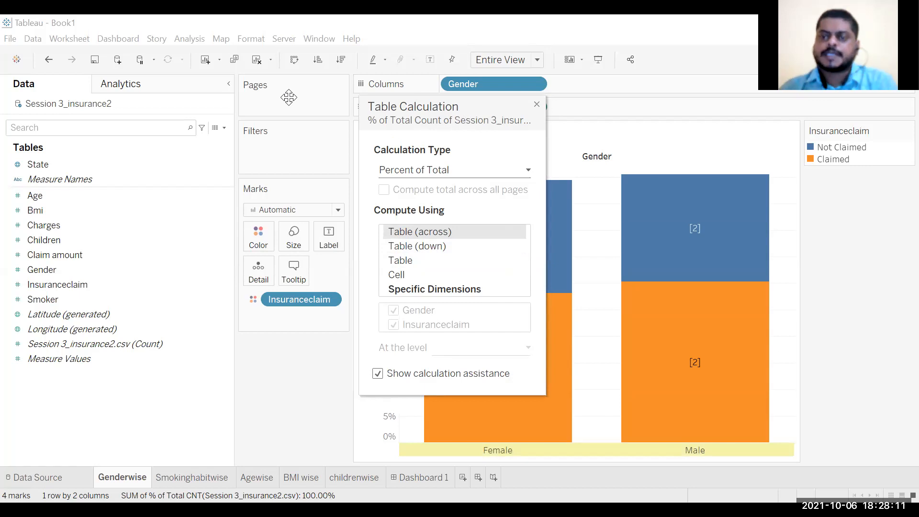
pyautogui.moveTo(288, 98); pyautogui.dragTo(288, 97)
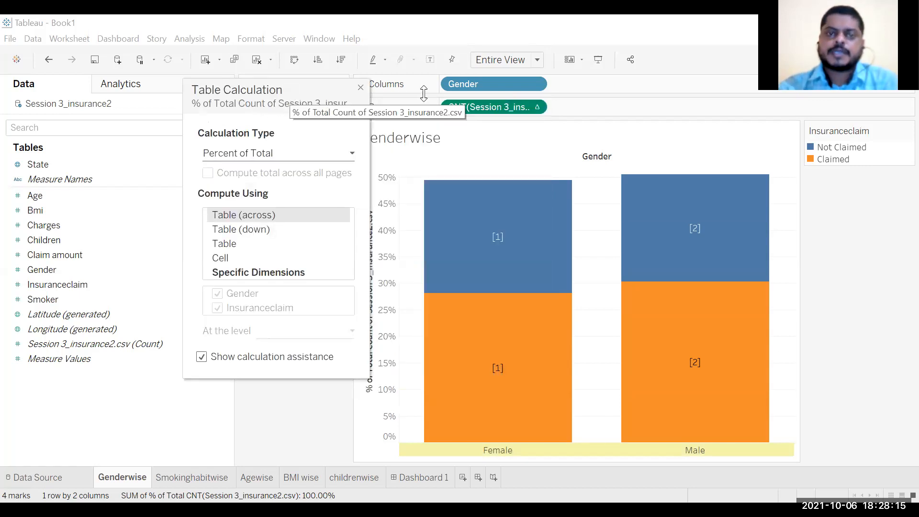
pyautogui.click(360, 88)
pyautogui.moveTo(425, 365)
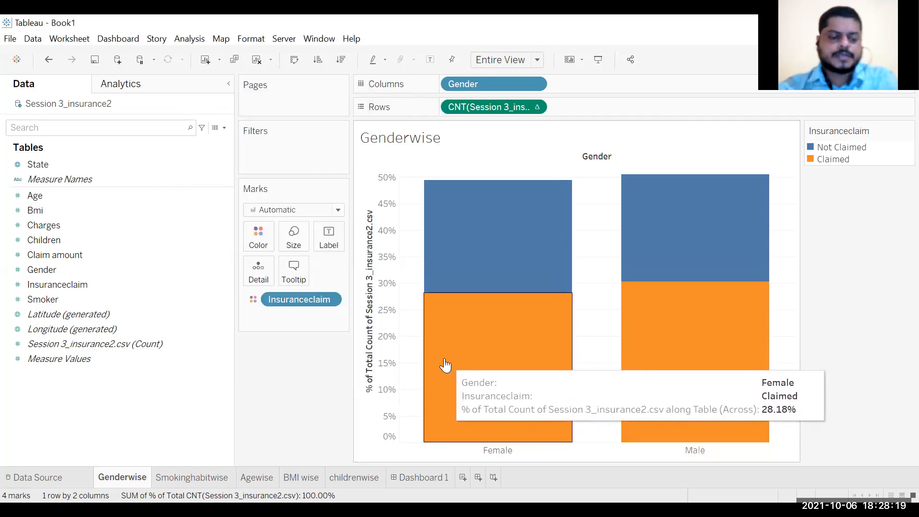
pyautogui.hotkey('ctrl', 'z')
# Apply the Percent of Total quick table calculation to the record count on the Genderwise rows
pyautogui.moveTo(486, 352)
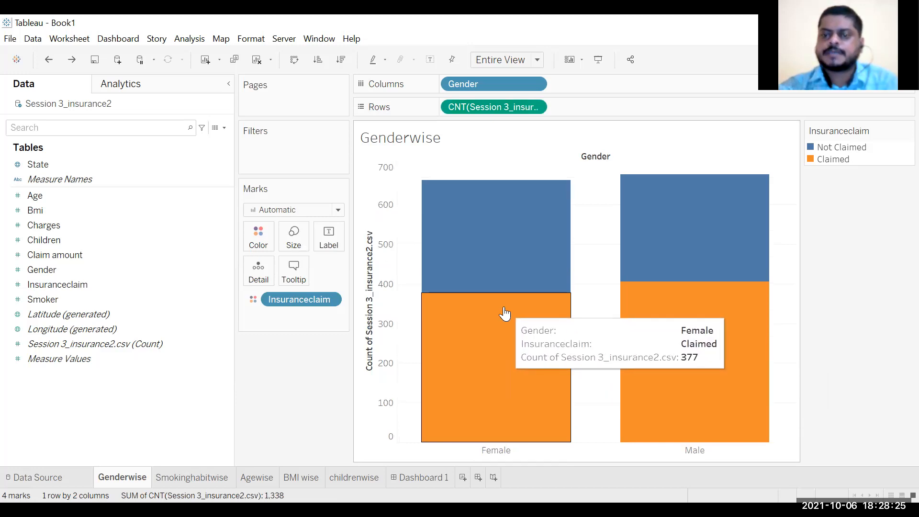
pyautogui.moveTo(506, 214)
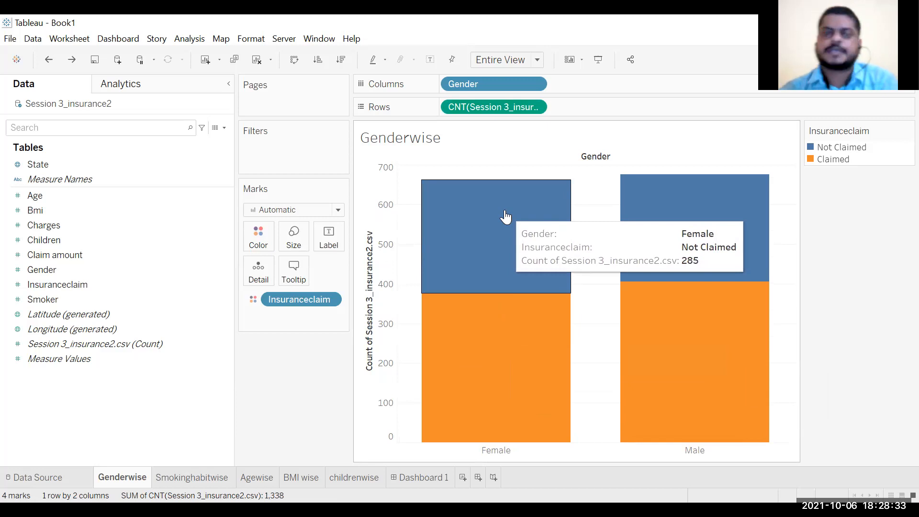
pyautogui.click(536, 108)
pyautogui.moveTo(546, 281)
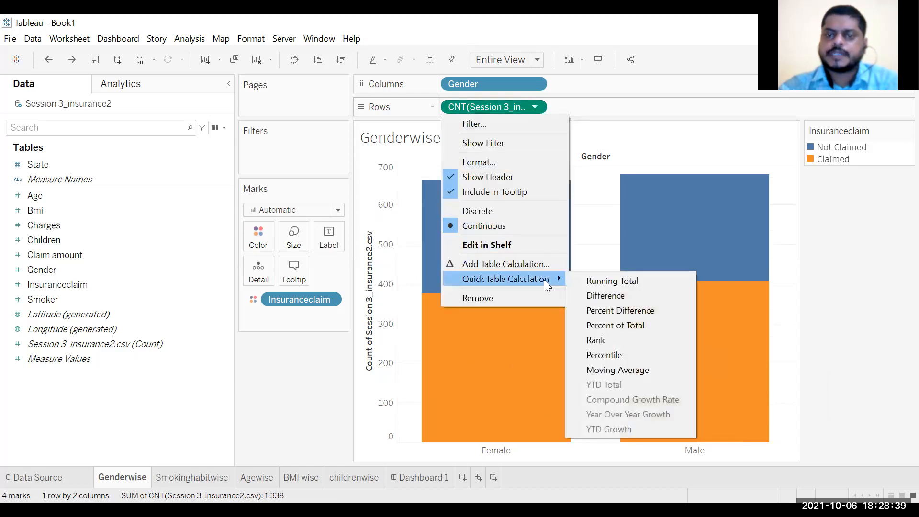
pyautogui.click(609, 325)
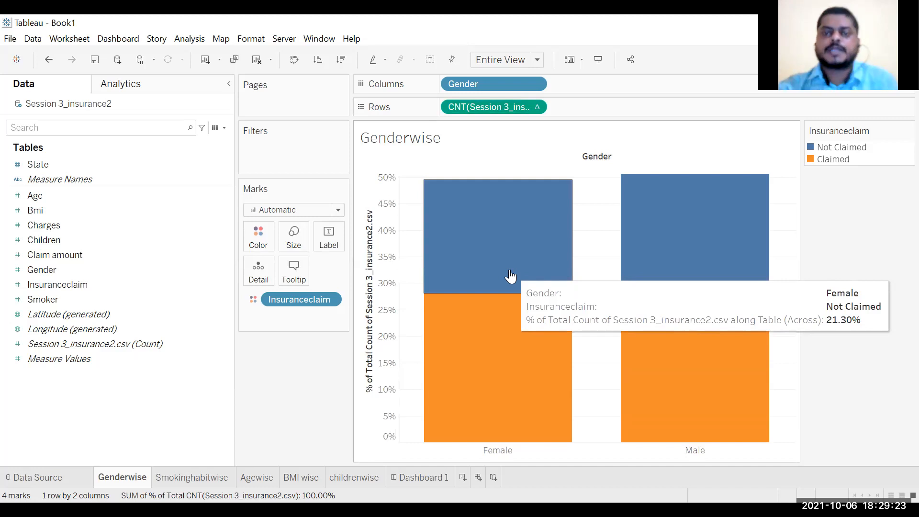
# Edit the row count's percent-of-total calculation to compute using Table (down)
pyautogui.click(537, 106)
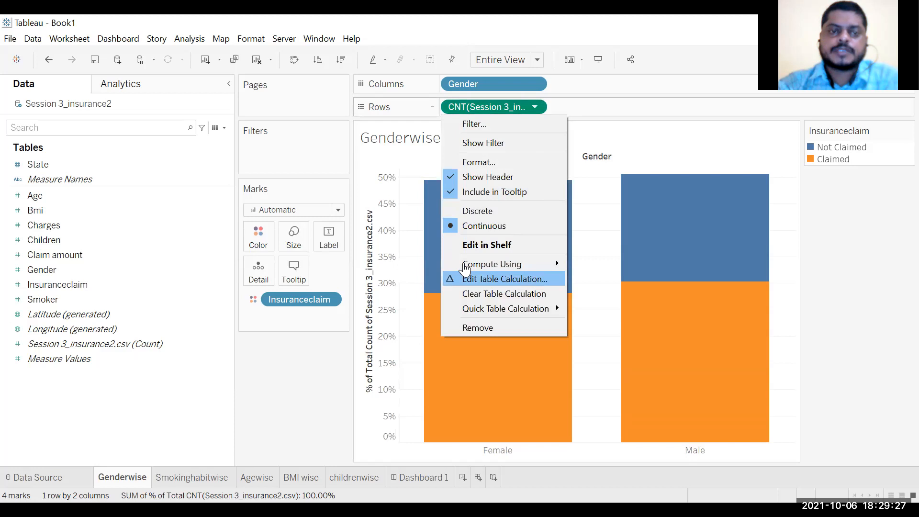
pyautogui.click(537, 279)
pyautogui.click(249, 230)
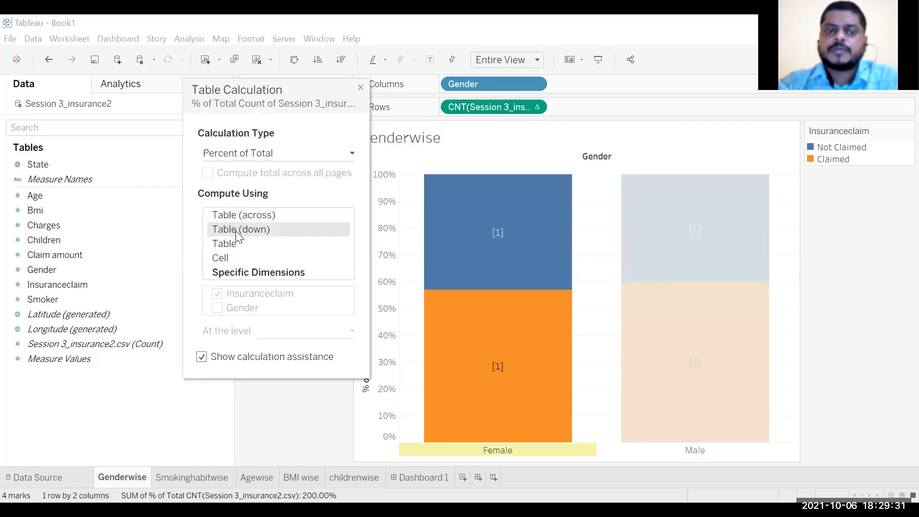
pyautogui.moveTo(506, 375)
pyautogui.moveTo(525, 221)
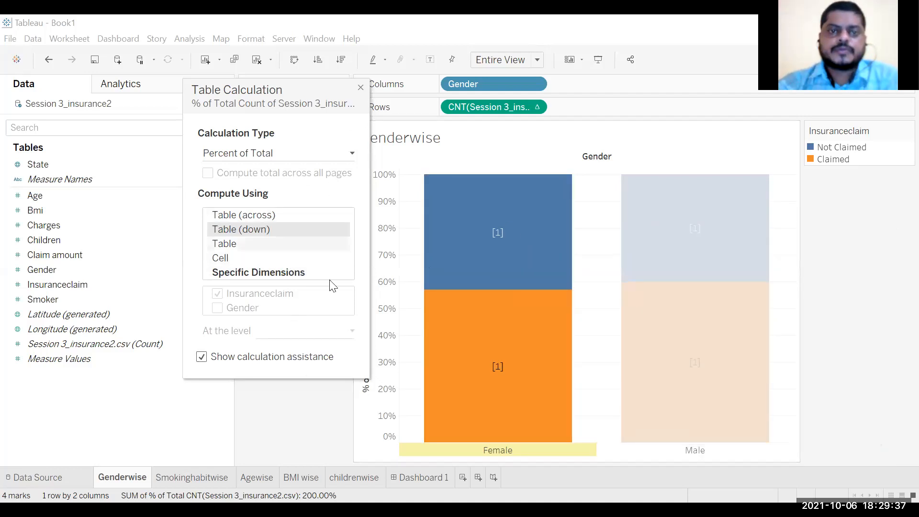
pyautogui.click(283, 461)
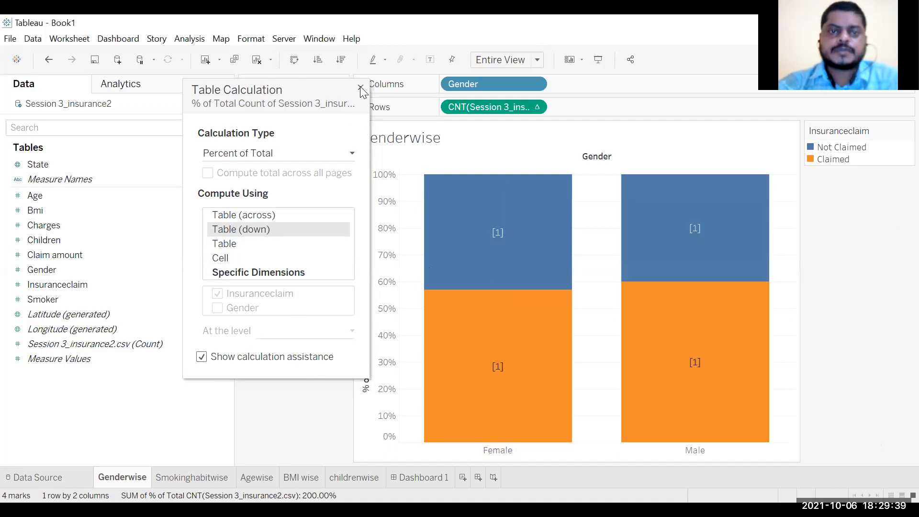
pyautogui.click(505, 240)
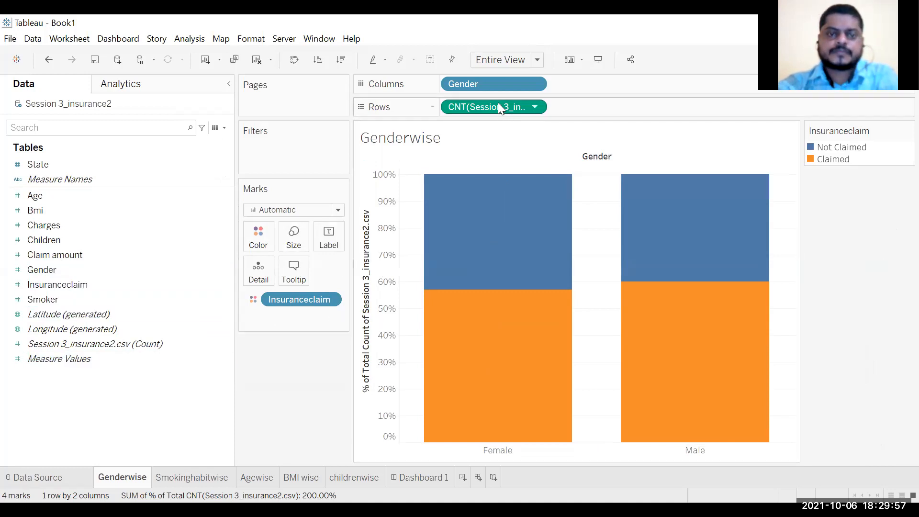
# Label the Genderwise bar segments with a copy of the percent-of-total count, keeping the original on the rows
pyautogui.moveTo(325, 249); pyautogui.dragTo(335, 247)
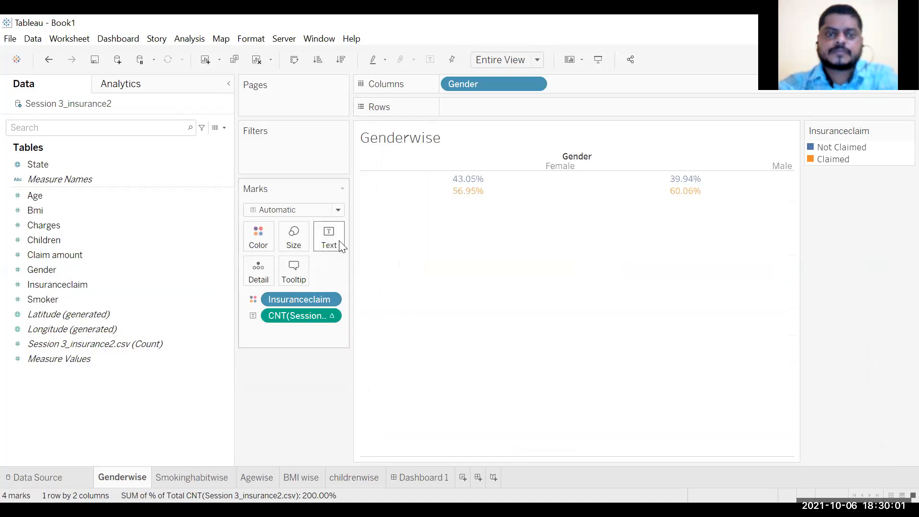
pyautogui.hotkey('ctrl', 'z')
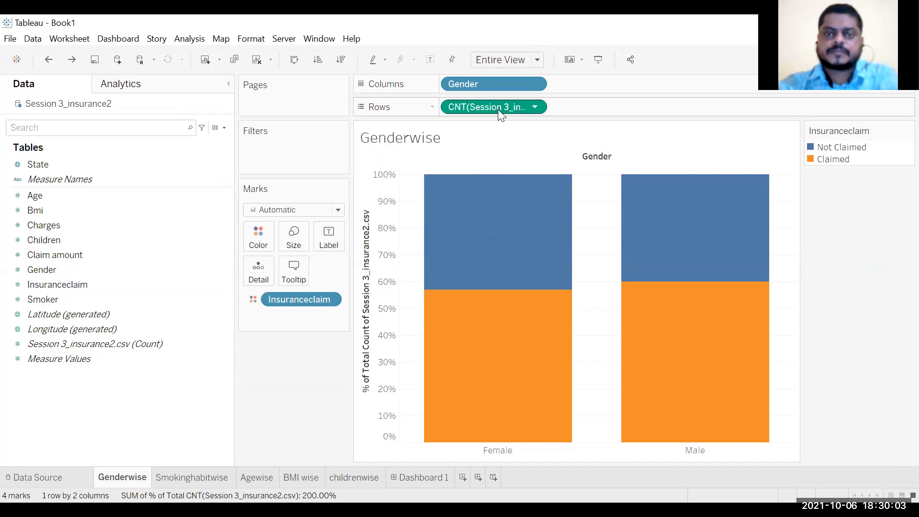
pyautogui.moveTo(498, 110); pyautogui.dragTo(499, 123)
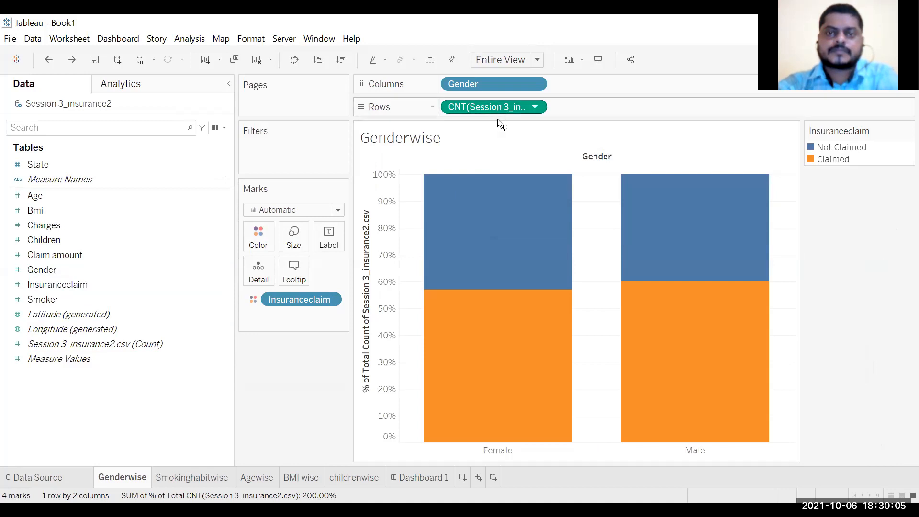
pyautogui.moveTo(335, 248); pyautogui.dragTo(335, 248)
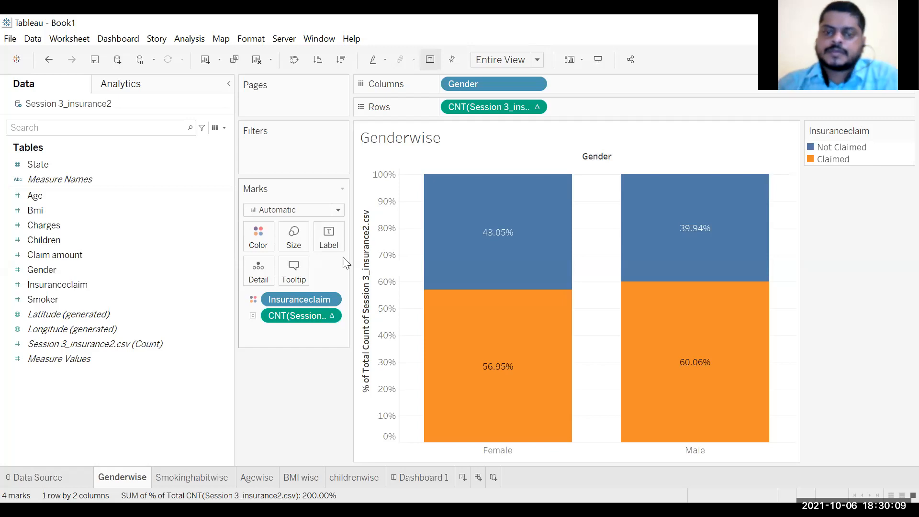
pyautogui.moveTo(751, 410)
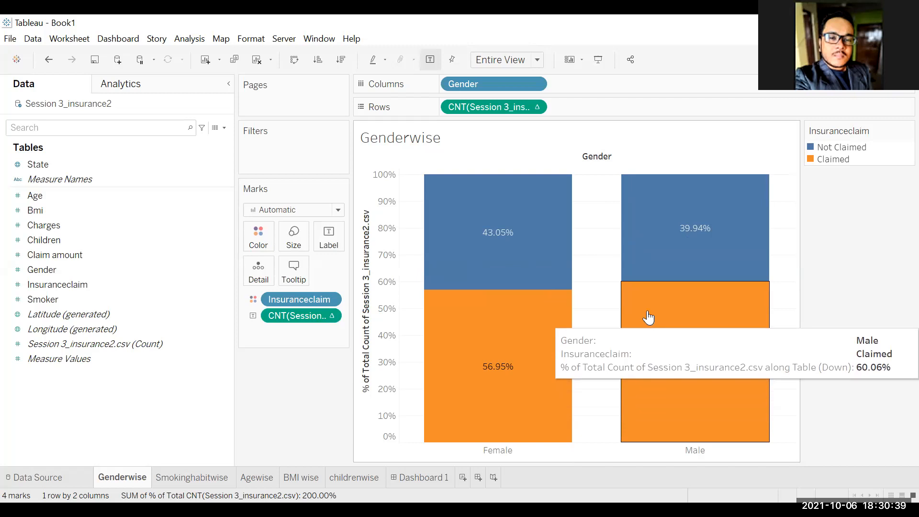
# Examine the percent-of-total calculation settings and how they apply to the Claimed and Not Claimed segments of the Female bar
pyautogui.click(535, 107)
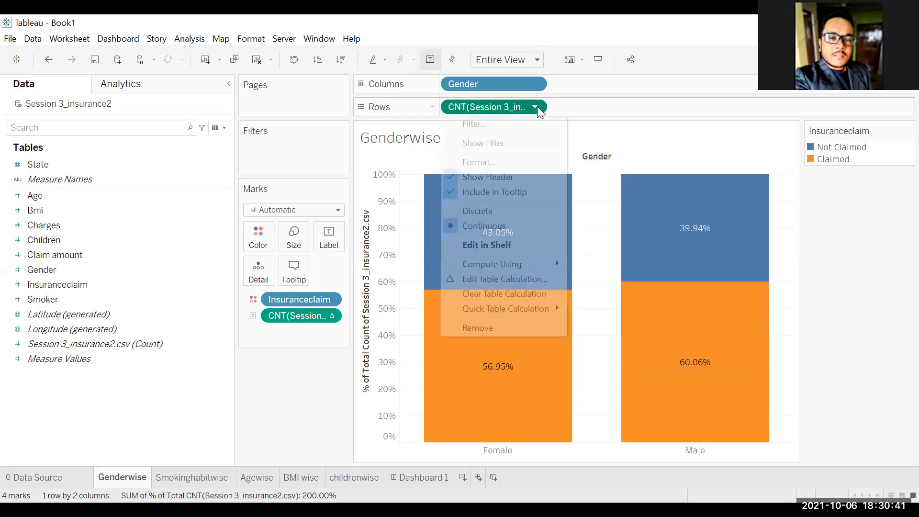
pyautogui.click(529, 279)
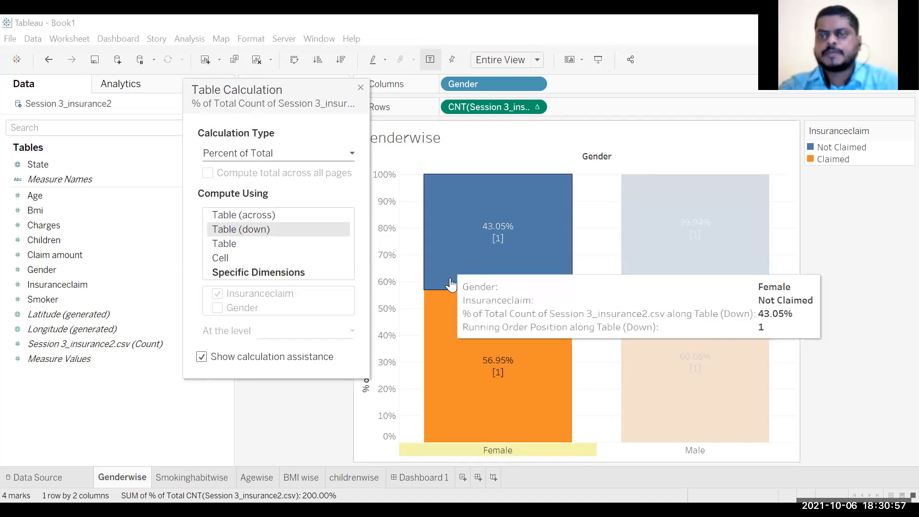
pyautogui.moveTo(497, 312)
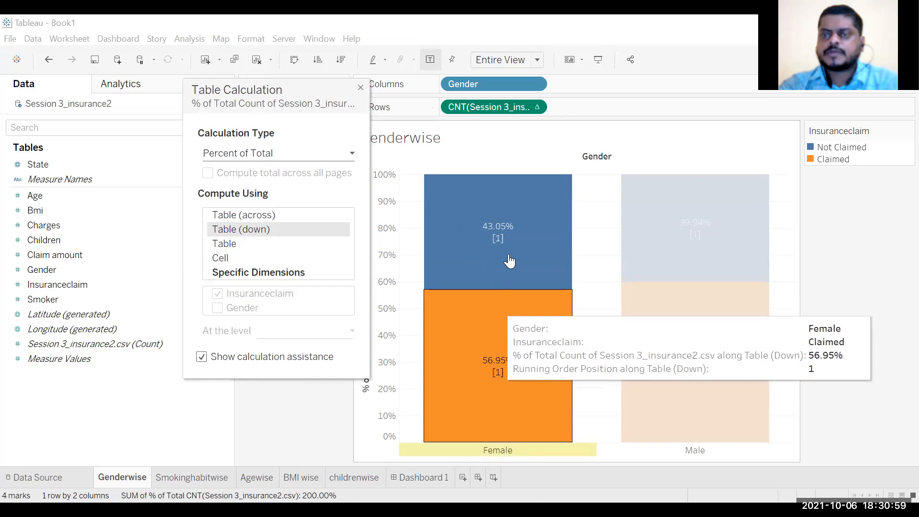
pyautogui.moveTo(508, 259)
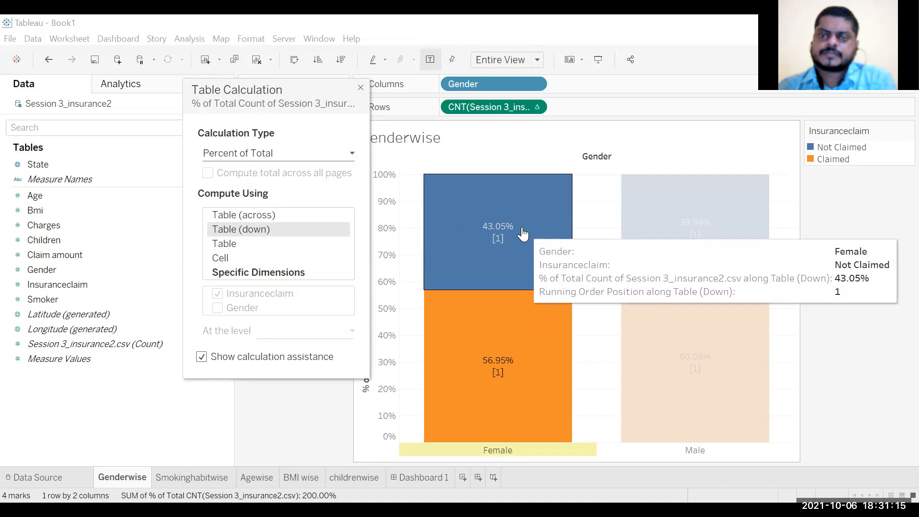
pyautogui.click(359, 86)
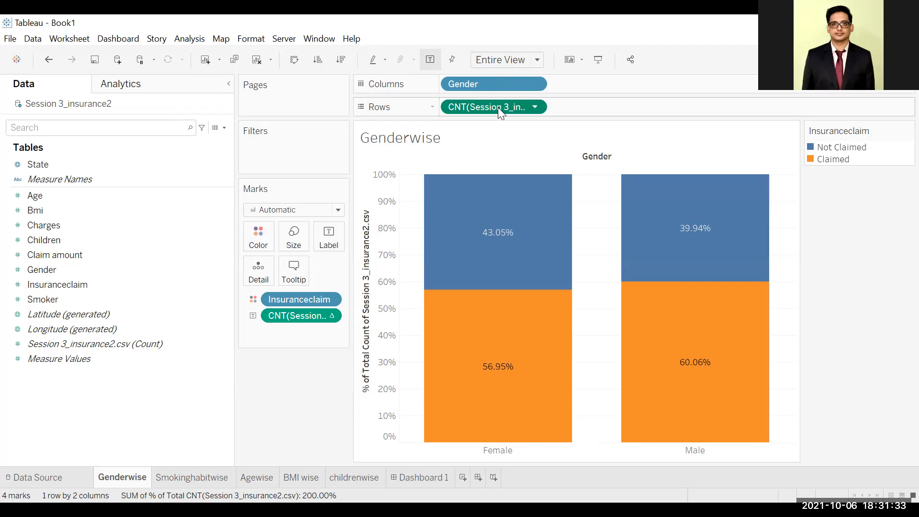
# Review the description of the row count's table calculation and its available quick table calculation types
pyautogui.moveTo(498, 107)
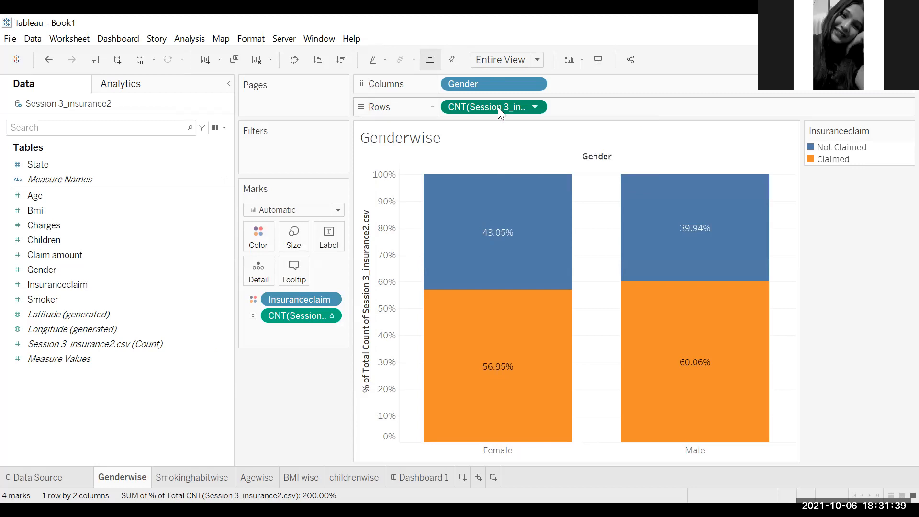
pyautogui.moveTo(496, 107); pyautogui.dragTo(334, 245)
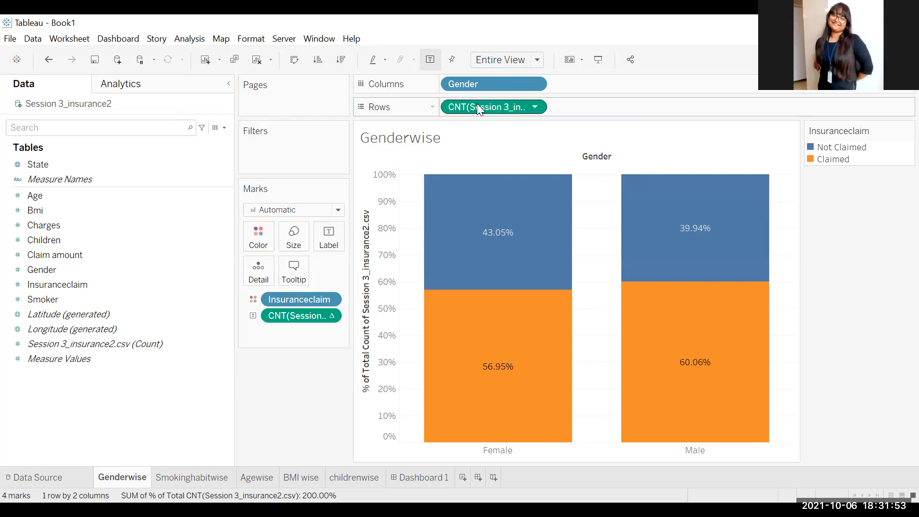
pyautogui.moveTo(476, 103)
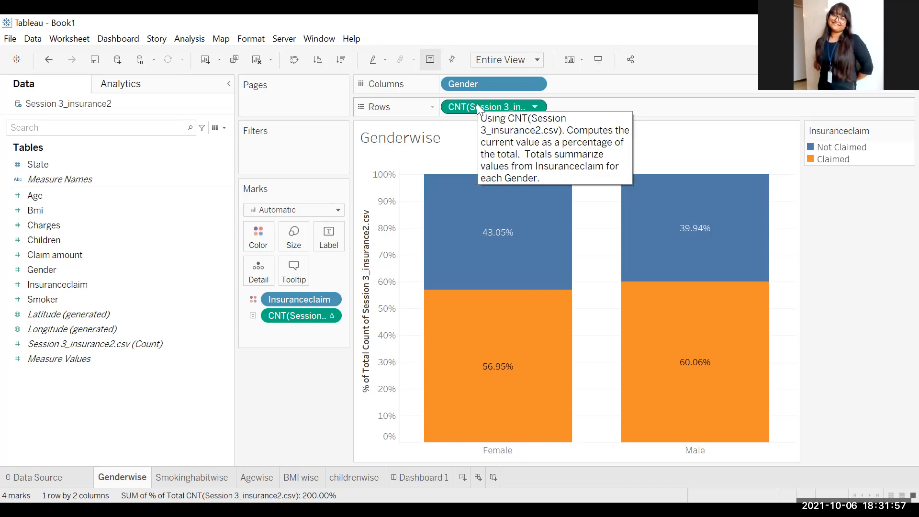
pyautogui.click(540, 105)
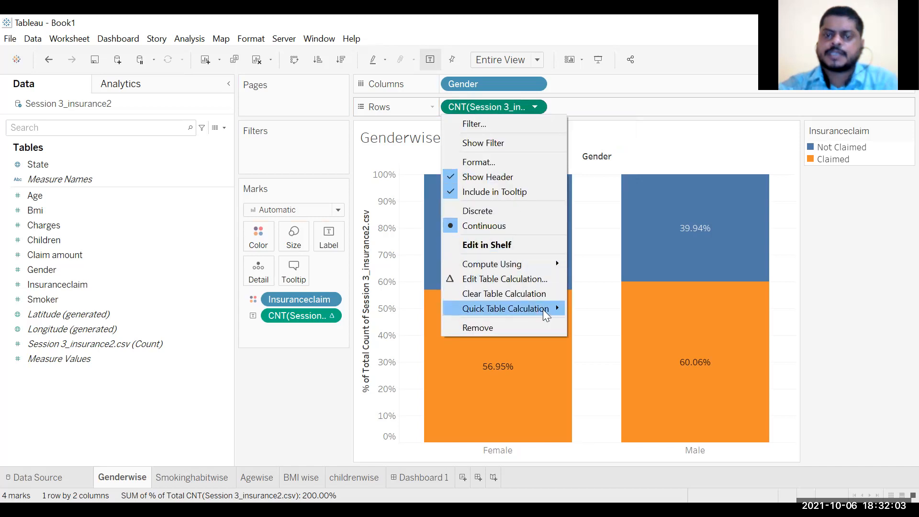
pyautogui.moveTo(545, 308)
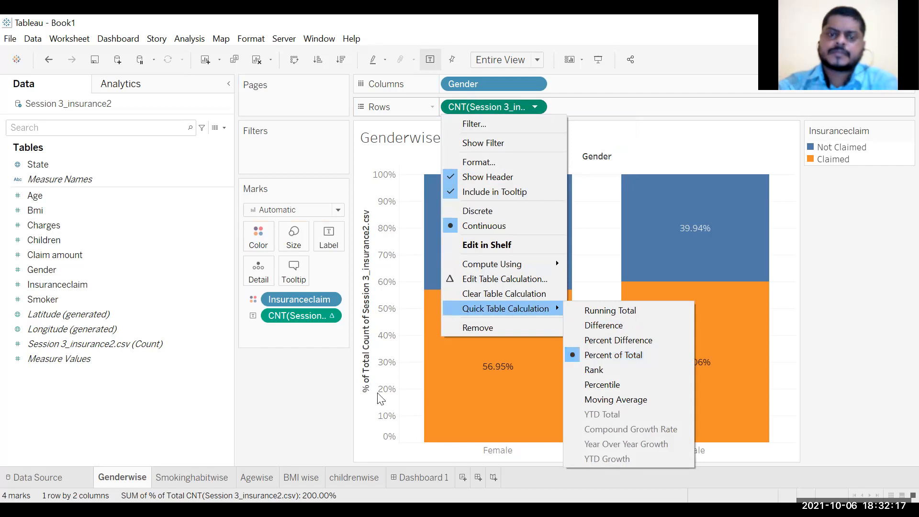
pyautogui.click(499, 376)
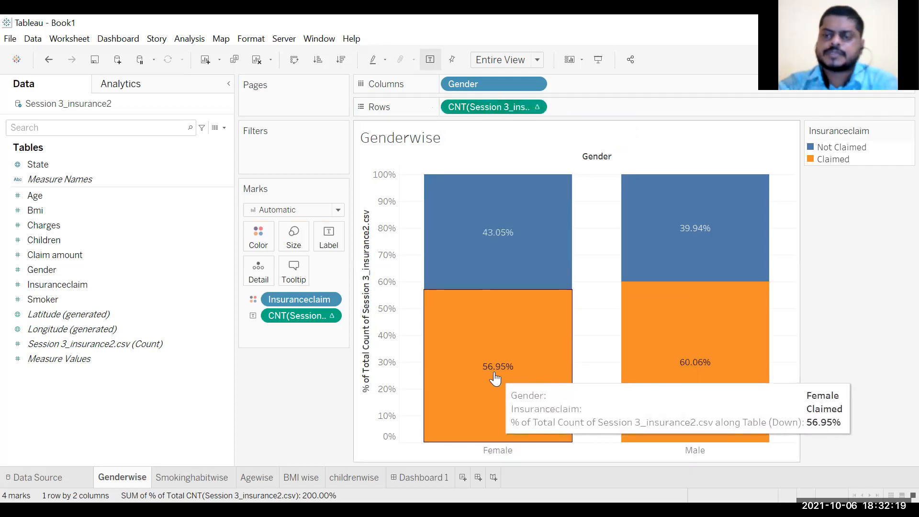
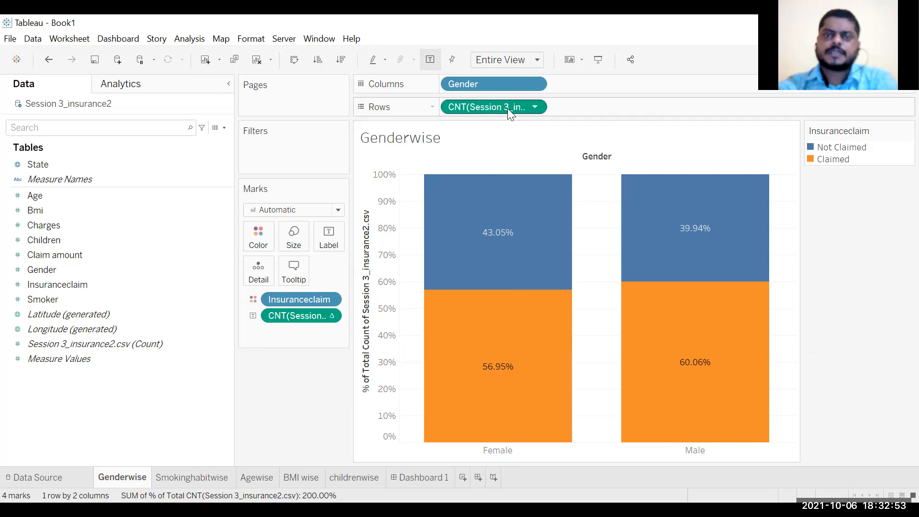
# Remove the percent-of-total count from the Genderwise rows, leaving the label count in place, and undo the removal
pyautogui.moveTo(508, 109)
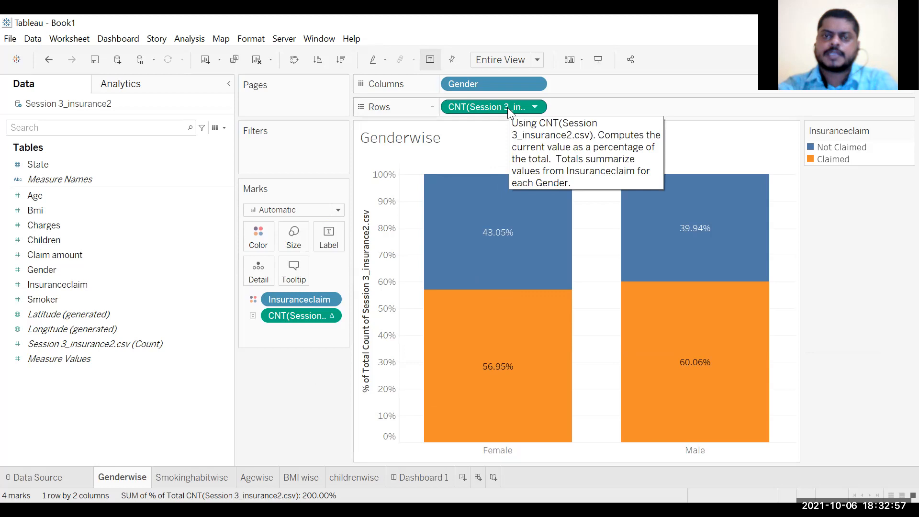
pyautogui.moveTo(508, 108); pyautogui.dragTo(510, 113)
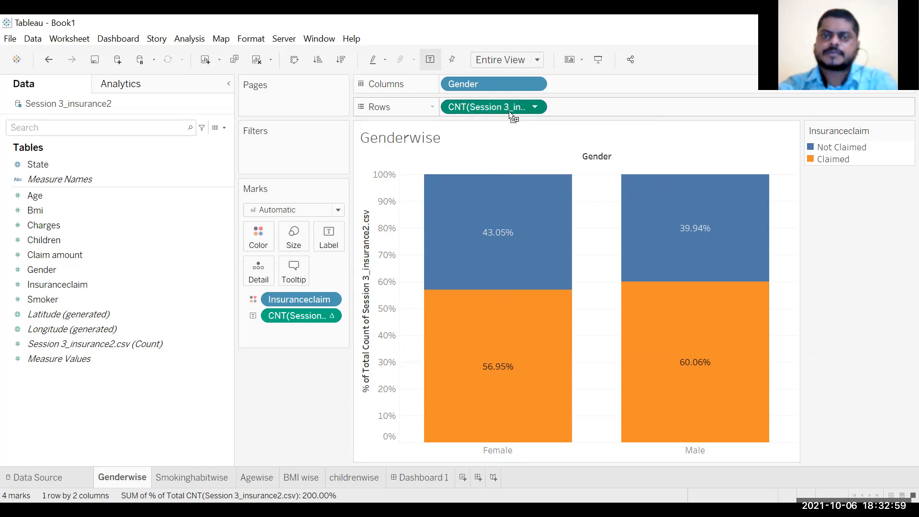
pyautogui.moveTo(380, 211)
pyautogui.mouseDown()
pyautogui.moveTo(339, 255)
pyautogui.moveTo(534, 101)
pyautogui.moveTo(510, 108)
pyautogui.mouseUp()
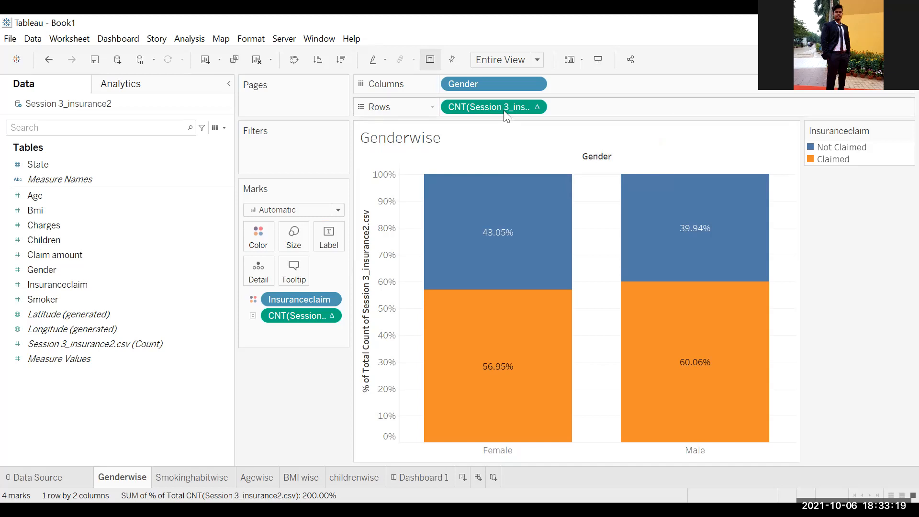
pyautogui.moveTo(503, 106); pyautogui.dragTo(286, 420)
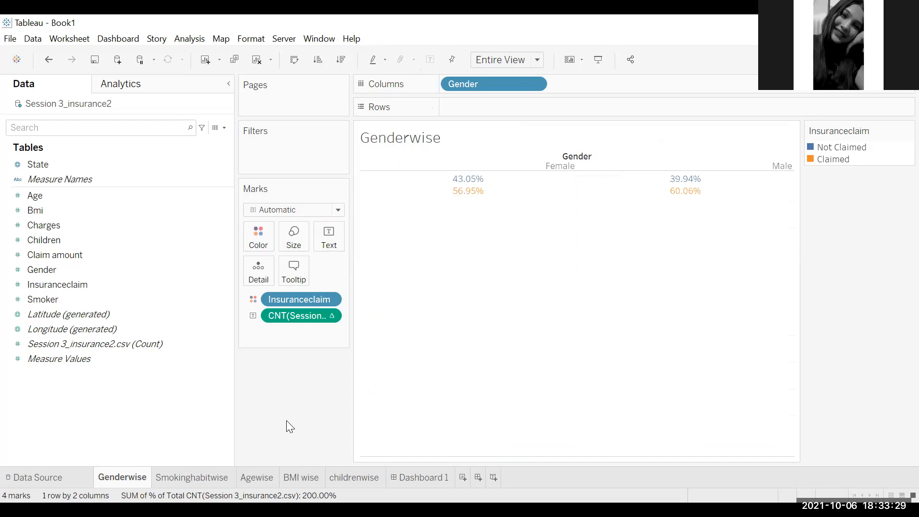
pyautogui.hotkey('ctrl', 'z')
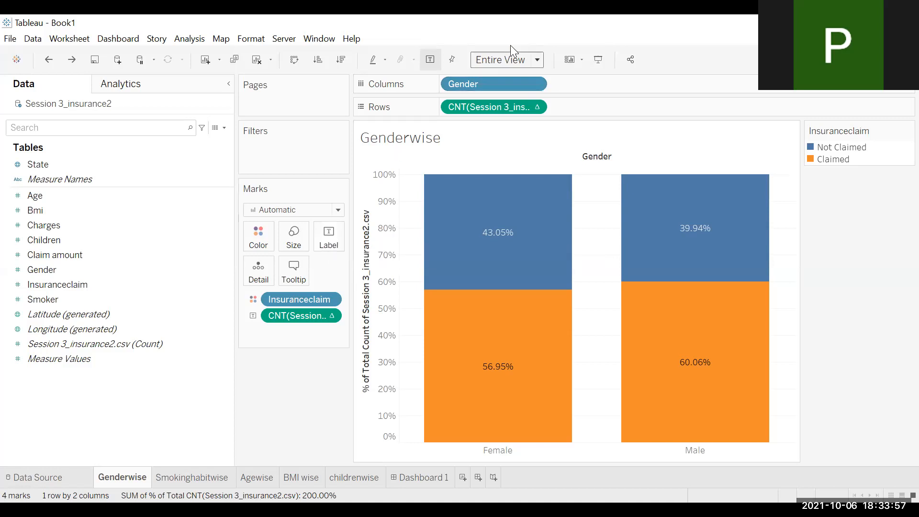
# Review the view's fit options and the table calculation description of the label count on the Genderwise sheet
pyautogui.click(537, 58)
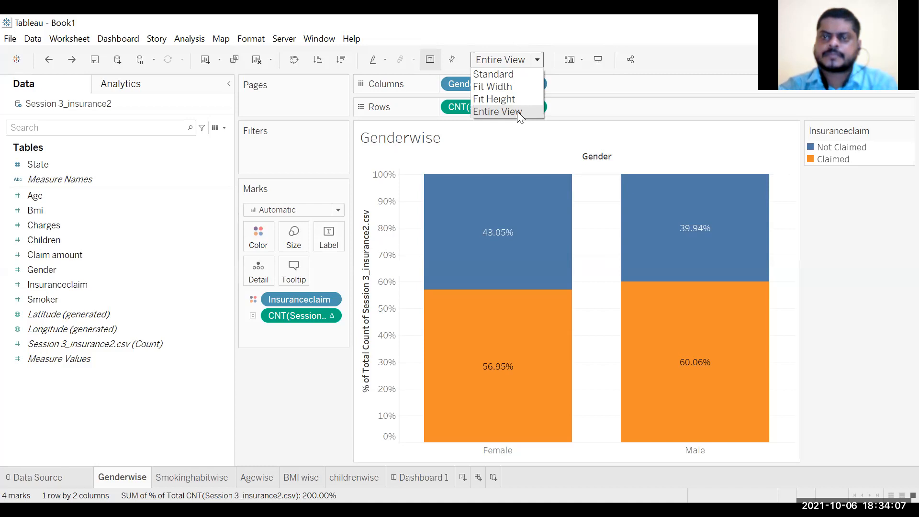
pyautogui.click(309, 403)
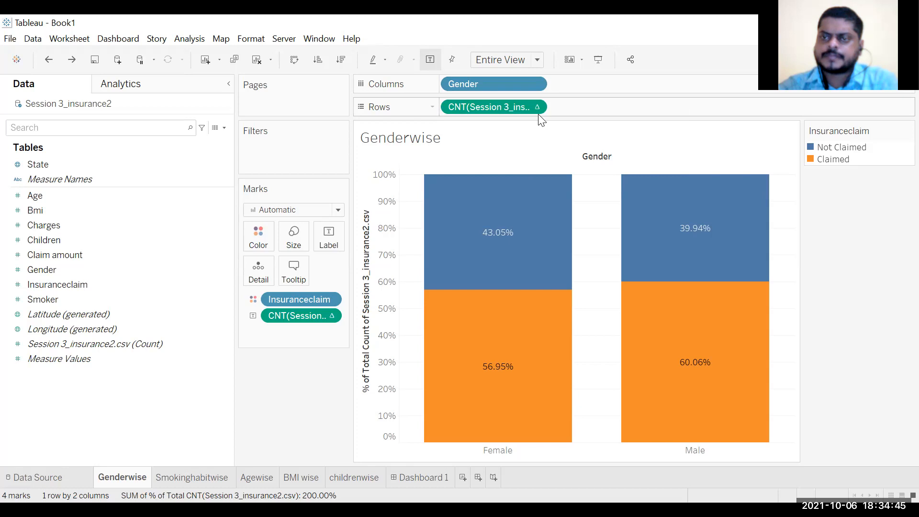
pyautogui.moveTo(539, 115)
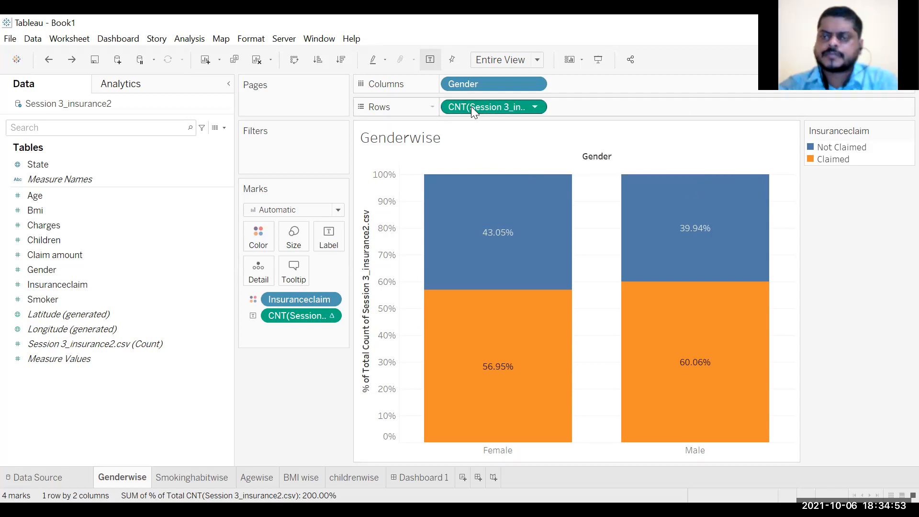
pyautogui.moveTo(475, 105)
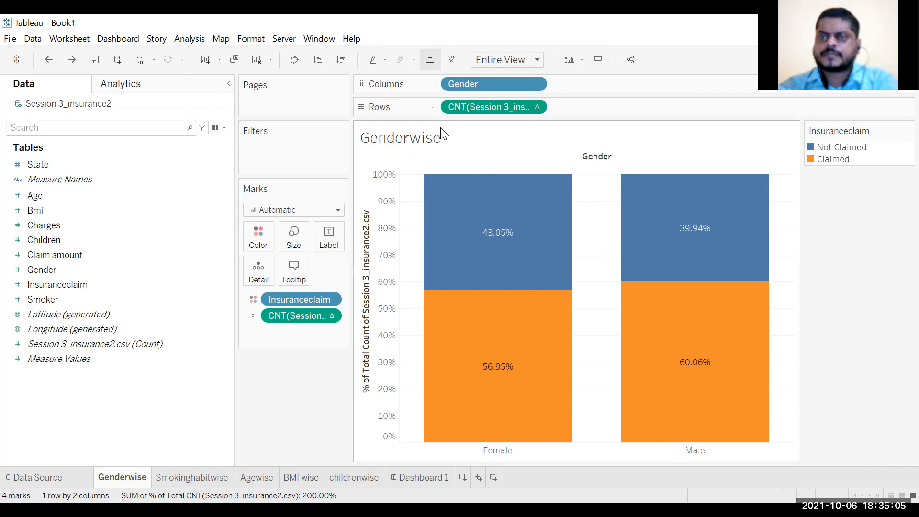
pyautogui.moveTo(301, 310)
pyautogui.mouseDown()
pyautogui.moveTo(477, 114)
pyautogui.moveTo(327, 324)
pyautogui.moveTo(307, 310)
pyautogui.mouseUp()
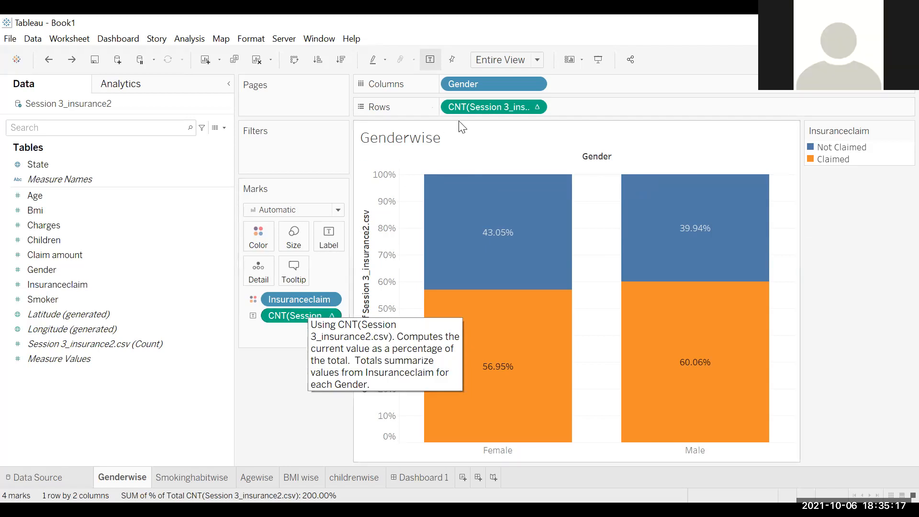
# Take the count off the Genderwise rows and restore it there as a copy of the label's percent-of-total count
pyautogui.moveTo(414, 248); pyautogui.dragTo(291, 408)
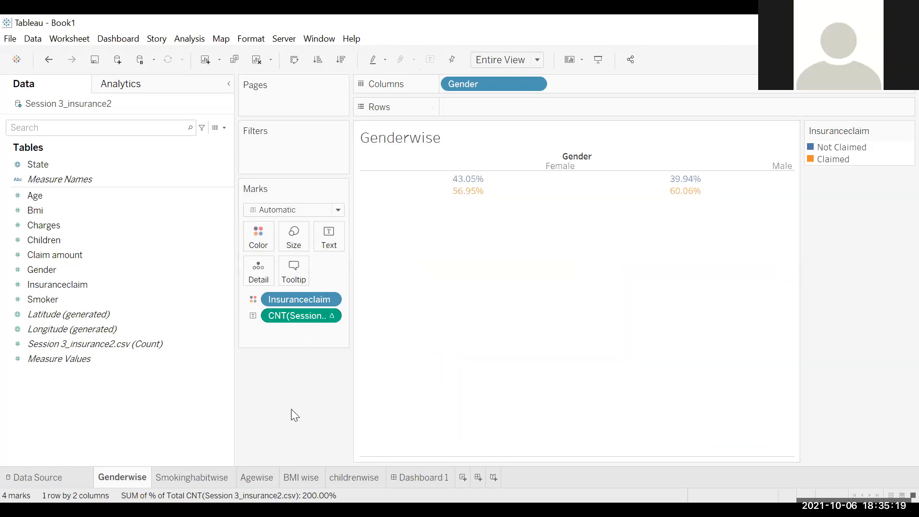
pyautogui.click(302, 314)
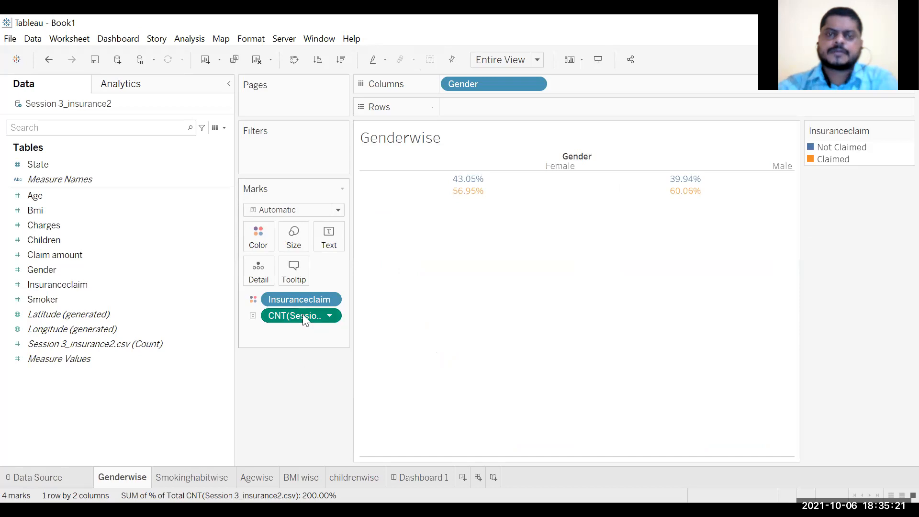
pyautogui.moveTo(506, 111); pyautogui.dragTo(506, 111)
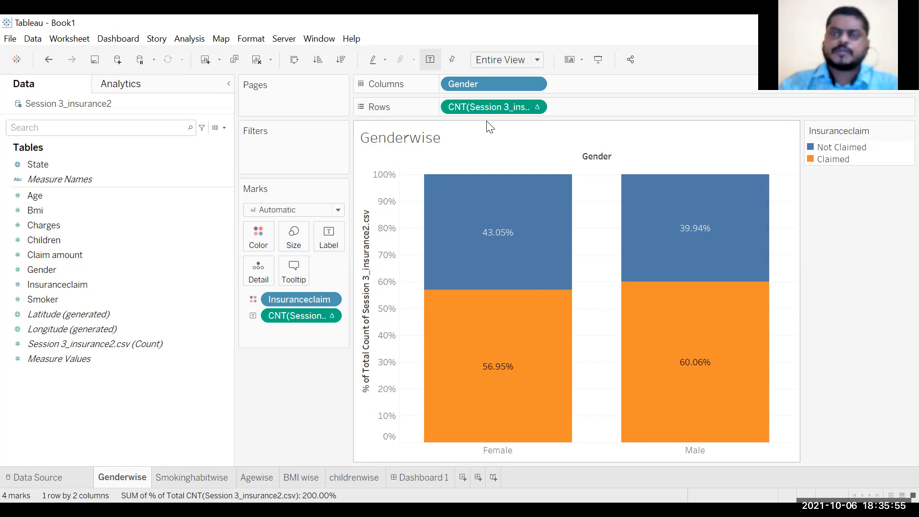
# On the Smokinghabitwise sheet, plot the Session 3_insurance2.csv count on rows against Smoker as a discrete dimension on columns
pyautogui.click(193, 477)
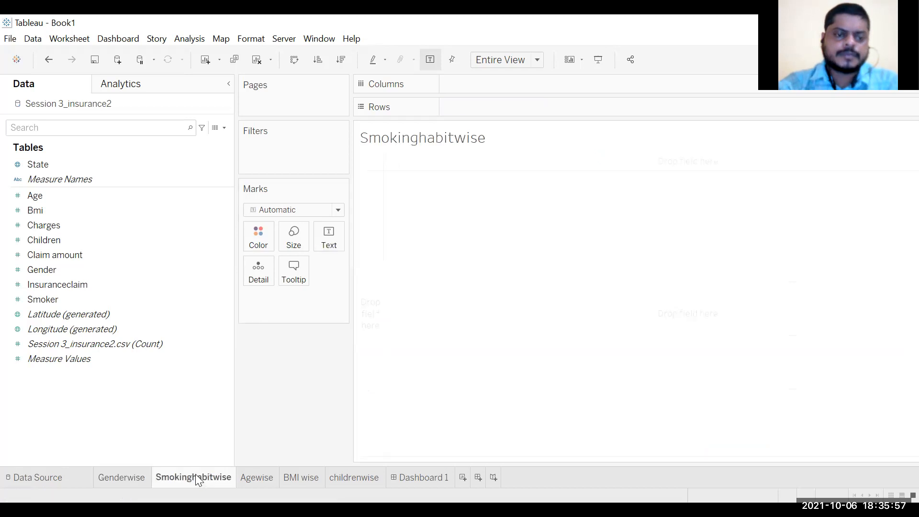
pyautogui.click(201, 210)
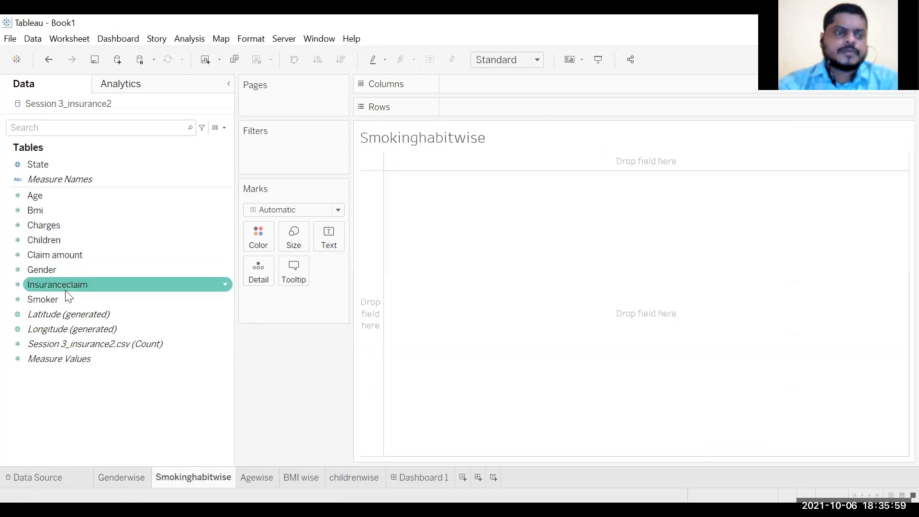
pyautogui.click(78, 299)
pyautogui.moveTo(78, 299); pyautogui.dragTo(458, 86)
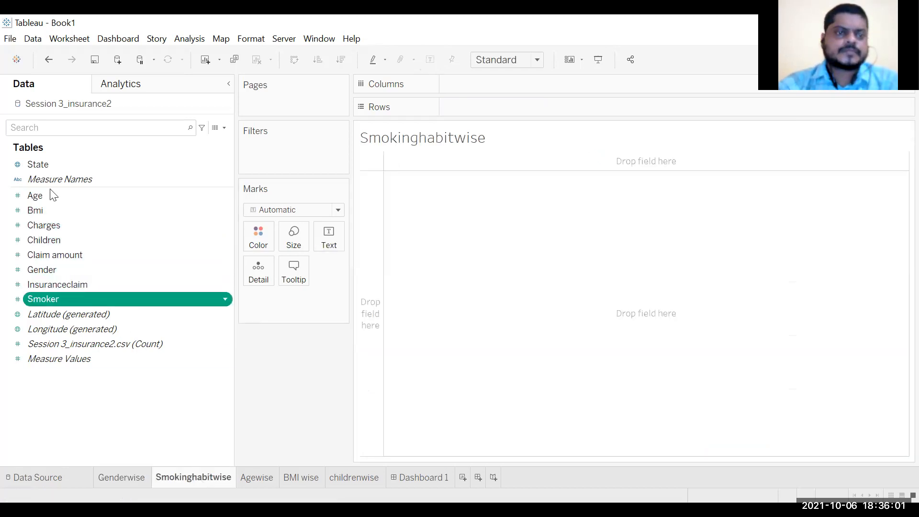
pyautogui.click(534, 85)
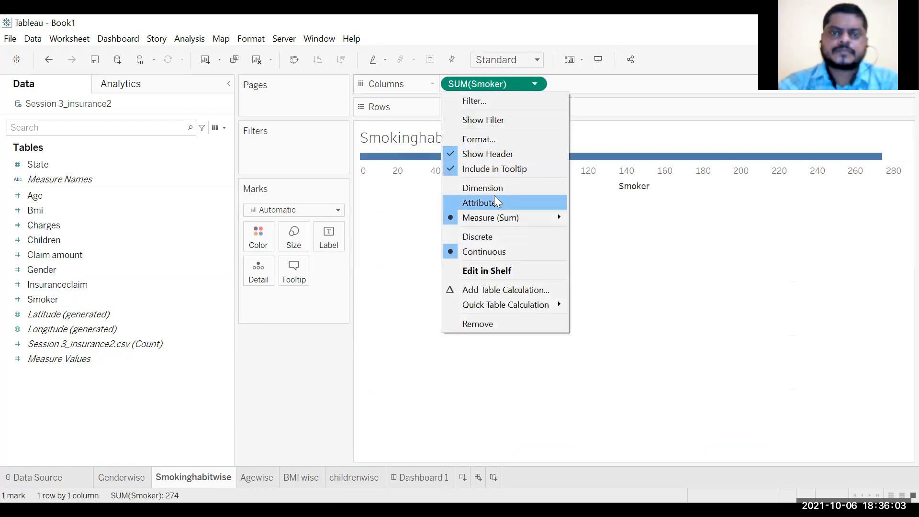
pyautogui.click(496, 192)
pyautogui.click(534, 84)
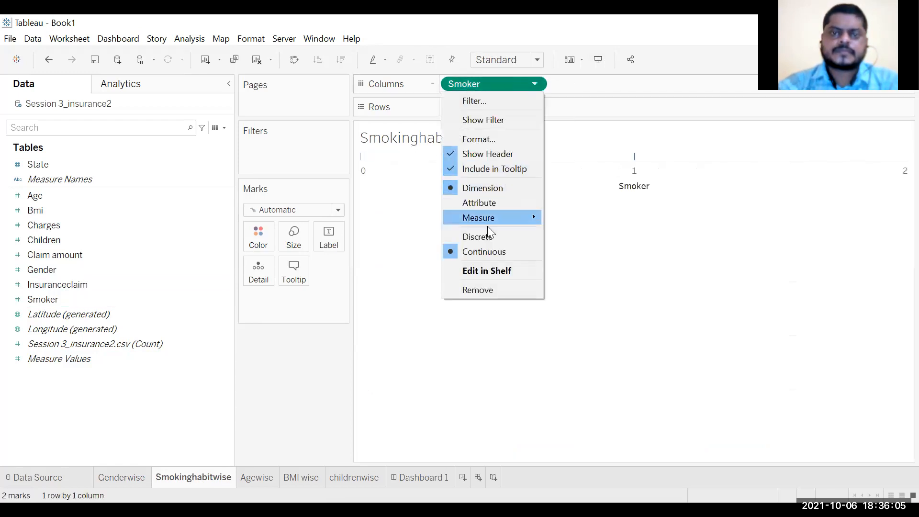
pyautogui.click(484, 235)
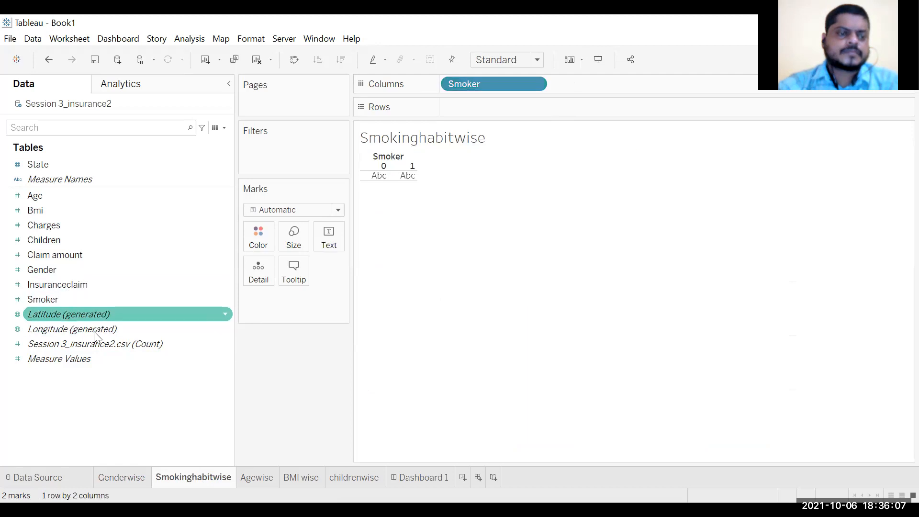
pyautogui.moveTo(80, 343); pyautogui.dragTo(199, 290)
pyautogui.moveTo(492, 110); pyautogui.dragTo(492, 112)
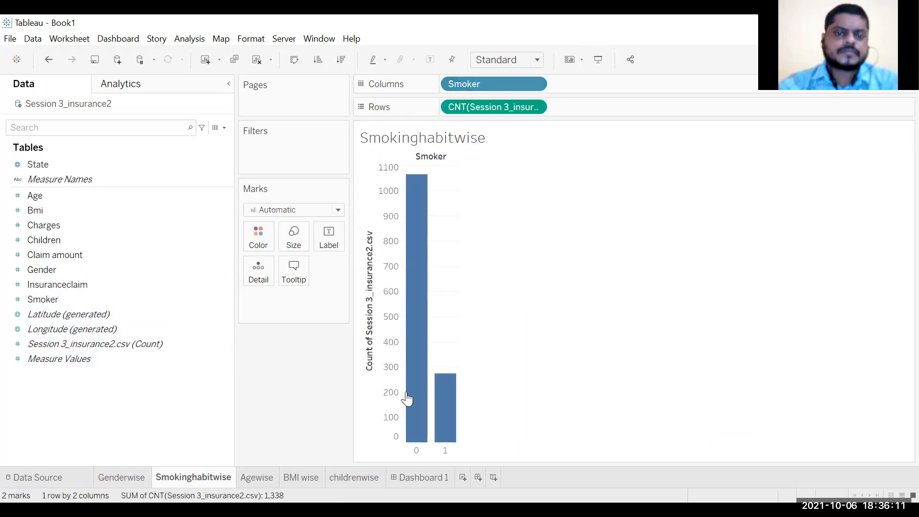
# Give the Smoker headers aliases: Non-smoker for 0 and Smoker for 1
pyautogui.click(415, 452)
pyautogui.rightClick(415, 452)
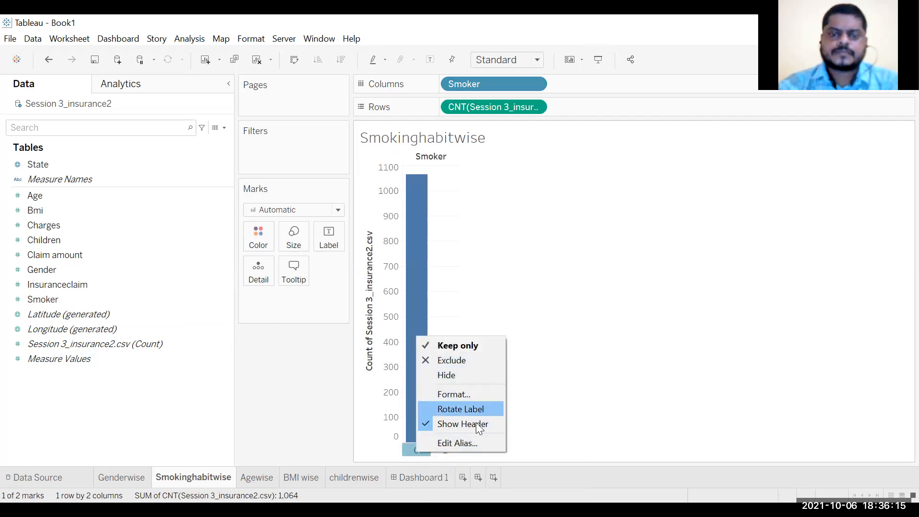
pyautogui.click(469, 445)
pyautogui.write('Non-smoker')
pyautogui.click(459, 280)
pyautogui.click(444, 450)
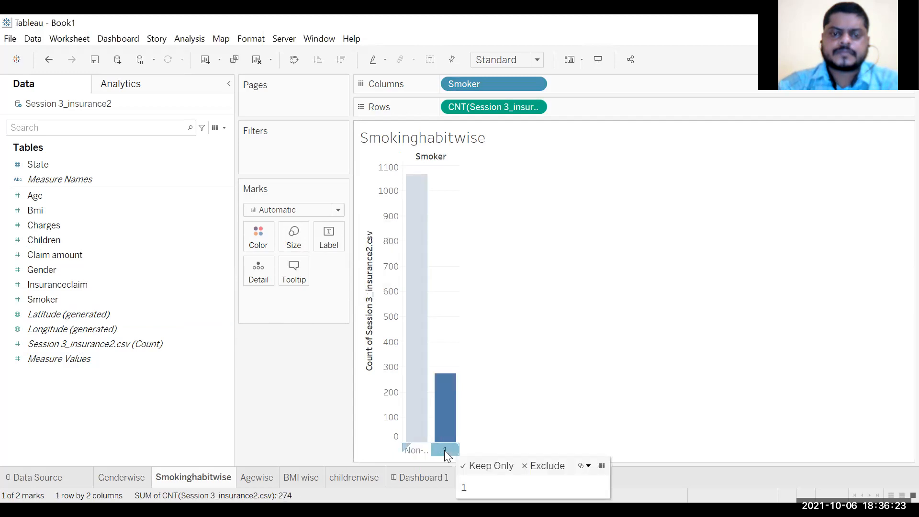
pyautogui.rightClick(444, 449)
pyautogui.click(485, 439)
pyautogui.write('Smoker')
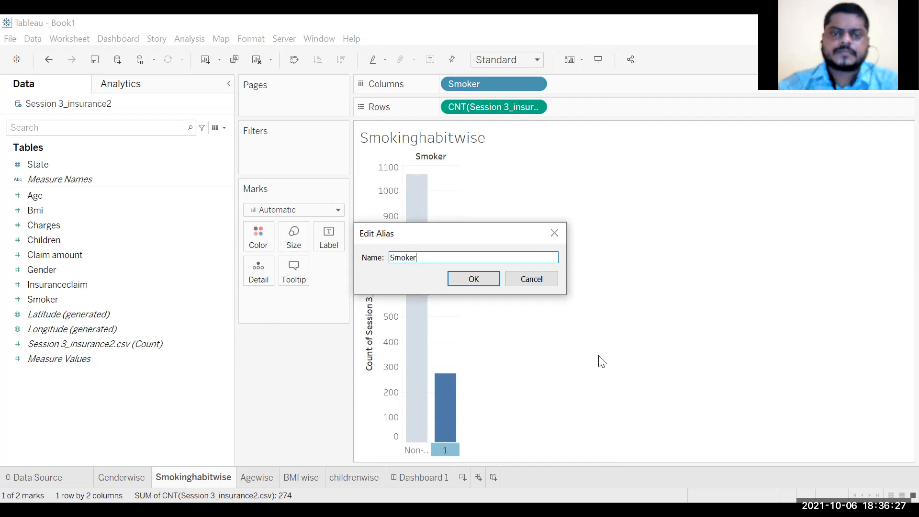
pyautogui.click(484, 279)
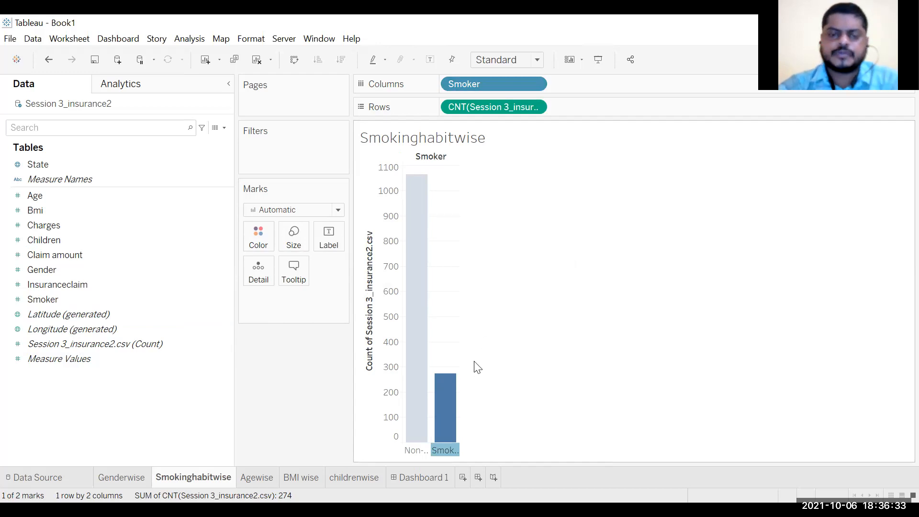
# Fit the Smokinghabitwise chart to Entire View and clear the header selection
pyautogui.click(540, 58)
pyautogui.click(523, 112)
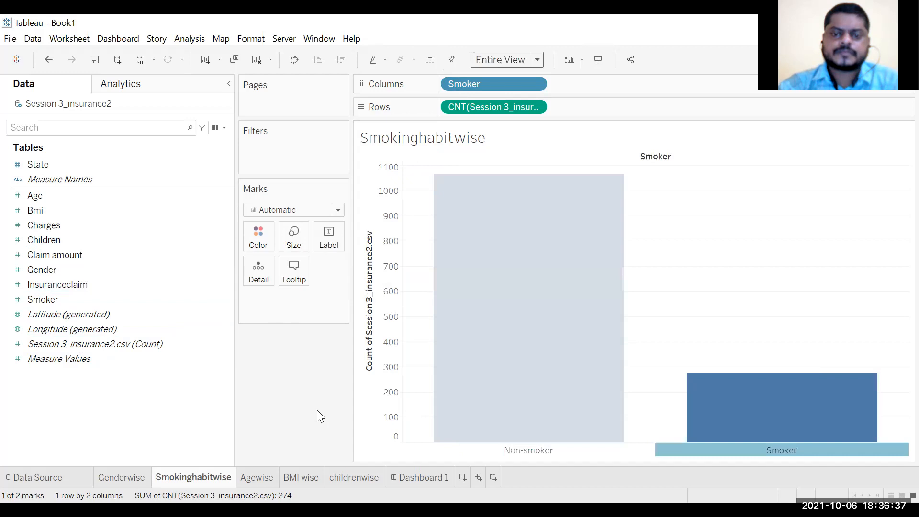
pyautogui.click(296, 410)
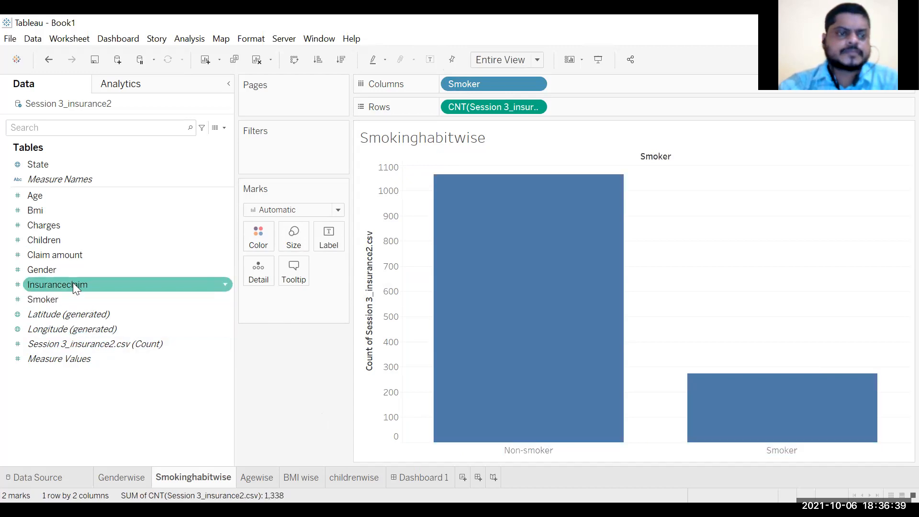
# Color the Smokinghabitwise bars by Insuranceclaim as a discrete dimension
pyautogui.moveTo(72, 282); pyautogui.dragTo(521, 287)
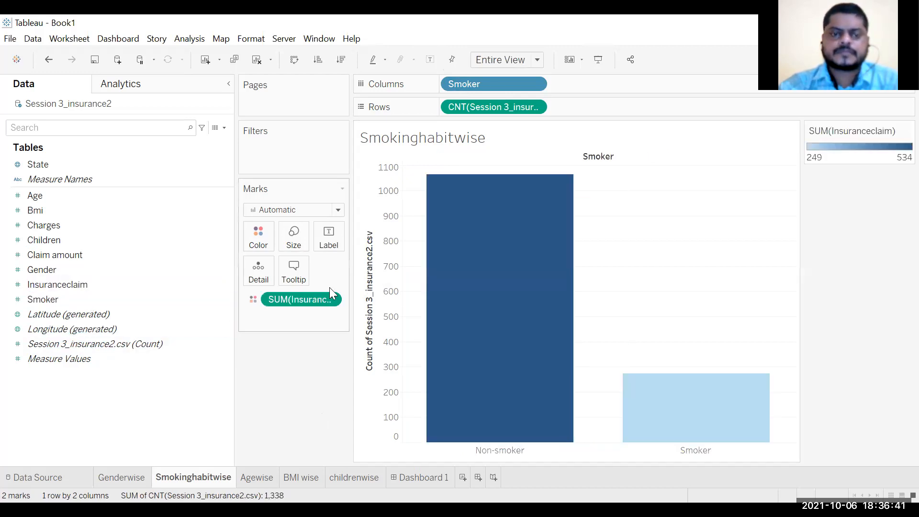
pyautogui.click(335, 299)
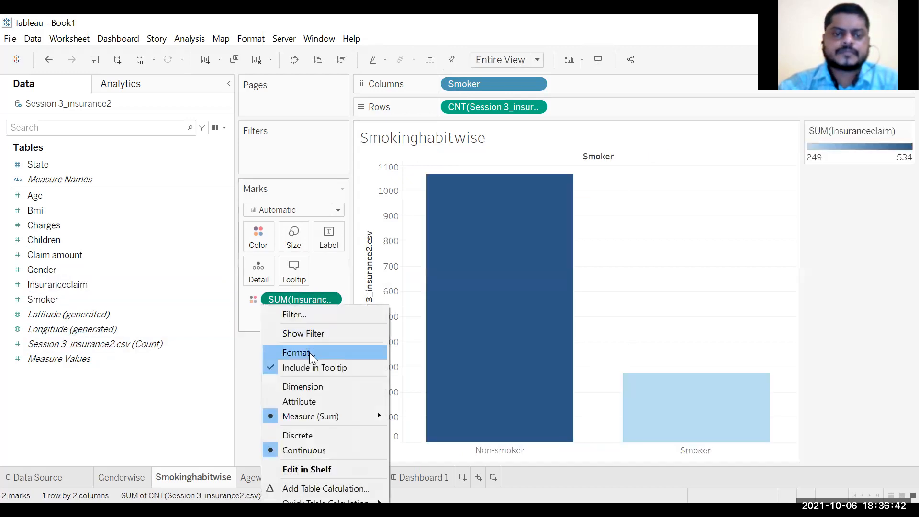
pyautogui.click(317, 386)
pyautogui.click(331, 298)
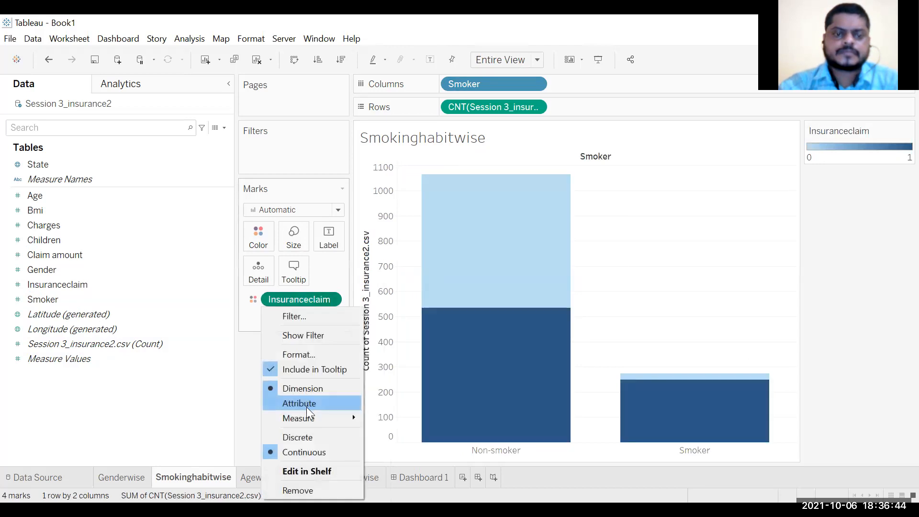
pyautogui.click(311, 437)
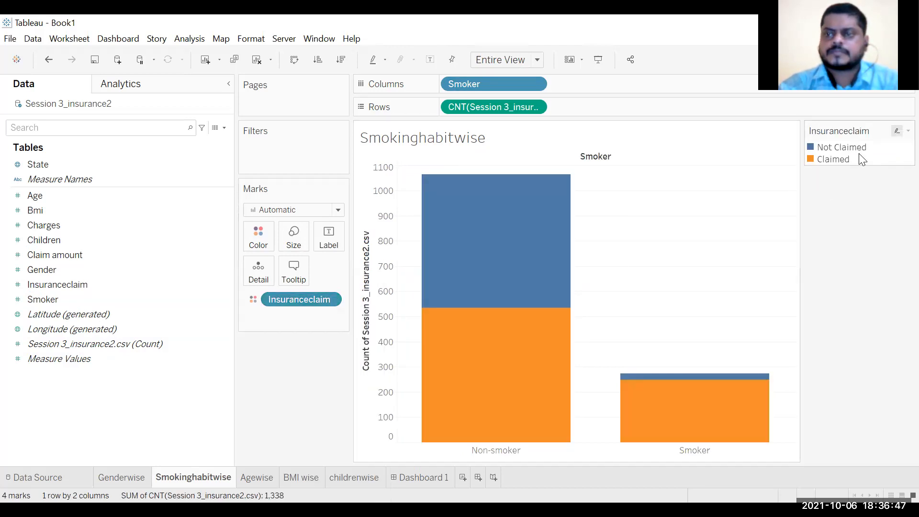
pyautogui.moveTo(676, 393)
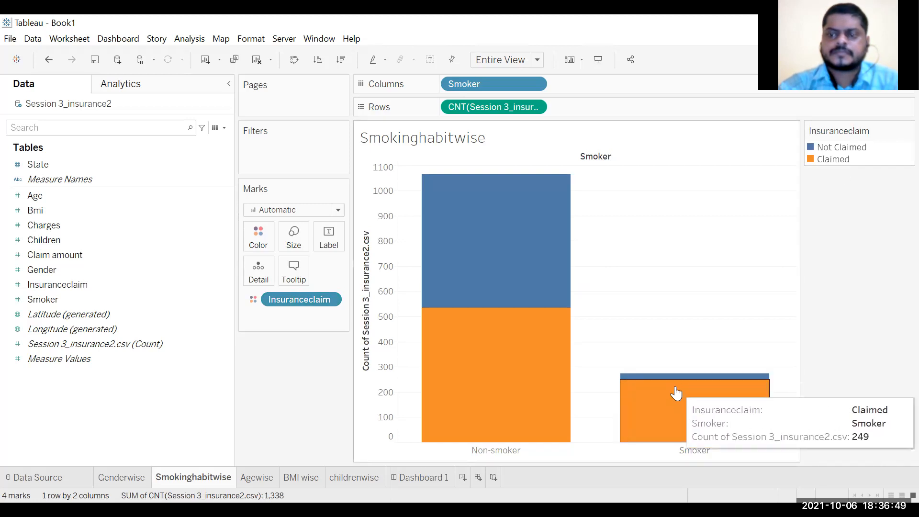
# Show the Smokinghabitwise row count as percent of total with a quick table calculation
pyautogui.click(534, 106)
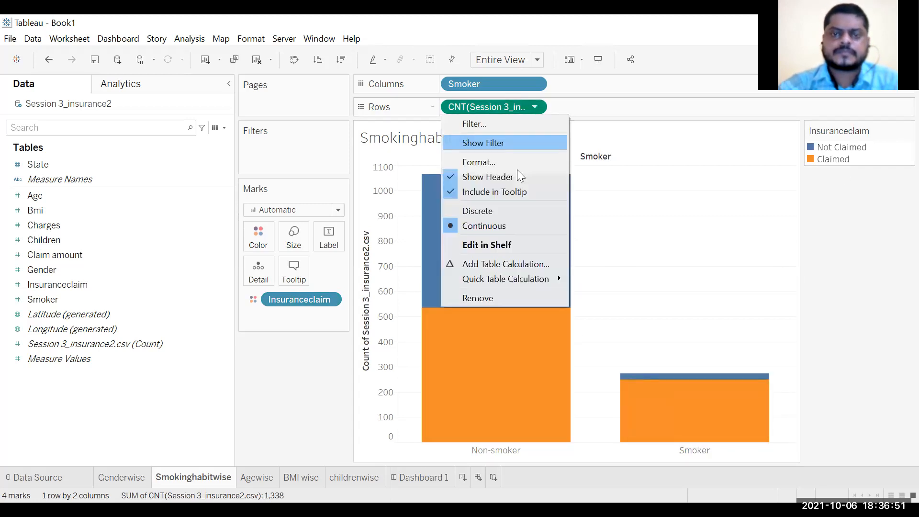
pyautogui.moveTo(558, 277)
pyautogui.click(624, 320)
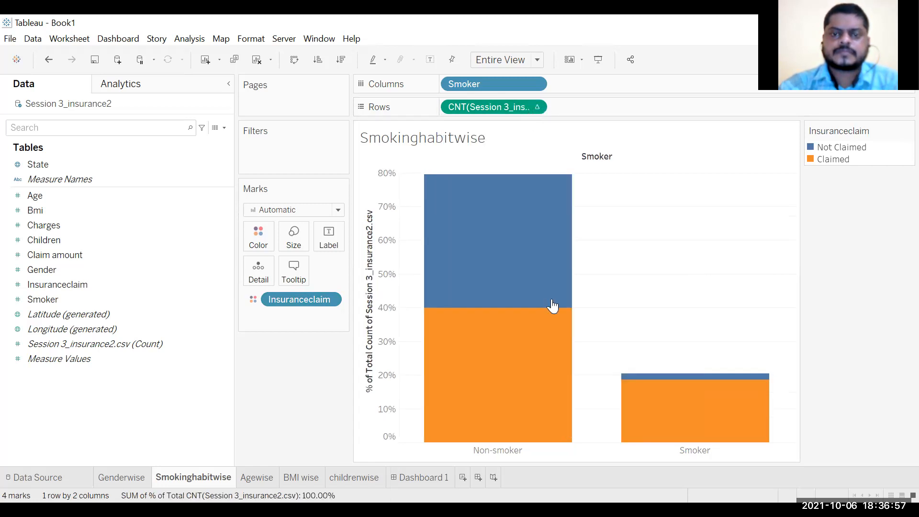
# Compute the percent of total using Table (down) and label the bars with the resulting percent-of-total count
pyautogui.click(536, 107)
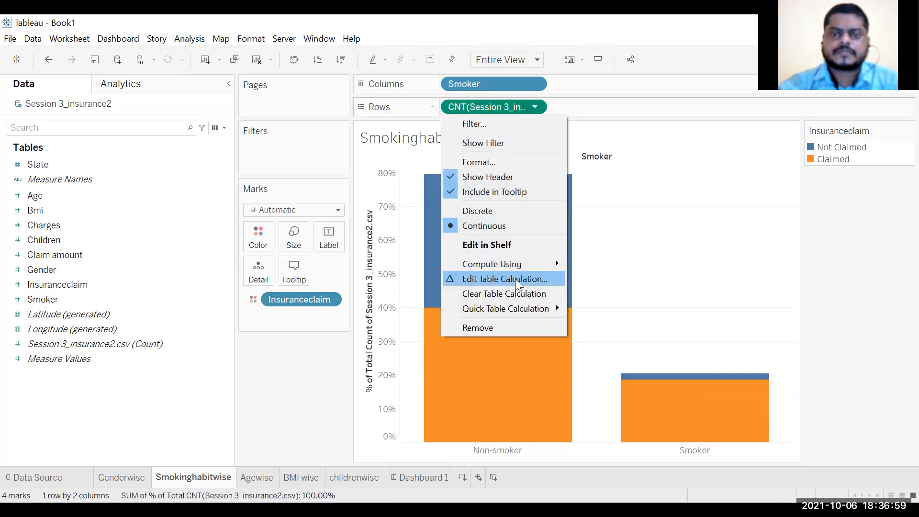
pyautogui.click(505, 278)
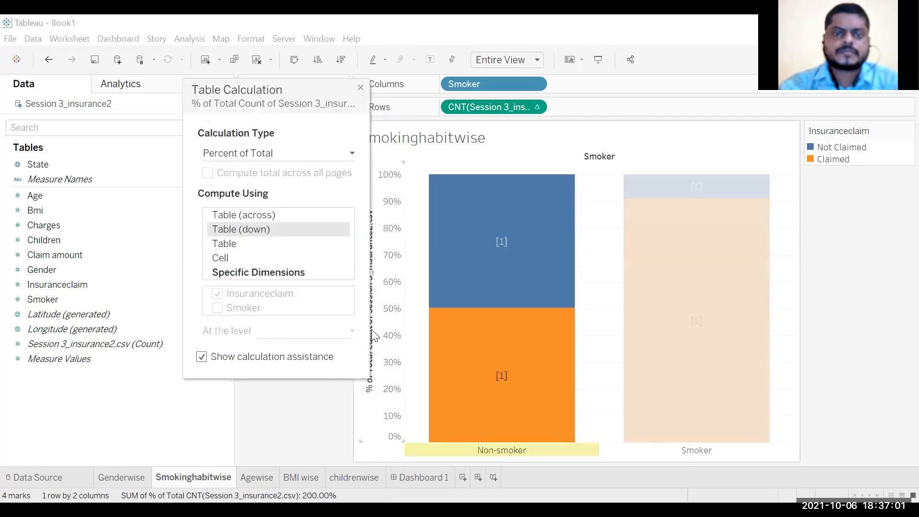
pyautogui.click(279, 429)
pyautogui.click(360, 89)
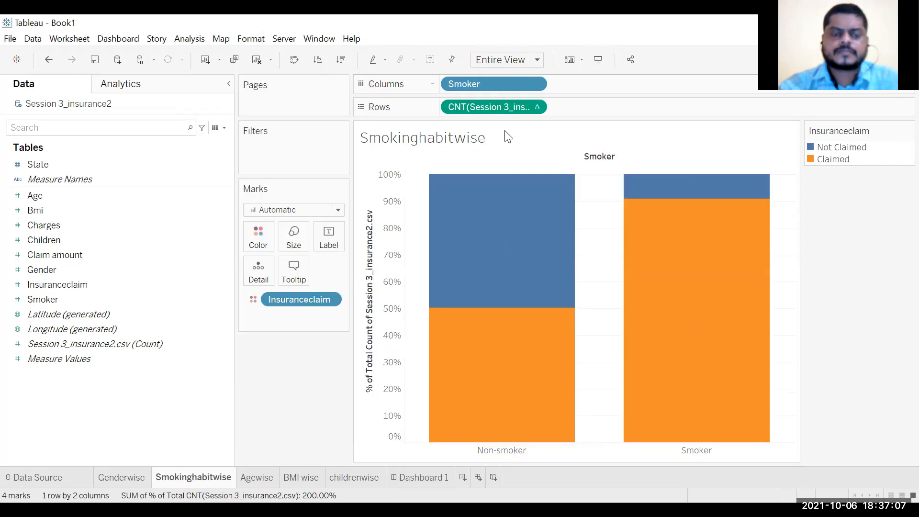
pyautogui.moveTo(514, 107); pyautogui.dragTo(338, 246)
pyautogui.moveTo(355, 250); pyautogui.dragTo(328, 236)
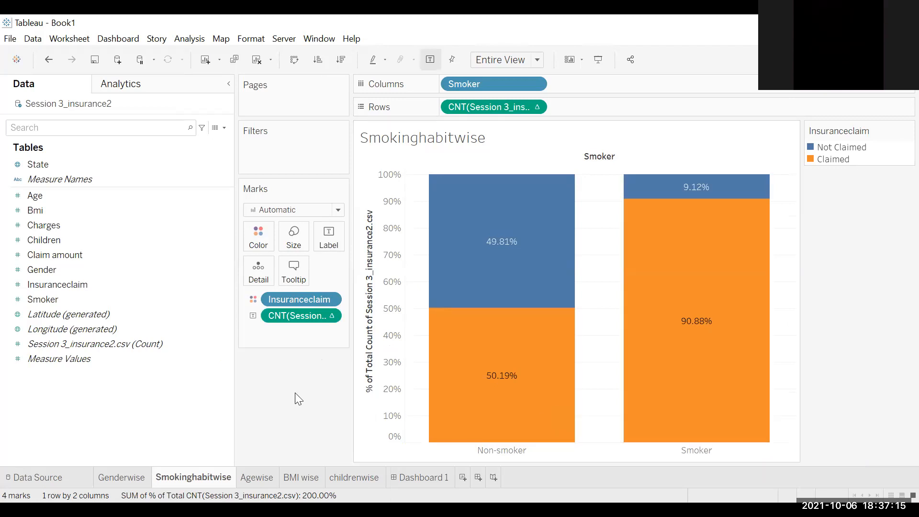
pyautogui.rightClick(602, 159)
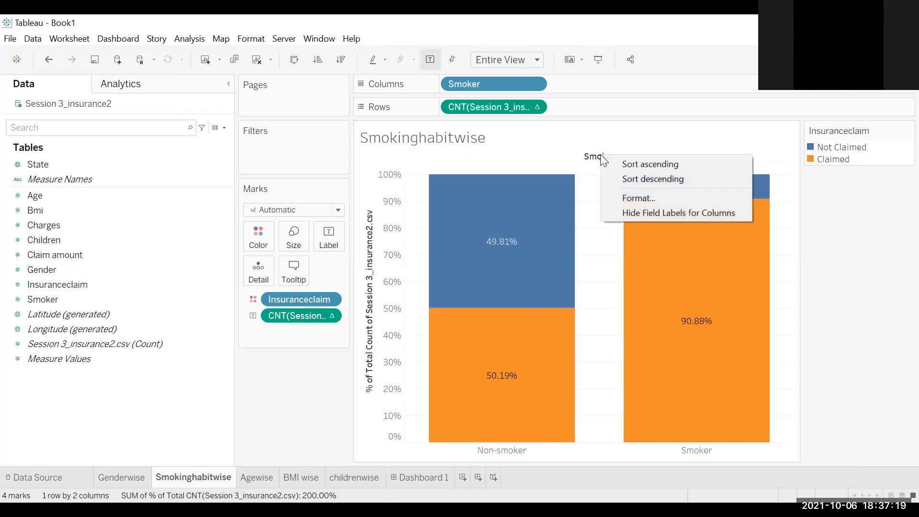
pyautogui.click(632, 199)
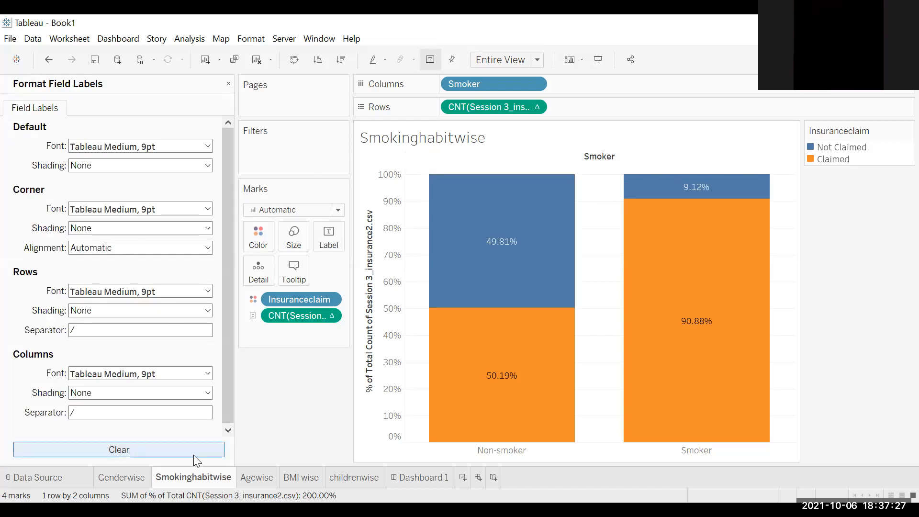
pyautogui.click(228, 84)
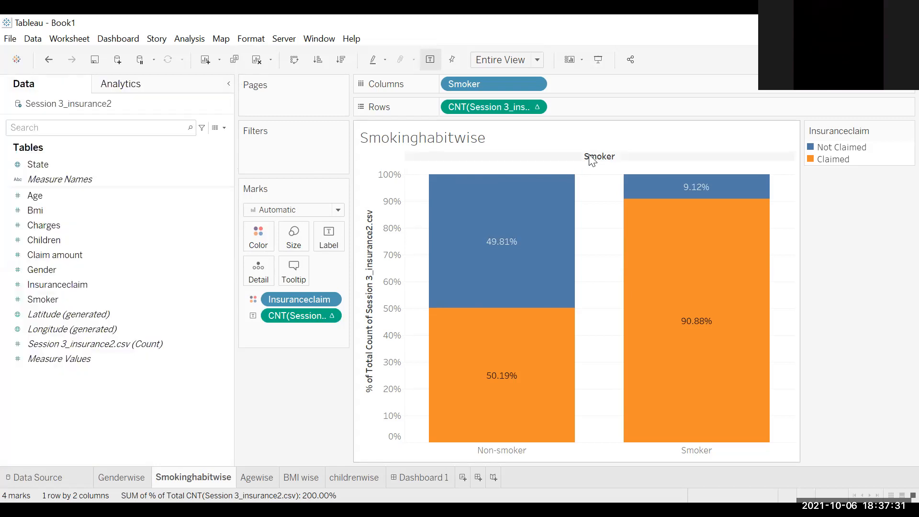
# Rename the Smoker field as Smokinghabit
pyautogui.rightClick(55, 298)
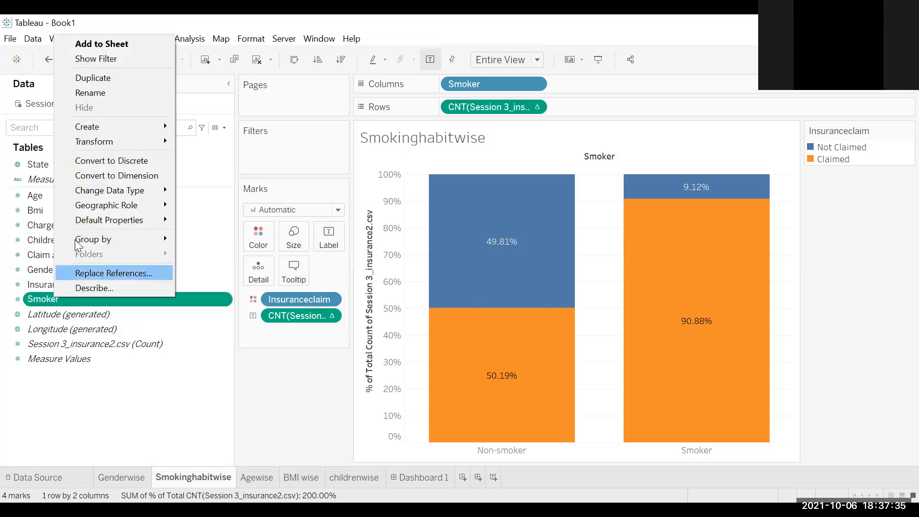
pyautogui.click(115, 92)
pyautogui.press('BackSpace')
pyautogui.press('BackSpace')
pyautogui.write('inghabit')
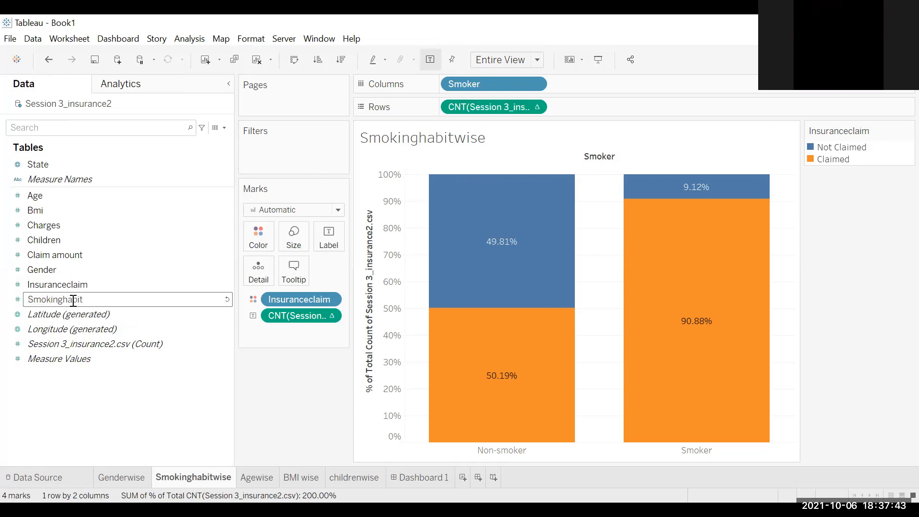
pyautogui.click(126, 424)
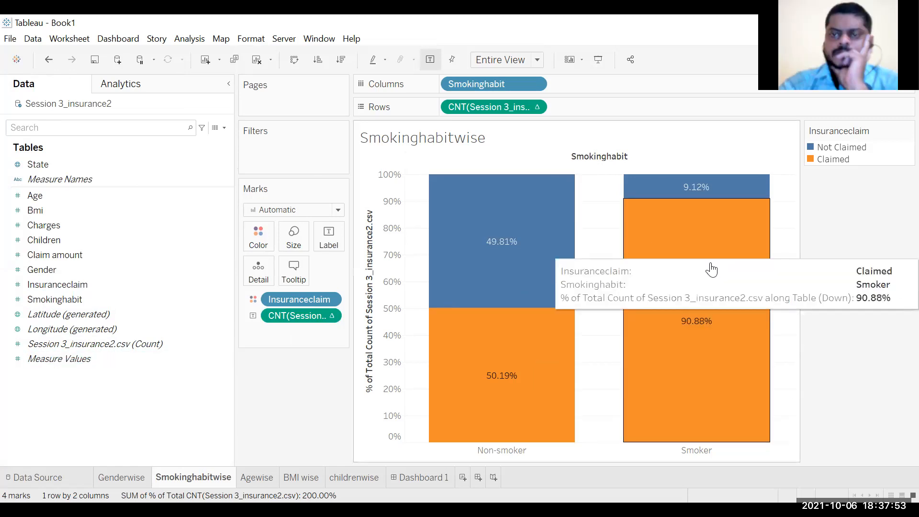
# Examine the claimed share of smokers in the chart and the Compute Using options of the row count's table calculation
pyautogui.moveTo(762, 299)
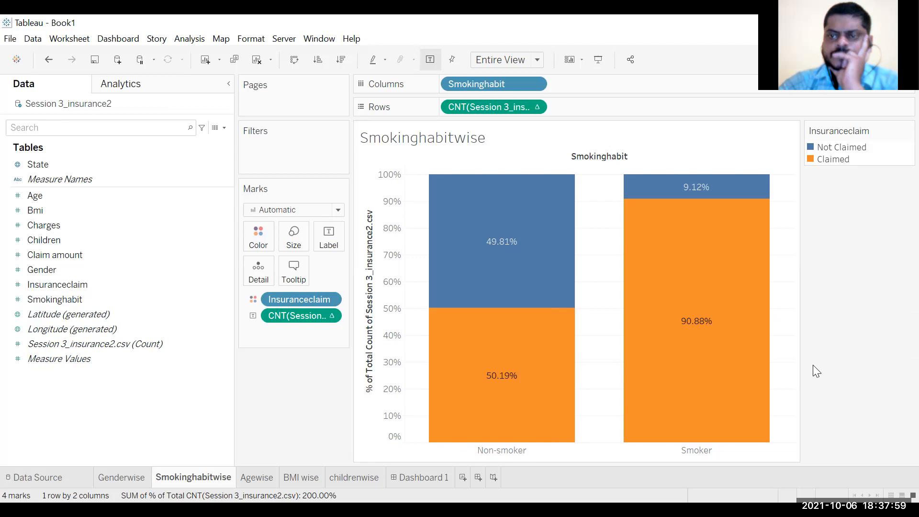
pyautogui.moveTo(742, 378)
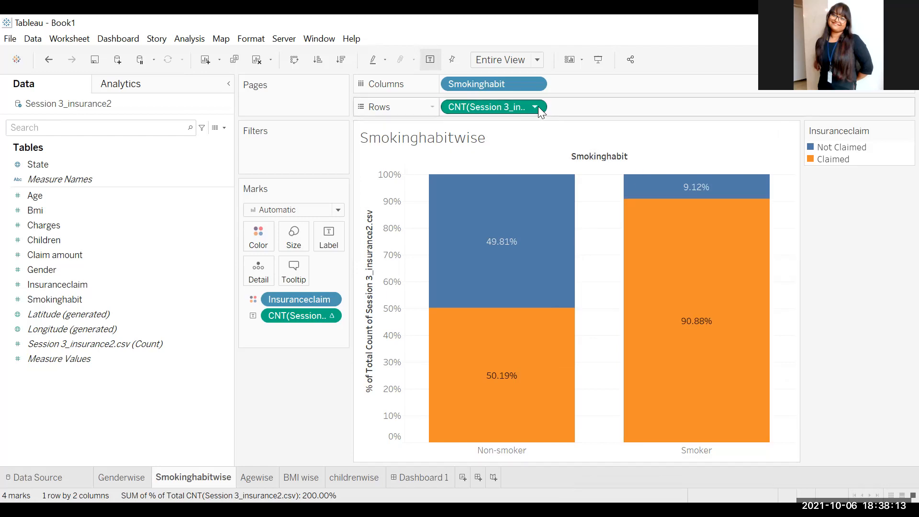
pyautogui.moveTo(656, 354)
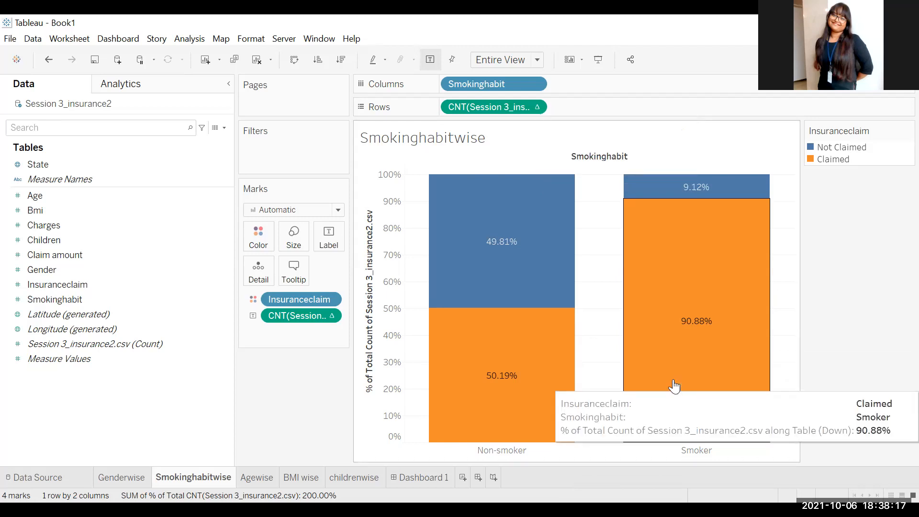
pyautogui.click(534, 107)
pyautogui.moveTo(551, 264)
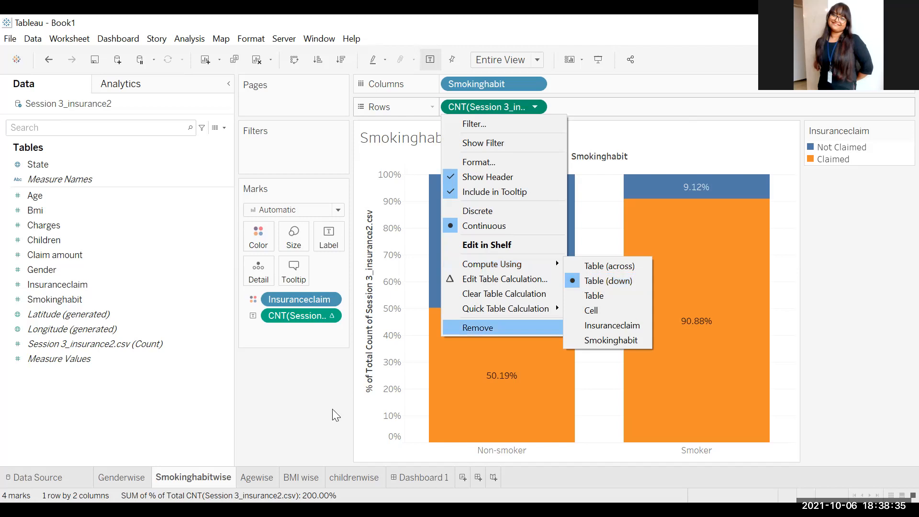
pyautogui.click(319, 410)
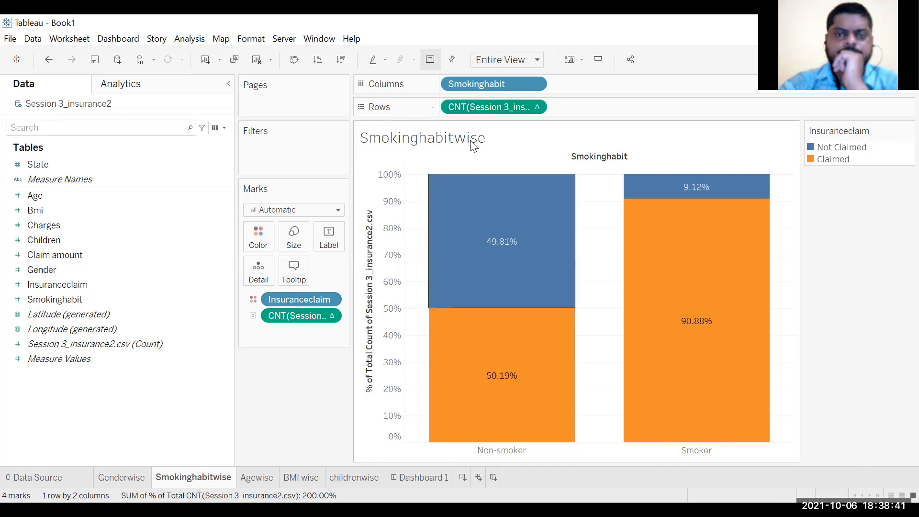
pyautogui.click(535, 107)
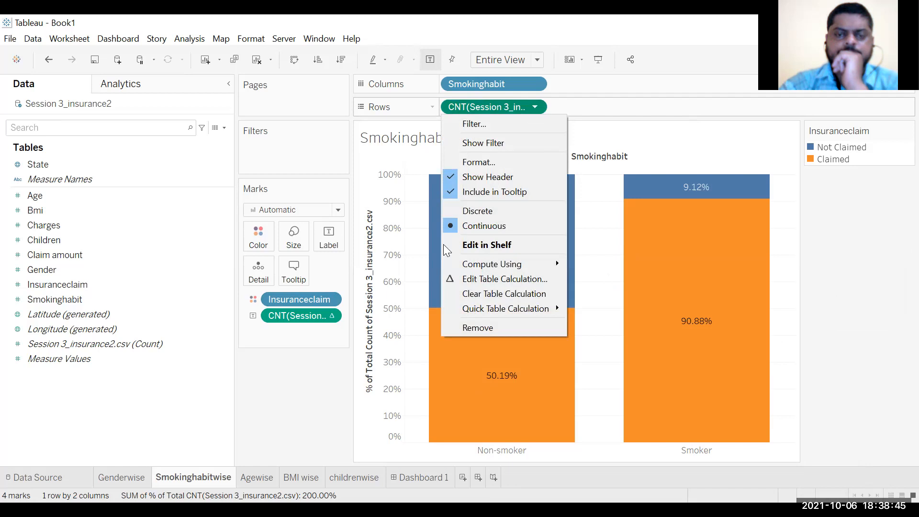
pyautogui.click(273, 429)
pyautogui.moveTo(549, 390)
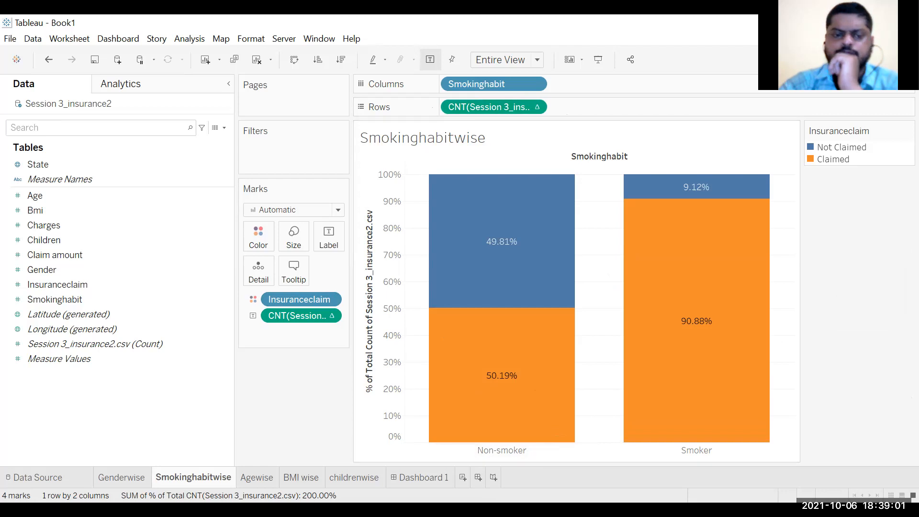
# View the Genderwise chart's claim split for comparison and return to the Smokinghabitwise sheet
pyautogui.click(119, 479)
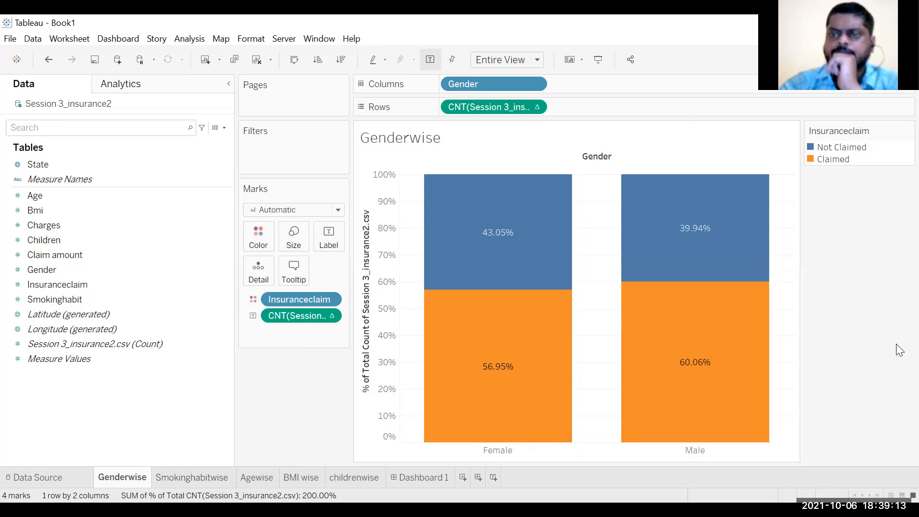
pyautogui.click(173, 483)
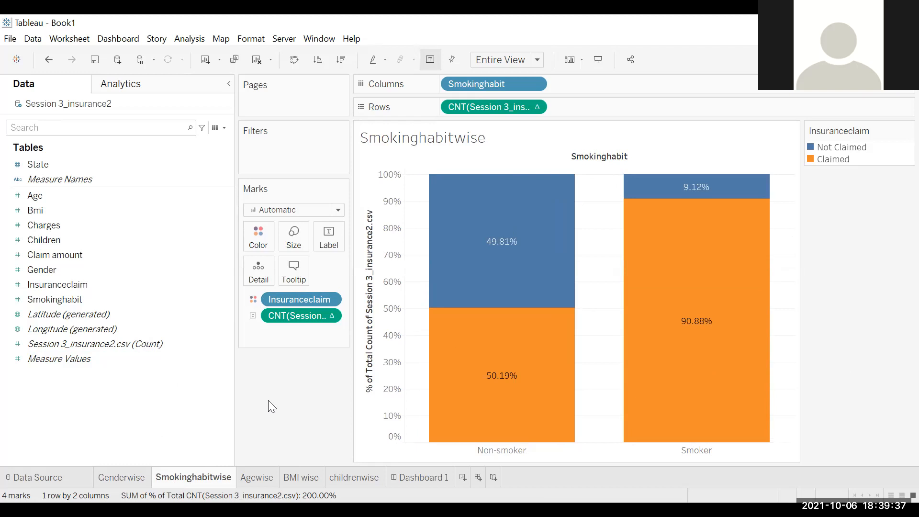
pyautogui.click(534, 85)
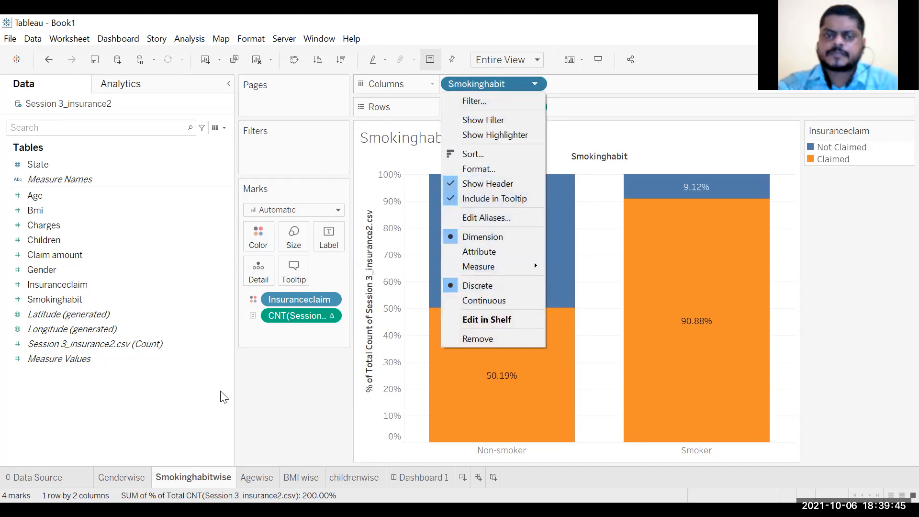
pyautogui.click(266, 401)
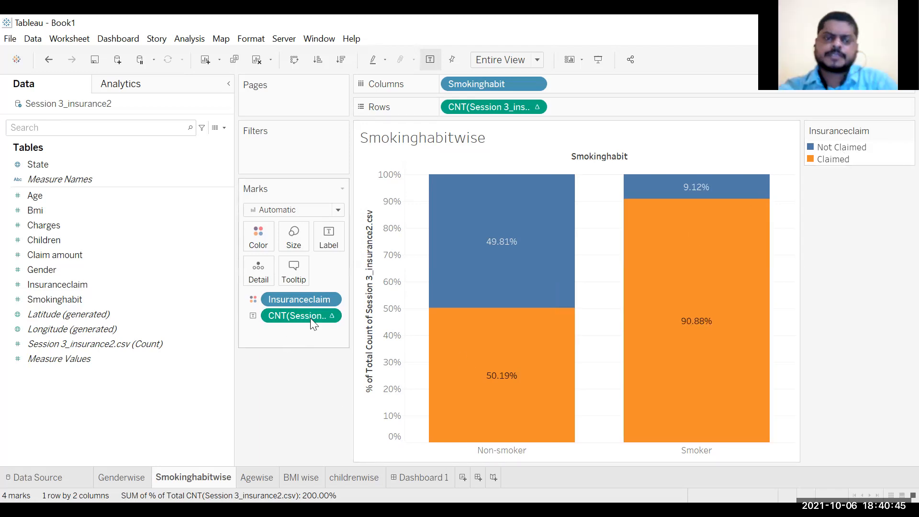
pyautogui.click(328, 316)
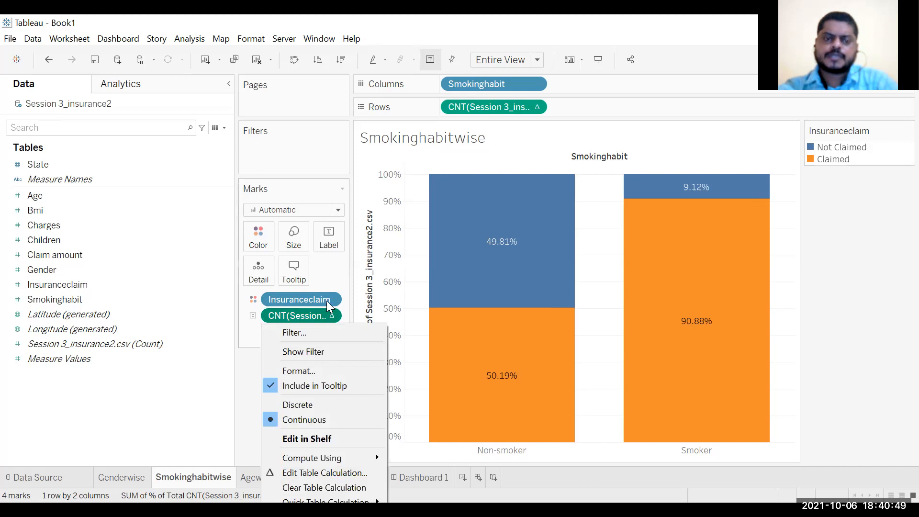
pyautogui.click(328, 302)
pyautogui.click(334, 299)
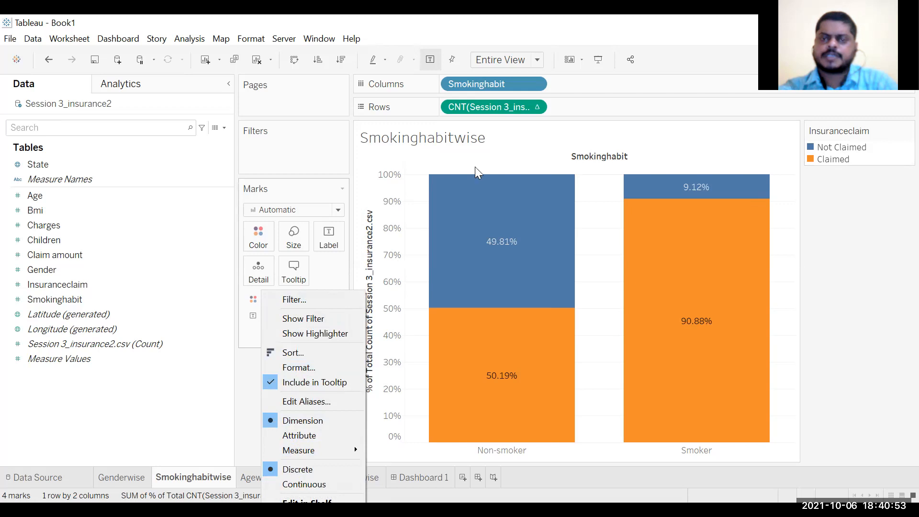
pyautogui.click(334, 299)
pyautogui.click(334, 299)
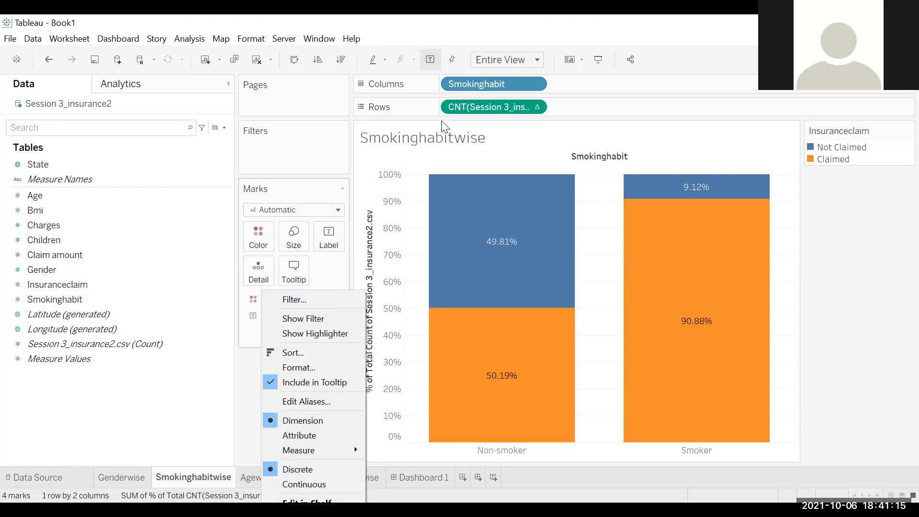
pyautogui.click(205, 389)
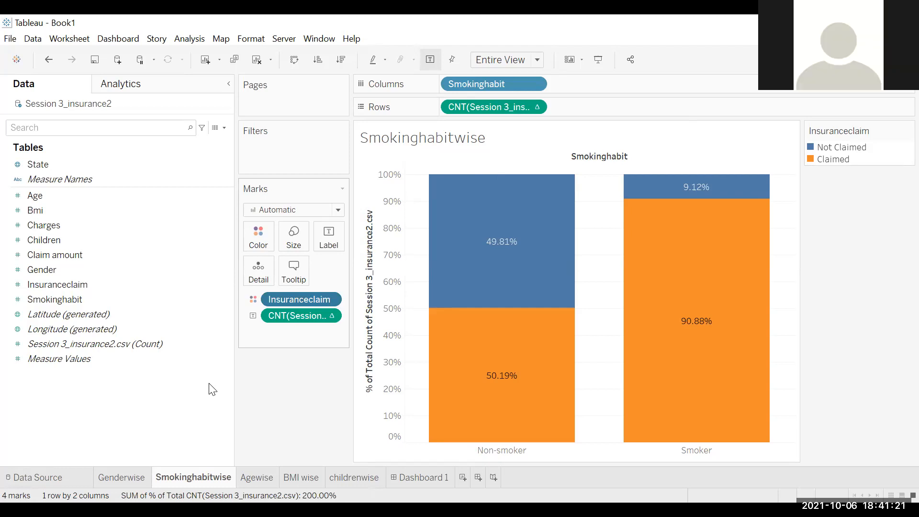
# Review the row count's Compute Using direction and its Percent of Total table calculation settings without changing them
pyautogui.click(535, 108)
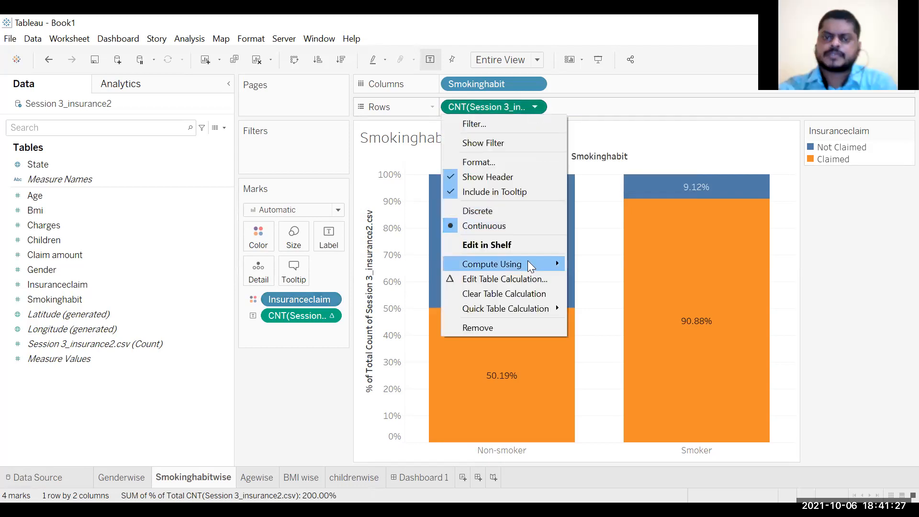
pyautogui.moveTo(538, 262)
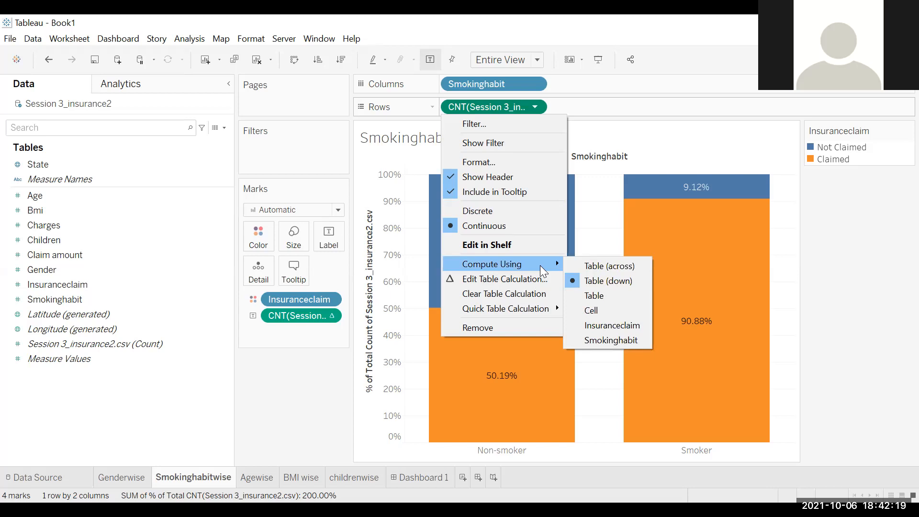
pyautogui.click(306, 400)
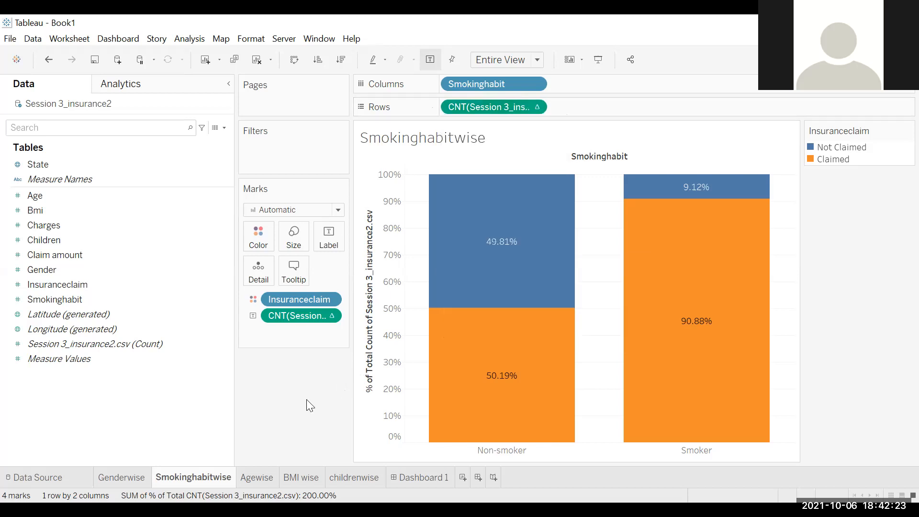
pyautogui.click(535, 107)
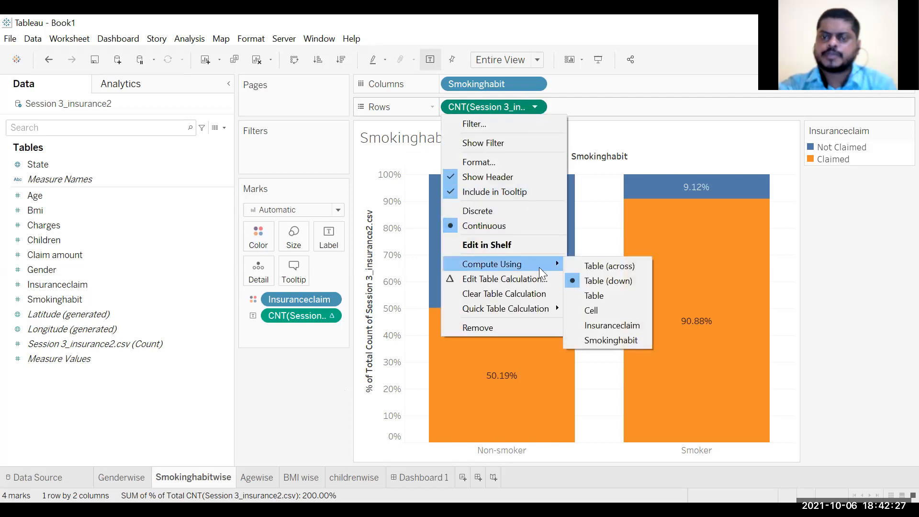
pyautogui.click(517, 276)
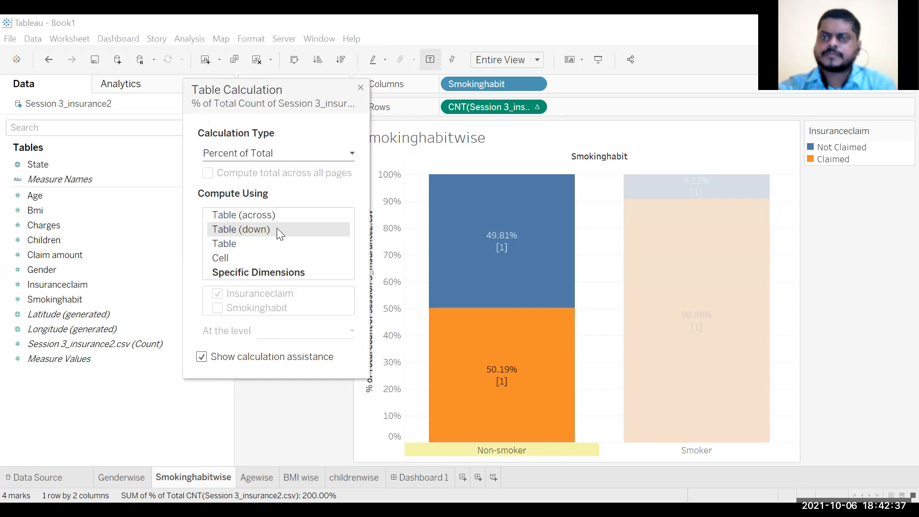
pyautogui.click(360, 89)
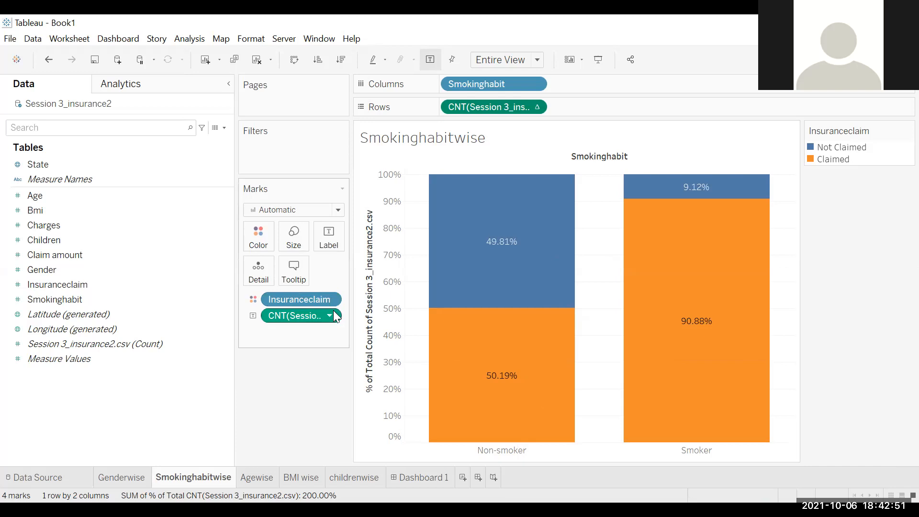
# Examine the options of the Smokinghabit column field and the Compute Using choices of the row count measure
pyautogui.click(535, 107)
pyautogui.click(529, 84)
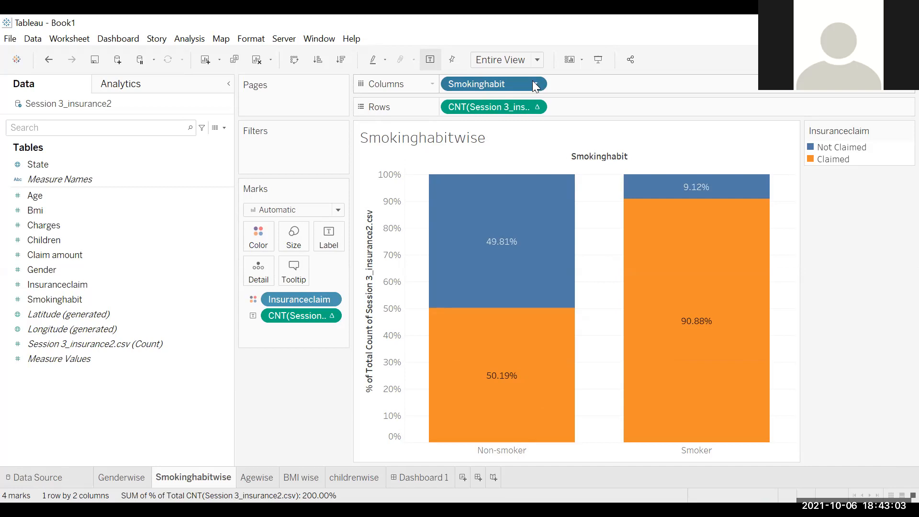
pyautogui.click(535, 84)
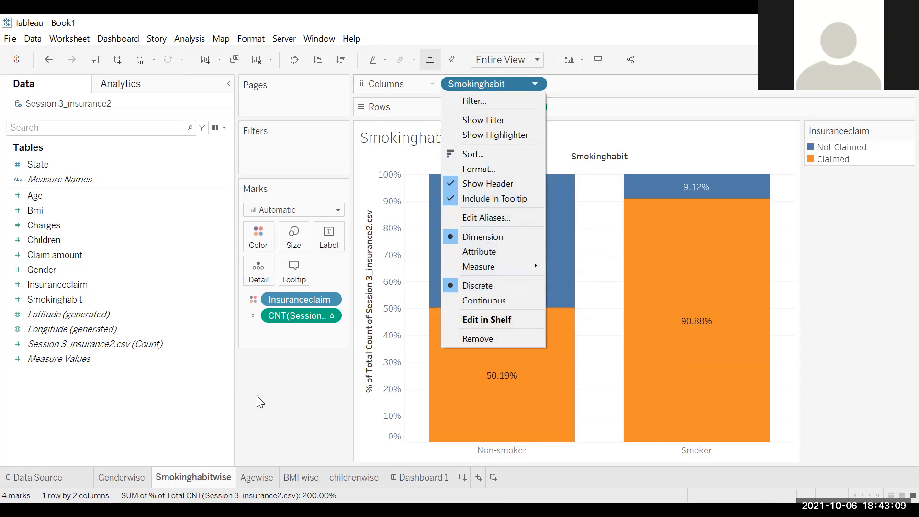
pyautogui.click(284, 393)
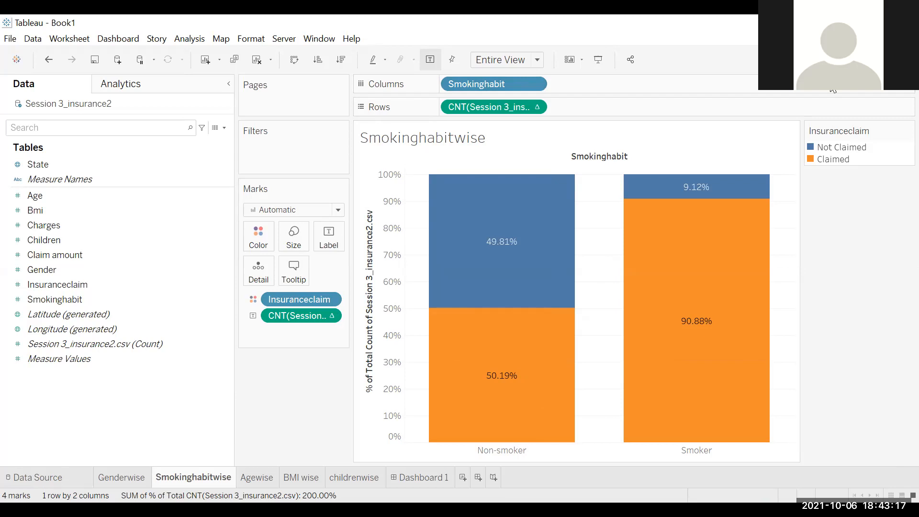
pyautogui.click(540, 103)
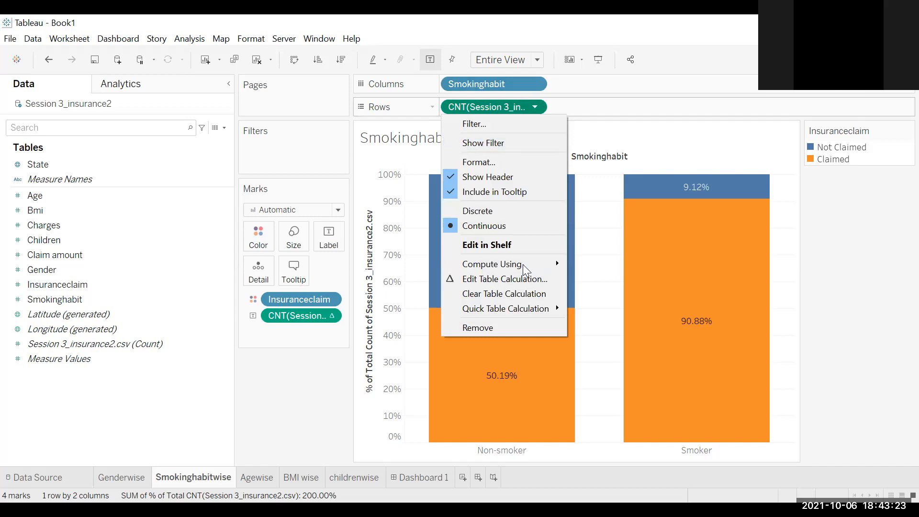
pyautogui.moveTo(525, 269)
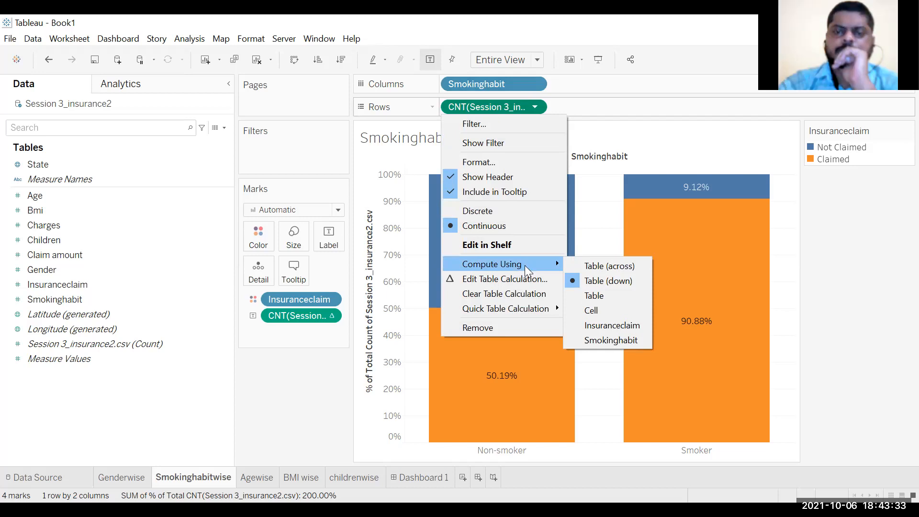
pyautogui.click(535, 111)
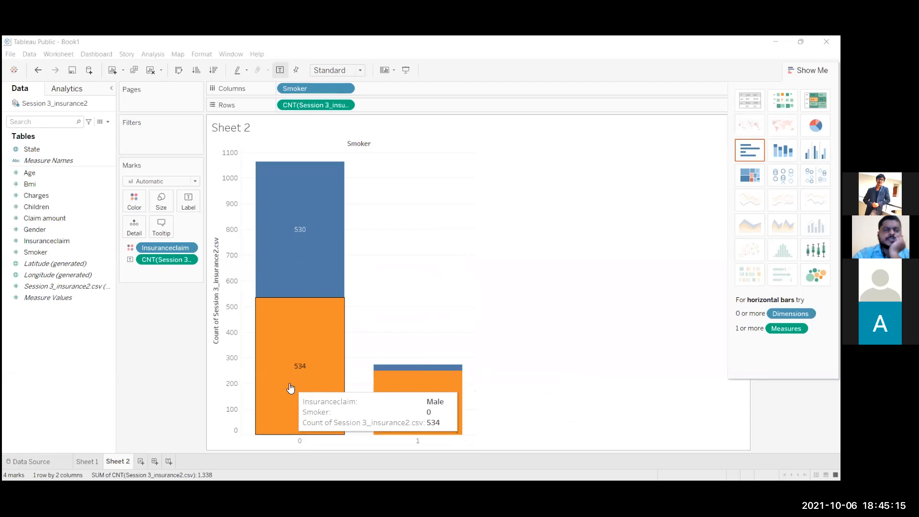
# Apply a Percent of Total quick table calculation to the count in Rows and remove the count from the bar labels
pyautogui.rightClick(319, 106)
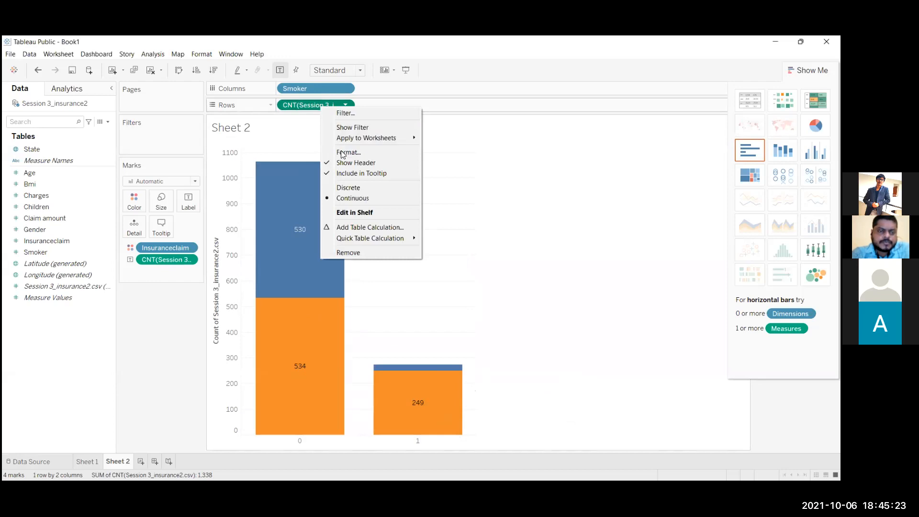
pyautogui.moveTo(416, 237)
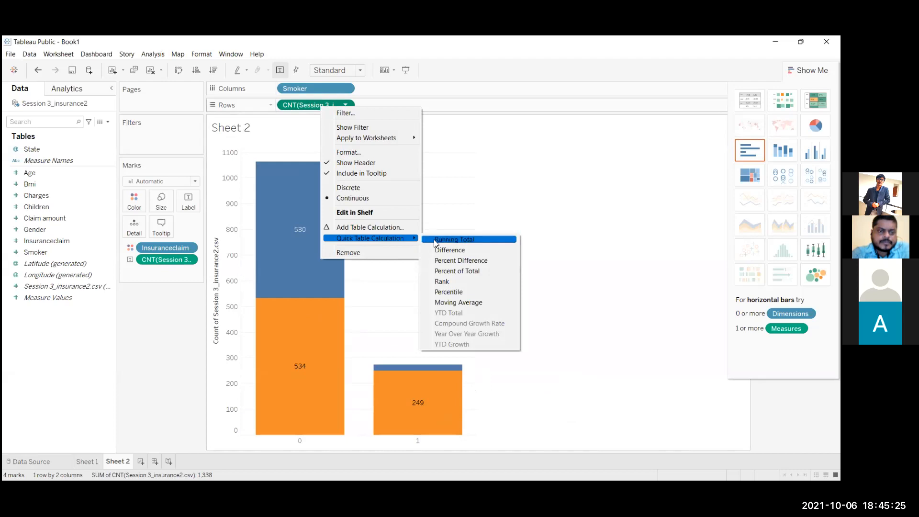
pyautogui.click(456, 272)
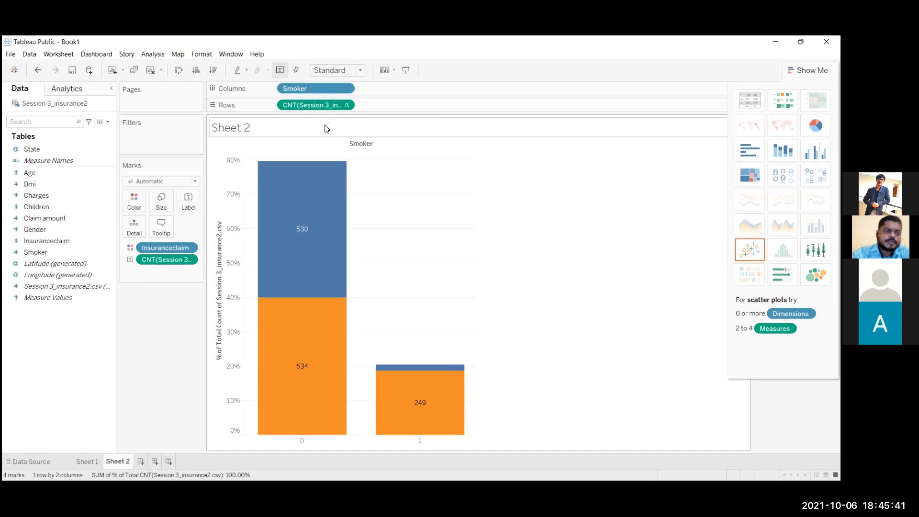
pyautogui.click(164, 260)
pyautogui.press('Delete')
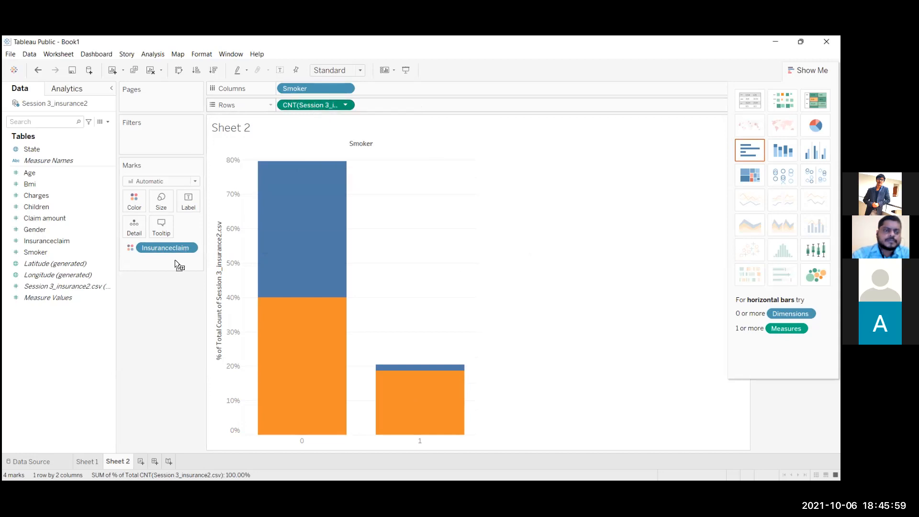
pyautogui.moveTo(187, 197); pyautogui.dragTo(187, 199)
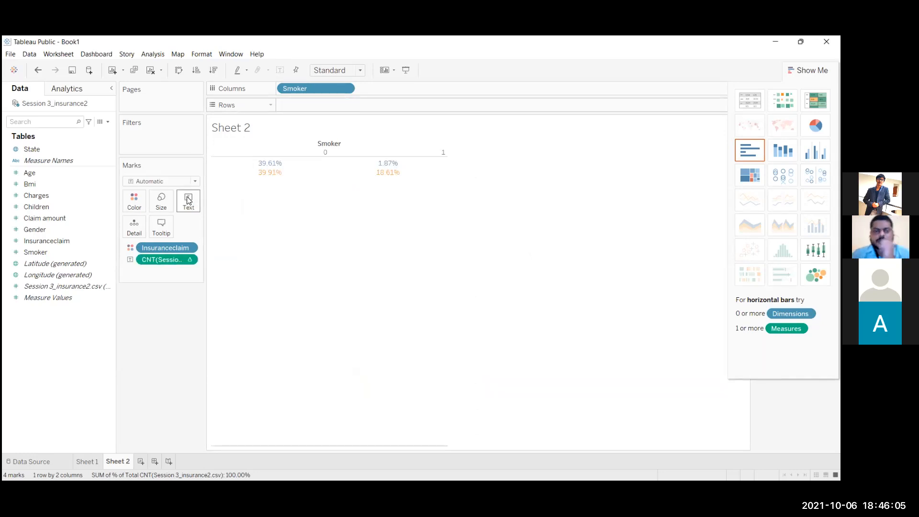
pyautogui.hotkey('ctrl', 'z')
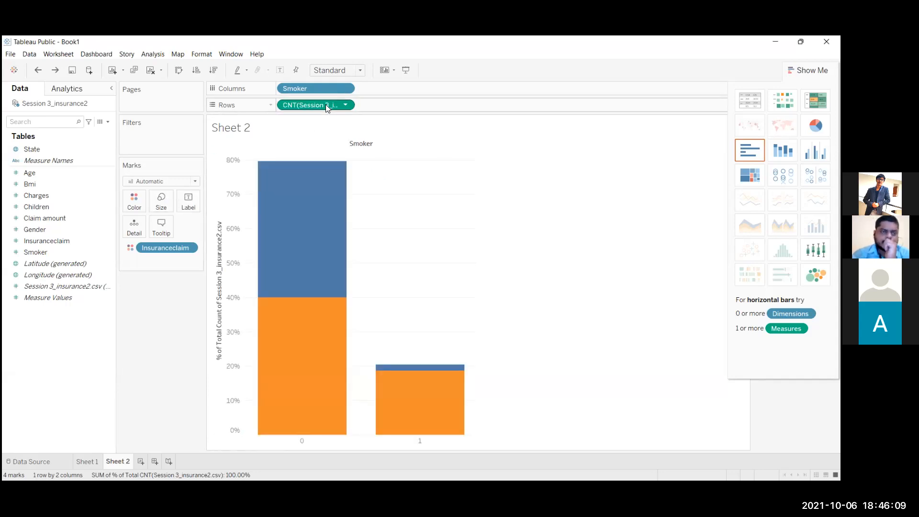
pyautogui.moveTo(197, 201); pyautogui.dragTo(187, 201)
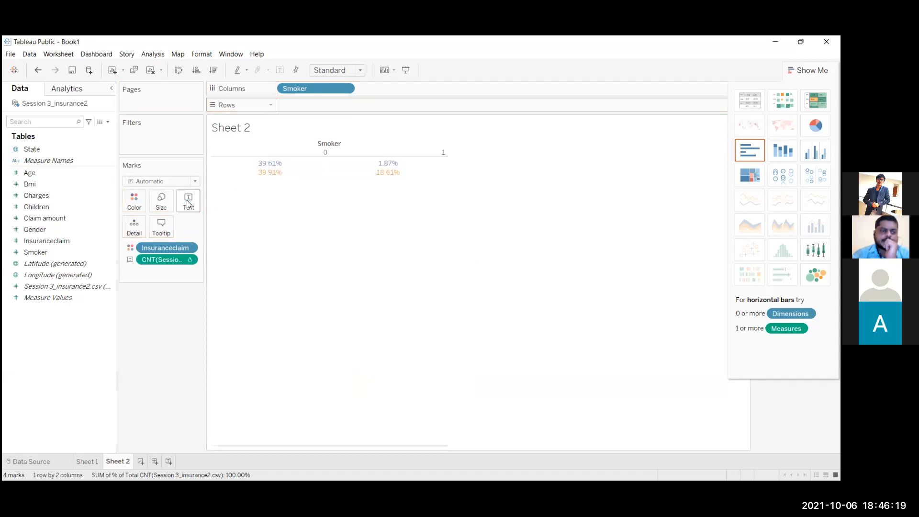
pyautogui.hotkey('ctrl', 'z')
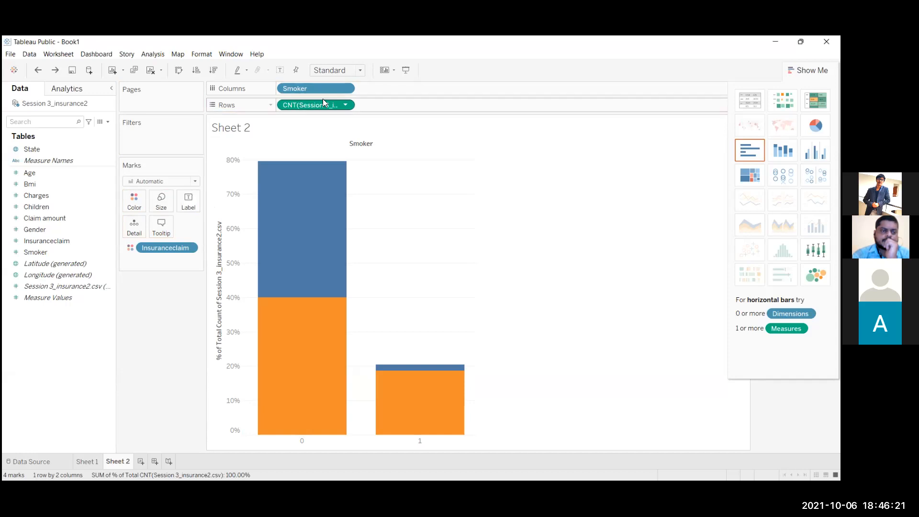
pyautogui.moveTo(323, 105); pyautogui.dragTo(320, 108)
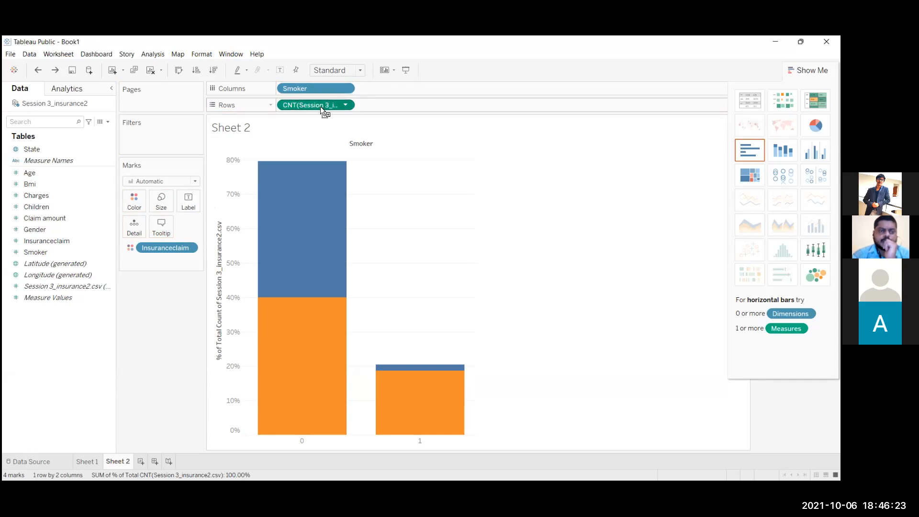
pyautogui.moveTo(240, 206); pyautogui.dragTo(190, 197)
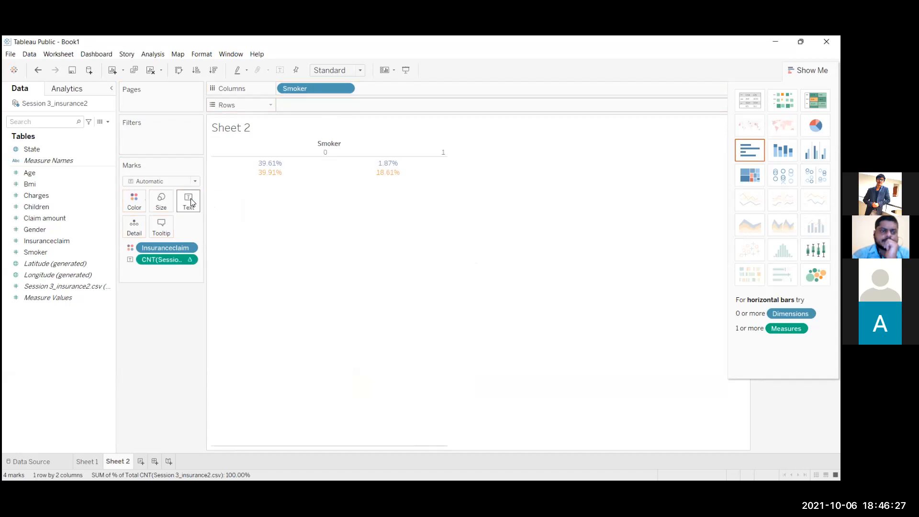
pyautogui.hotkey('ctrl', 'z')
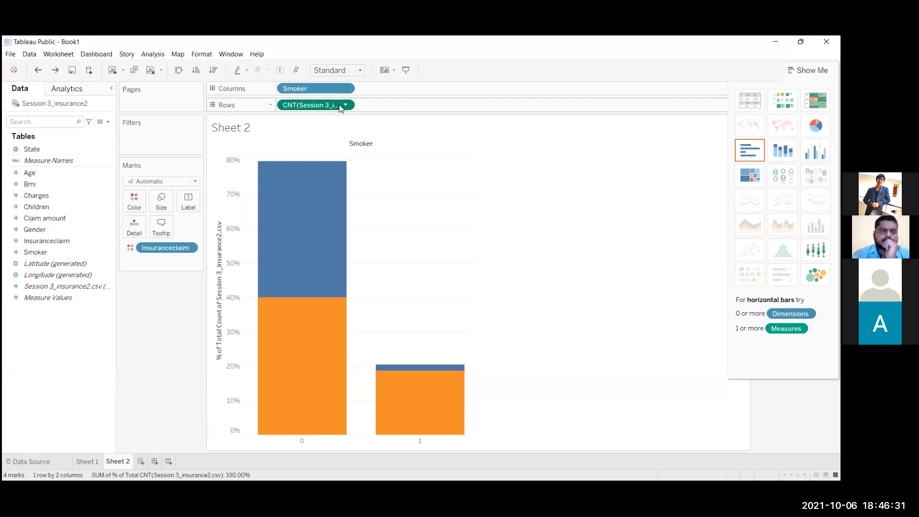
pyautogui.moveTo(225, 190); pyautogui.dragTo(192, 200)
pyautogui.hotkey('ctrl', 'z')
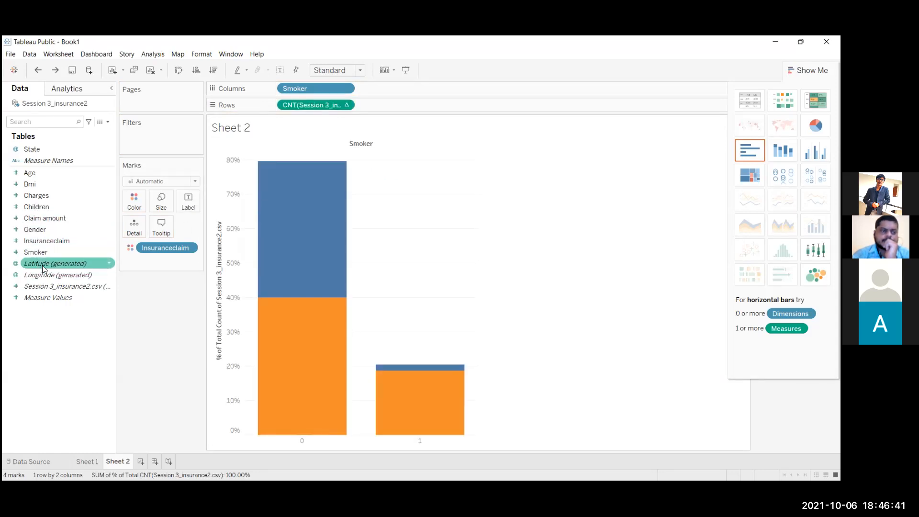
# Label the bars with the Session 3_insurance2.csv count, shown as Percent of Total through a quick table calculation
pyautogui.click(47, 286)
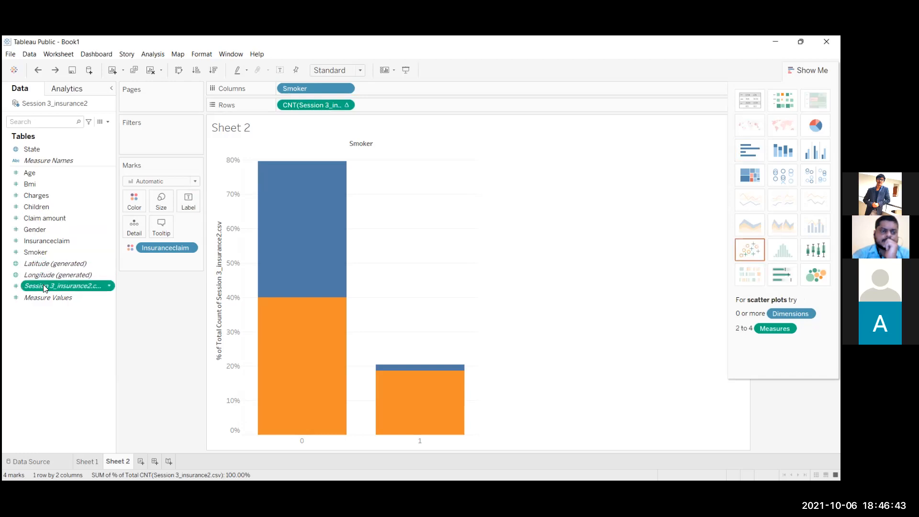
pyautogui.moveTo(47, 287); pyautogui.dragTo(150, 257)
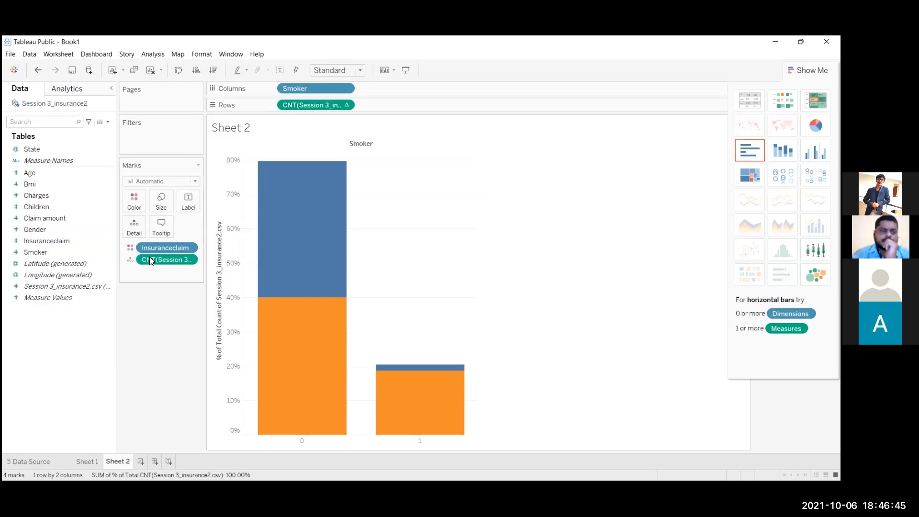
pyautogui.click(184, 200)
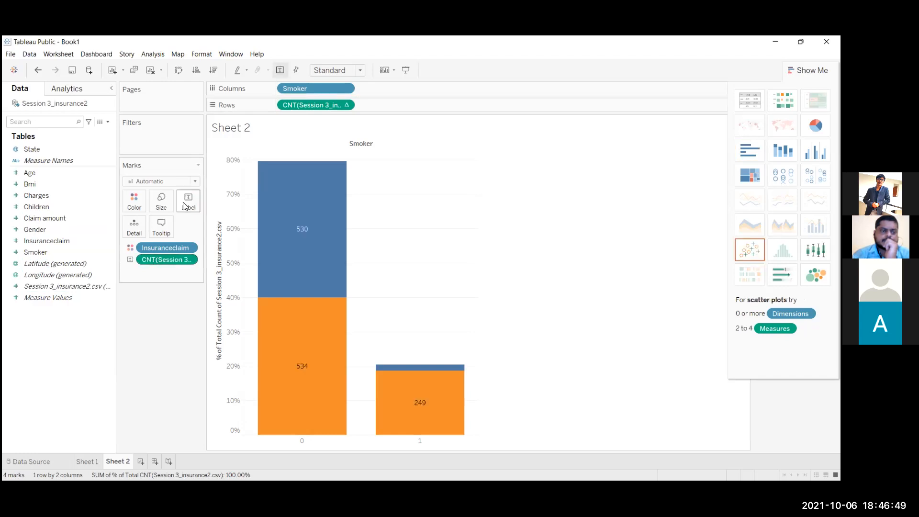
pyautogui.rightClick(155, 262)
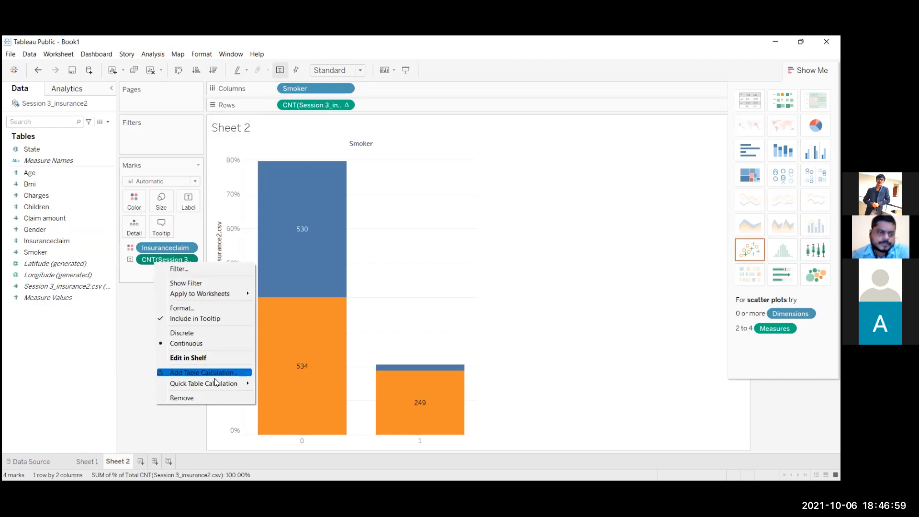
pyautogui.moveTo(243, 385)
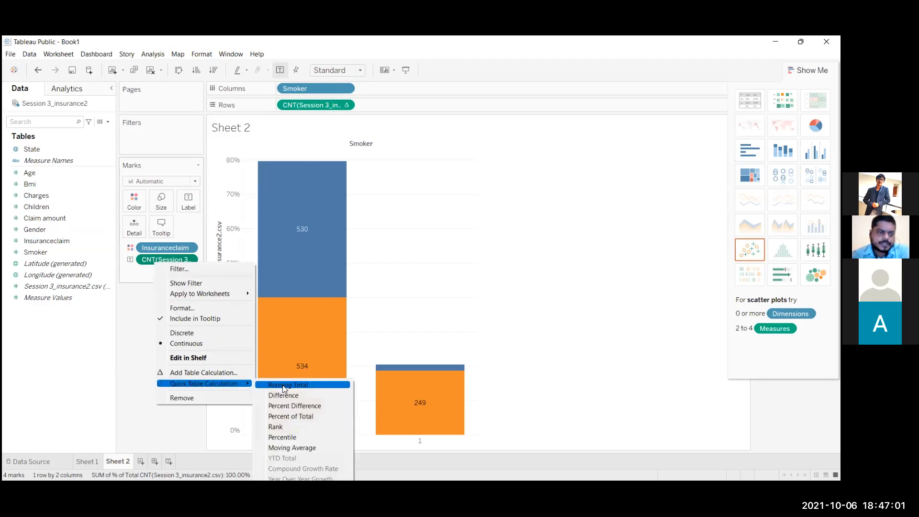
pyautogui.click(288, 417)
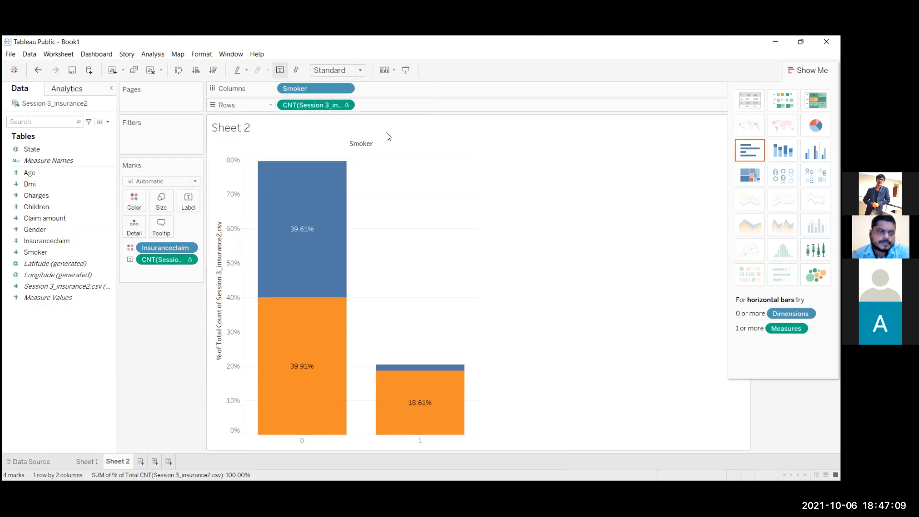
# Edit the label's table calculation so that Percent of Total is computed using Table (down)
pyautogui.rightClick(164, 258)
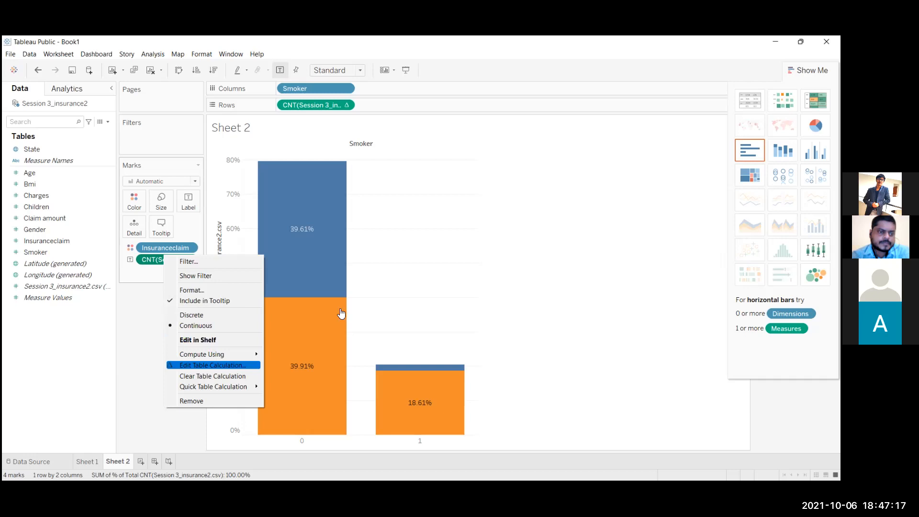
pyautogui.click(231, 366)
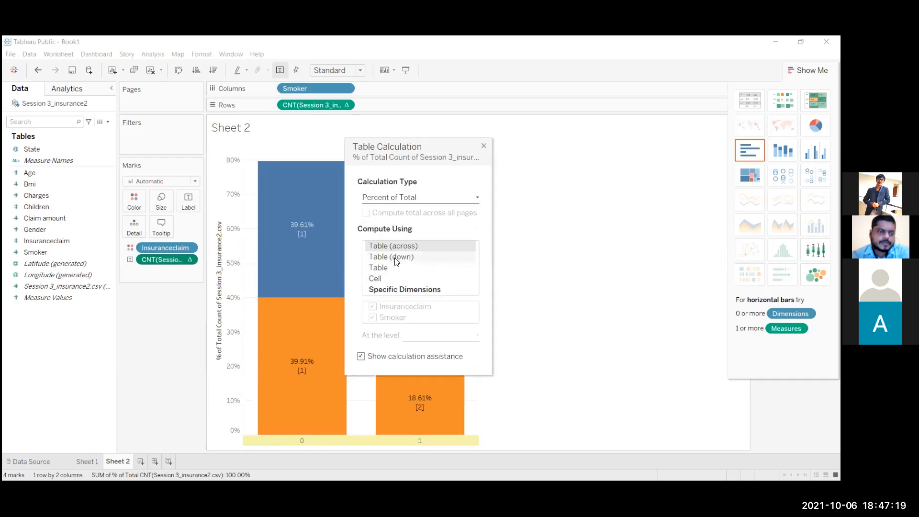
pyautogui.click(395, 259)
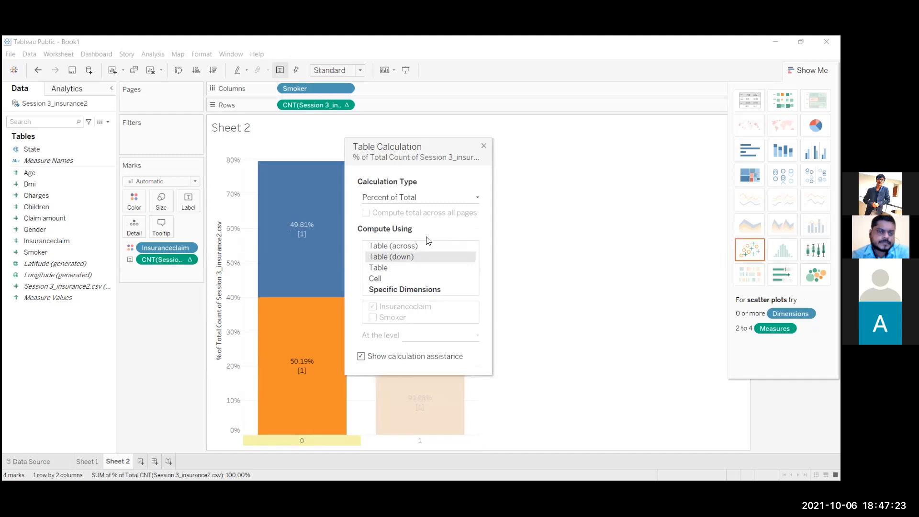
pyautogui.click(483, 145)
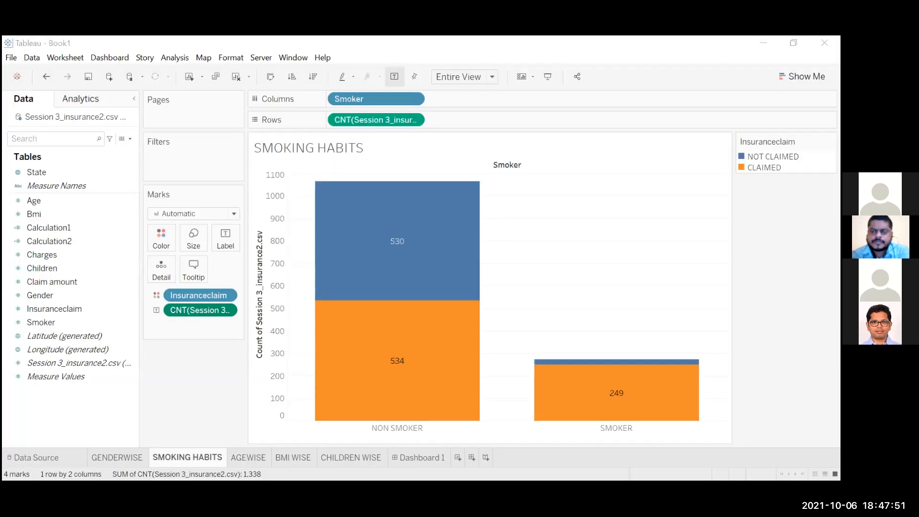
# Move the SMOKING HABITS sheet title from above the chart to the side column and select the NOT CLAIMED non-smoker bar
pyautogui.moveTo(460, 229)
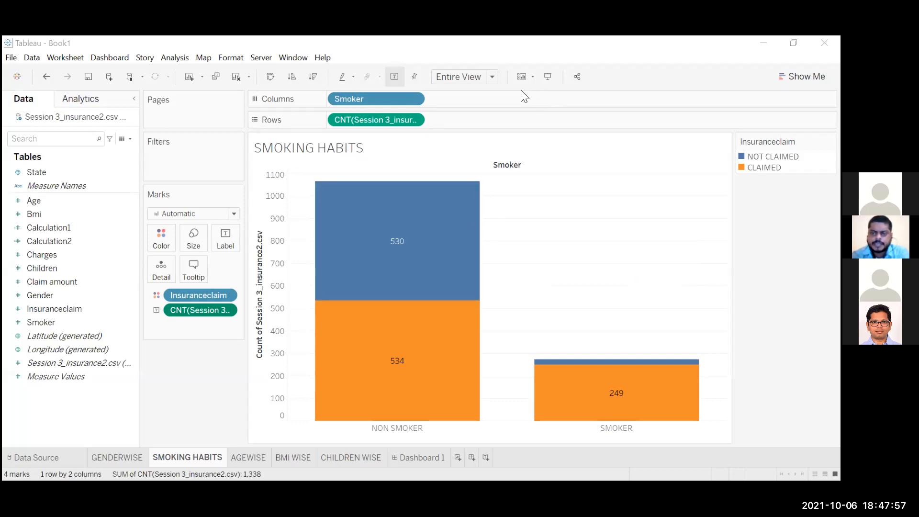
pyautogui.click(414, 120)
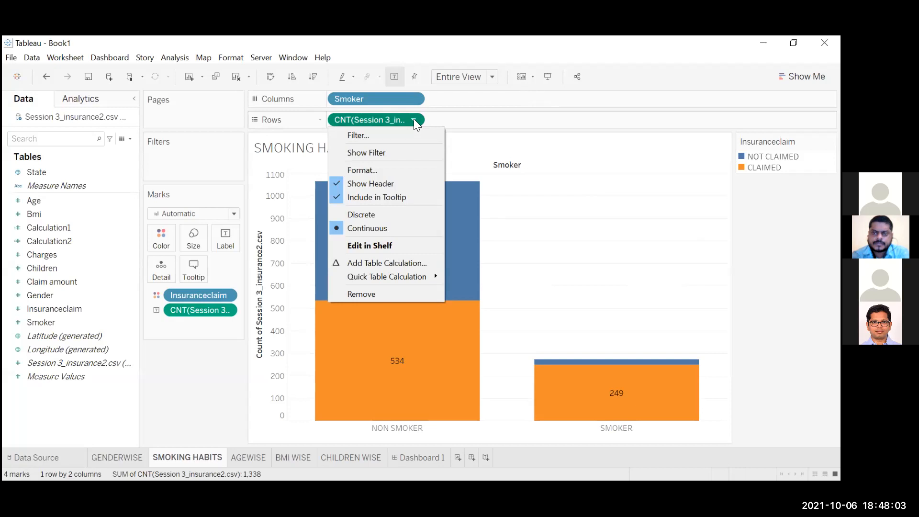
pyautogui.click(487, 147)
pyautogui.moveTo(487, 146); pyautogui.dragTo(444, 165)
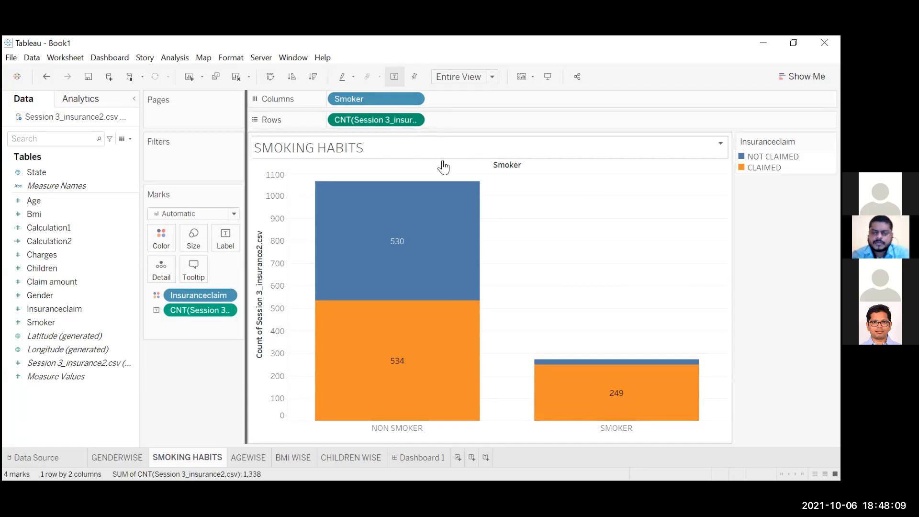
pyautogui.click(443, 165)
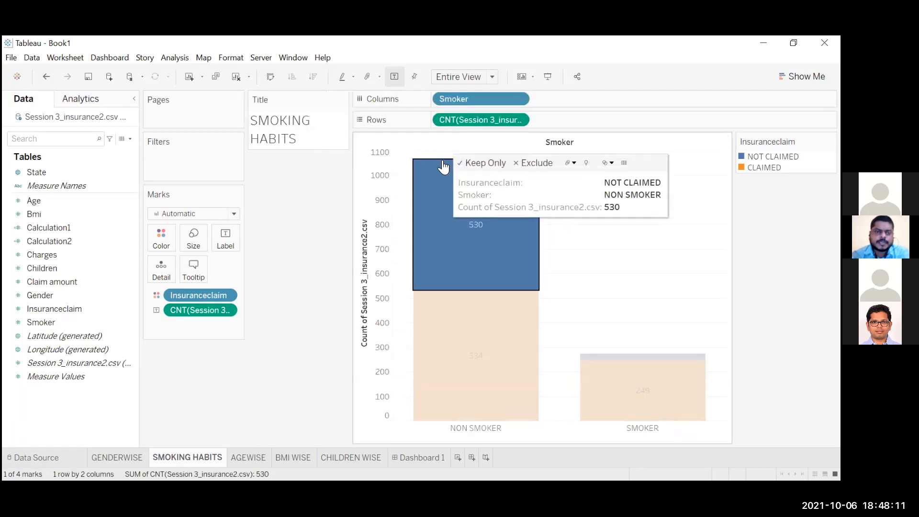
# Undo the recent worksheet changes, including Calculation2, back to the percent-of-total count on Text
pyautogui.hotkey('ctrl', 'z')
pyautogui.hotkey('ctrl', 'z')
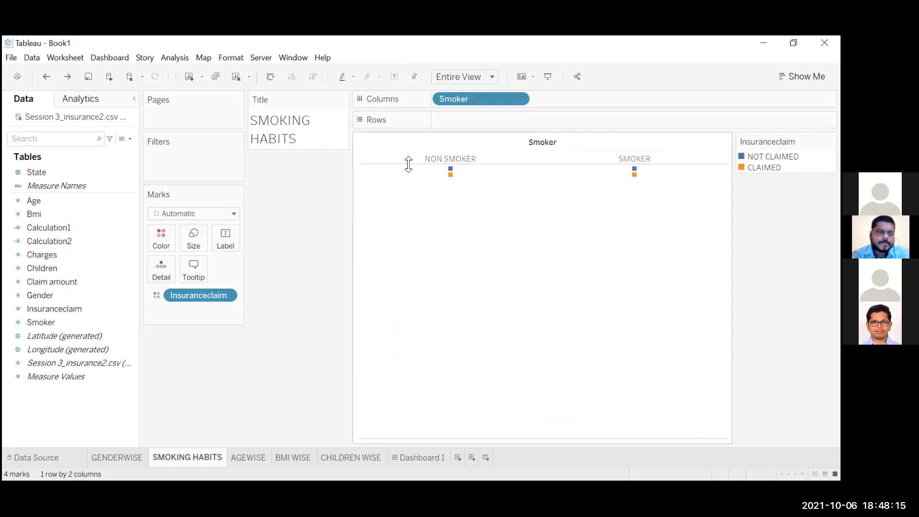
pyautogui.hotkey('ctrl', 'z')
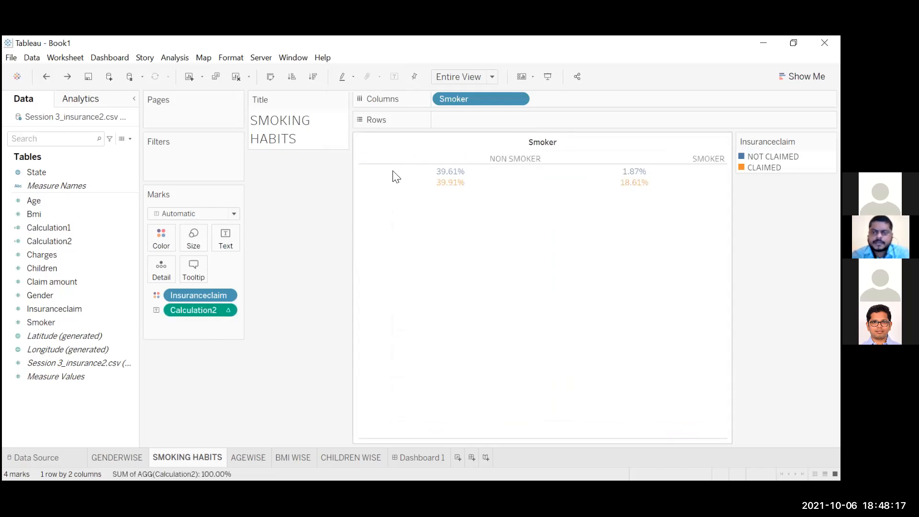
pyautogui.hotkey('ctrl', 'z')
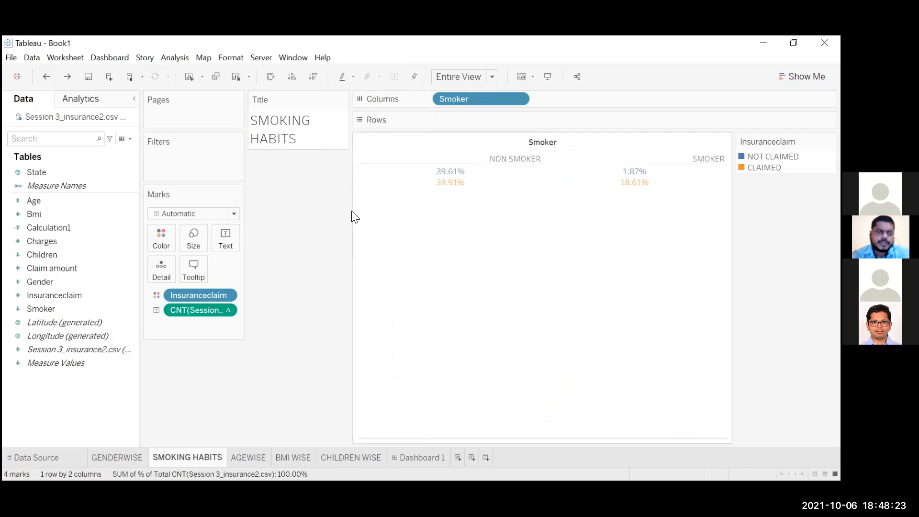
# Widen the chart by narrowing the title column, and place the Session 3_insurance2.csv count on Rows
pyautogui.moveTo(349, 209); pyautogui.dragTo(246, 219)
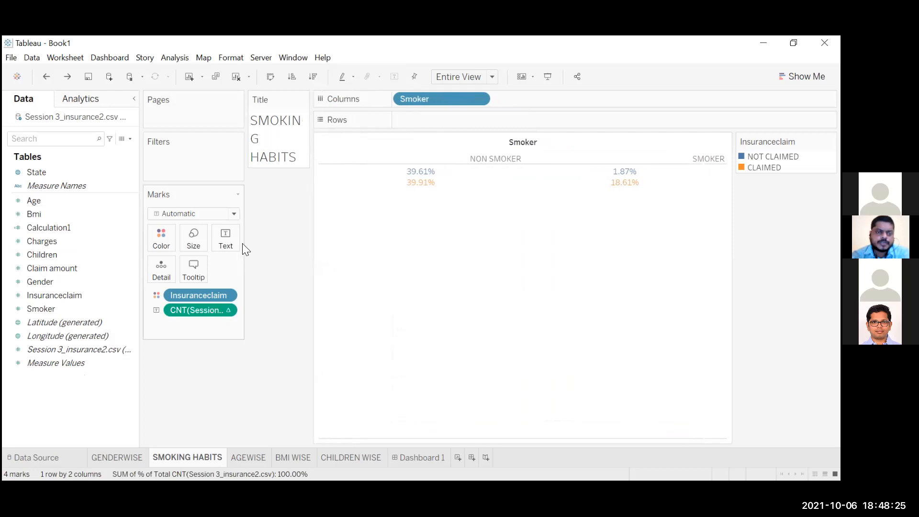
pyautogui.click(101, 350)
pyautogui.moveTo(101, 350); pyautogui.dragTo(103, 342)
pyautogui.moveTo(425, 110); pyautogui.dragTo(471, 122)
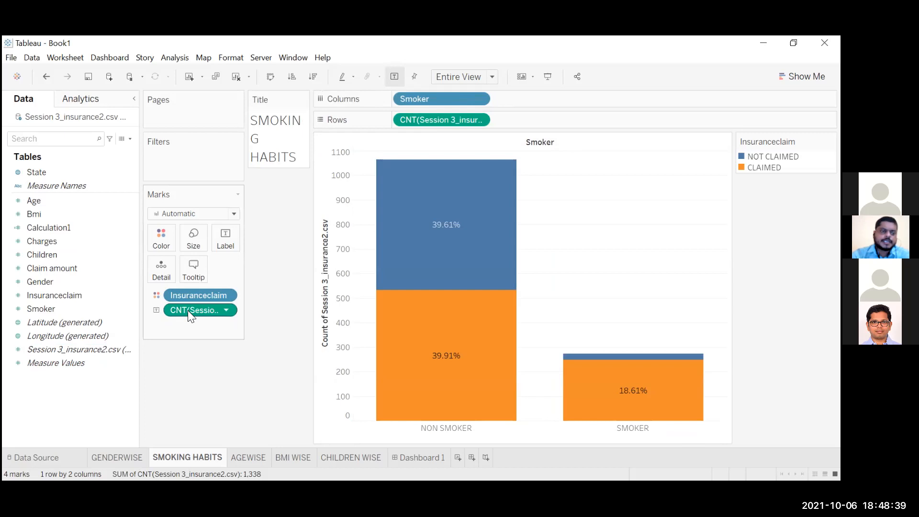
# Save the percent-of-total label as the calculated field Calculation2 in the data fields, and remove it from the bar labels
pyautogui.moveTo(67, 362); pyautogui.dragTo(52, 372)
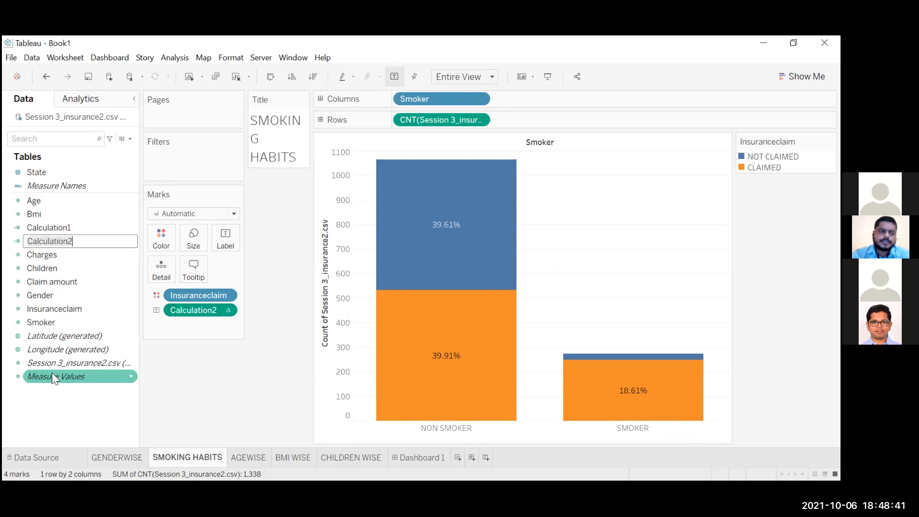
pyautogui.click(193, 310)
pyautogui.moveTo(194, 310); pyautogui.dragTo(46, 346)
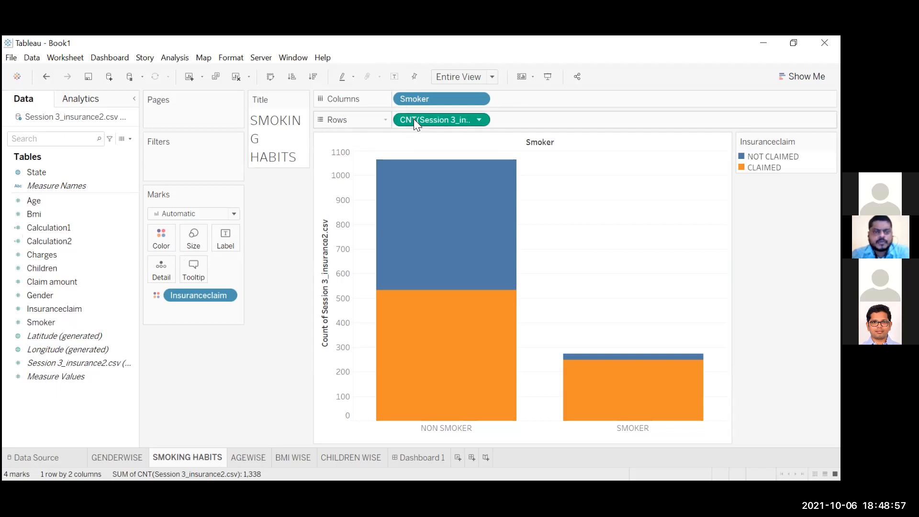
pyautogui.click(87, 363)
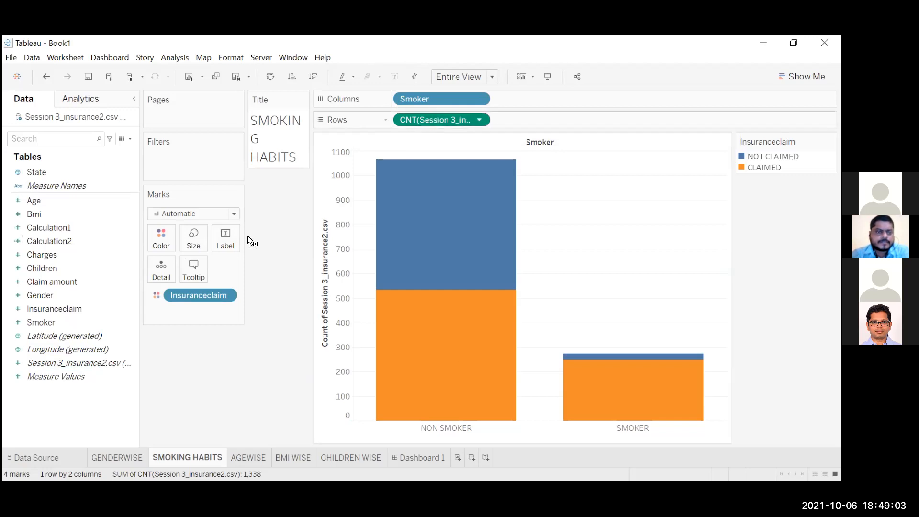
pyautogui.moveTo(226, 233); pyautogui.dragTo(226, 233)
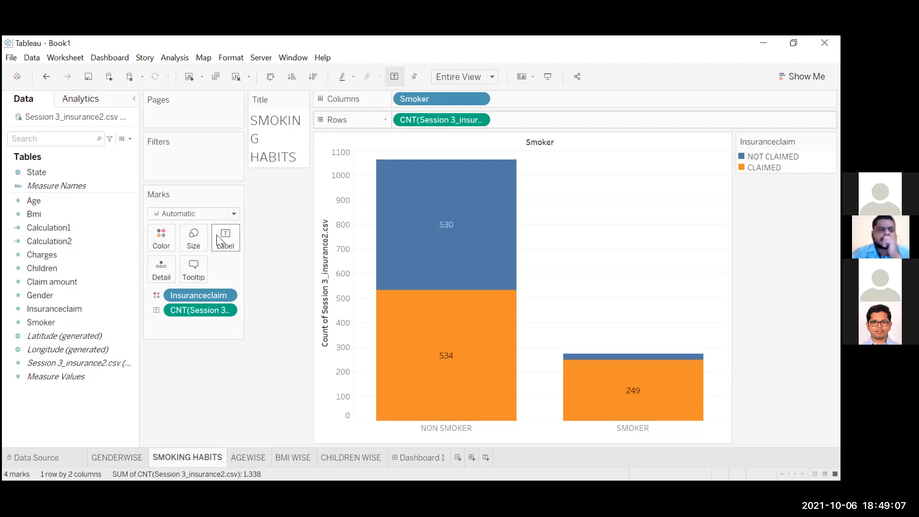
pyautogui.moveTo(227, 310)
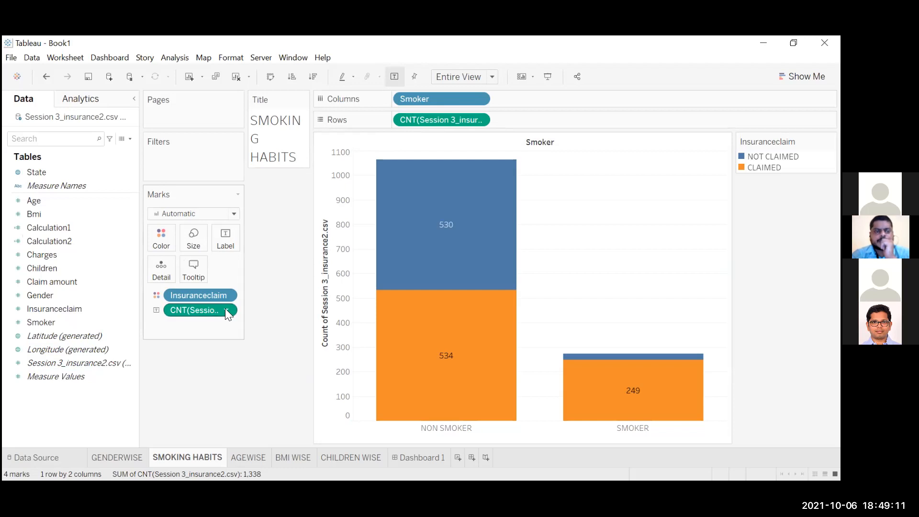
pyautogui.click(227, 310)
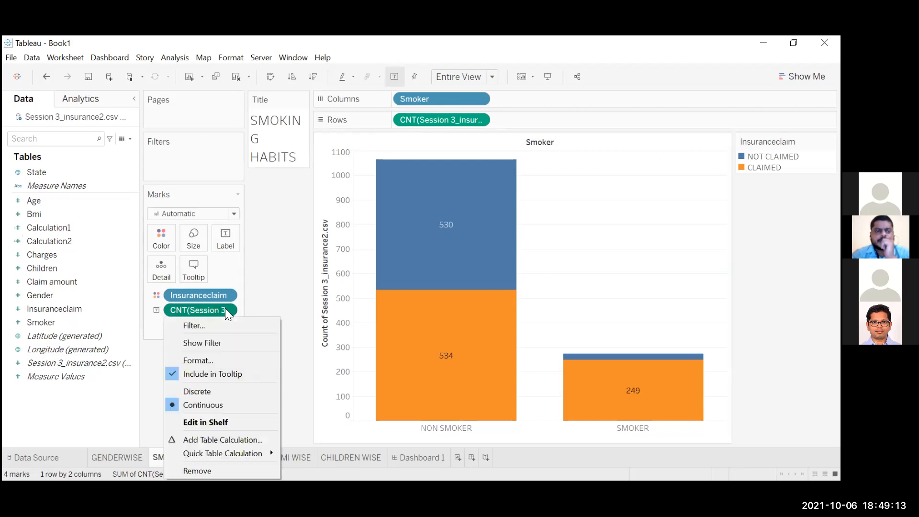
pyautogui.click(253, 292)
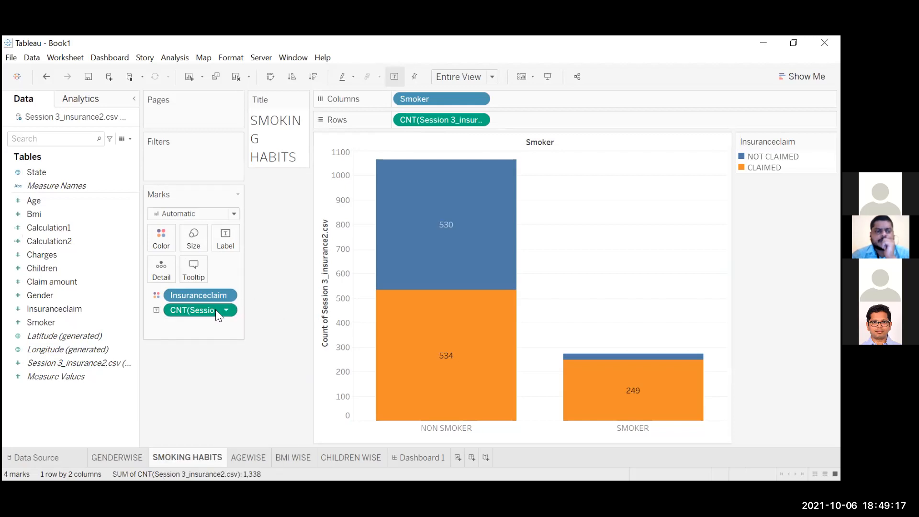
pyautogui.moveTo(215, 309); pyautogui.dragTo(173, 368)
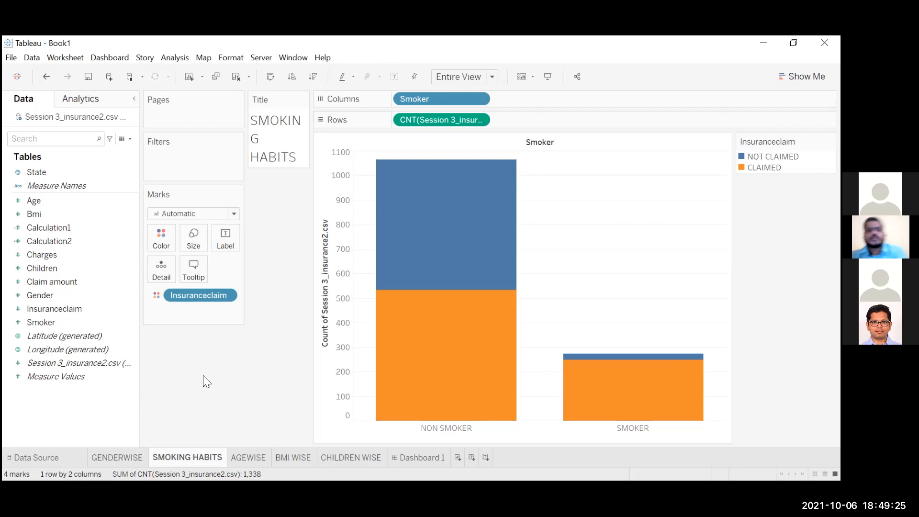
# Show the count on Rows as Percent of Total through a quick table calculation, and copy that field onto the bar labels
pyautogui.click(478, 120)
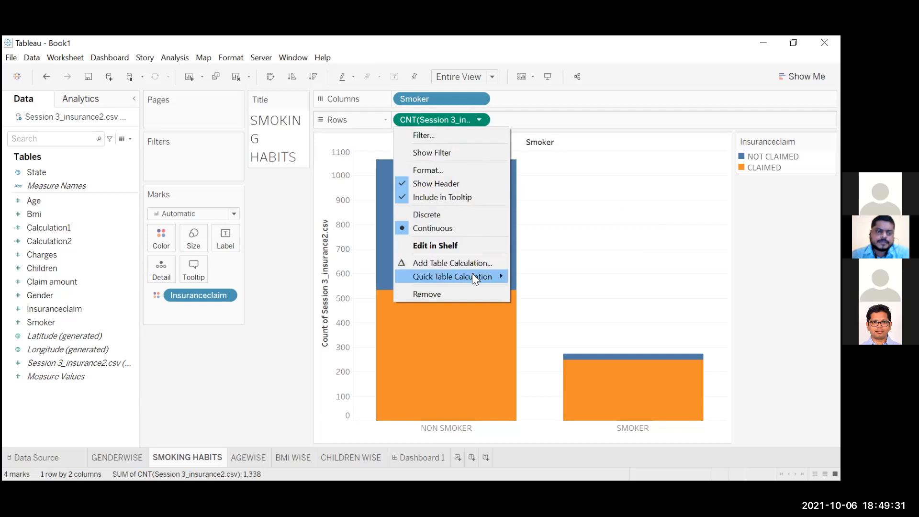
pyautogui.moveTo(472, 276)
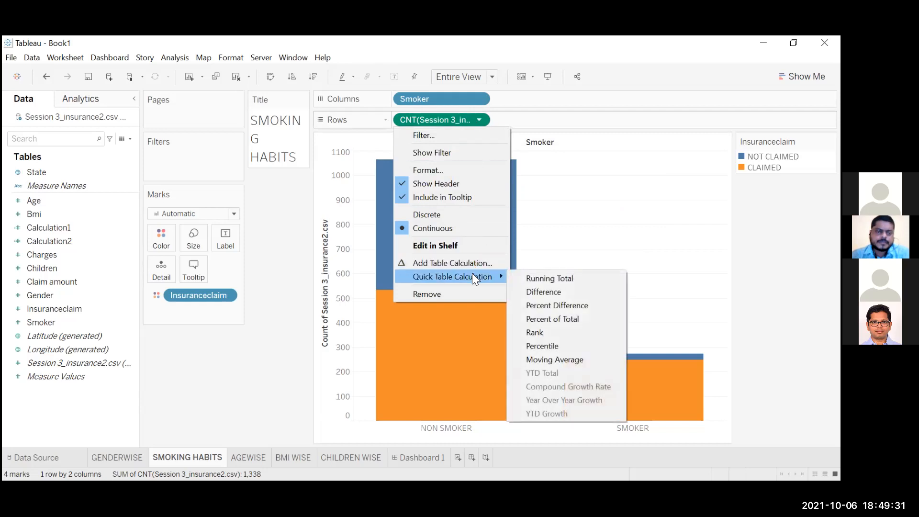
pyautogui.click(558, 317)
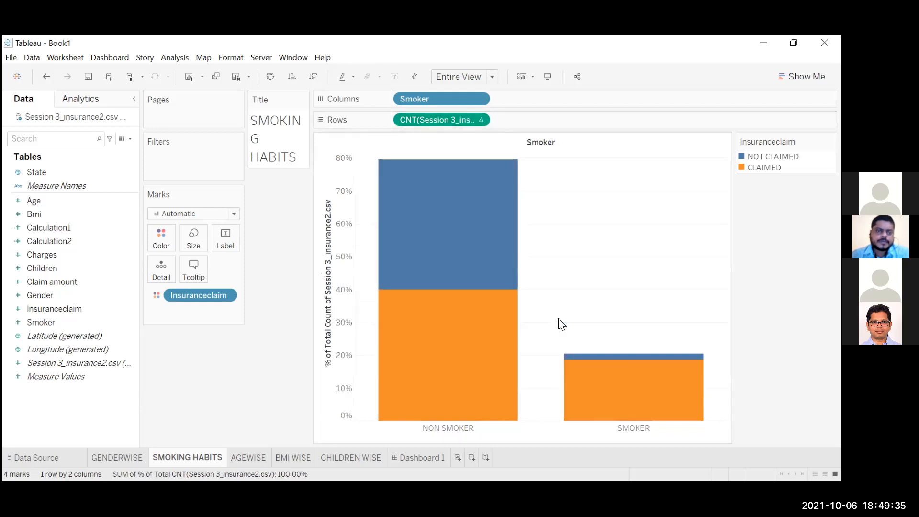
pyautogui.moveTo(507, 201)
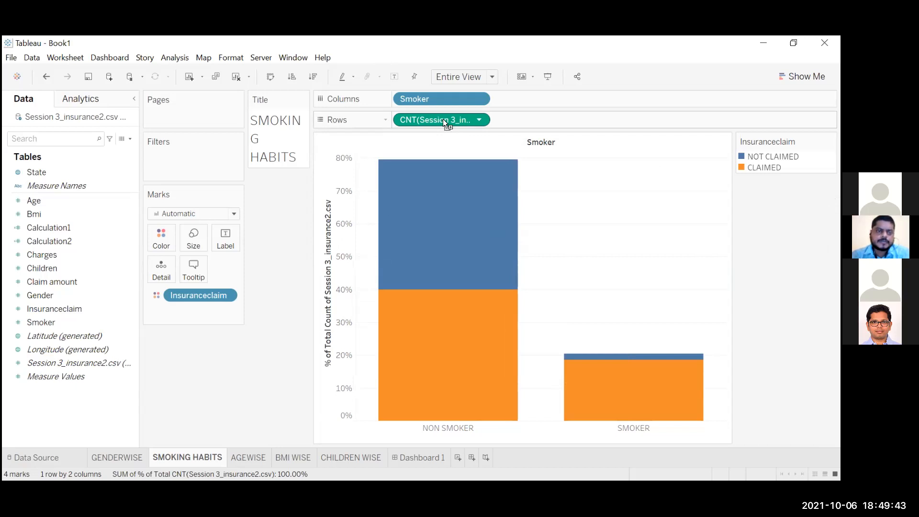
pyautogui.moveTo(214, 253); pyautogui.dragTo(222, 238)
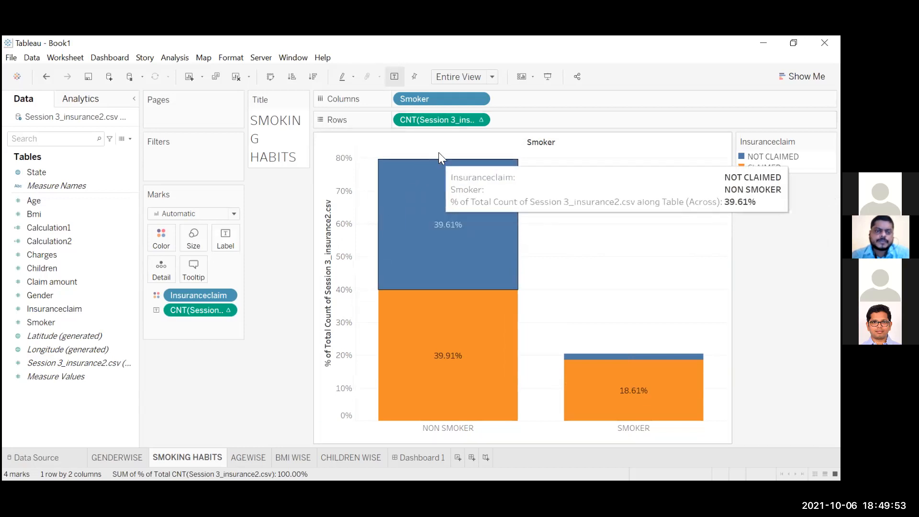
# Edit the table calculation of the count on Rows so that Percent of Total is computed using Table (down)
pyautogui.click(479, 120)
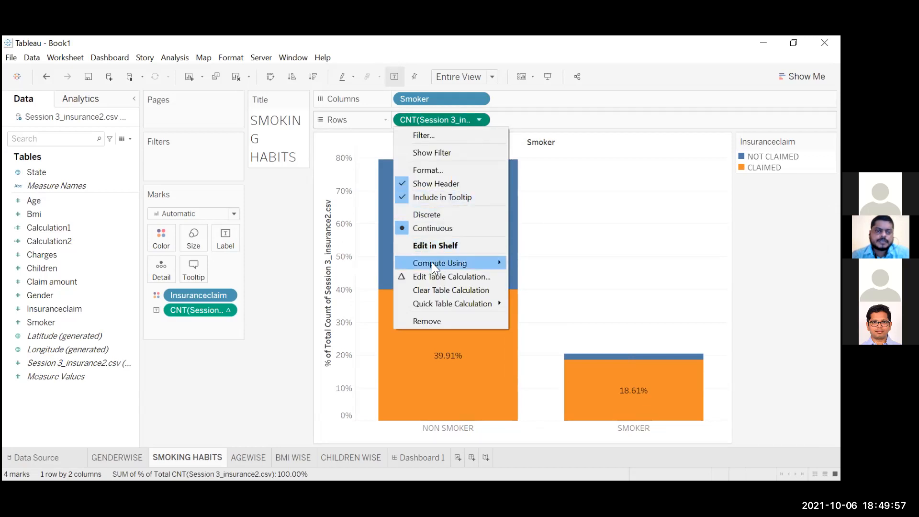
pyautogui.moveTo(431, 262)
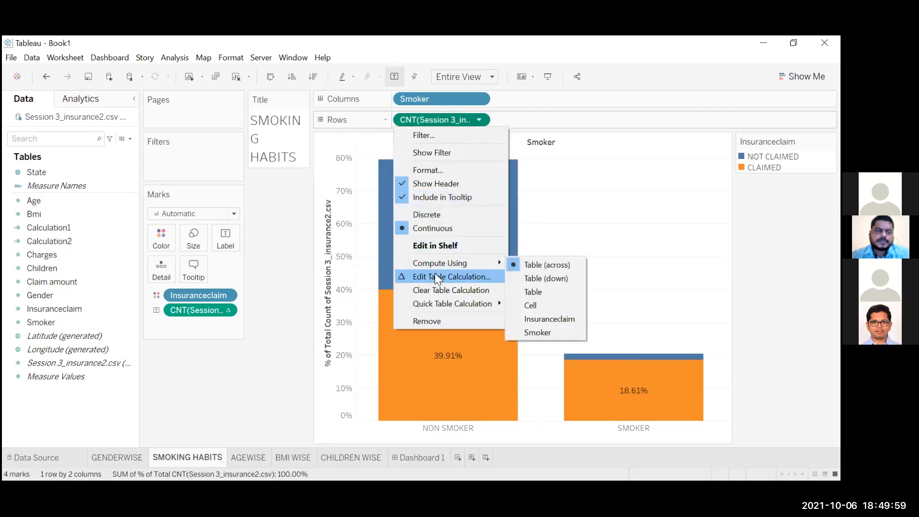
pyautogui.click(436, 277)
pyautogui.click(370, 247)
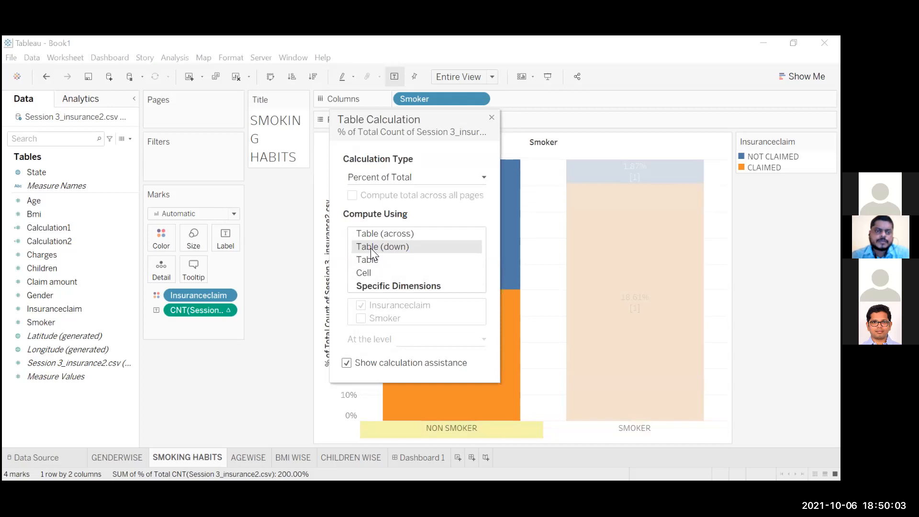
pyautogui.click(492, 119)
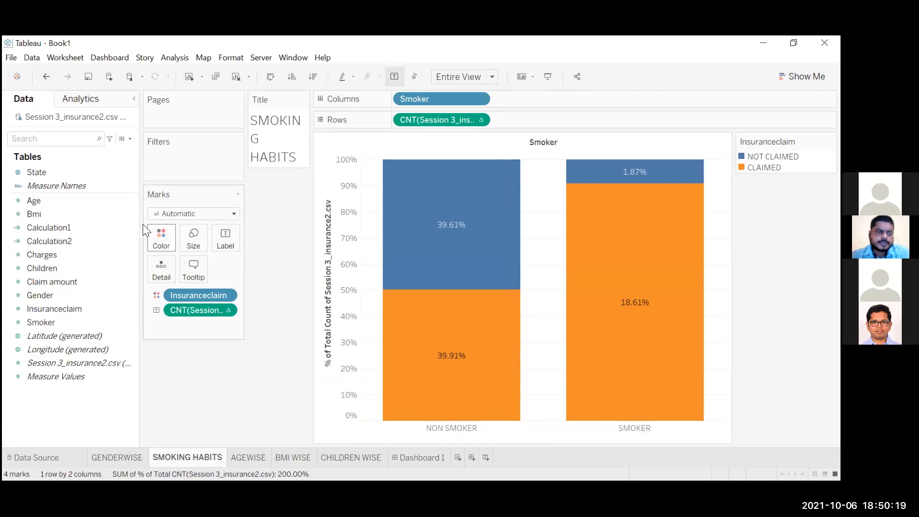
# Edit the bar label's table calculation to compute Percent of Total using Table (down), matching the bars
pyautogui.click(119, 240)
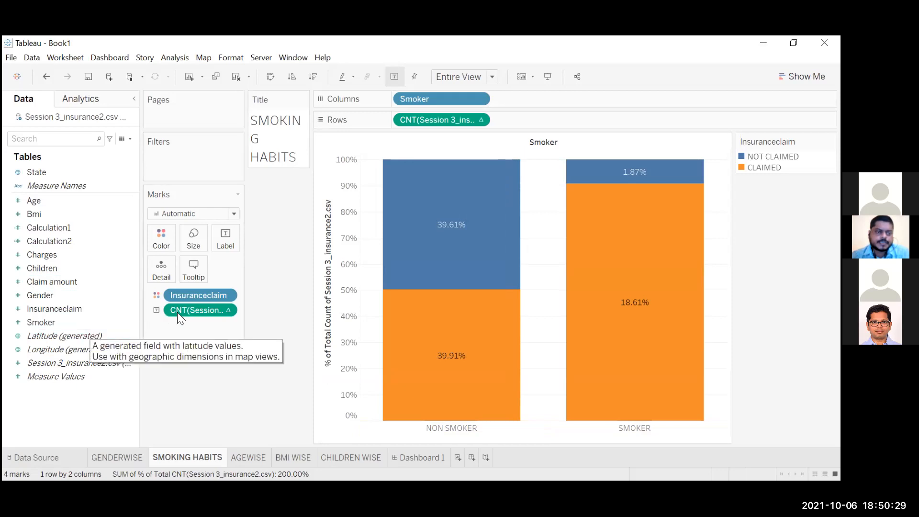
pyautogui.rightClick(224, 310)
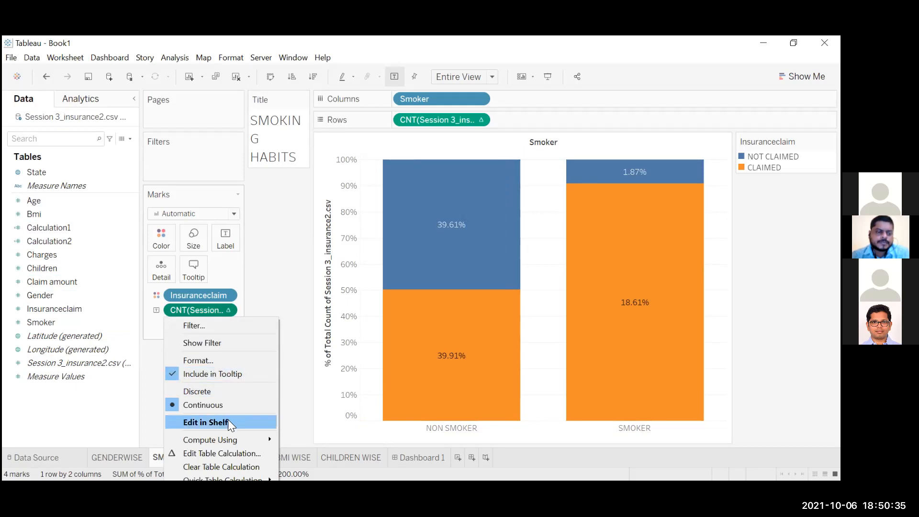
pyautogui.click(228, 453)
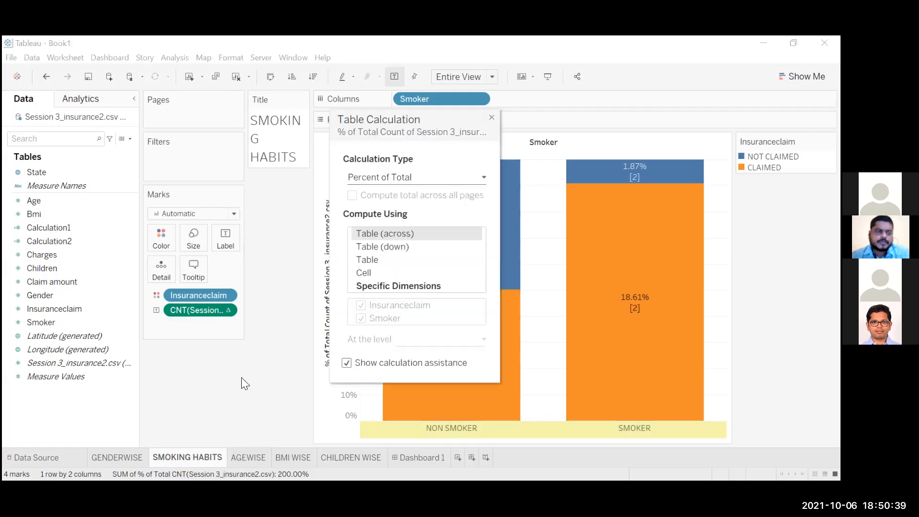
pyautogui.click(393, 249)
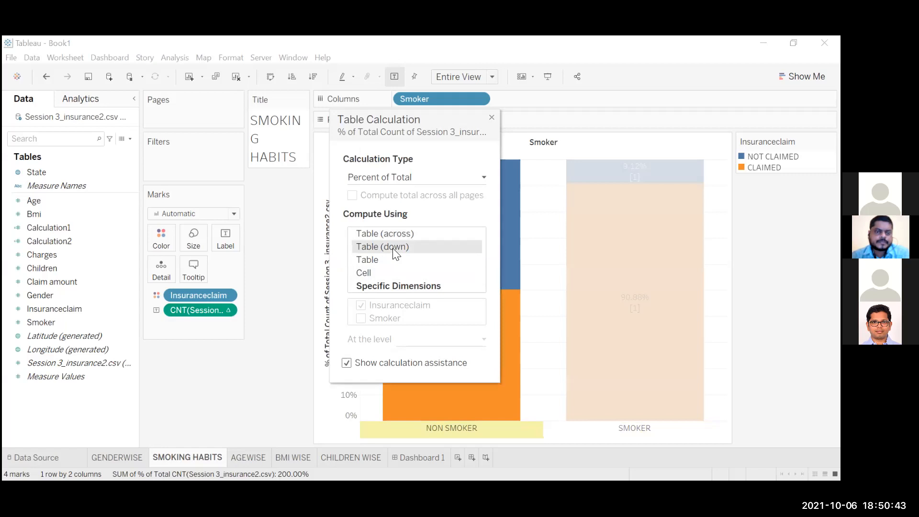
pyautogui.click(491, 118)
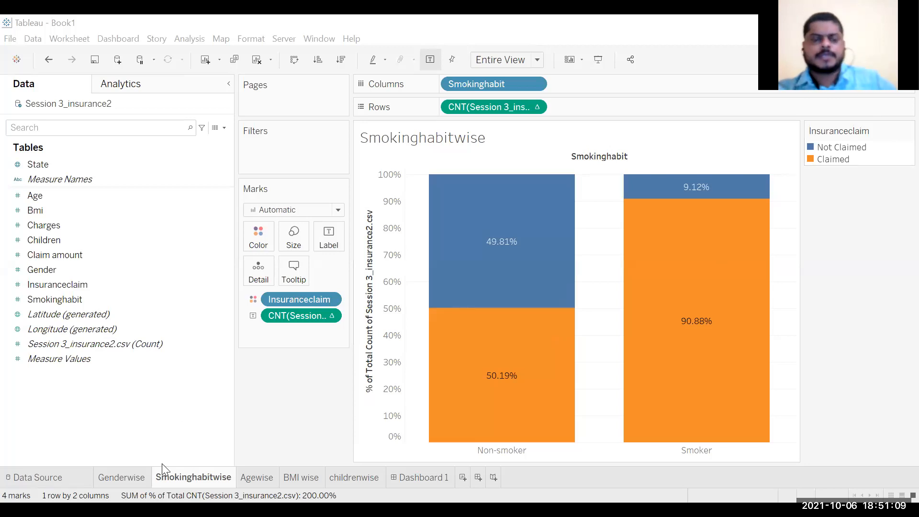
# On the Agewise sheet, place Age on Columns as a discrete dimension
pyautogui.click(258, 478)
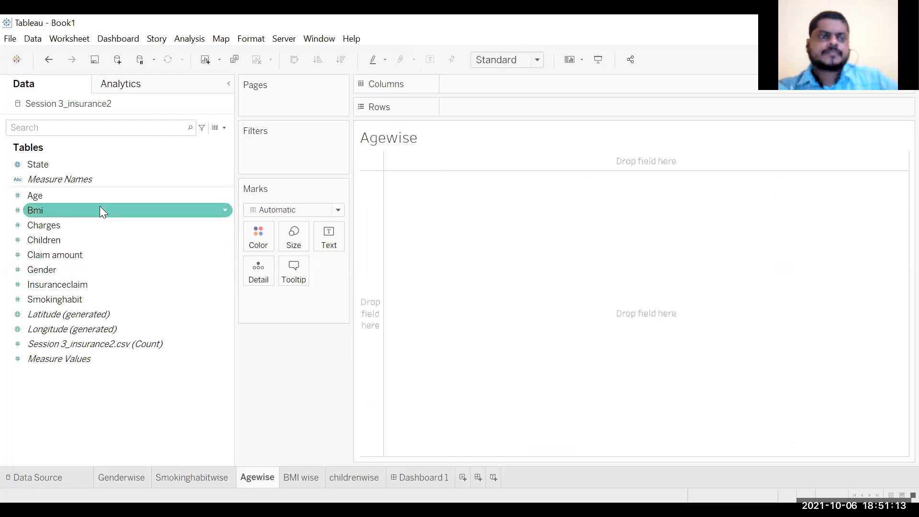
pyautogui.click(34, 196)
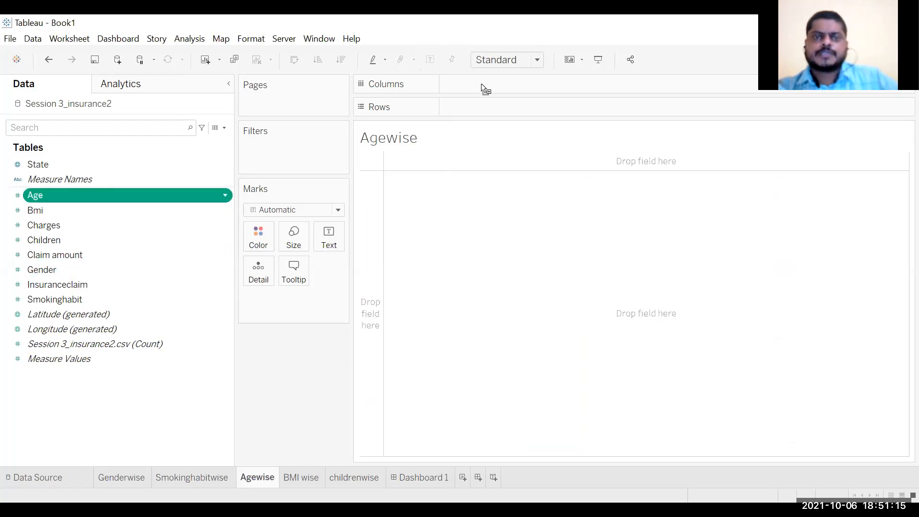
pyautogui.moveTo(139, 195); pyautogui.dragTo(527, 84)
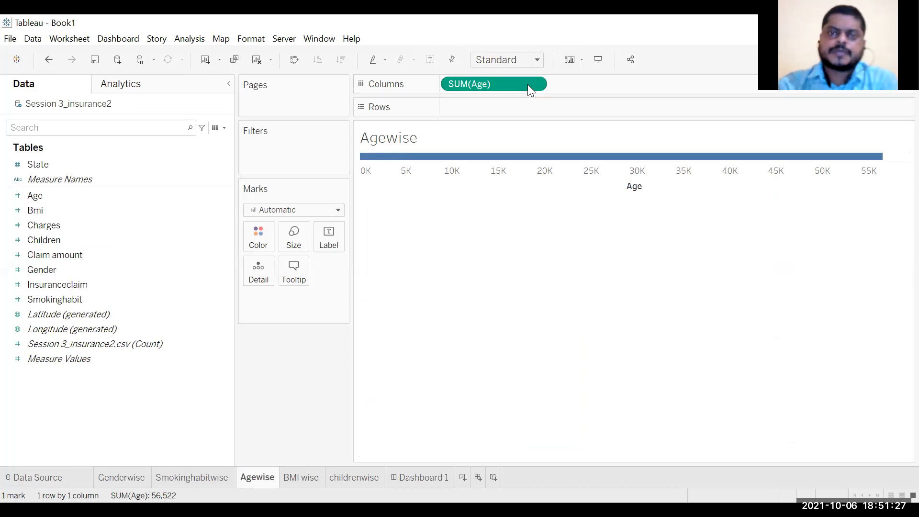
pyautogui.click(529, 86)
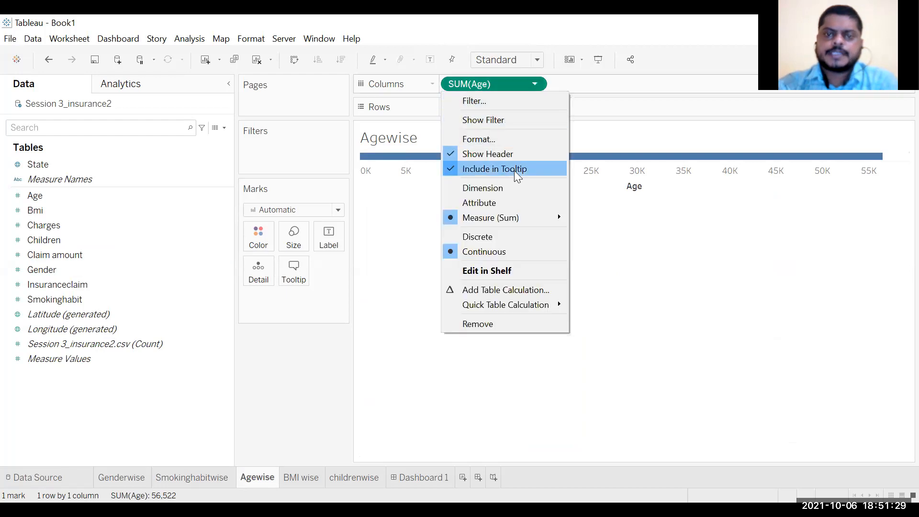
pyautogui.click(511, 189)
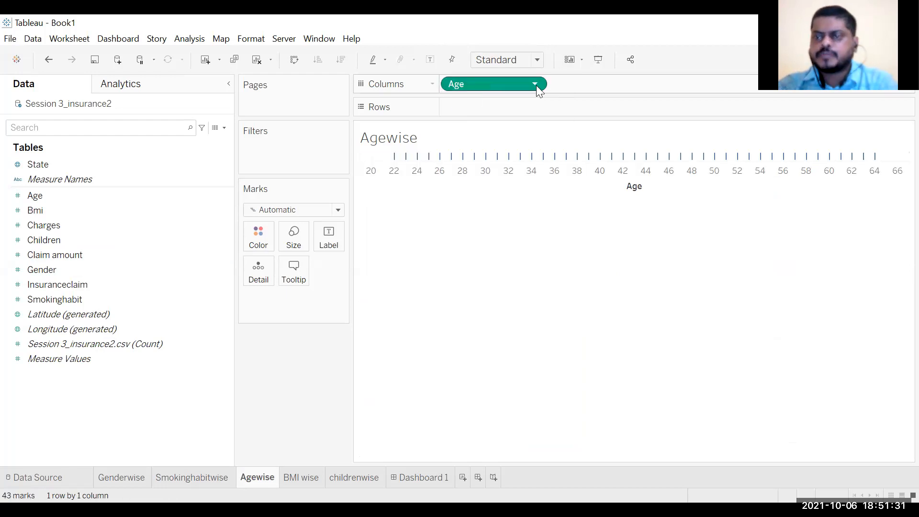
pyautogui.click(536, 85)
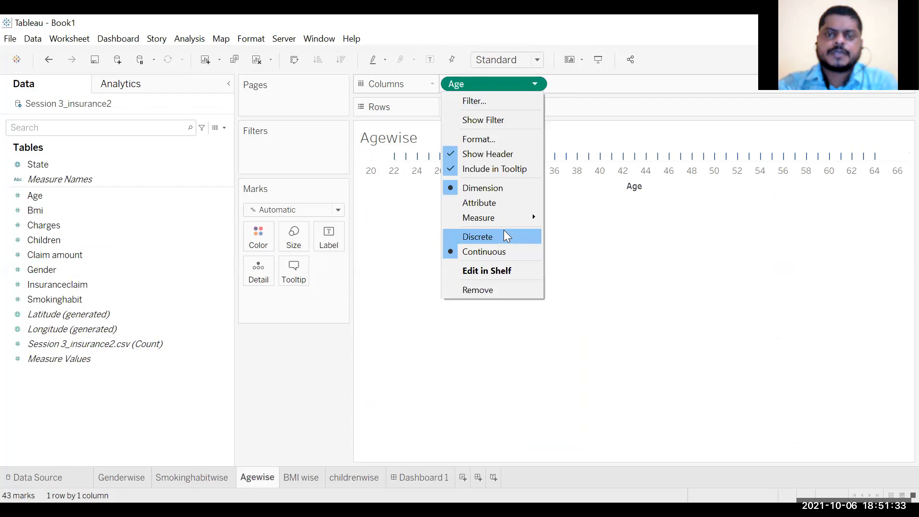
pyautogui.click(503, 232)
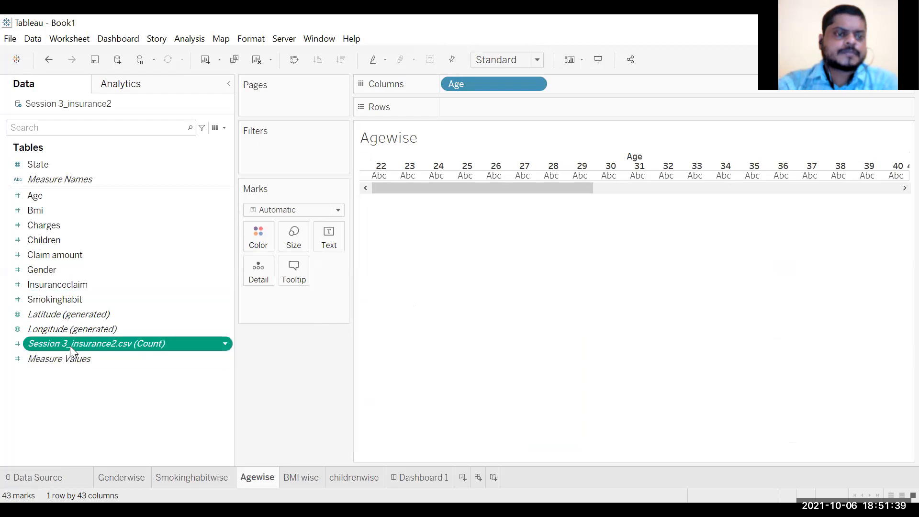
# Place the Session 3_insurance2.csv count on Rows and fit the Agewise chart to Entire View
pyautogui.moveTo(246, 267); pyautogui.dragTo(492, 106)
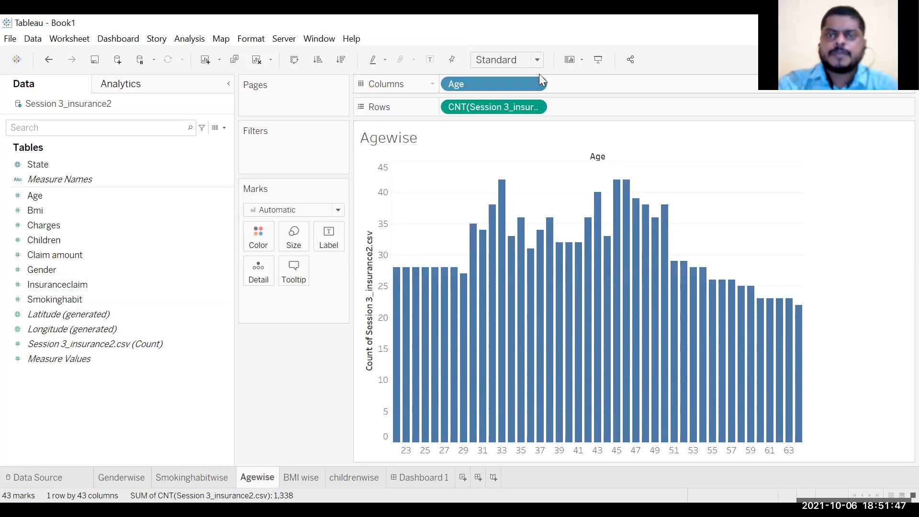
pyautogui.click(538, 60)
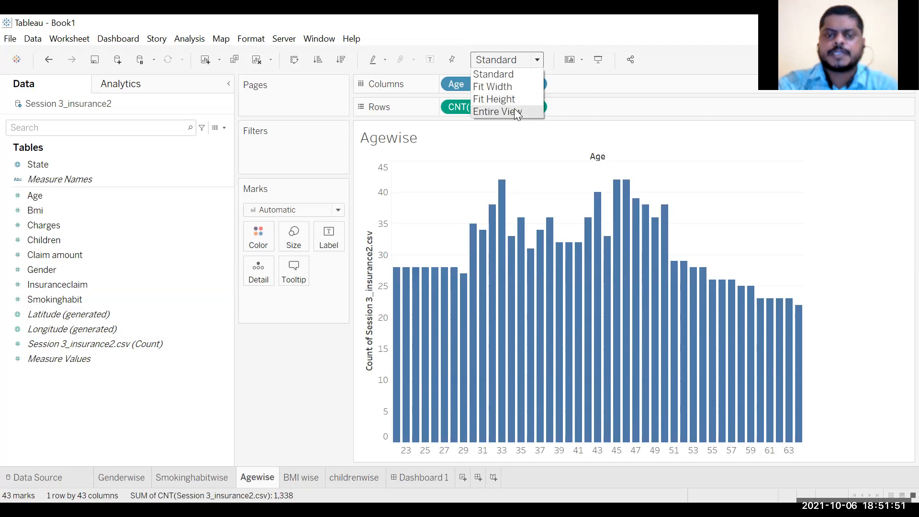
pyautogui.click(514, 112)
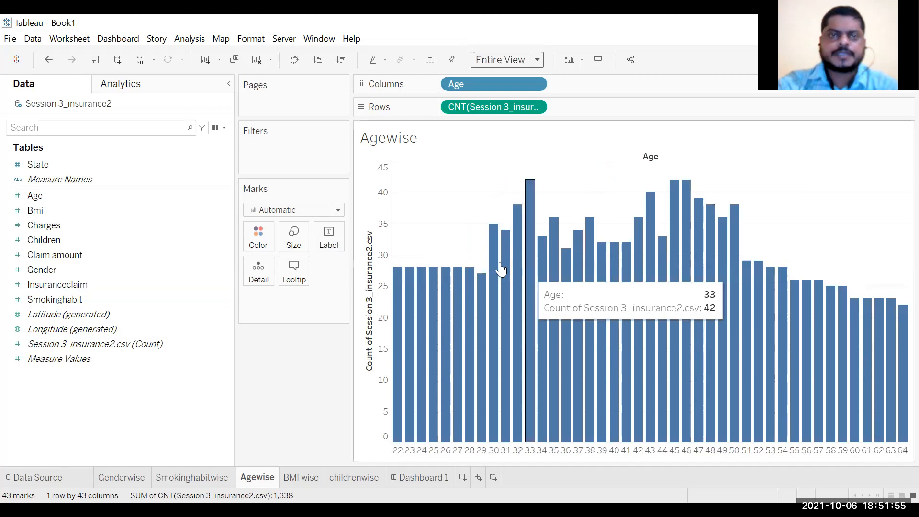
# Colour the Agewise bars by Insuranceclaim, set as a discrete dimension
pyautogui.click(59, 284)
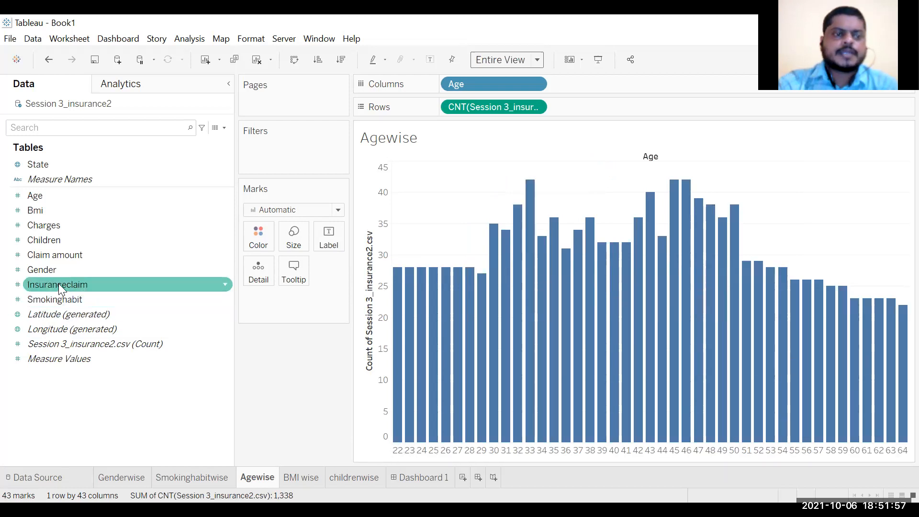
pyautogui.moveTo(59, 284); pyautogui.dragTo(515, 290)
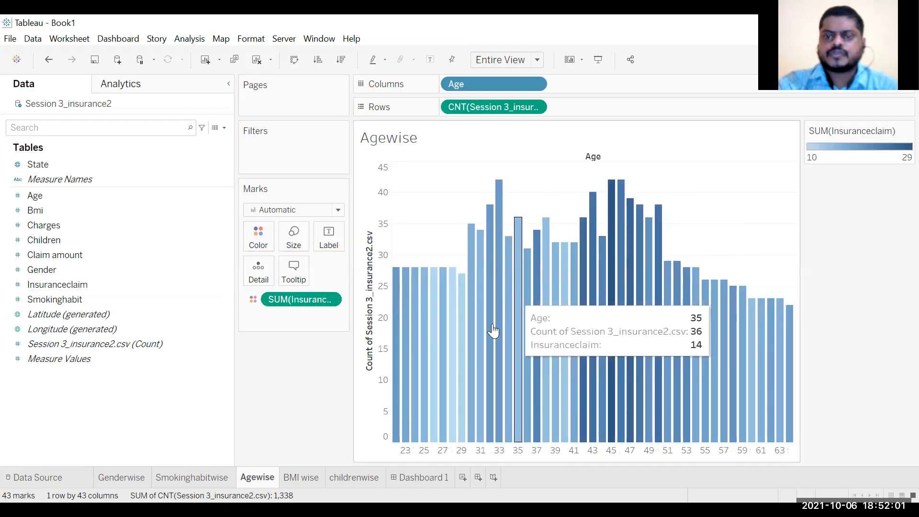
pyautogui.click(335, 299)
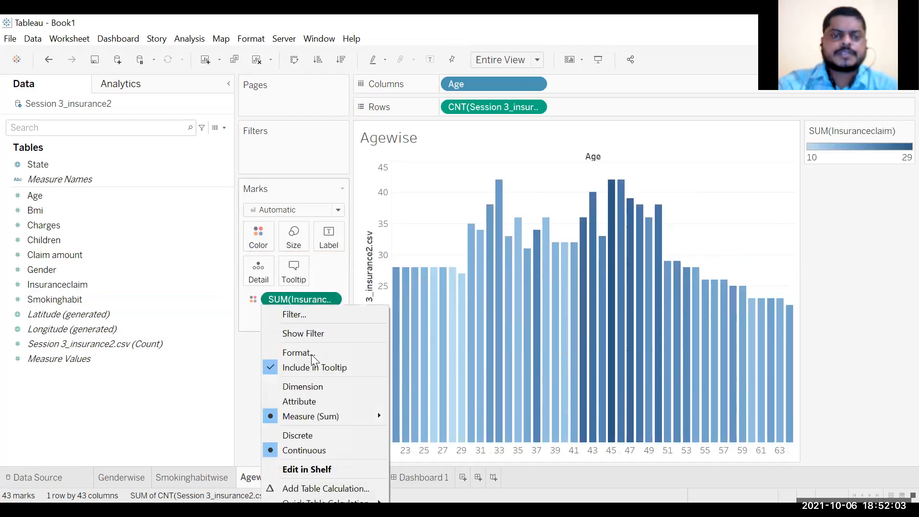
pyautogui.click(306, 386)
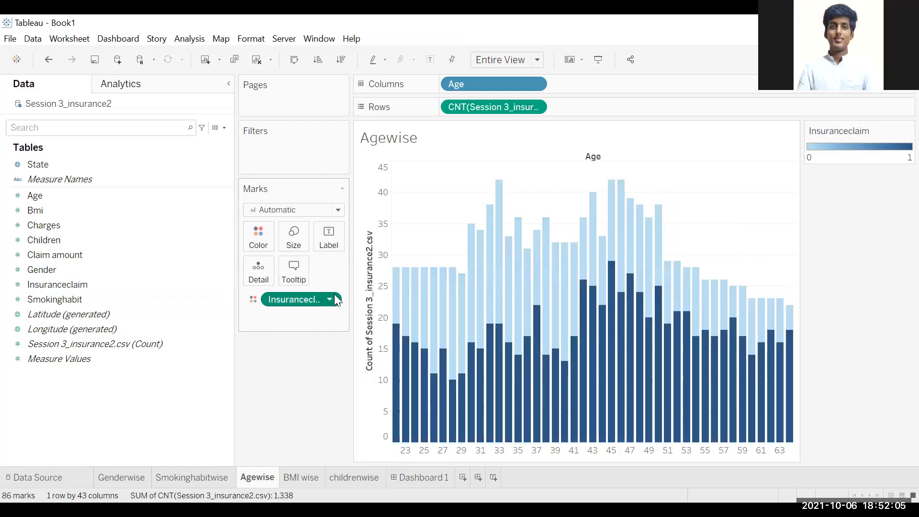
pyautogui.click(335, 299)
pyautogui.click(301, 435)
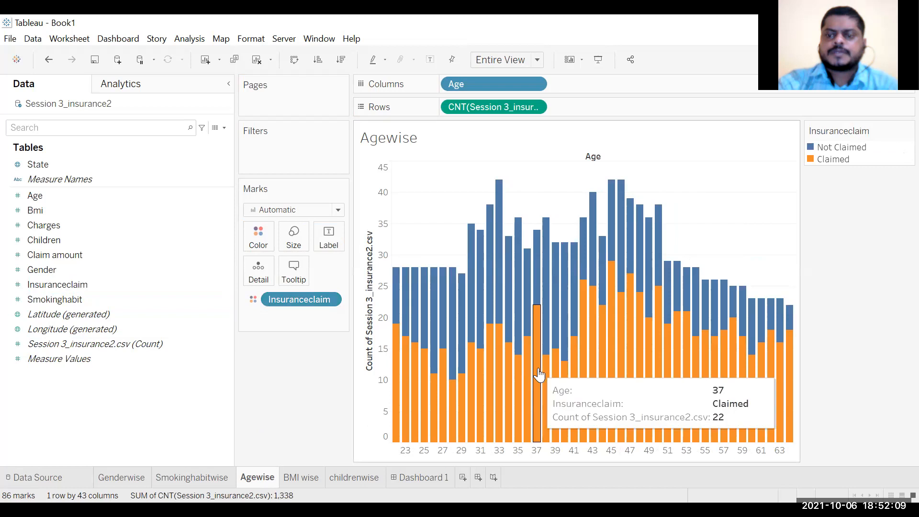
# Apply a Percent of Total quick table calculation to the count on Rows and compute it using Table (down)
pyautogui.click(536, 105)
pyautogui.moveTo(558, 275)
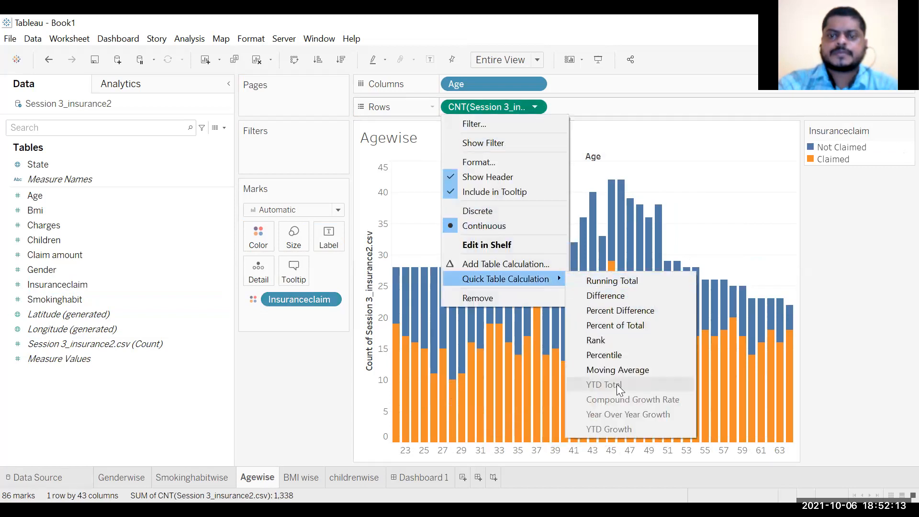
pyautogui.click(633, 325)
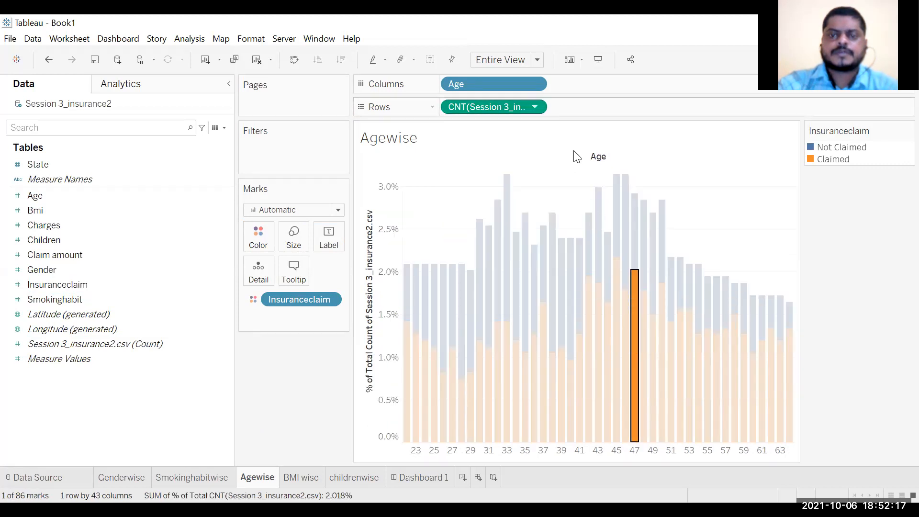
pyautogui.click(482, 160)
pyautogui.click(535, 107)
pyautogui.moveTo(556, 260)
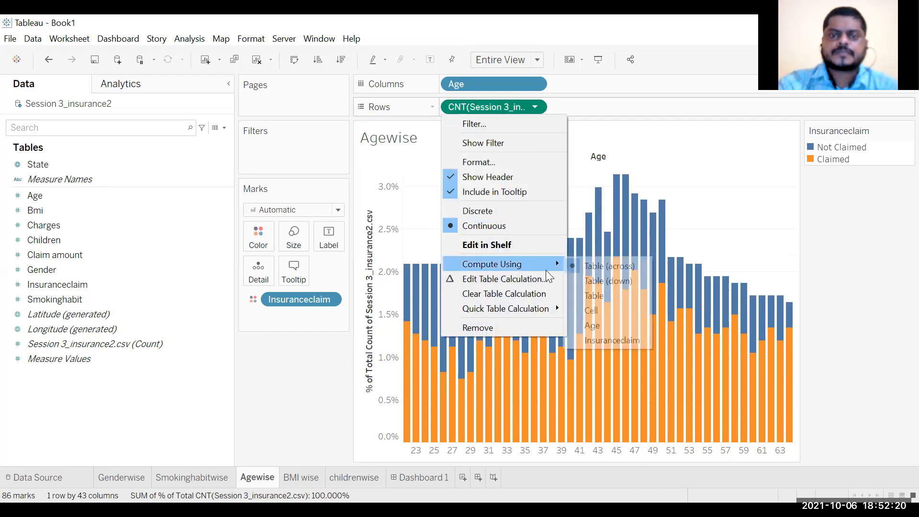
pyautogui.click(588, 282)
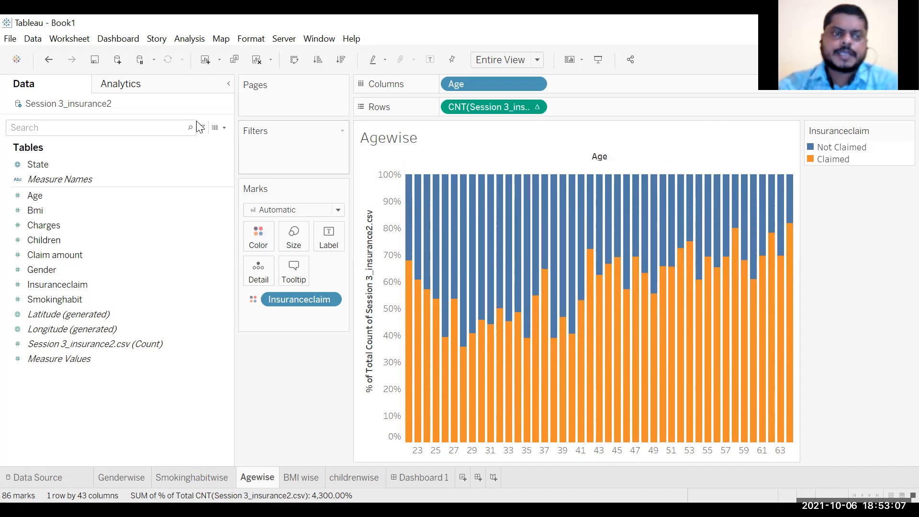
pyautogui.click(36, 241)
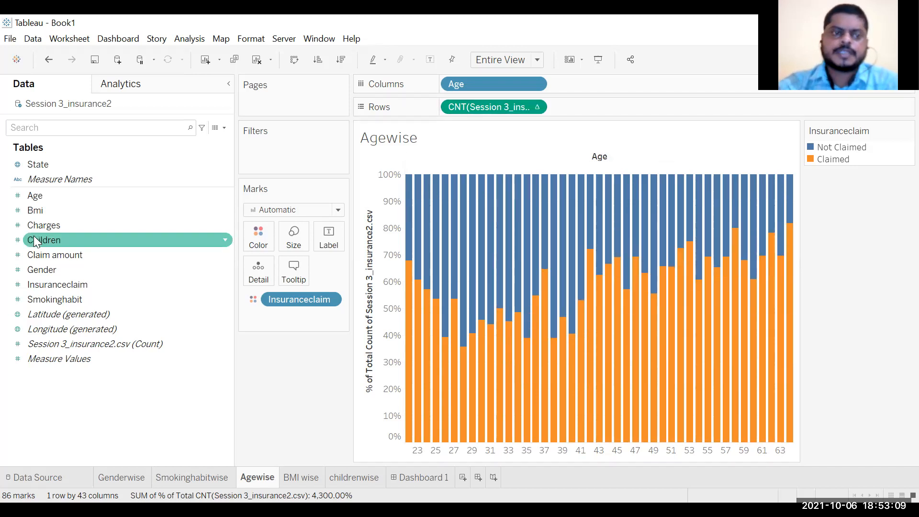
pyautogui.click(68, 345)
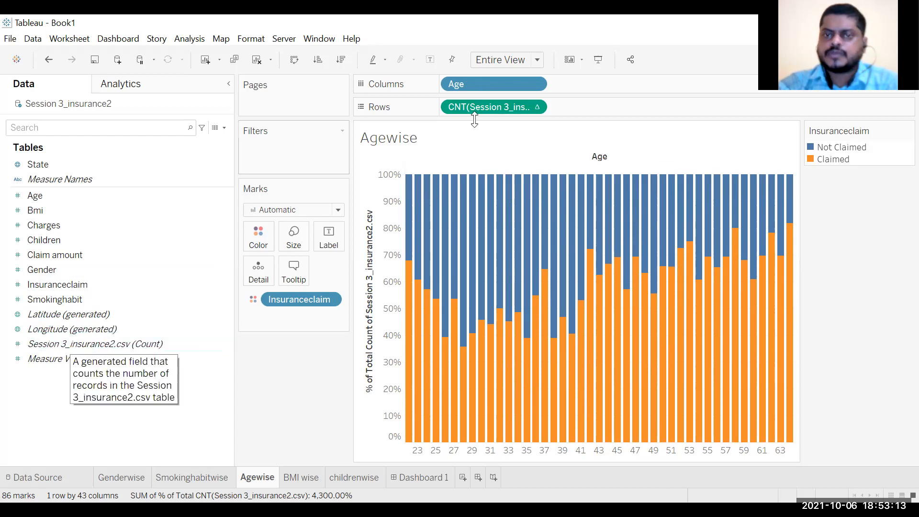
pyautogui.click(538, 85)
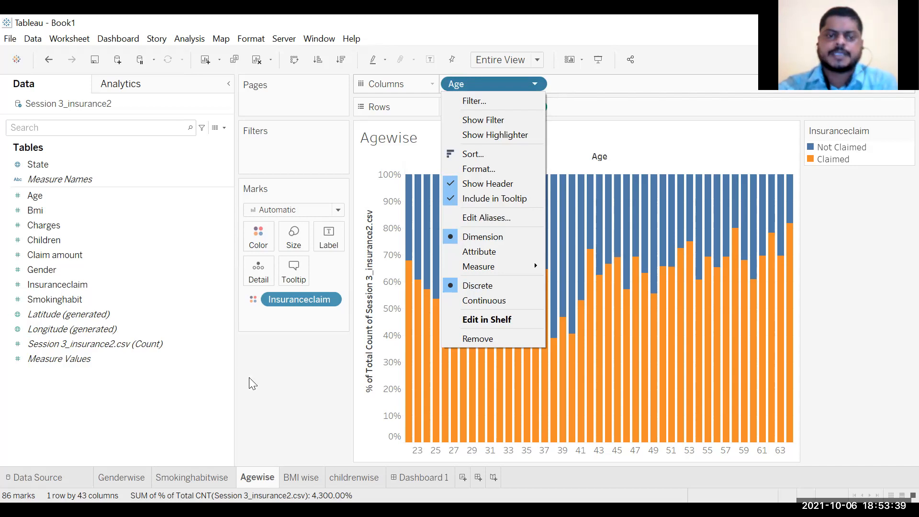
pyautogui.click(43, 285)
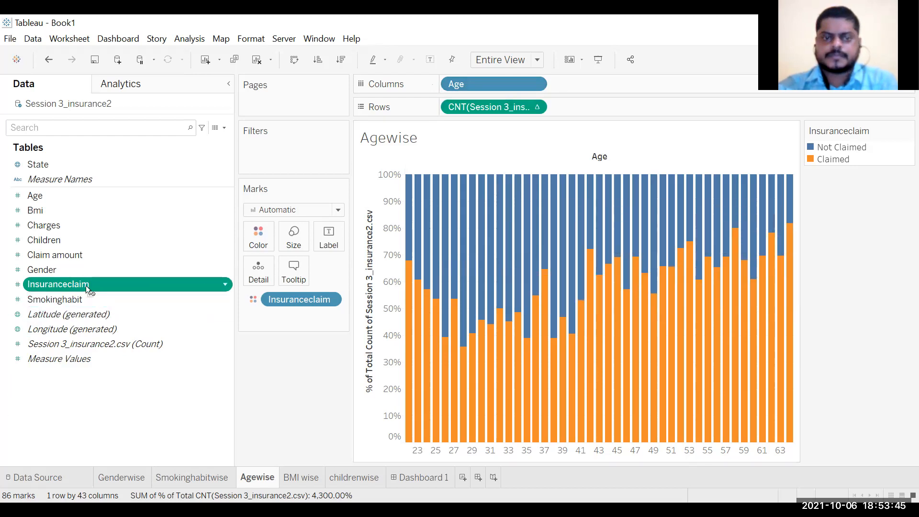
pyautogui.click(326, 297)
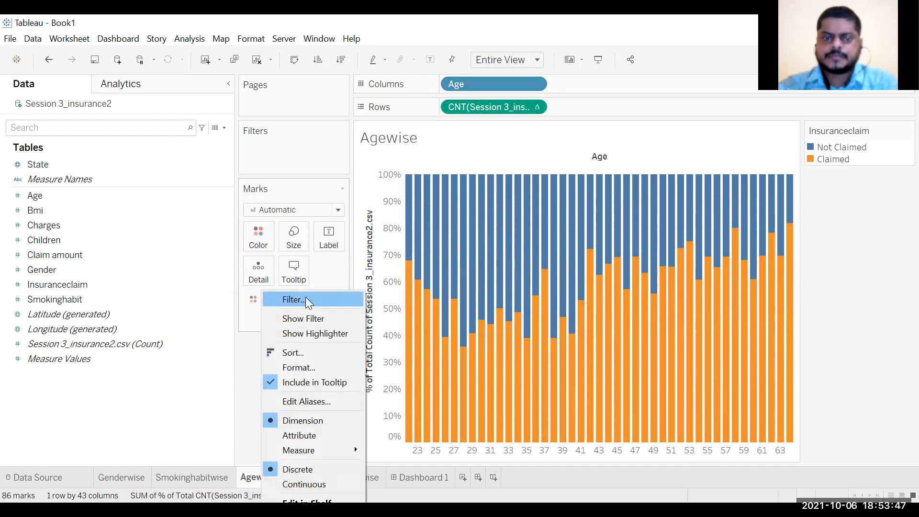
pyautogui.click(137, 424)
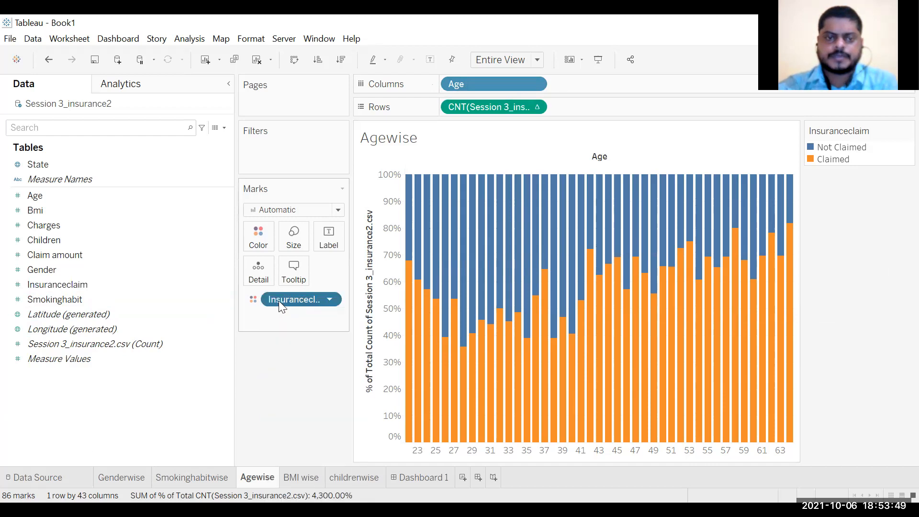
# Add Insuranceclaim to the Agewise chart again to replace the existing colour field, and convert it to a discrete dimension
pyautogui.moveTo(68, 285); pyautogui.dragTo(488, 252)
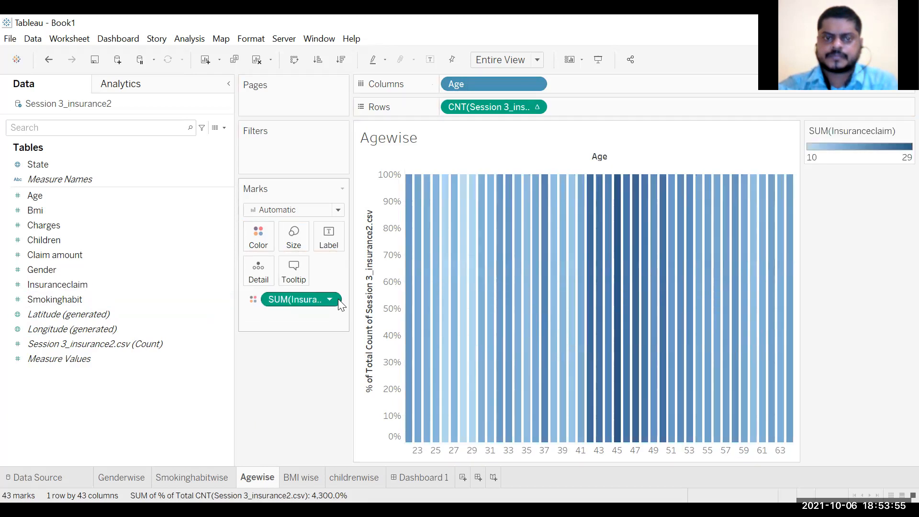
pyautogui.click(335, 299)
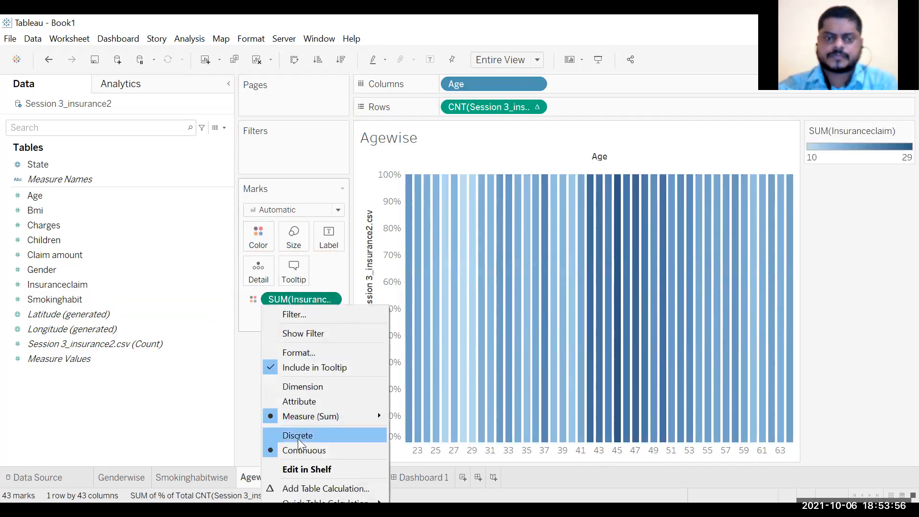
pyautogui.click(303, 387)
pyautogui.click(335, 300)
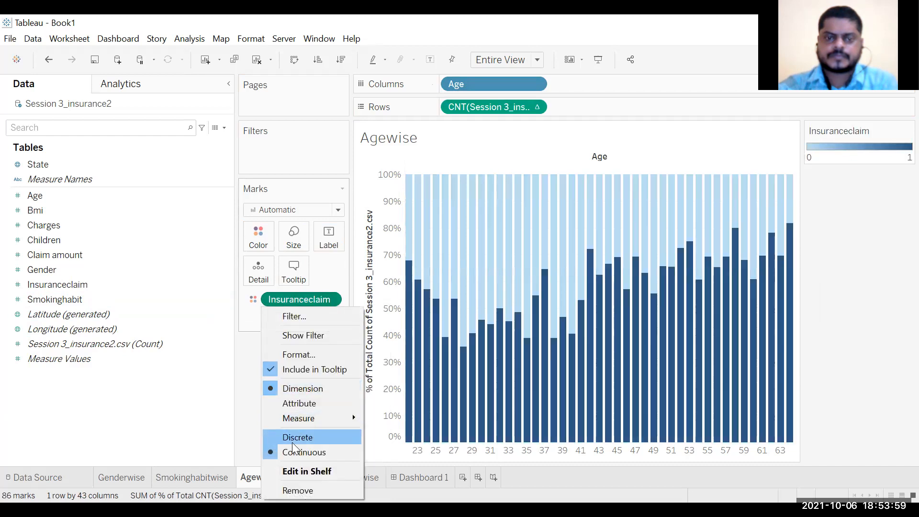
pyautogui.click(295, 435)
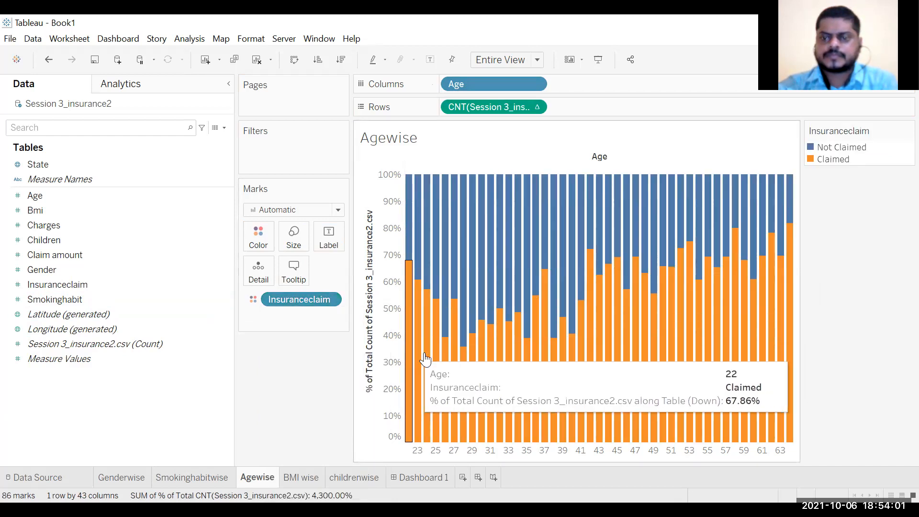
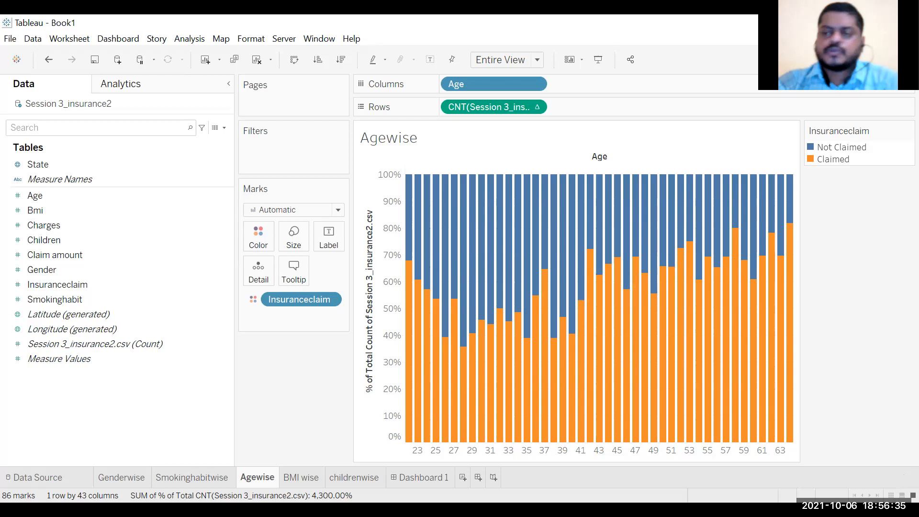
pyautogui.moveTo(626, 390)
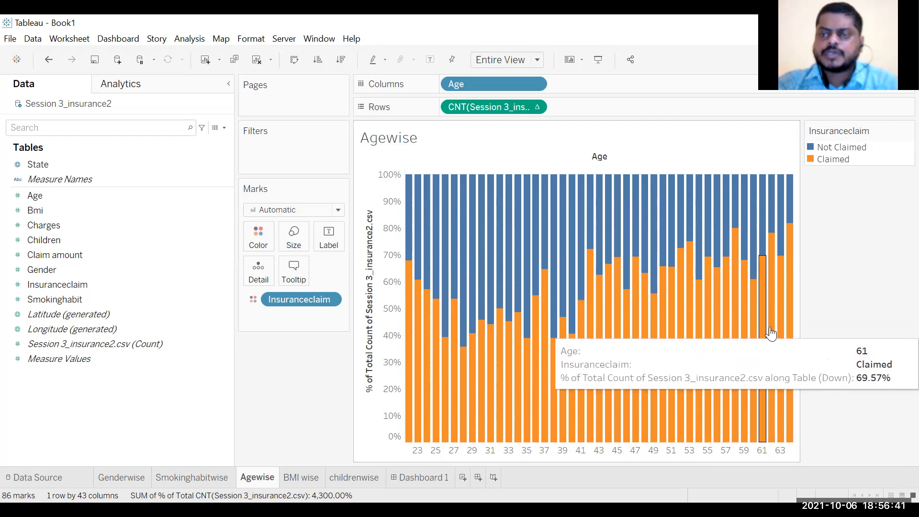
pyautogui.moveTo(673, 368)
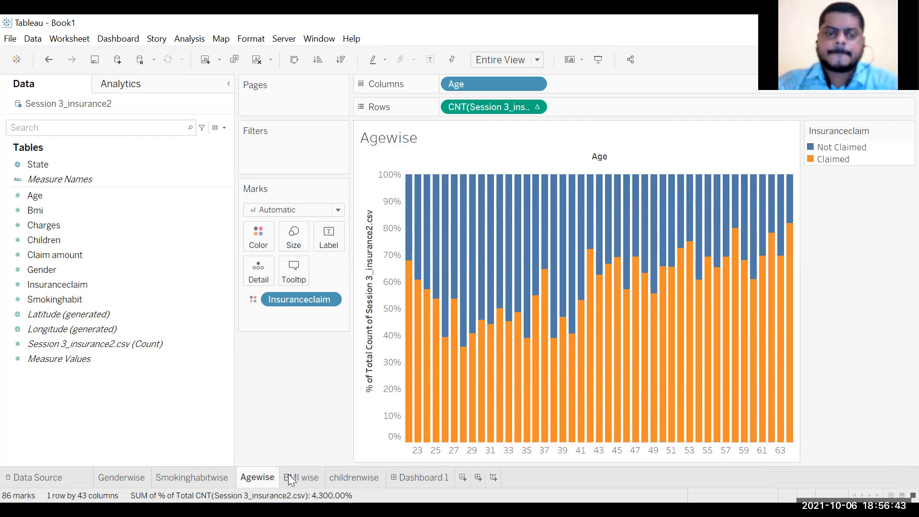
pyautogui.moveTo(265, 478)
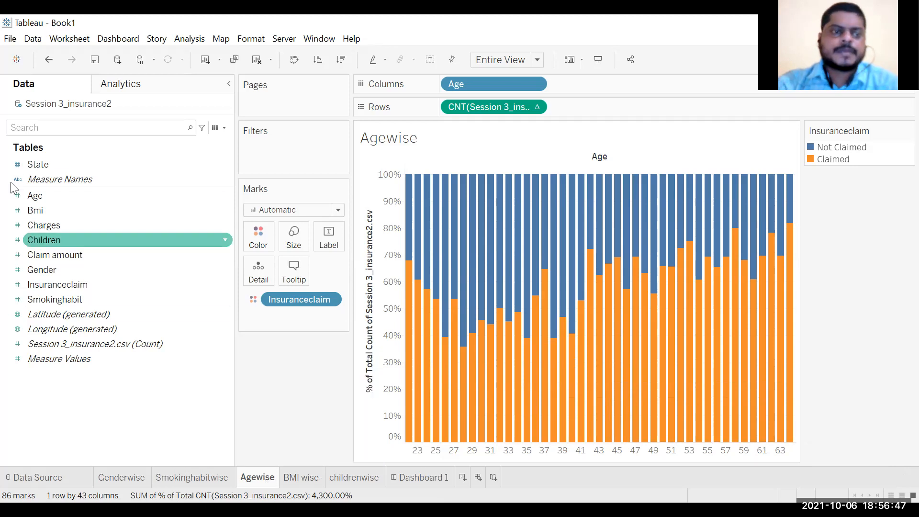
# Create an Age (bin) field from Age with a bin size of 5
pyautogui.rightClick(35, 195)
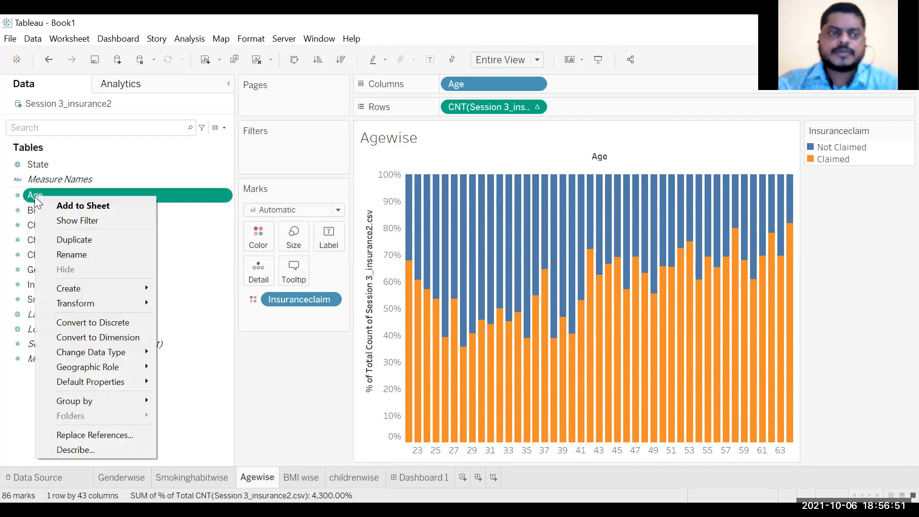
pyautogui.moveTo(89, 286)
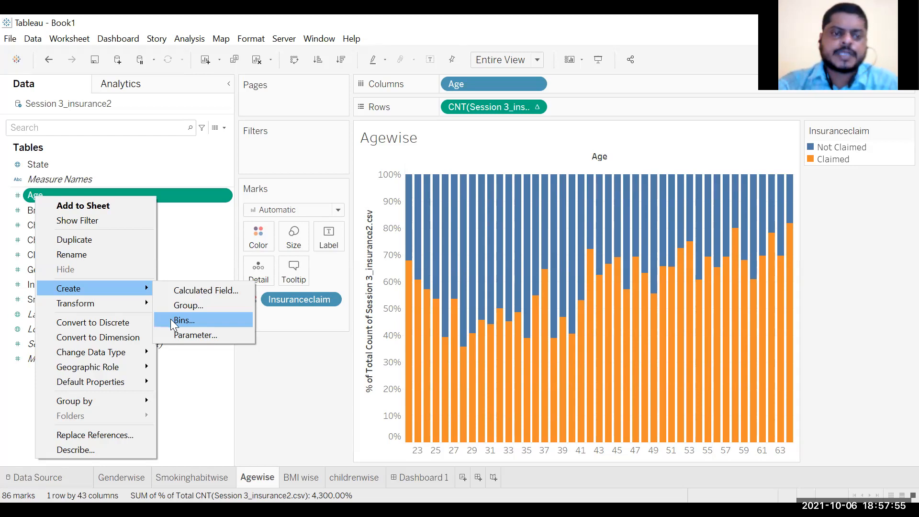
pyautogui.press('Return')
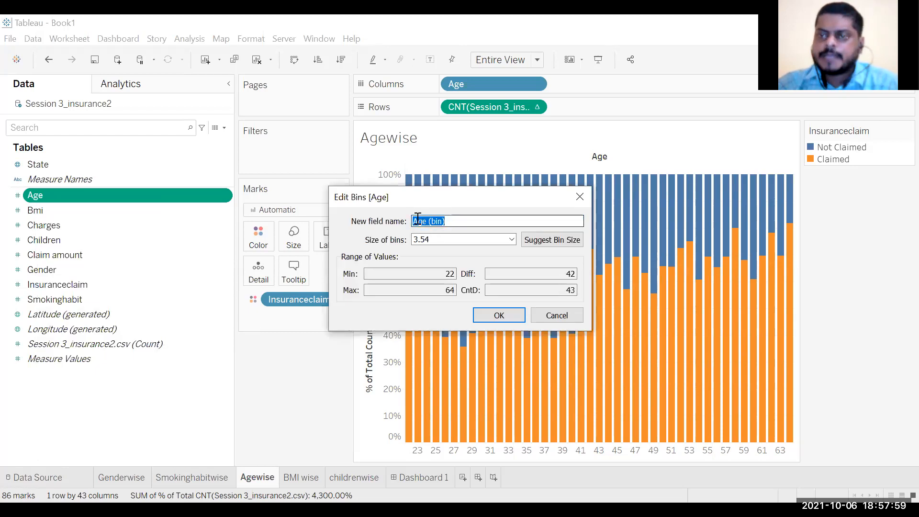
pyautogui.click(435, 240)
pyautogui.moveTo(435, 241); pyautogui.dragTo(396, 243)
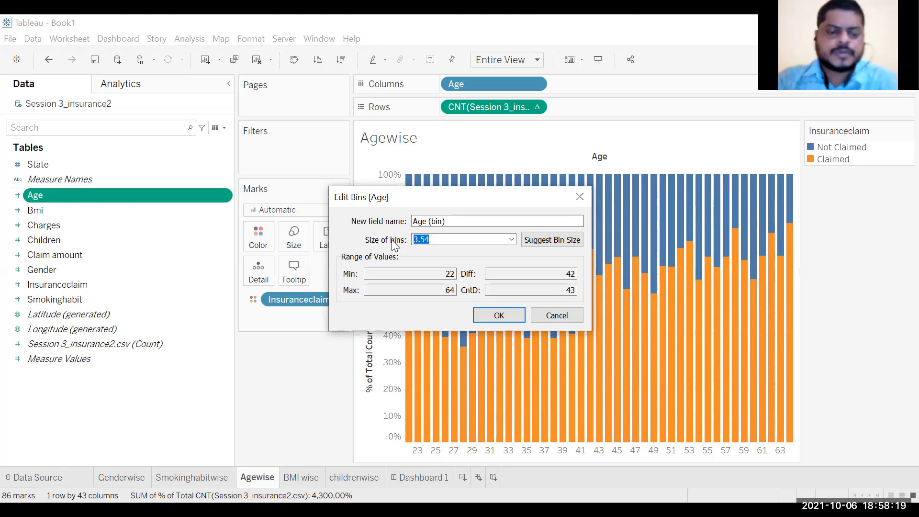
pyautogui.write('5')
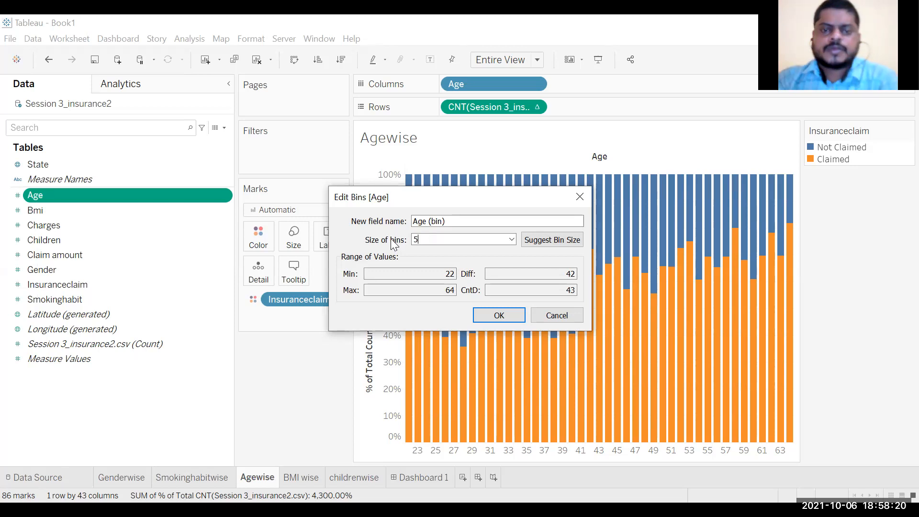
pyautogui.click(492, 316)
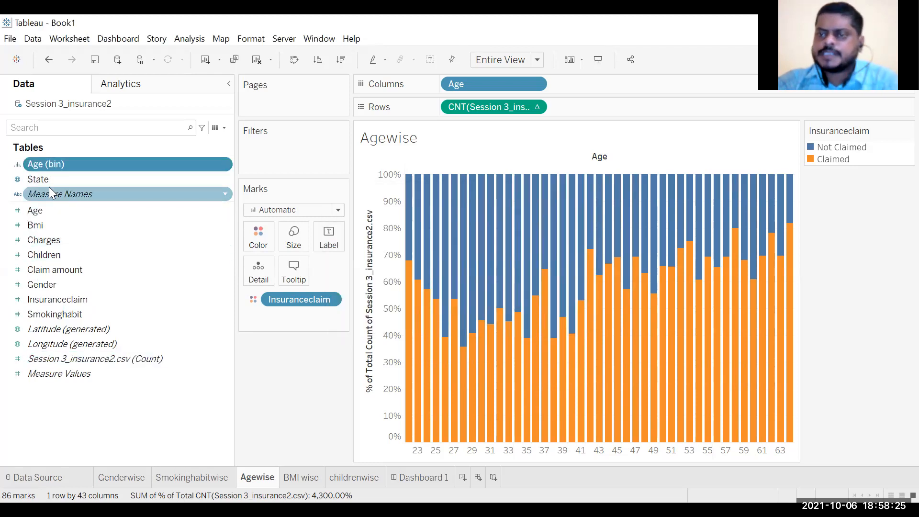
# Replace Age on Columns with Age (bin) in the Agewise chart
pyautogui.moveTo(49, 188)
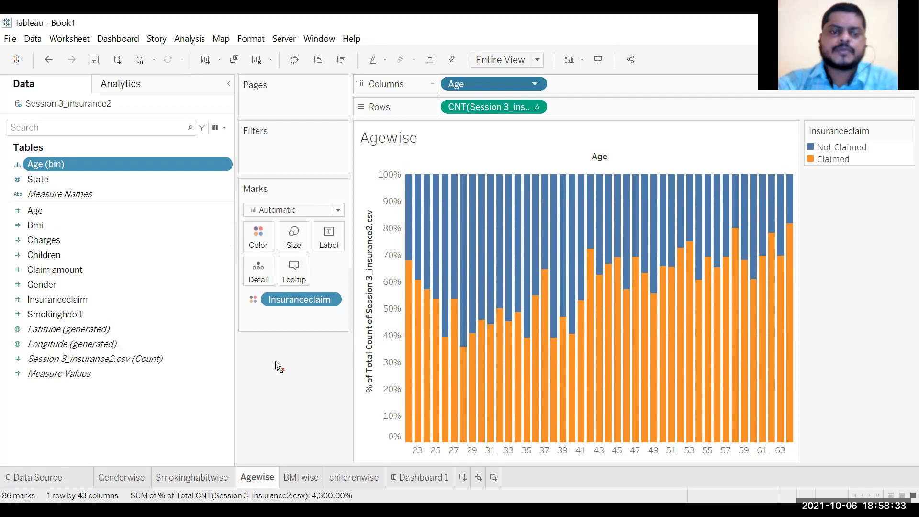
pyautogui.moveTo(272, 376); pyautogui.dragTo(270, 376)
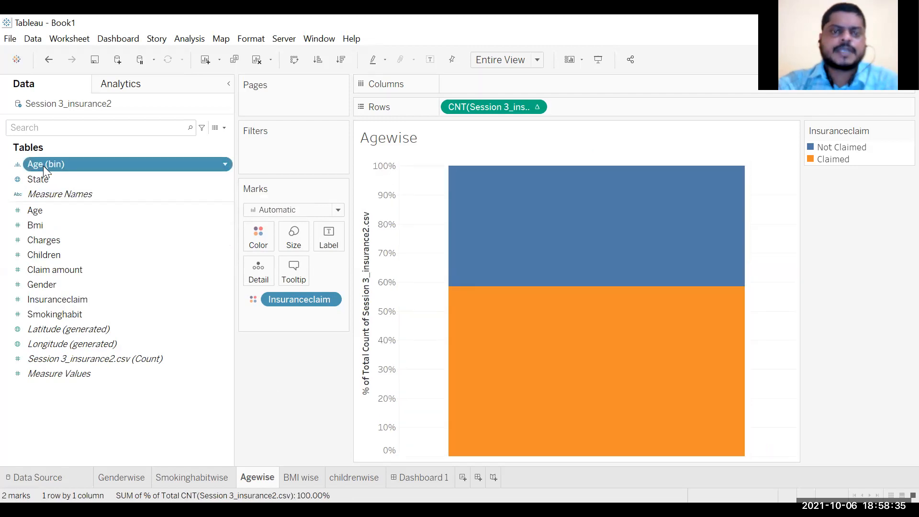
pyautogui.moveTo(363, 112); pyautogui.dragTo(460, 88)
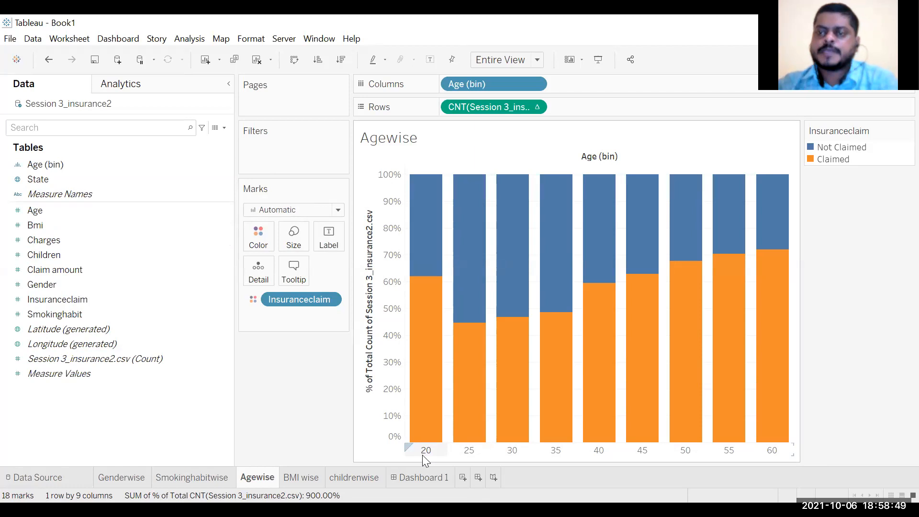
pyautogui.moveTo(421, 324)
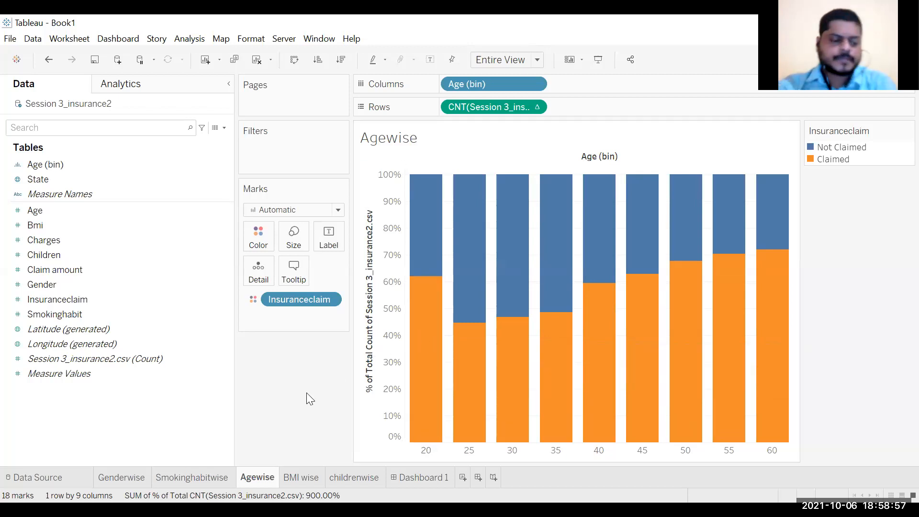
# Undo the swap of Age for Age (bin) on Columns
pyautogui.hotkey('ctrl', 'z')
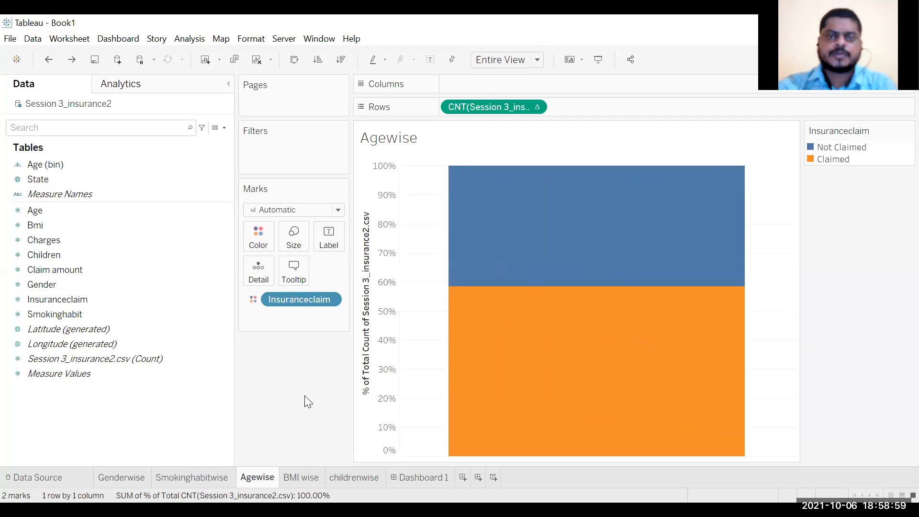
pyautogui.hotkey('ctrl', 'y')
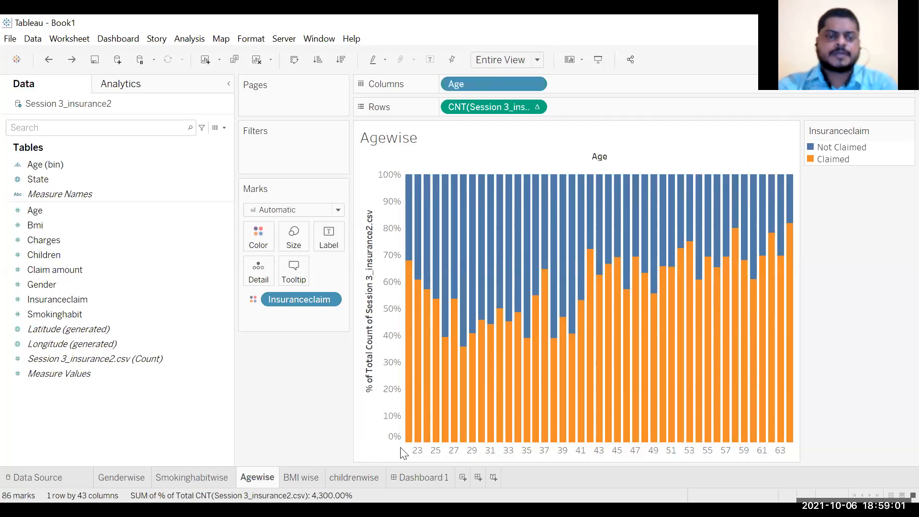
# Duplicate the Agewise worksheet and rename the copy Agegroup wise
pyautogui.rightClick(267, 479)
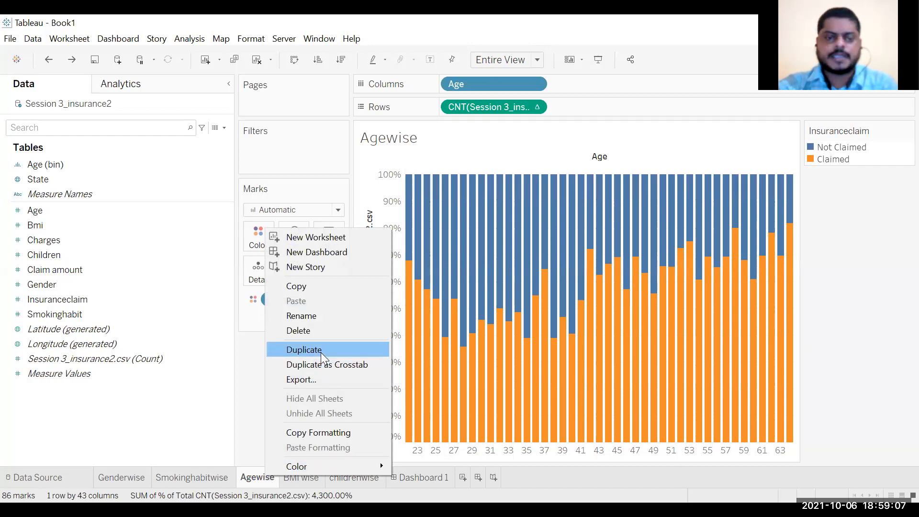
pyautogui.click(321, 352)
pyautogui.doubleClick(309, 478)
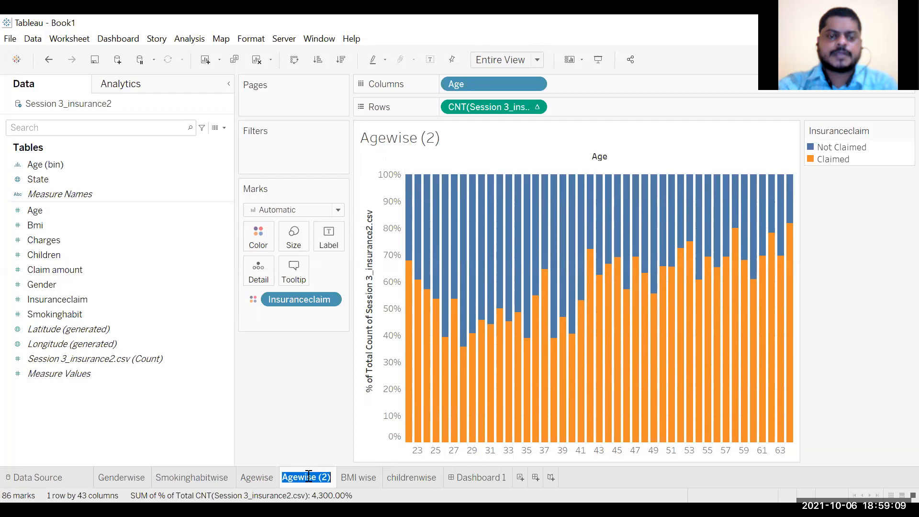
pyautogui.click(300, 476)
pyautogui.hotkey('shift', 'End')
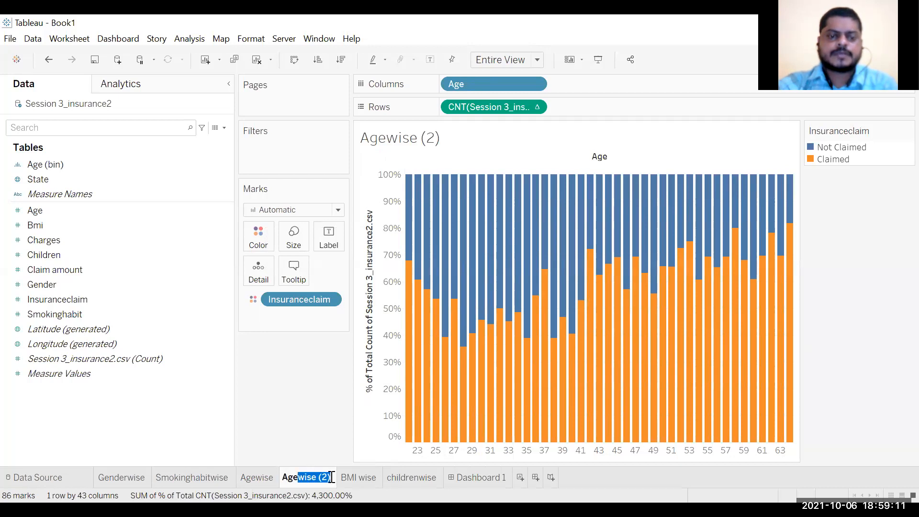
pyautogui.write('group')
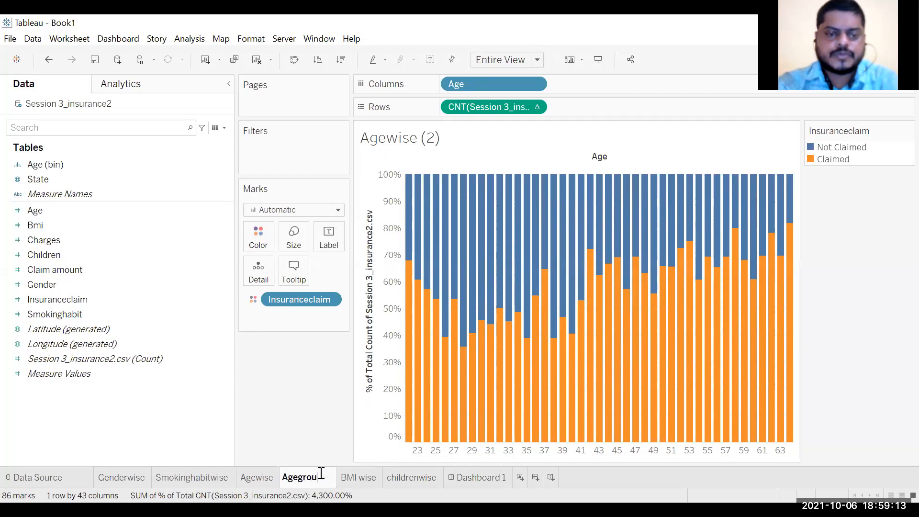
pyautogui.write(' wise')
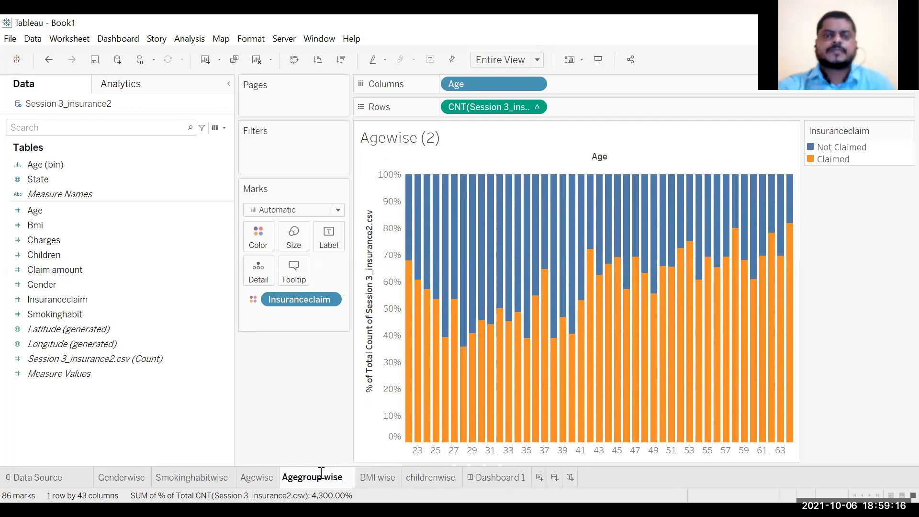
pyautogui.click(438, 163)
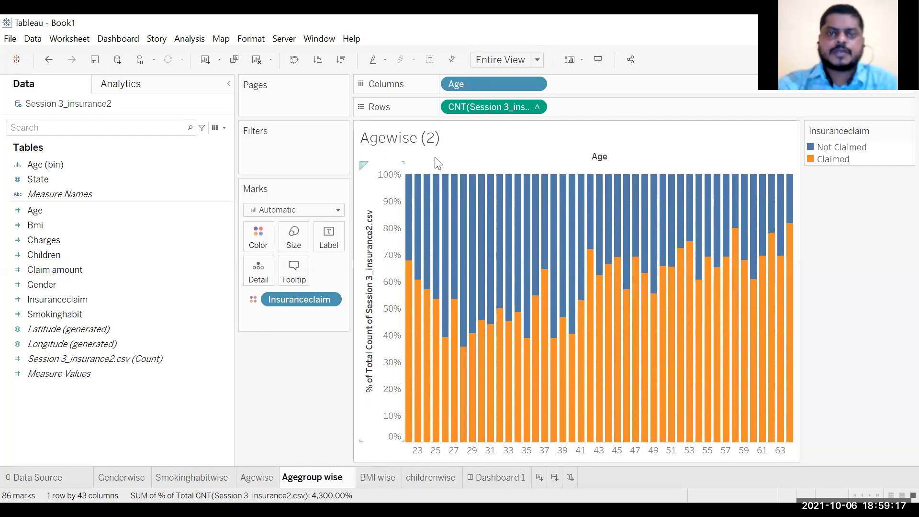
# Replace Age on Columns with Age (bin) in the Agegroup wise chart
pyautogui.moveTo(168, 398); pyautogui.dragTo(158, 398)
pyautogui.click(58, 163)
pyautogui.moveTo(499, 95); pyautogui.dragTo(512, 87)
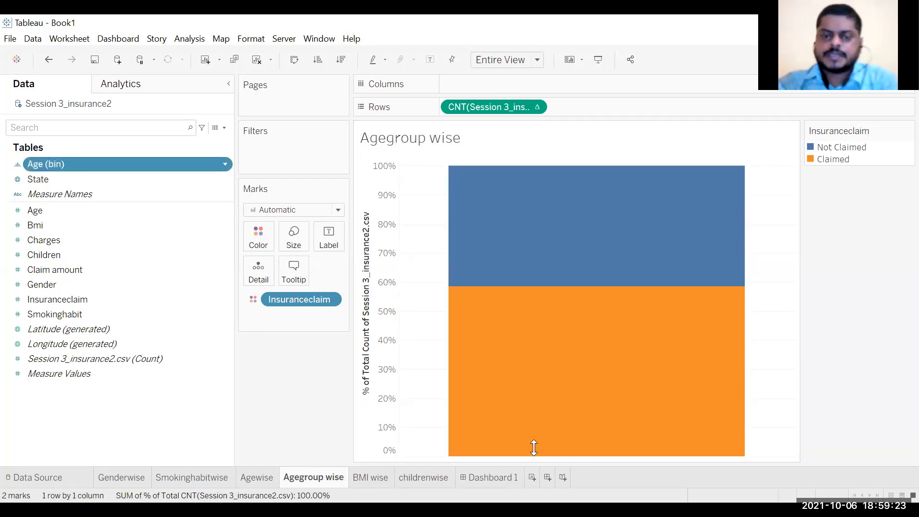
pyautogui.moveTo(534, 447); pyautogui.dragTo(431, 455)
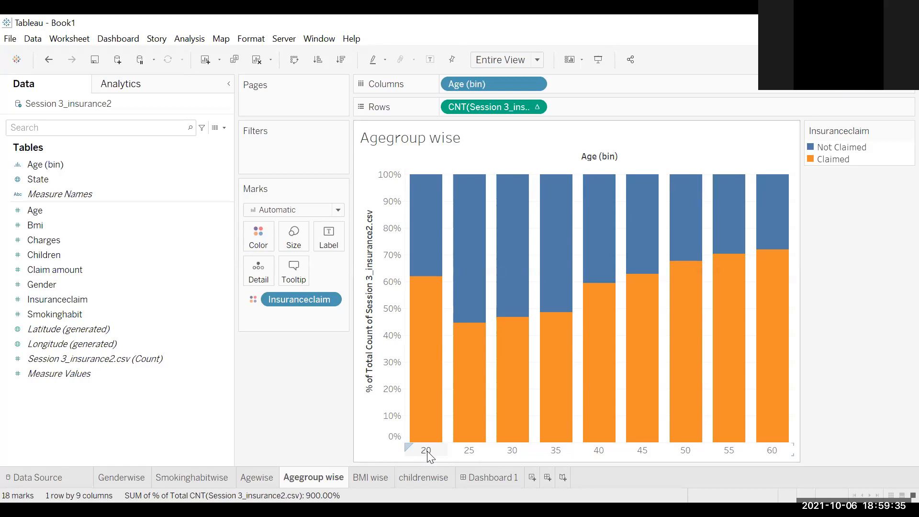
# Convert the Age (bin) field on Columns from discrete to continuous
pyautogui.moveTo(435, 382)
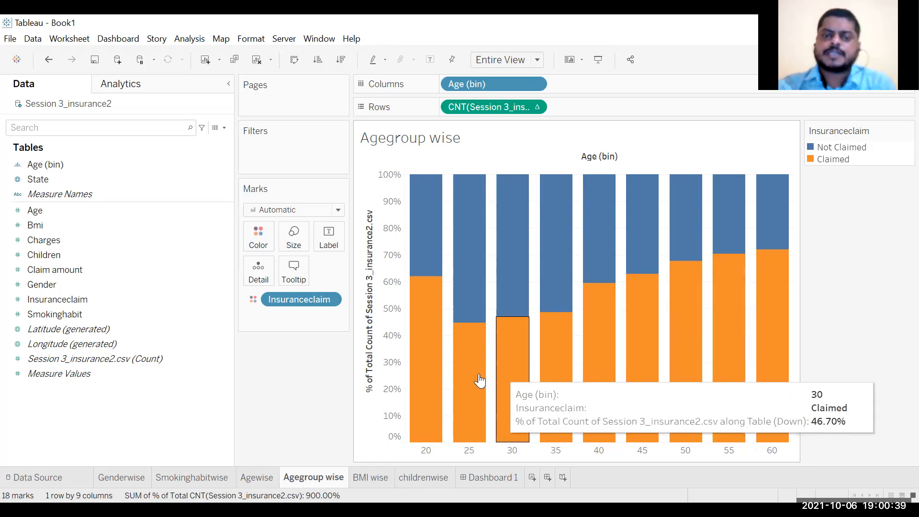
pyautogui.moveTo(436, 370)
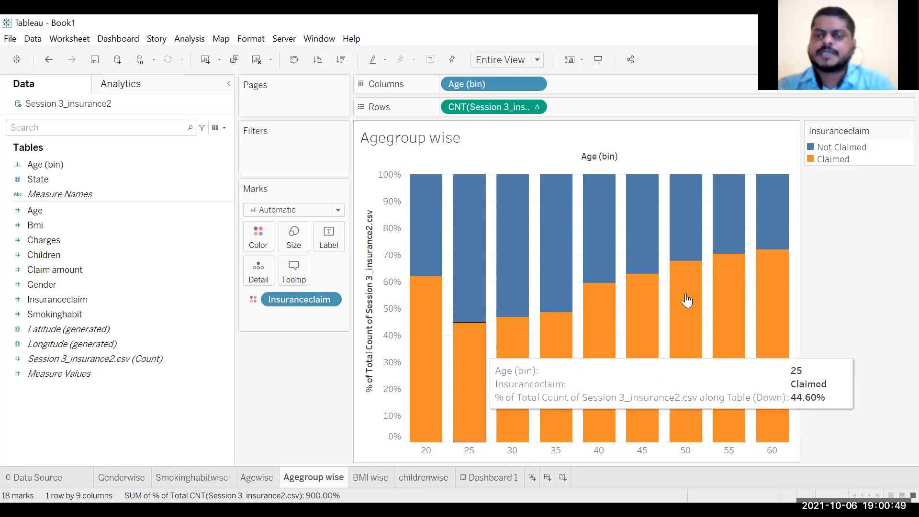
pyautogui.moveTo(772, 298)
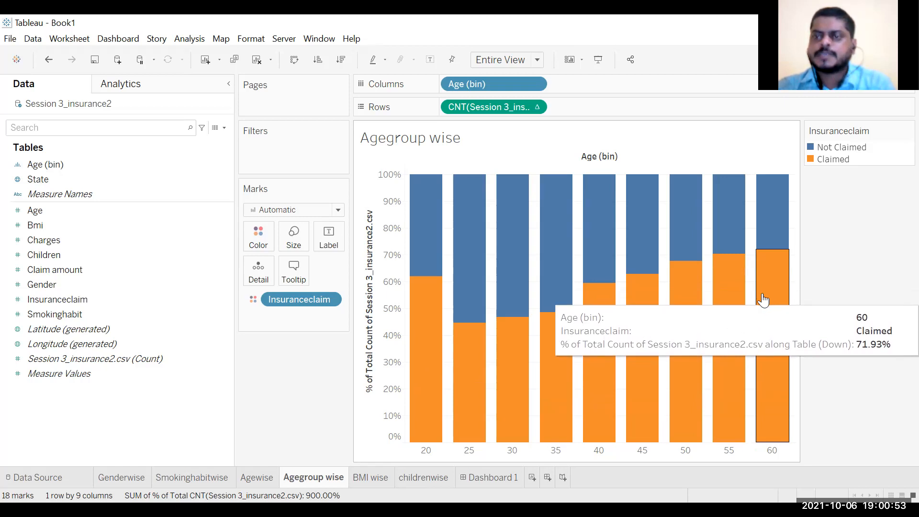
pyautogui.moveTo(728, 289)
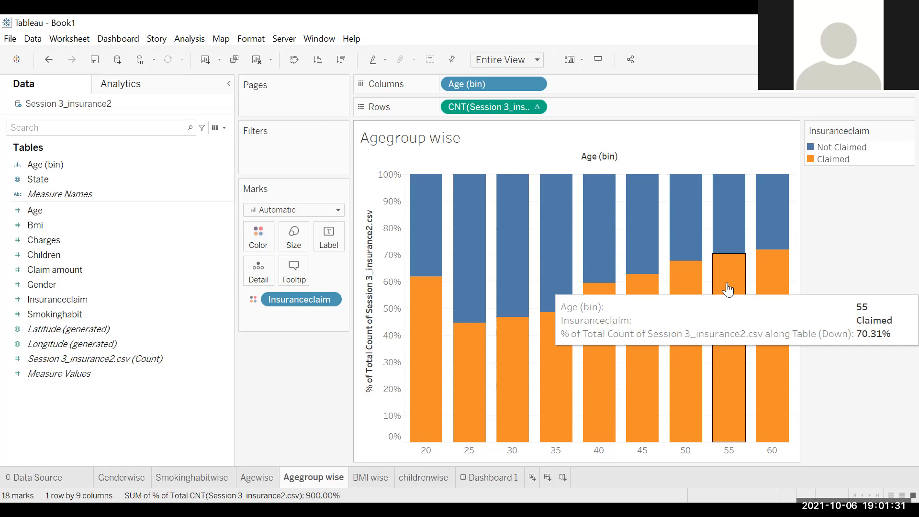
pyautogui.click(550, 145)
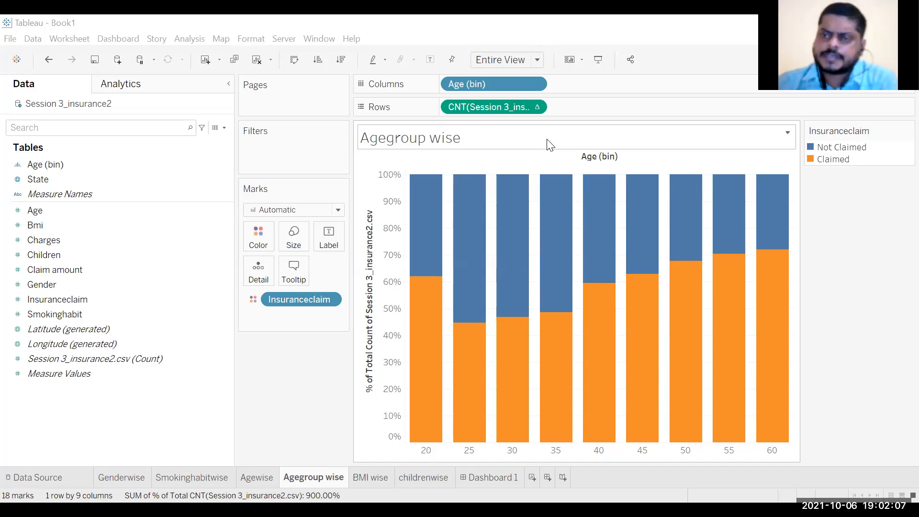
pyautogui.click(534, 84)
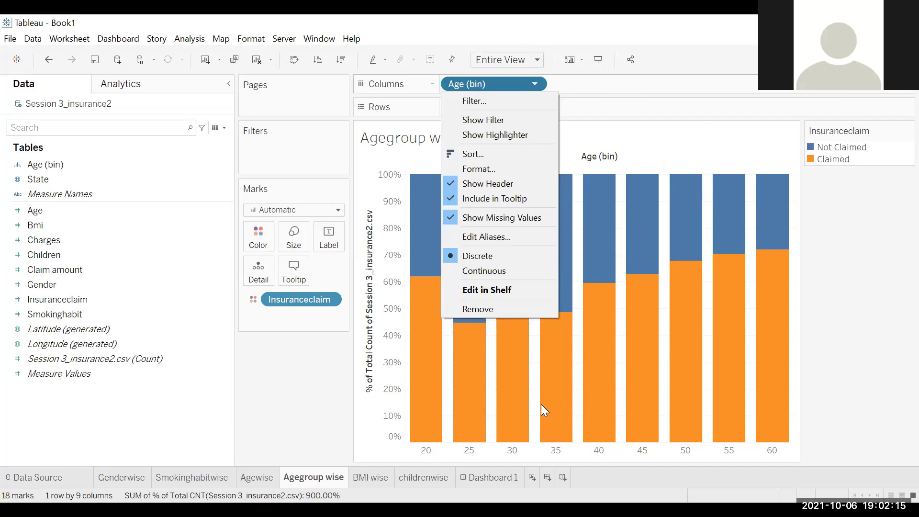
pyautogui.click(508, 275)
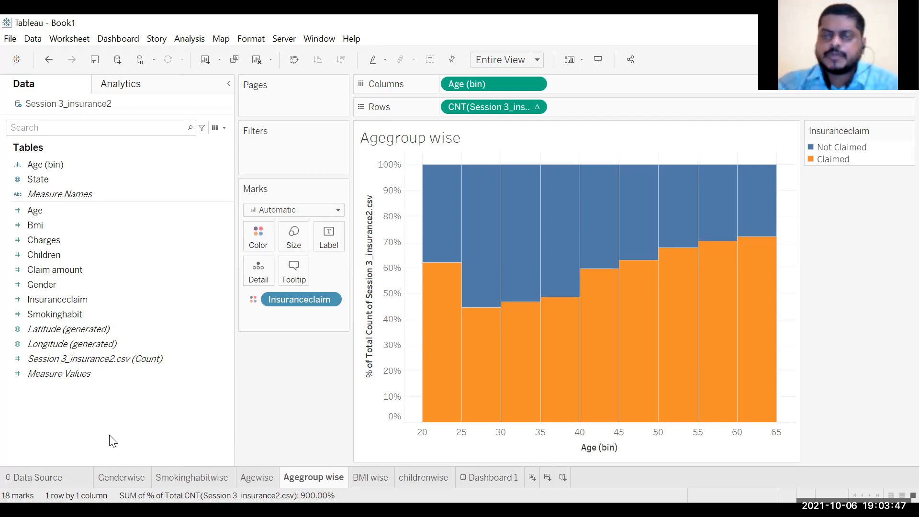
pyautogui.rightClick(77, 434)
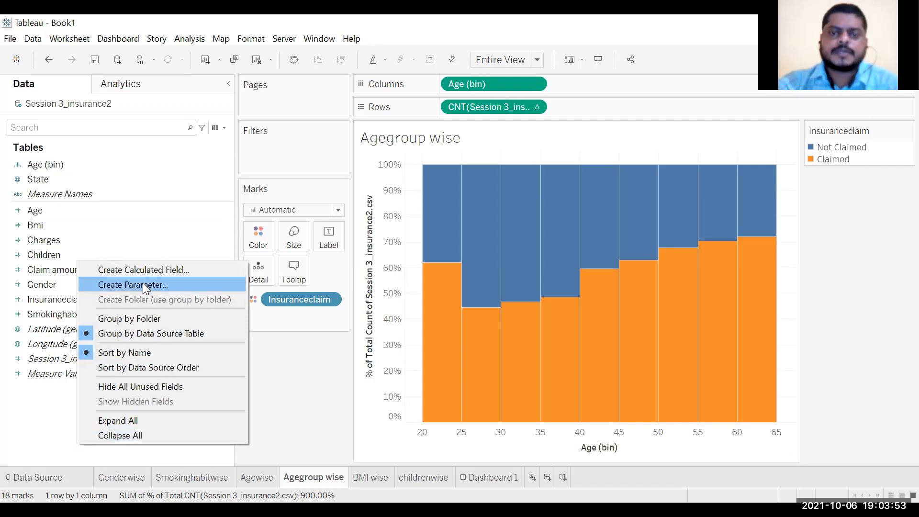
pyautogui.press('Return')
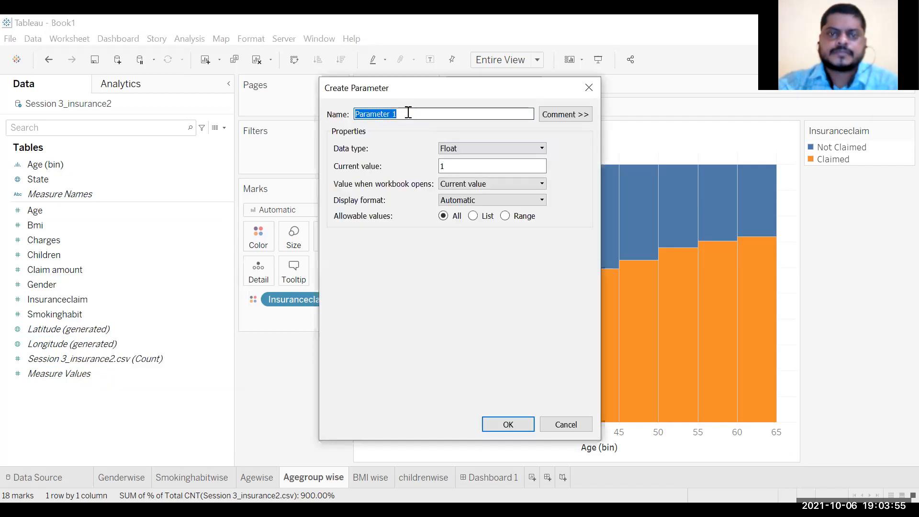
pyautogui.click(408, 109)
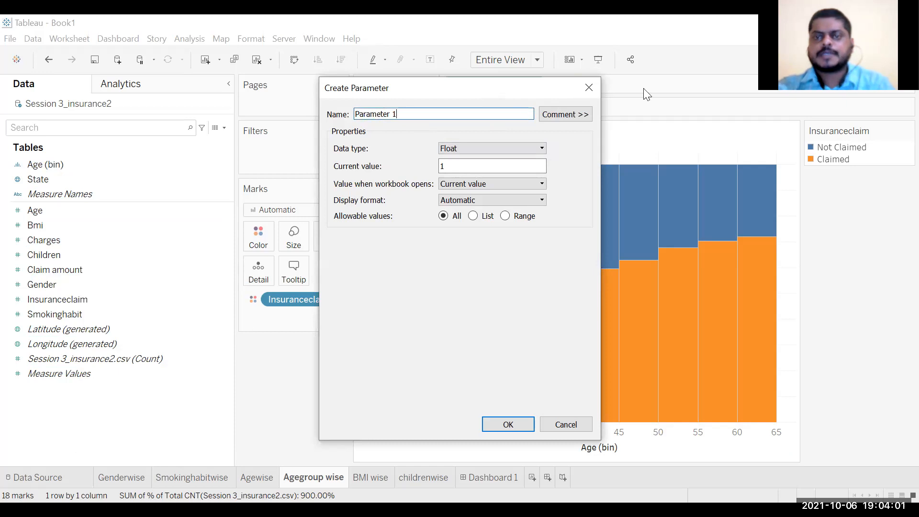
pyautogui.click(594, 83)
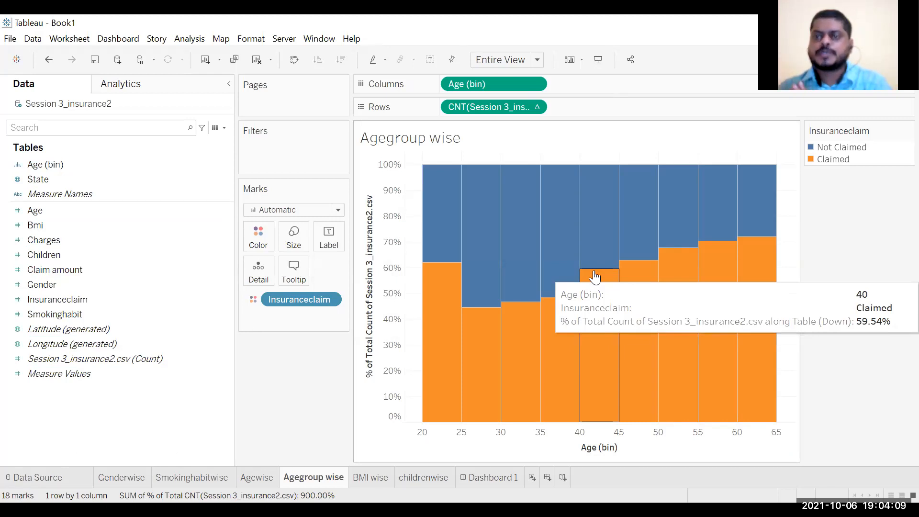
# Start a new parameter named Agegroup_Parameter with the Integer data type and Range as its allowable values
pyautogui.moveTo(457, 410)
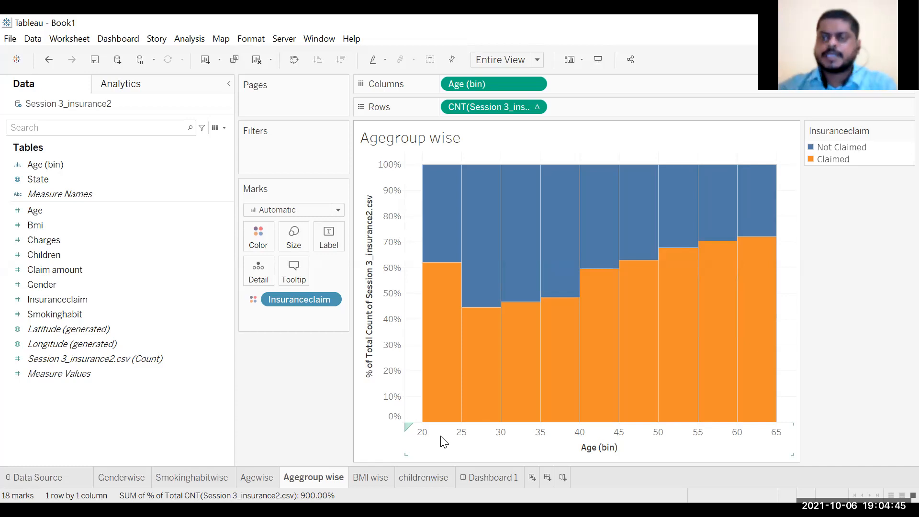
pyautogui.rightClick(116, 424)
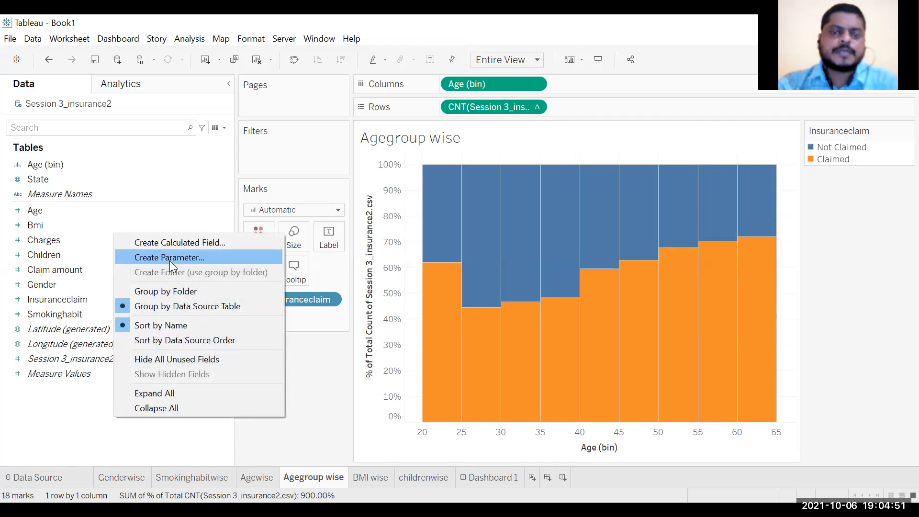
pyautogui.moveTo(401, 114); pyautogui.dragTo(339, 108)
pyautogui.write('Age')
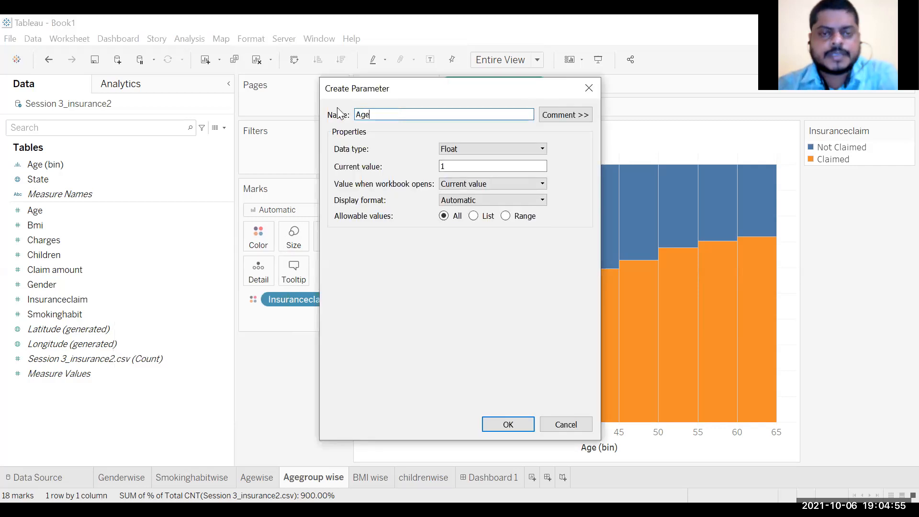
pyautogui.write('group')
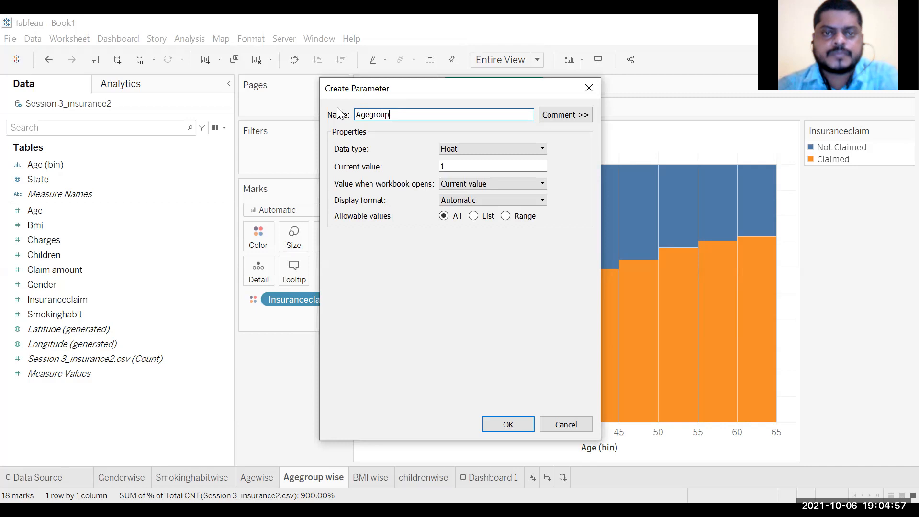
pyautogui.write('_Parameter')
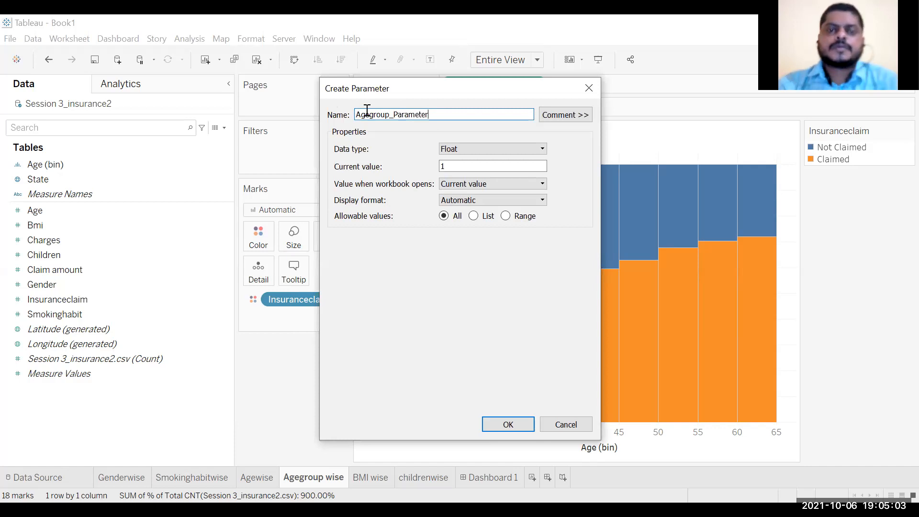
pyautogui.click(537, 159)
pyautogui.click(471, 166)
pyautogui.click(504, 216)
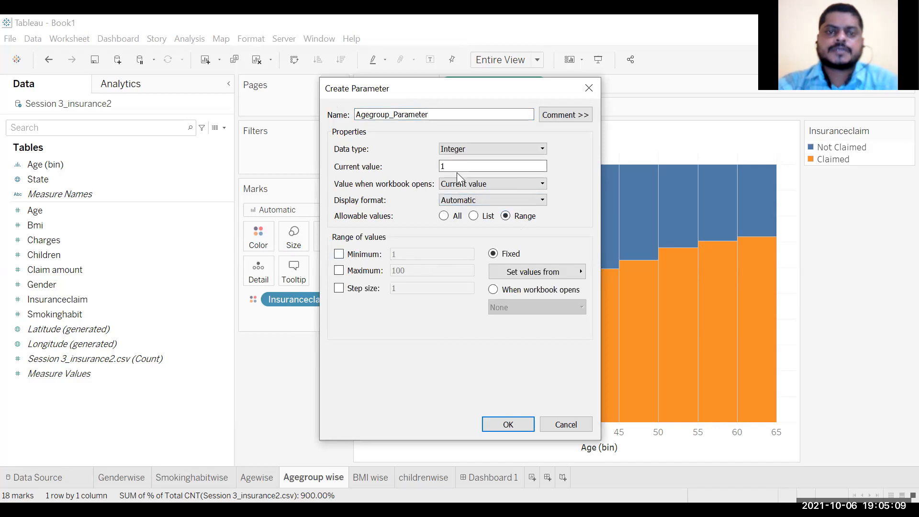
# Set the parameter's range to a minimum of 5, a maximum of 20 and a step size of 5, and create it
pyautogui.click(339, 254)
pyautogui.click(338, 270)
pyautogui.click(339, 288)
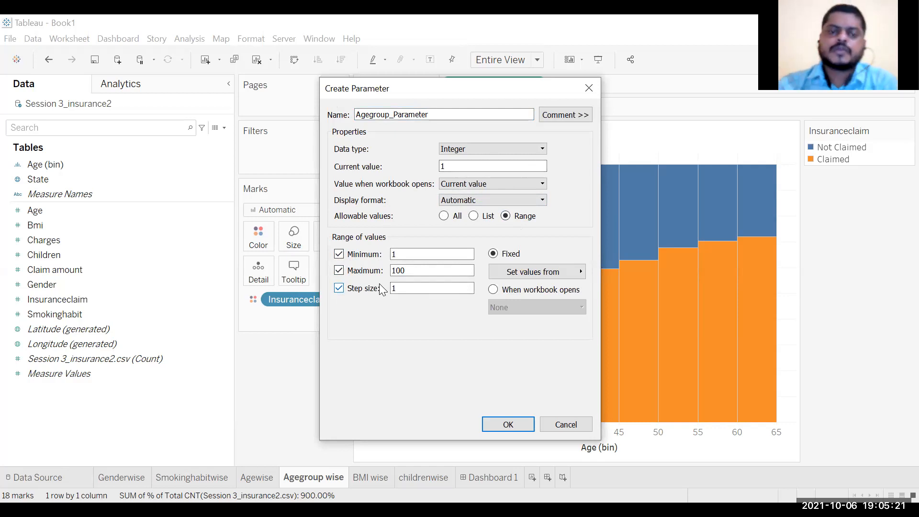
pyautogui.doubleClick(400, 256)
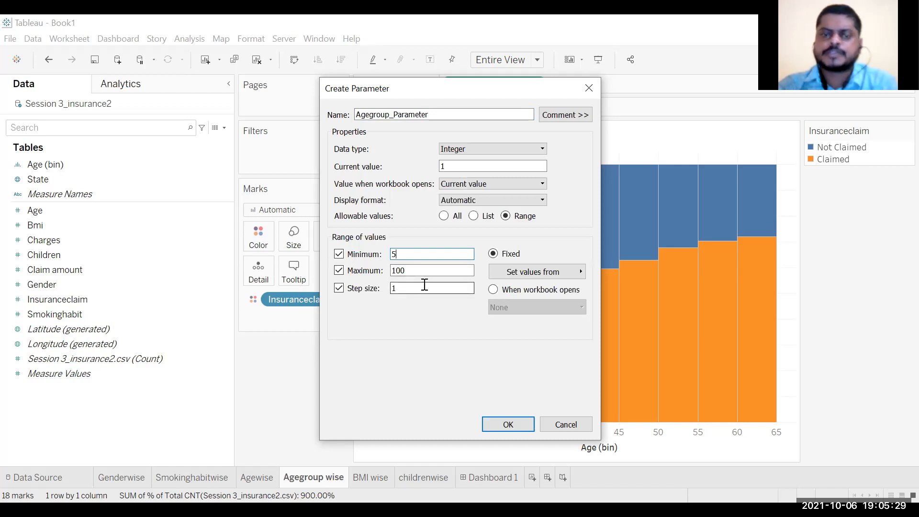
pyautogui.doubleClick(412, 271)
pyautogui.write('20')
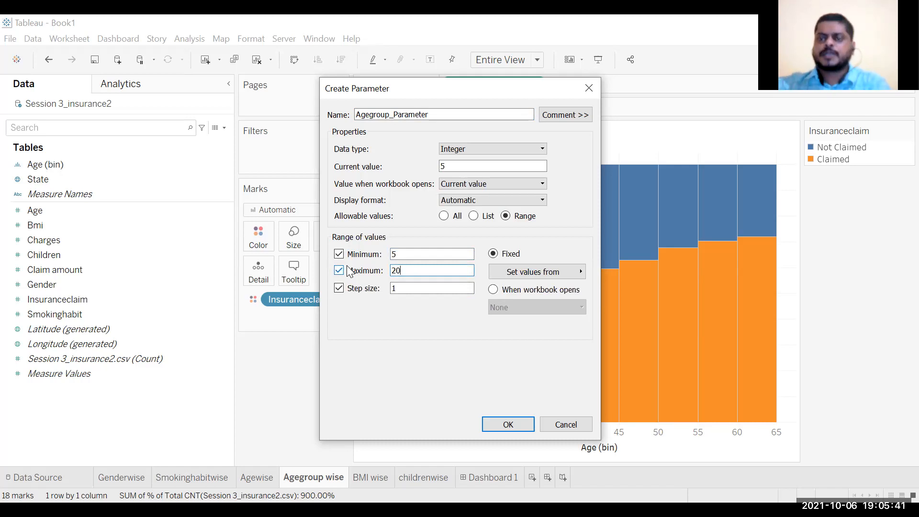
pyautogui.doubleClick(399, 292)
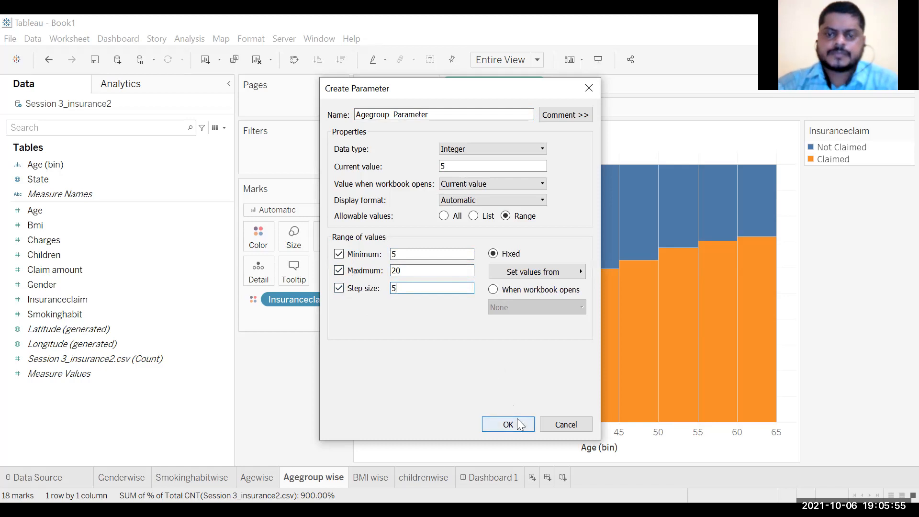
pyautogui.press('Return')
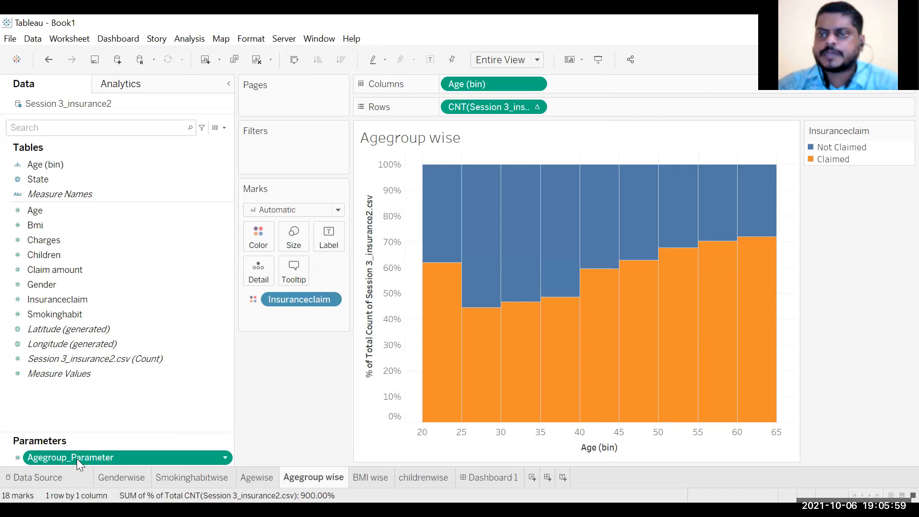
# Edit the Age (bin) field so that Agegroup_Parameter sets its bin size
pyautogui.rightClick(75, 165)
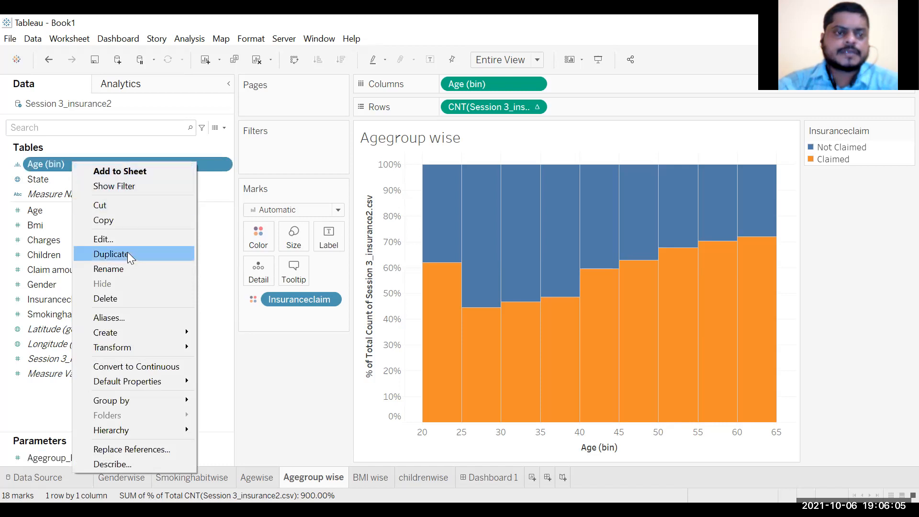
pyautogui.press('Return')
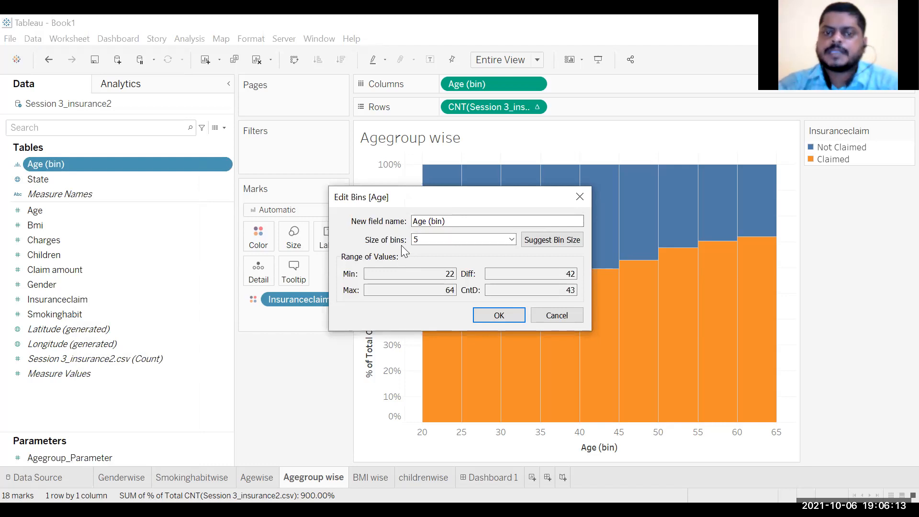
pyautogui.click(511, 239)
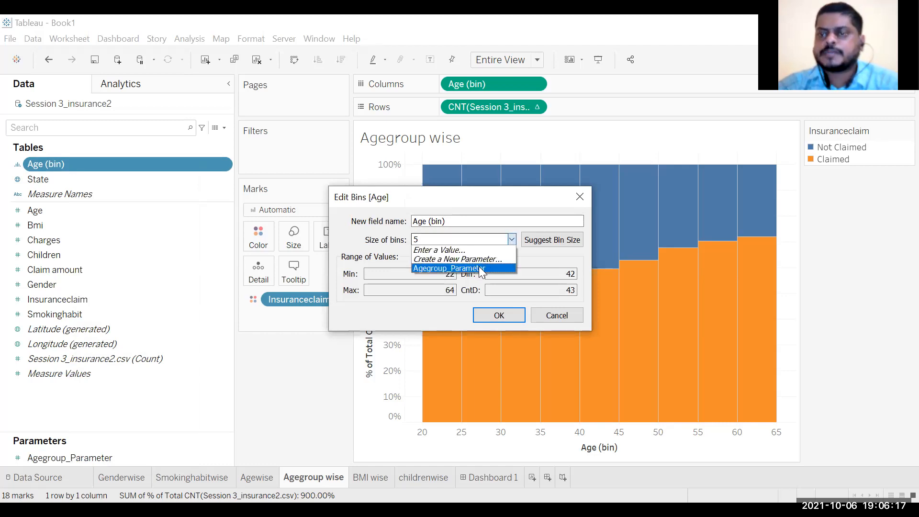
pyautogui.click(475, 268)
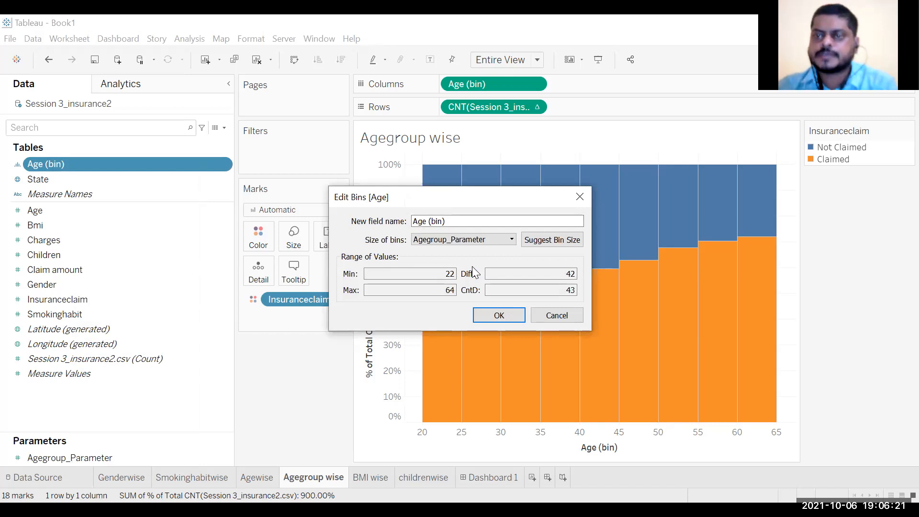
pyautogui.click(497, 316)
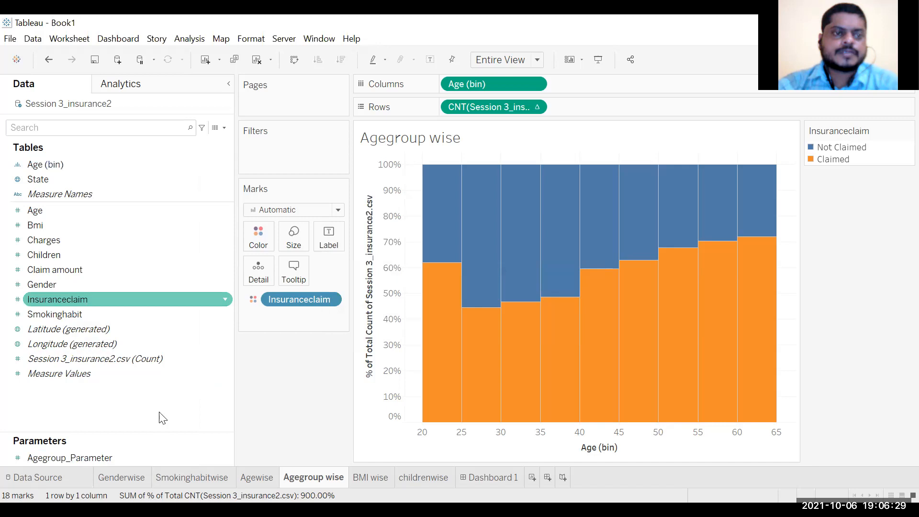
# Show the Agegroup_Parameter control beside the chart and set its value to 10
pyautogui.click(106, 457)
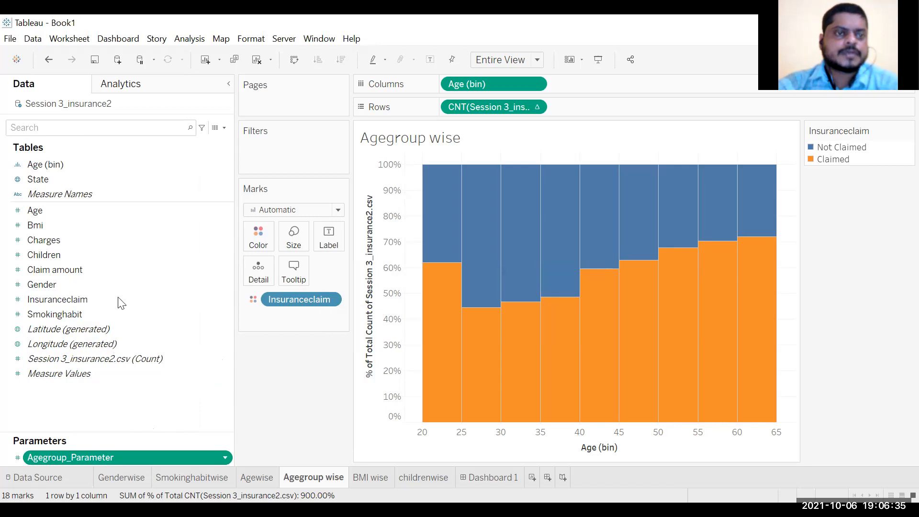
pyautogui.rightClick(116, 460)
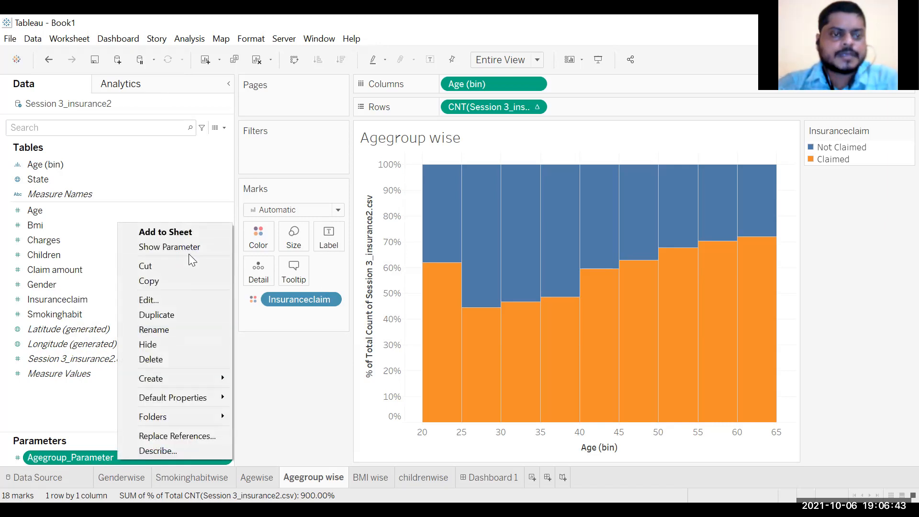
pyautogui.click(190, 246)
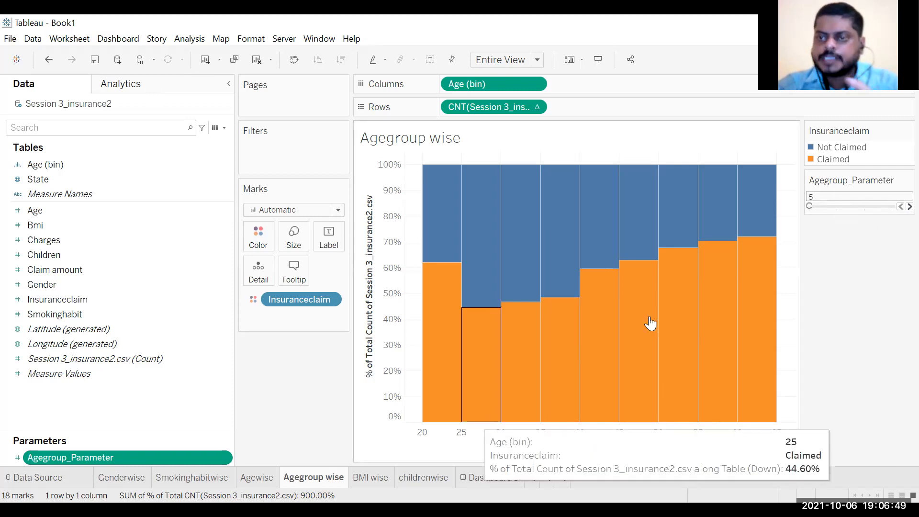
pyautogui.click(908, 207)
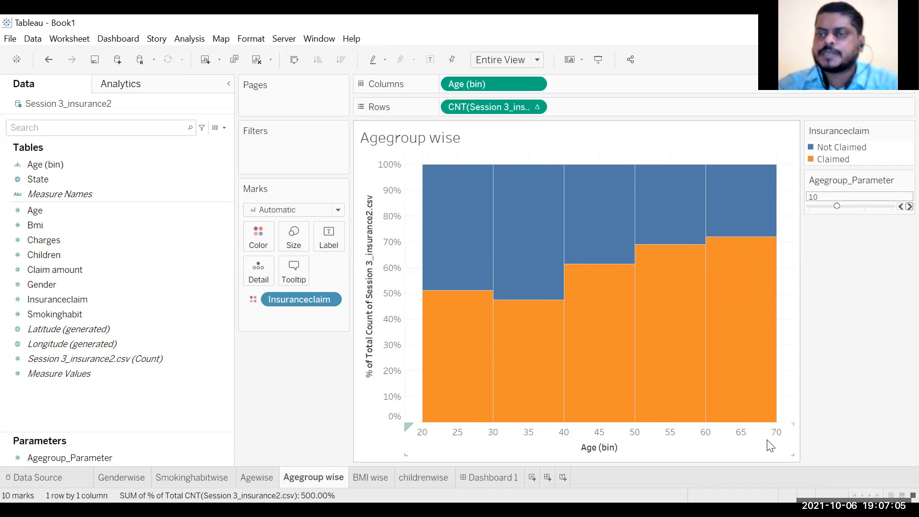
# Convert the Age (bin) field on Columns to discrete and raise Agegroup_Parameter to 15 and on to 20
pyautogui.click(538, 84)
pyautogui.click(503, 188)
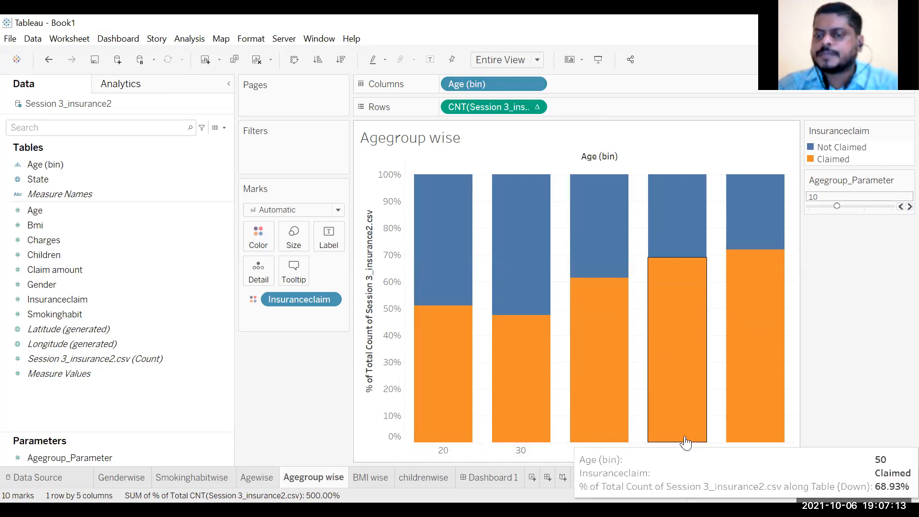
pyautogui.click(909, 207)
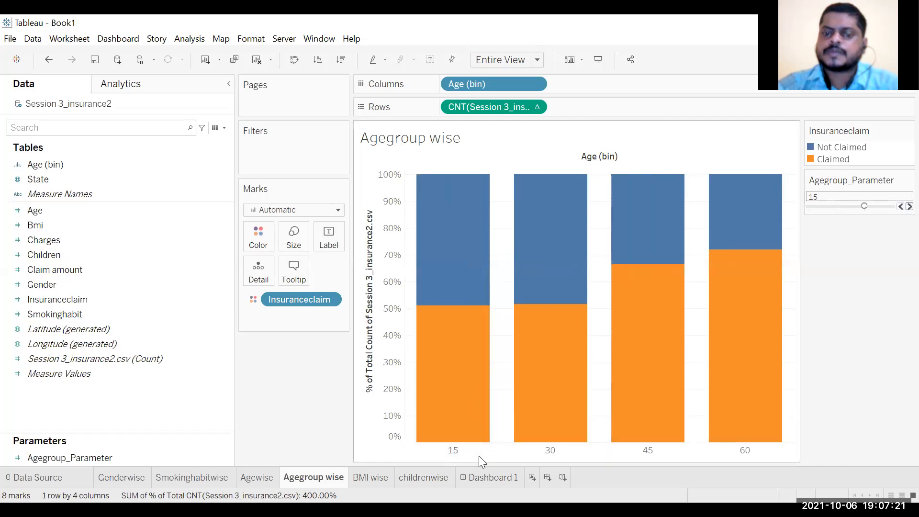
pyautogui.moveTo(549, 448)
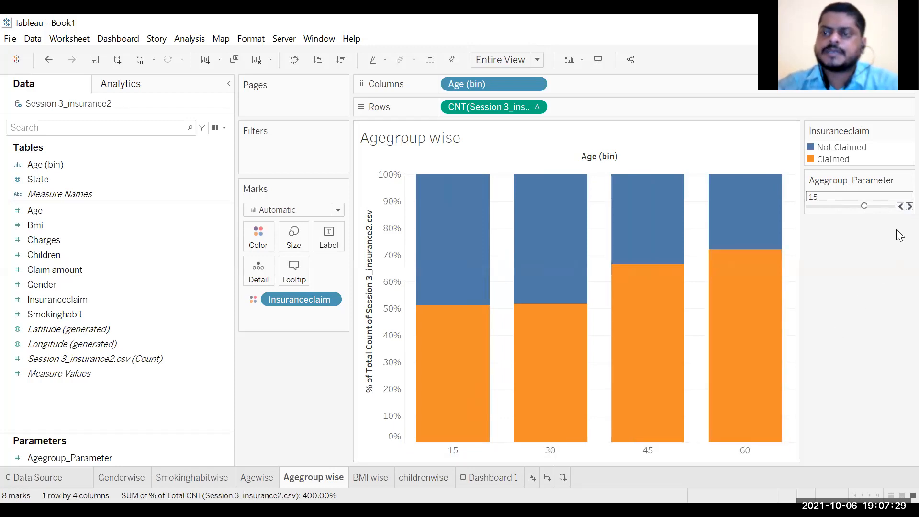
pyautogui.click(909, 206)
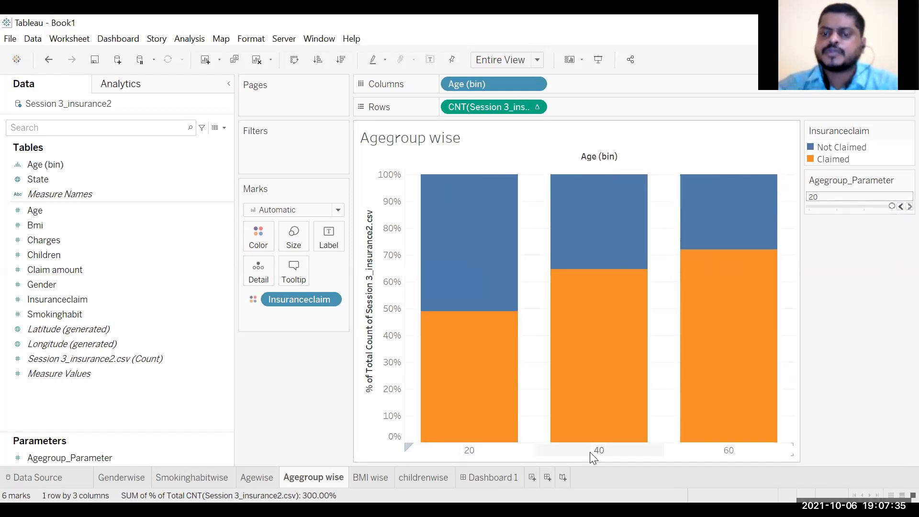
pyautogui.moveTo(702, 445)
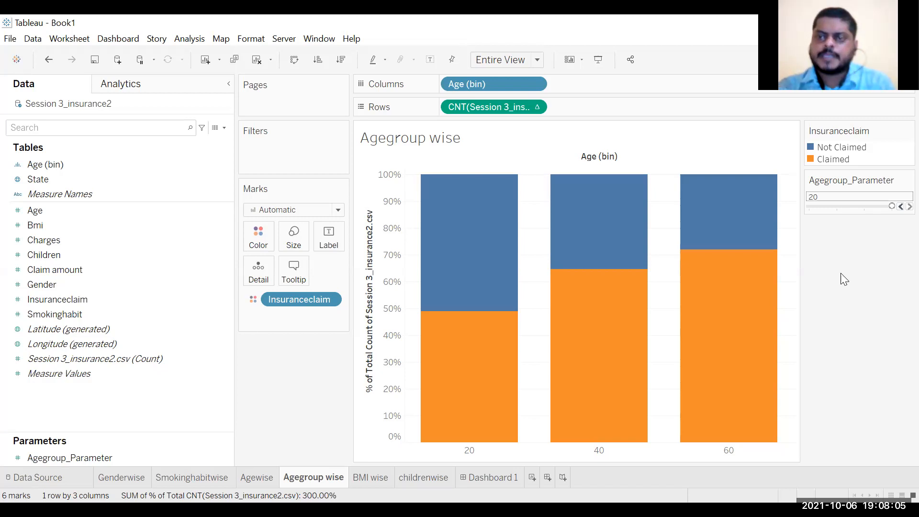
# Open Agegroup_Parameter for editing, review its range of values, and leave it without changes
pyautogui.click(112, 457)
pyautogui.rightClick(112, 457)
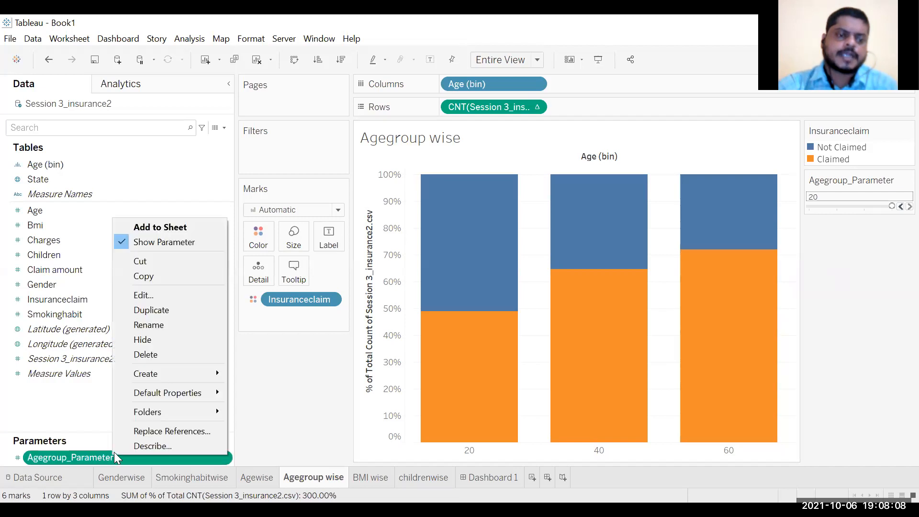
pyautogui.click(177, 302)
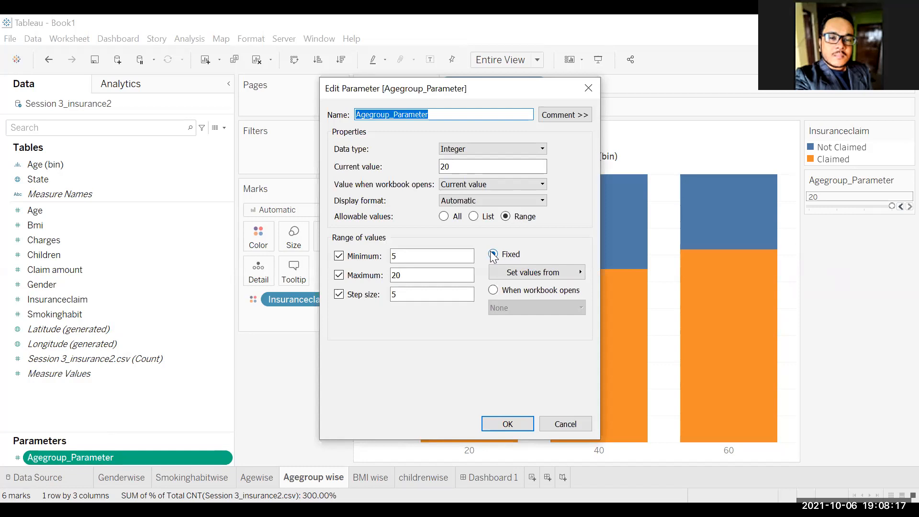
pyautogui.click(492, 251)
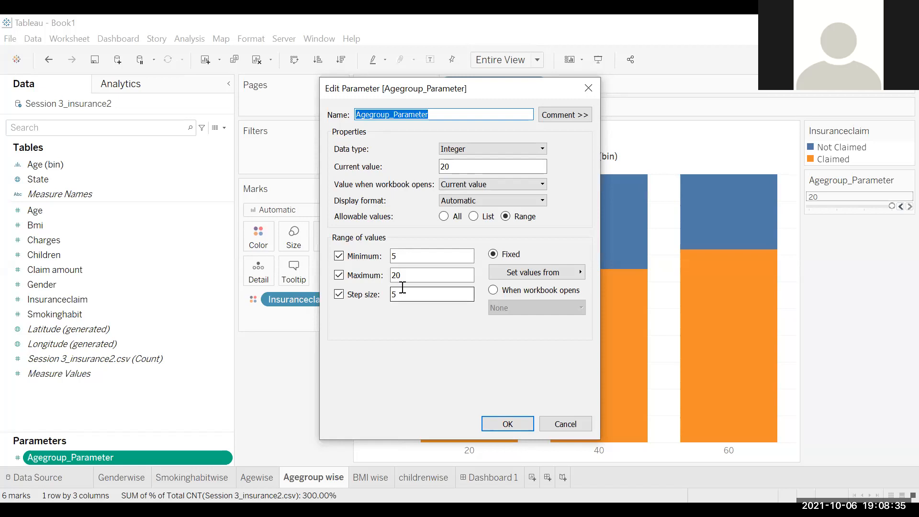
pyautogui.click(574, 429)
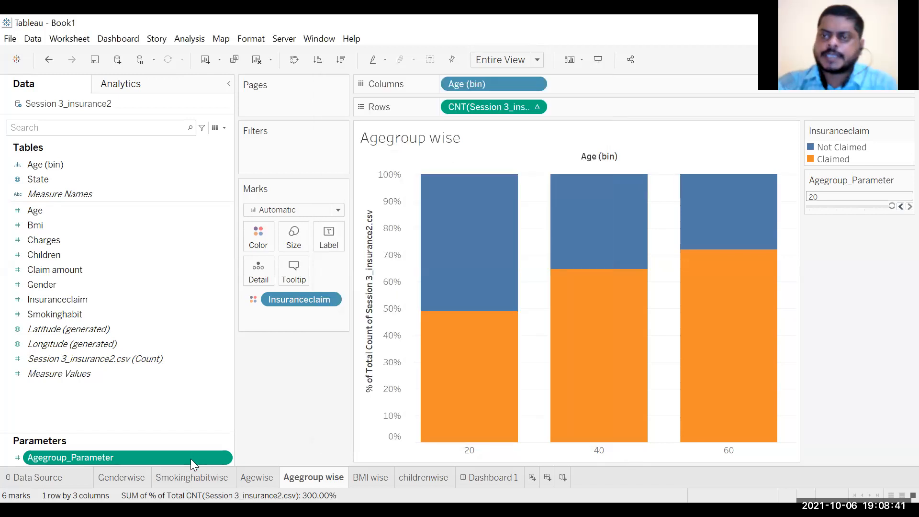
# Open the Age (bin) field's bin settings and review the options for the size of bins
pyautogui.rightClick(190, 459)
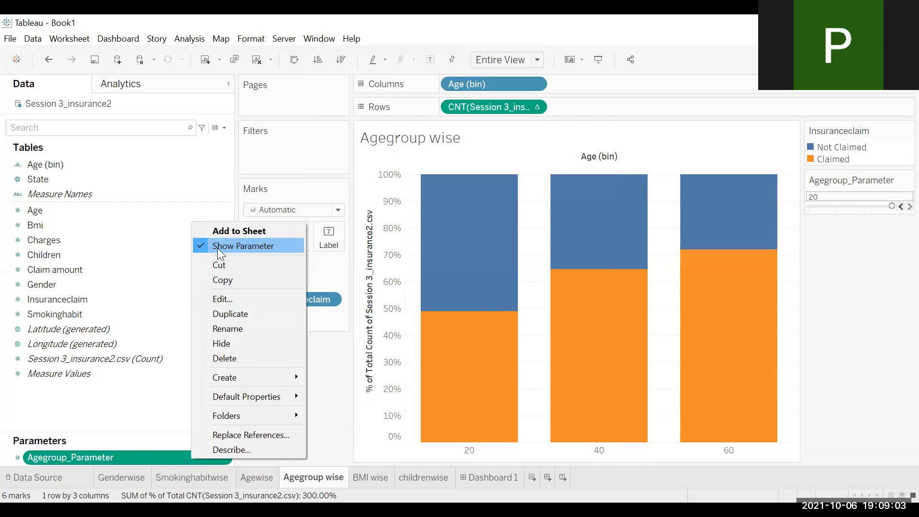
pyautogui.click(56, 164)
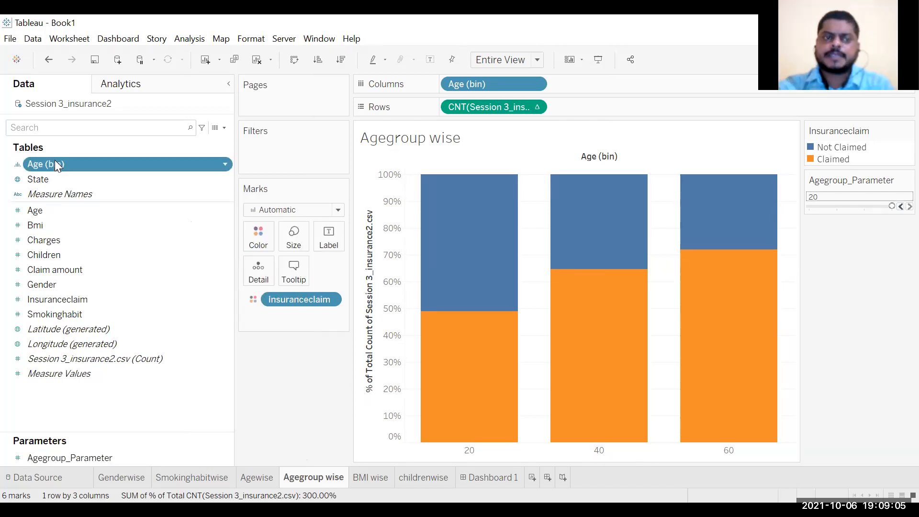
pyautogui.rightClick(56, 164)
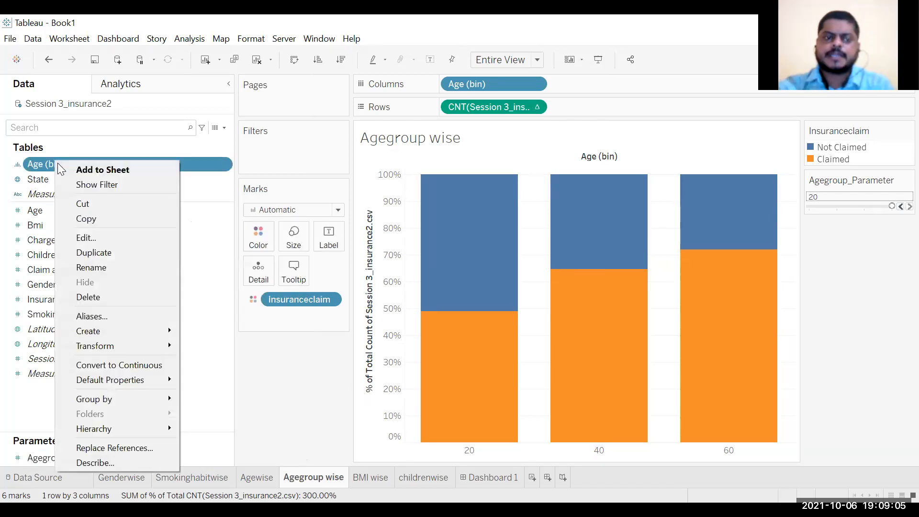
pyautogui.click(97, 237)
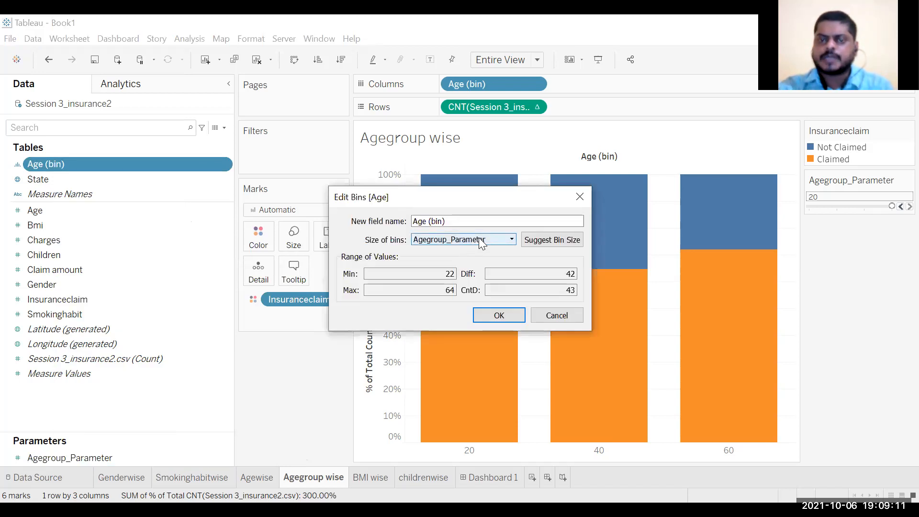
pyautogui.click(479, 239)
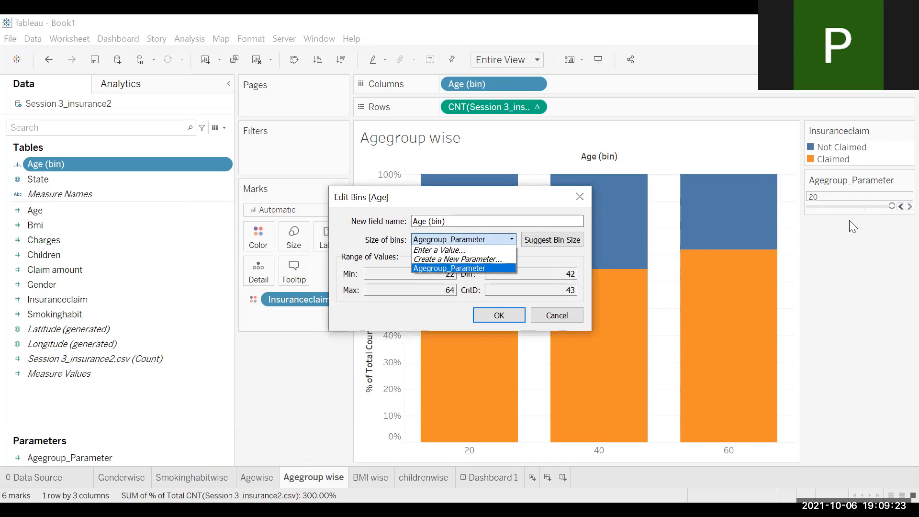
# Lower Agegroup_Parameter to 10 so the chart shows ten-year age groups
pyautogui.click(899, 207)
pyautogui.click(899, 207)
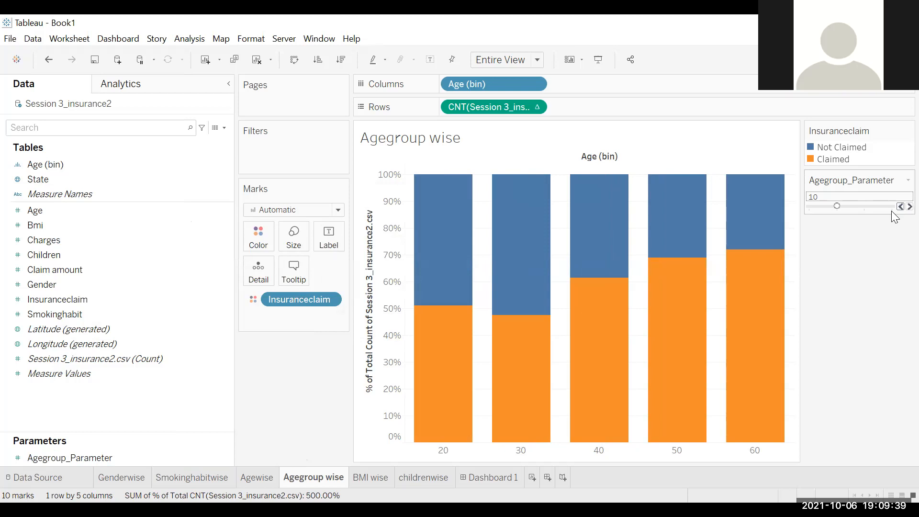
pyautogui.click(52, 458)
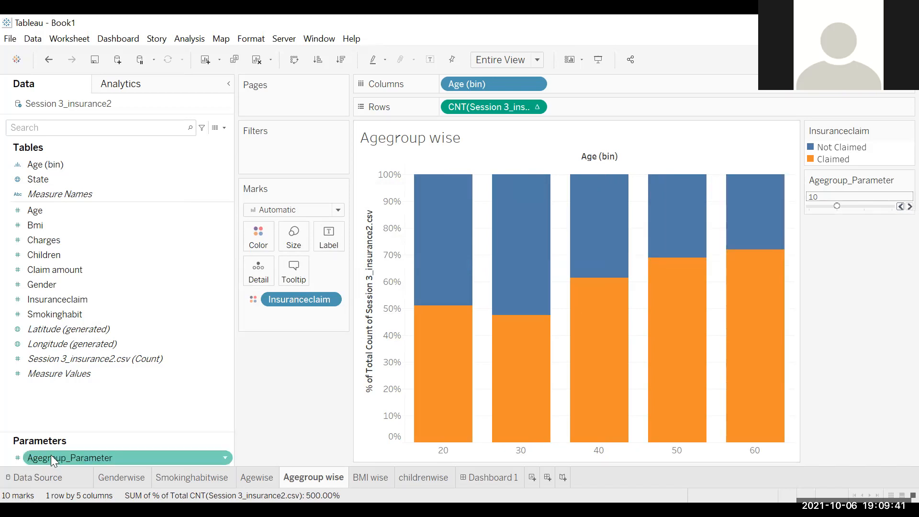
pyautogui.rightClick(95, 454)
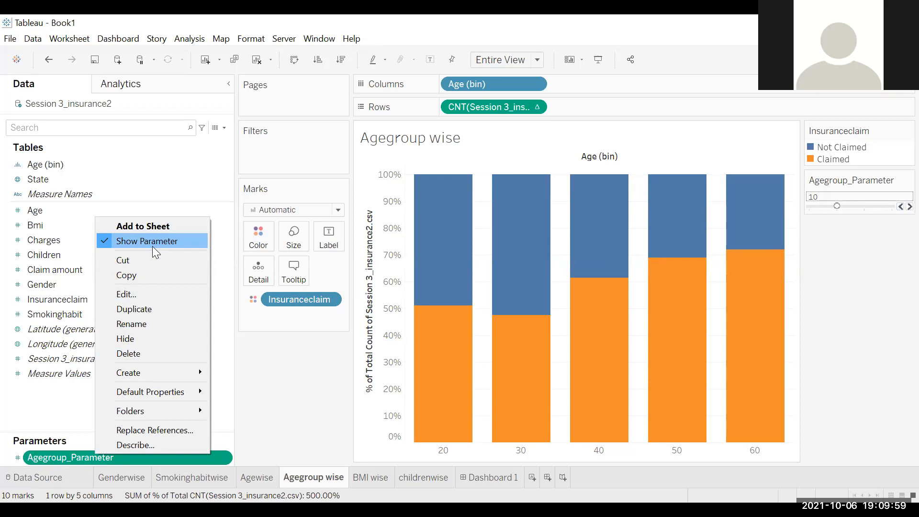
pyautogui.click(255, 374)
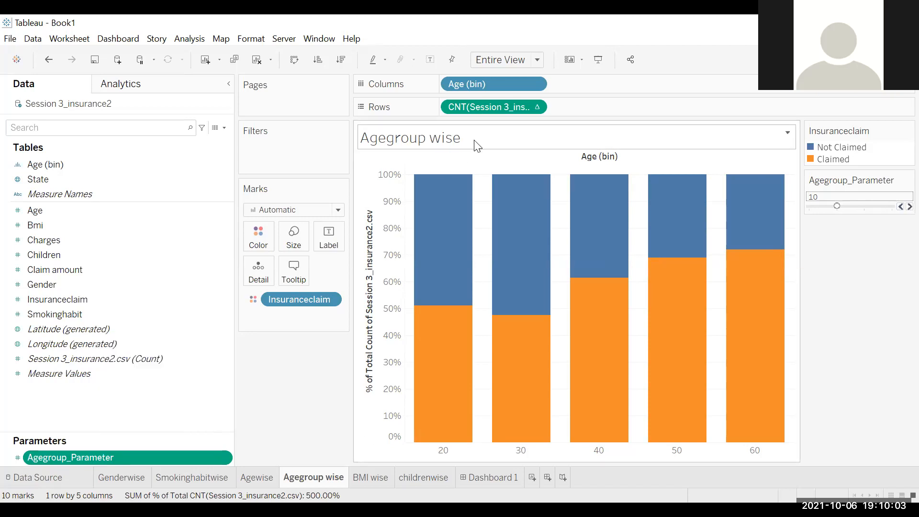
pyautogui.moveTo(490, 103); pyautogui.dragTo(331, 248)
pyautogui.hotkey('ctrl', 'z')
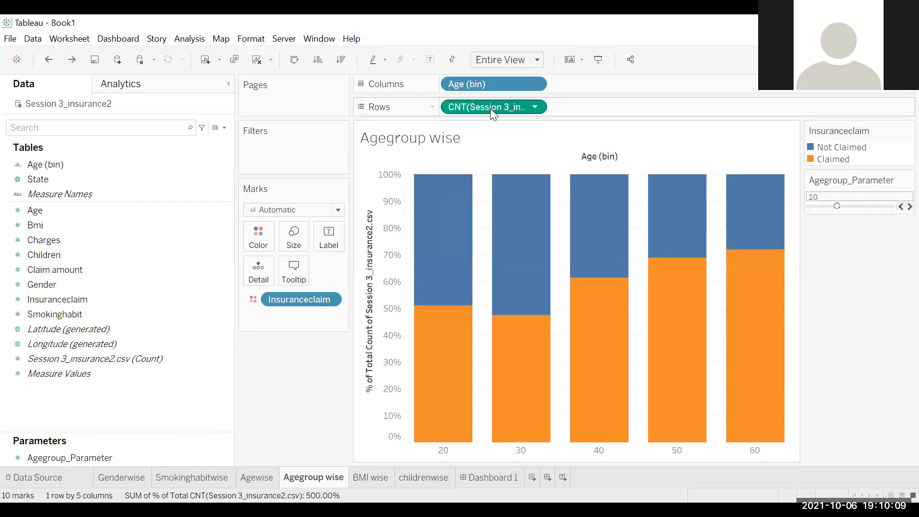
pyautogui.moveTo(494, 111); pyautogui.dragTo(328, 232)
pyautogui.hotkey('ctrl', 'z')
pyautogui.moveTo(514, 107); pyautogui.dragTo(379, 235)
pyautogui.moveTo(340, 228); pyautogui.dragTo(341, 234)
pyautogui.hotkey('ctrl', 'z')
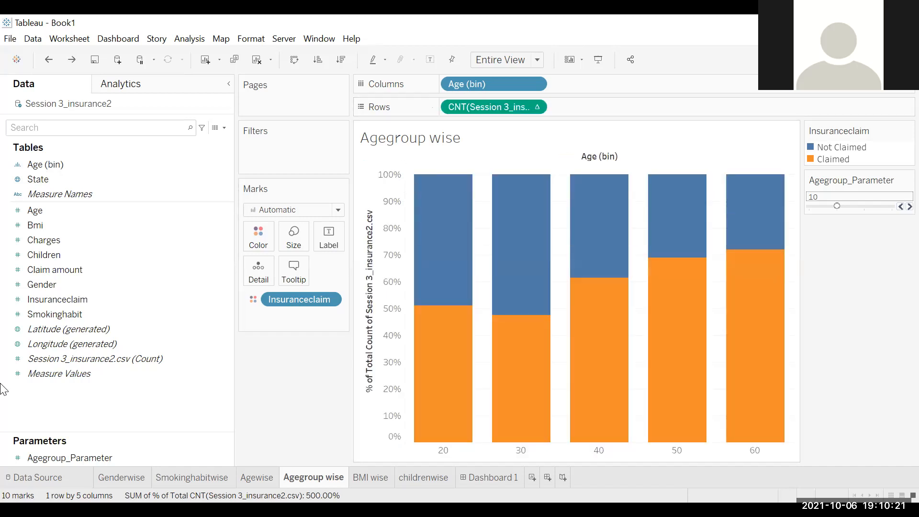
# Label the bars with the Session 3_insurance2.csv (Count) field, using the Percent of Total quick table calculation
pyautogui.click(78, 358)
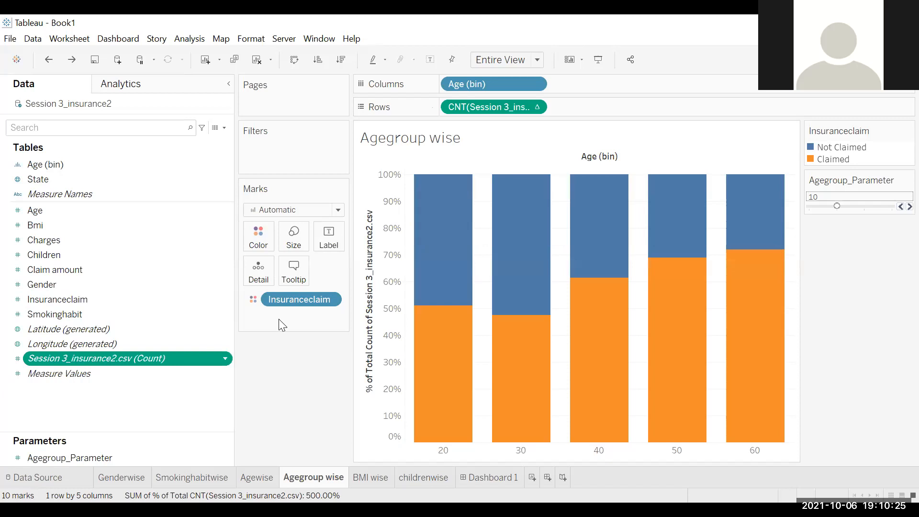
pyautogui.moveTo(278, 319); pyautogui.dragTo(280, 317)
pyautogui.click(329, 316)
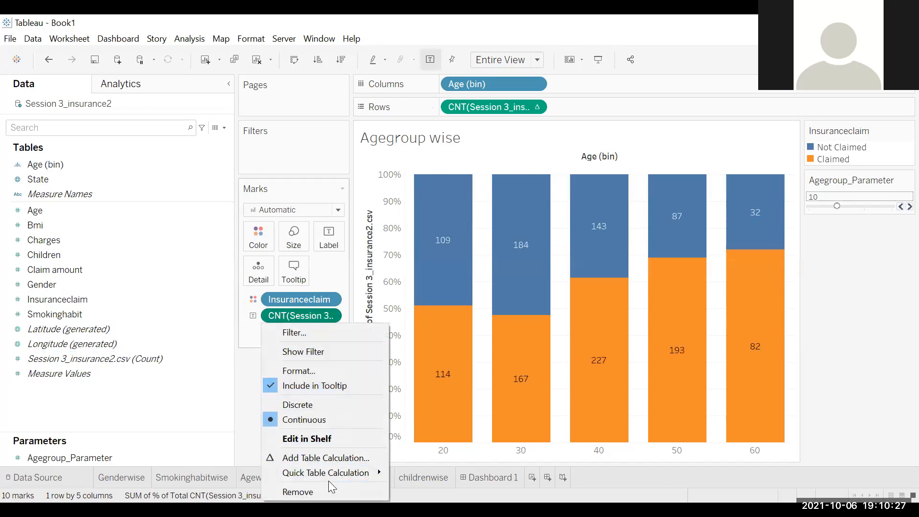
pyautogui.moveTo(377, 472)
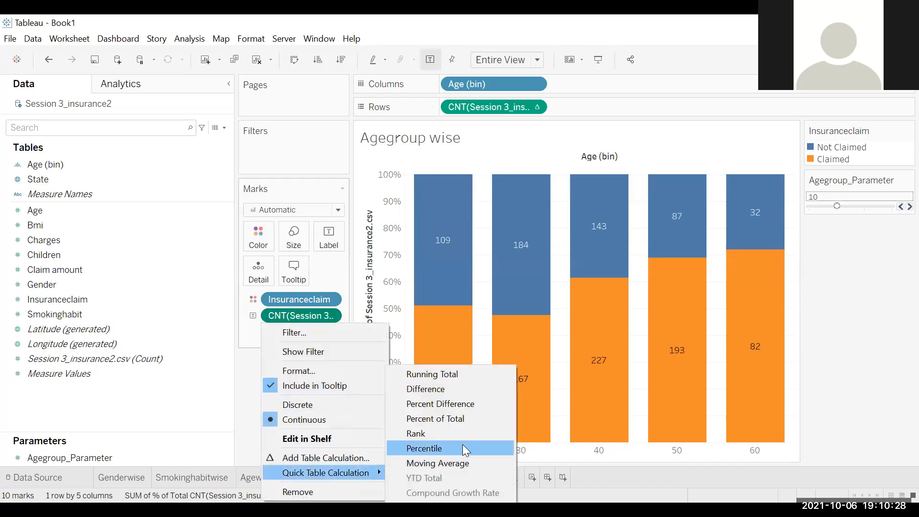
pyautogui.click(470, 419)
# Compute the bar label percentages using Table (down)
pyautogui.click(330, 317)
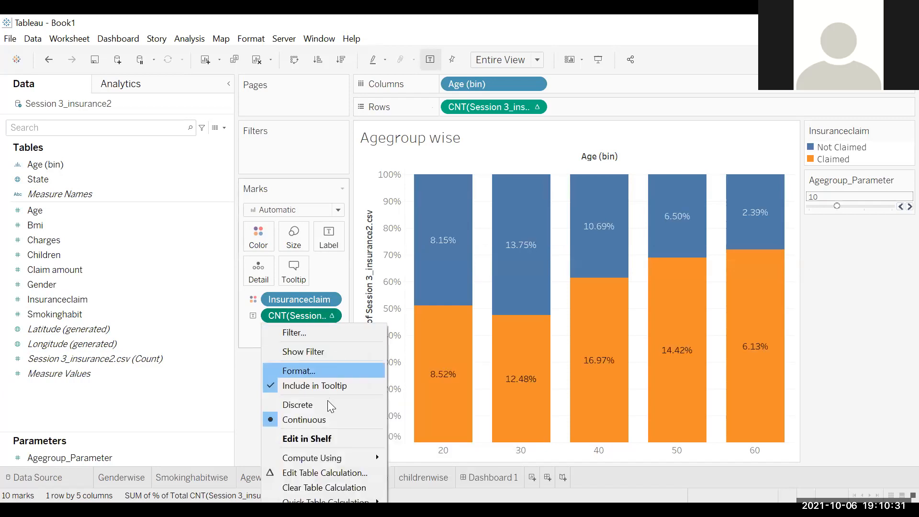
pyautogui.moveTo(357, 458)
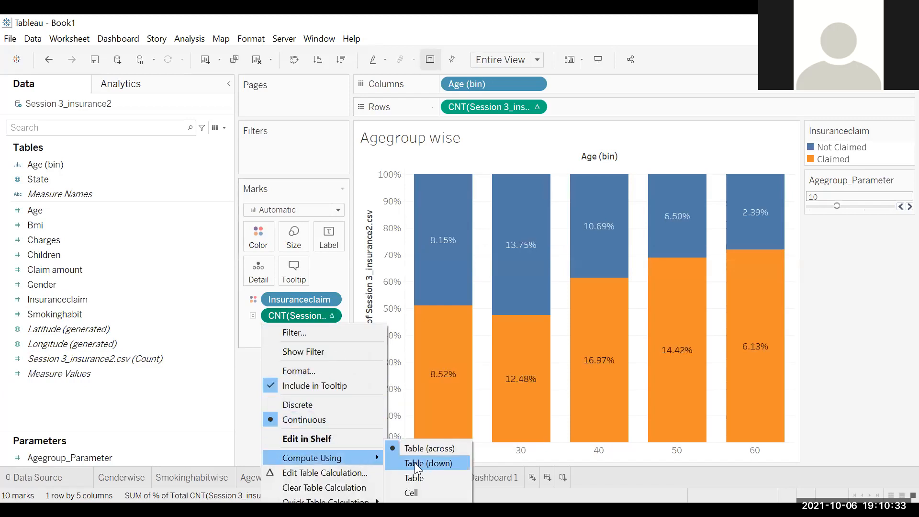
pyautogui.click(415, 463)
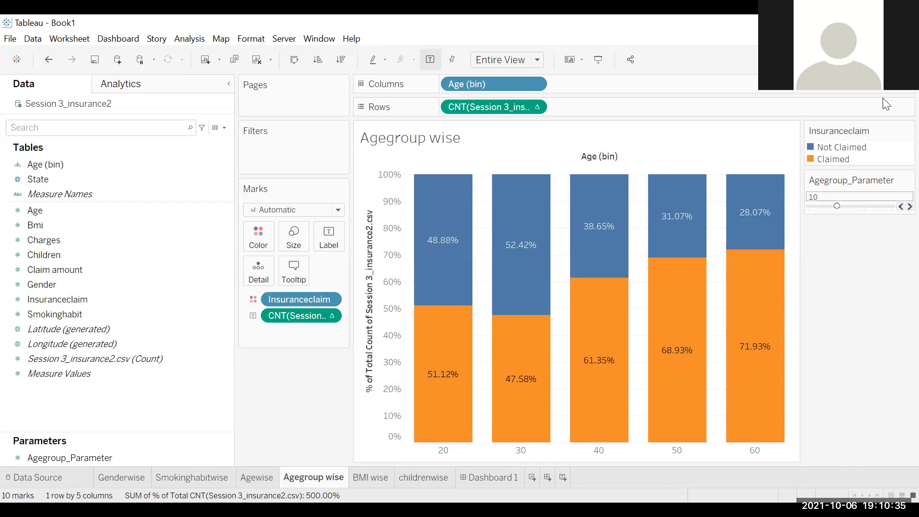
# Check the labelled chart with Agegroup_Parameter at 5, 15 and 20, and return the parameter to 10
pyautogui.click(899, 206)
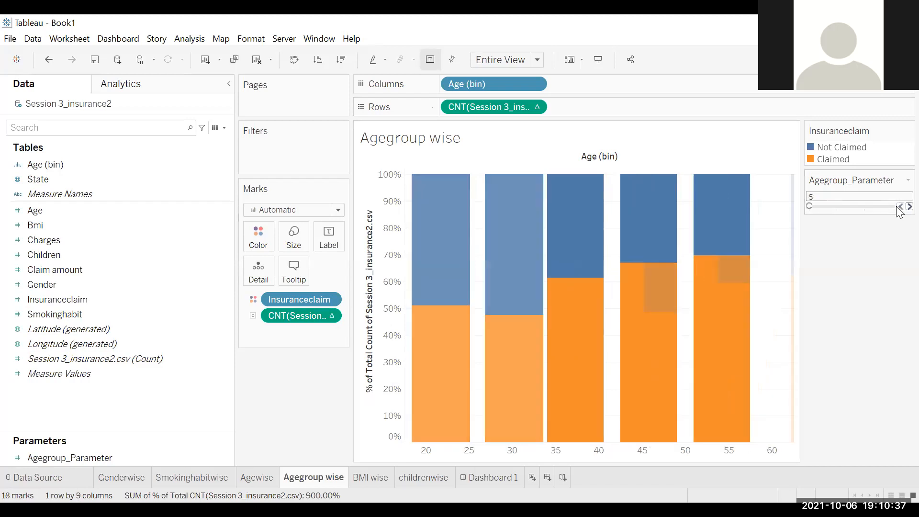
pyautogui.click(909, 207)
pyautogui.click(898, 208)
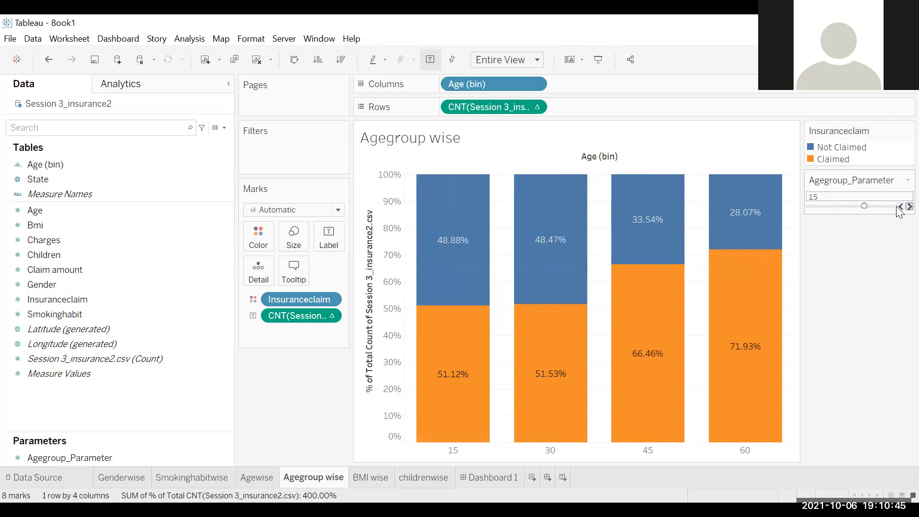
pyautogui.click(897, 208)
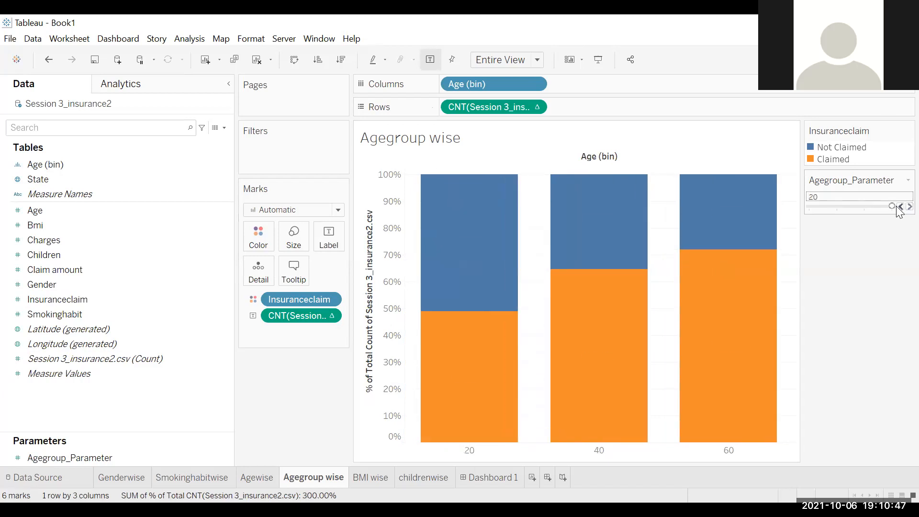
pyautogui.click(899, 209)
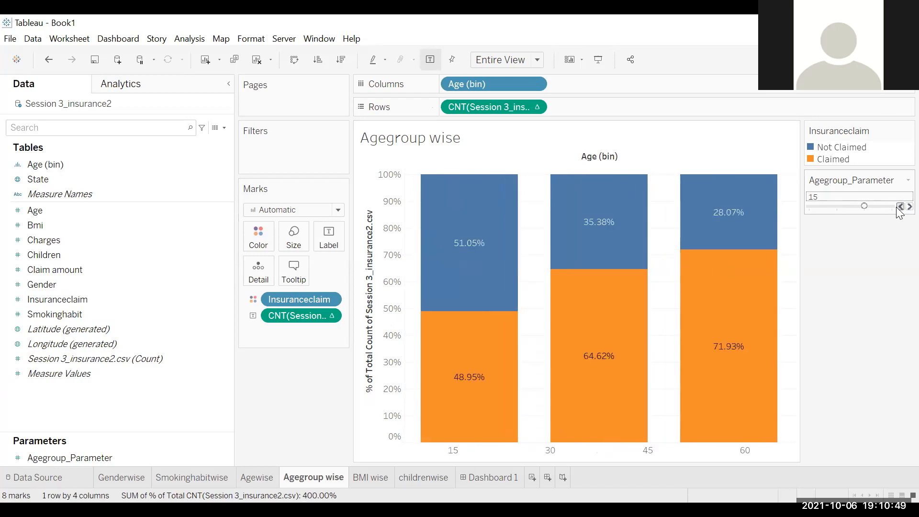
pyautogui.click(899, 208)
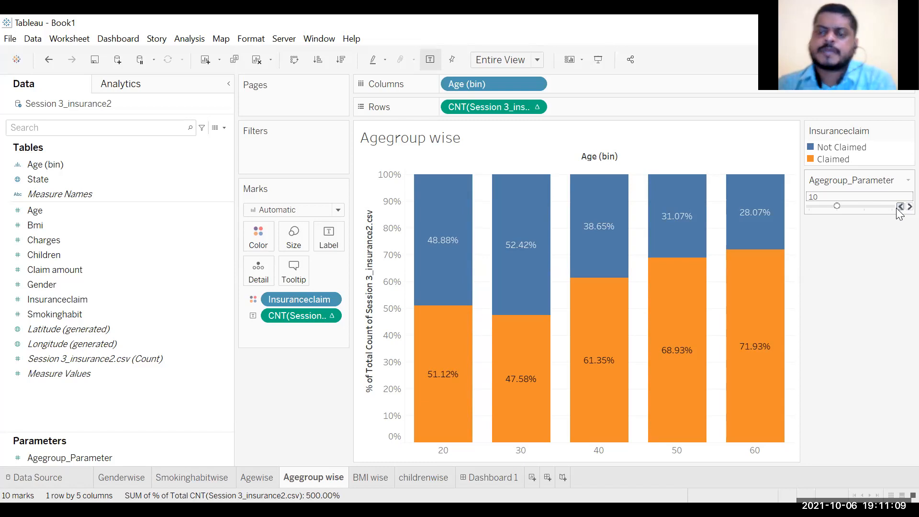
# Save the workbook as a Tableau Packaged Workbook (*.twbx) named Session 3 in the Tableau Class Sessions folder
pyautogui.moveTo(695, 407)
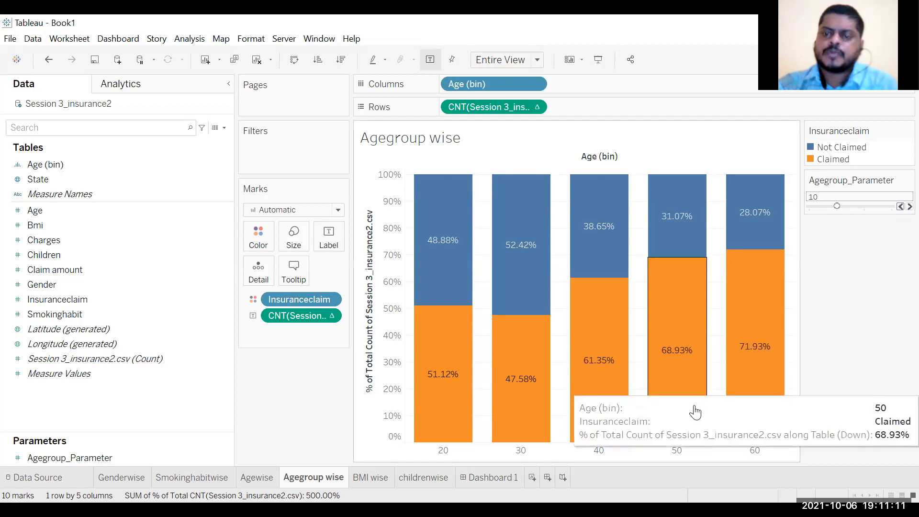
pyautogui.moveTo(722, 399)
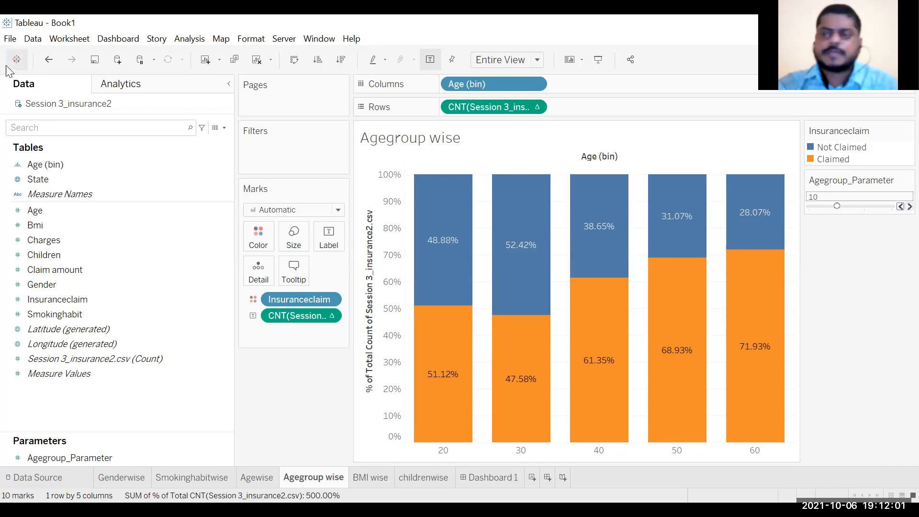
pyautogui.click(8, 38)
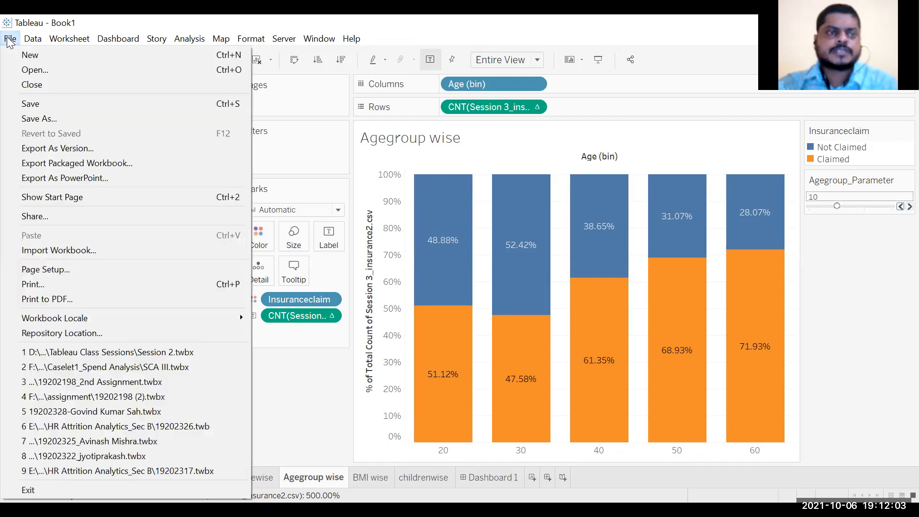
pyautogui.click(68, 120)
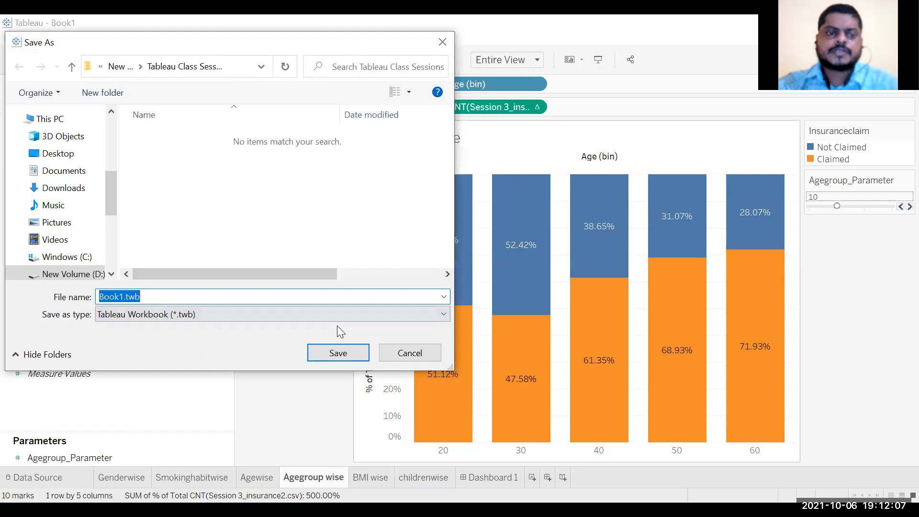
pyautogui.click(340, 315)
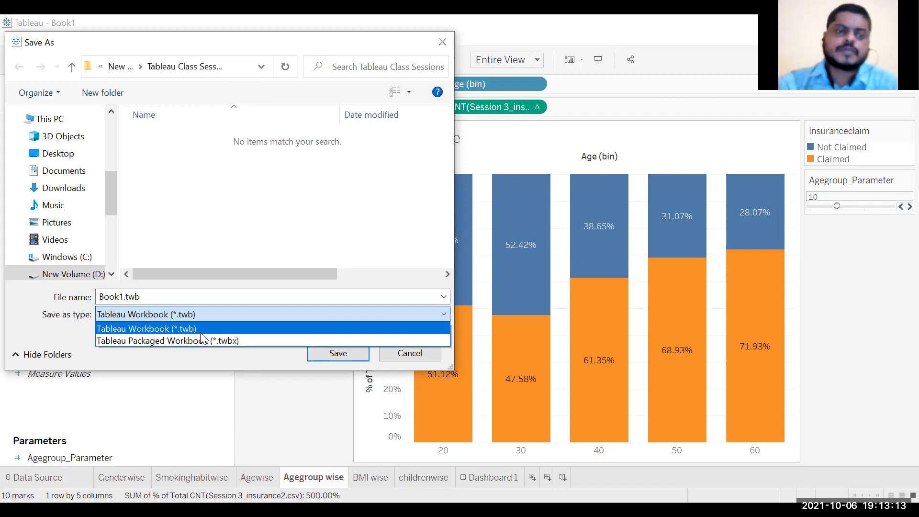
pyautogui.click(215, 341)
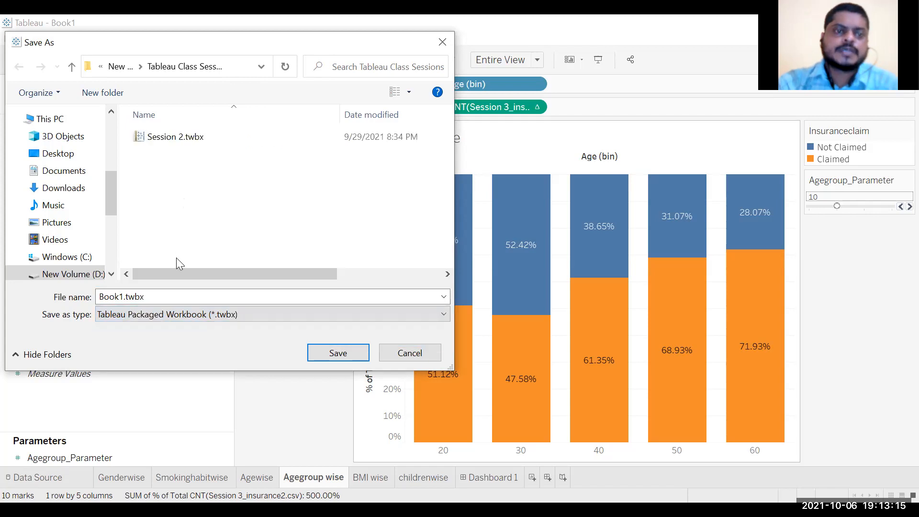
pyautogui.click(155, 294)
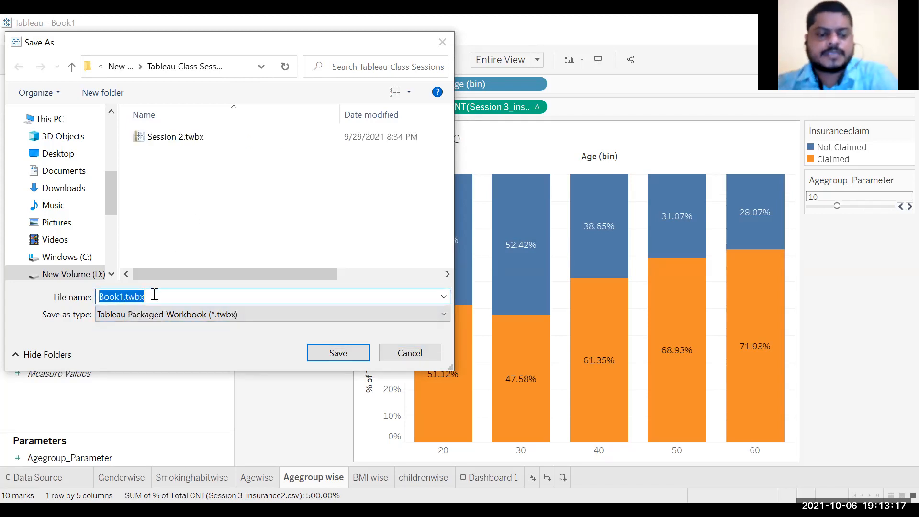
pyautogui.write('Sess')
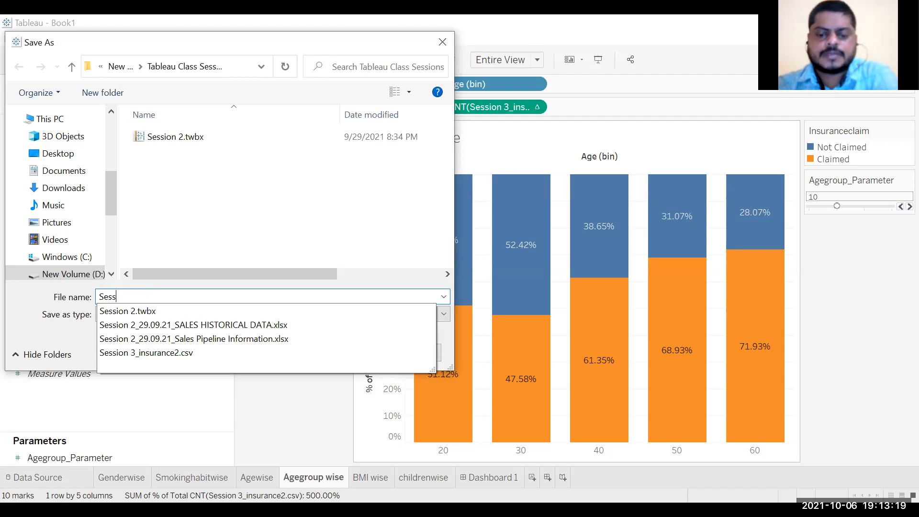
pyautogui.write('ion 3')
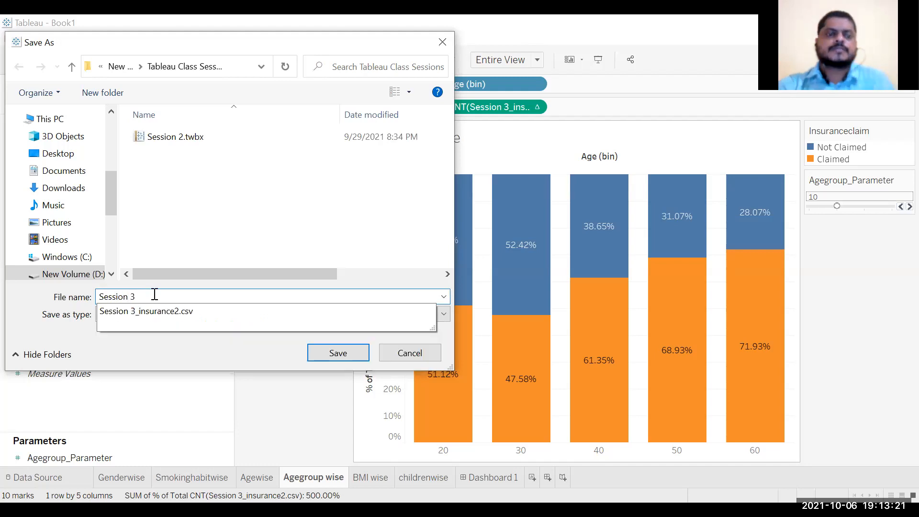
pyautogui.click(347, 356)
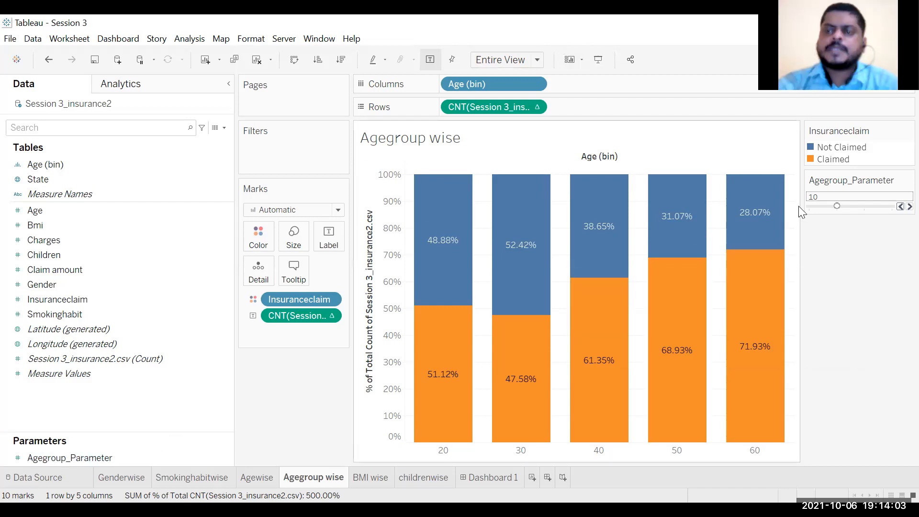
# Compare the age group bars with Agegroup_Parameter at 5, 10, 15 and 20, ending at 5
pyautogui.click(899, 206)
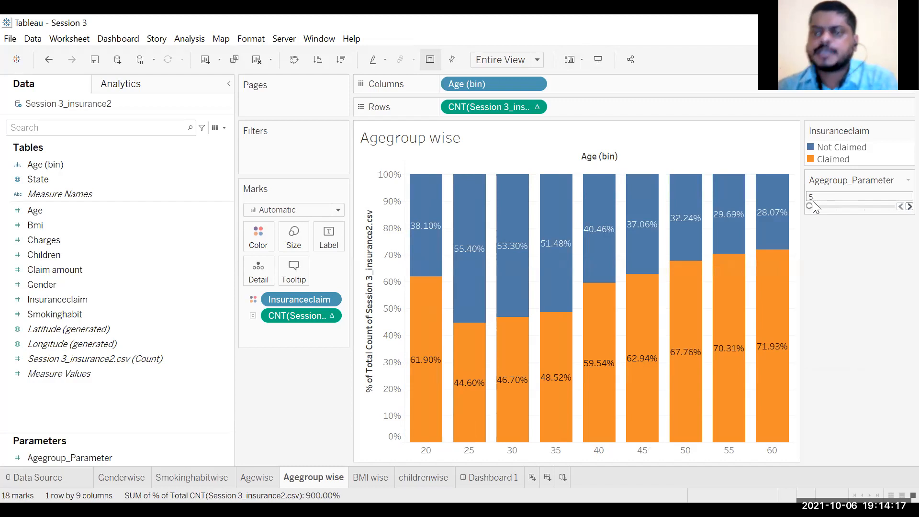
pyautogui.click(898, 207)
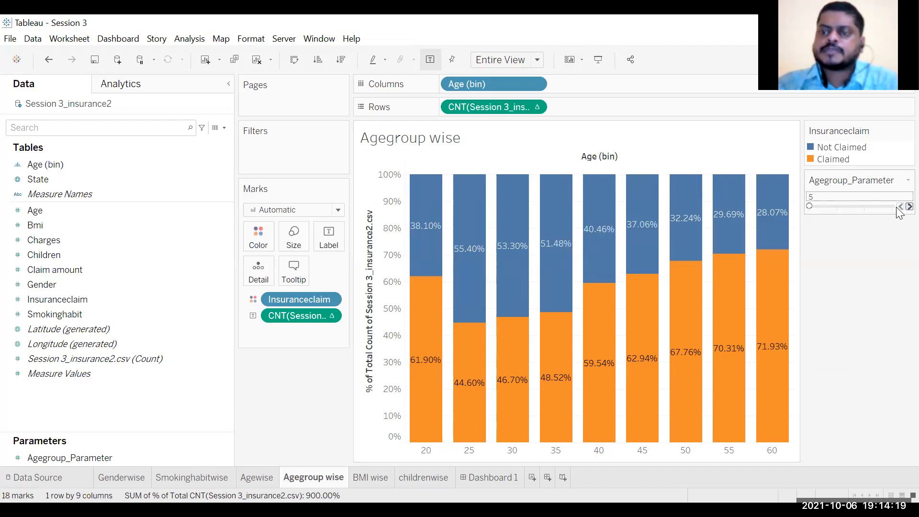
pyautogui.click(898, 209)
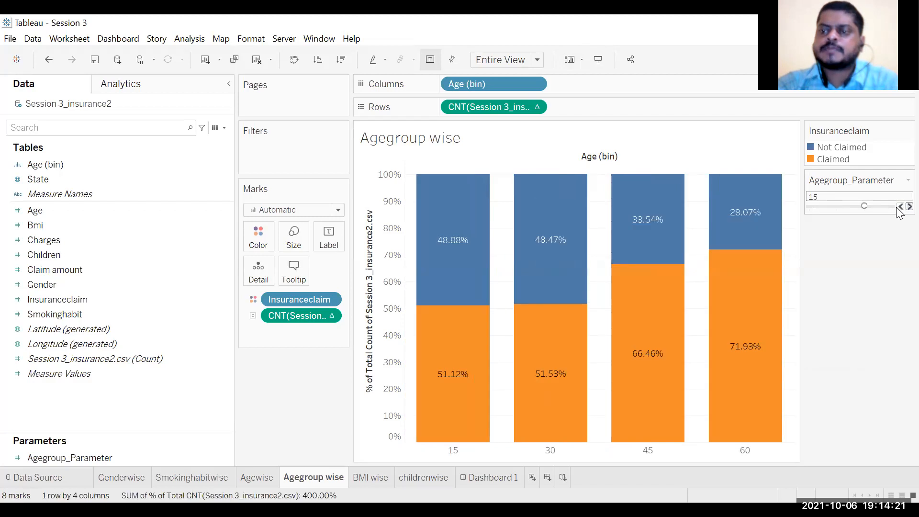
pyautogui.click(898, 208)
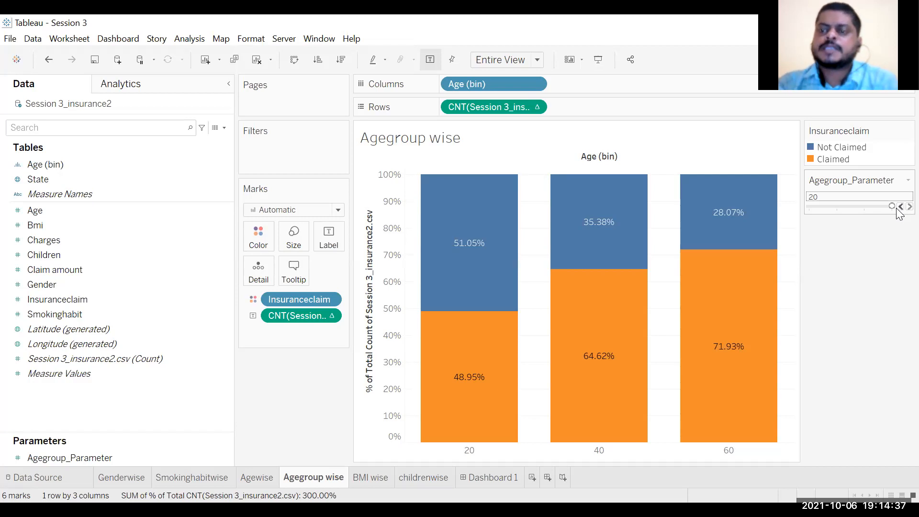
pyautogui.click(900, 207)
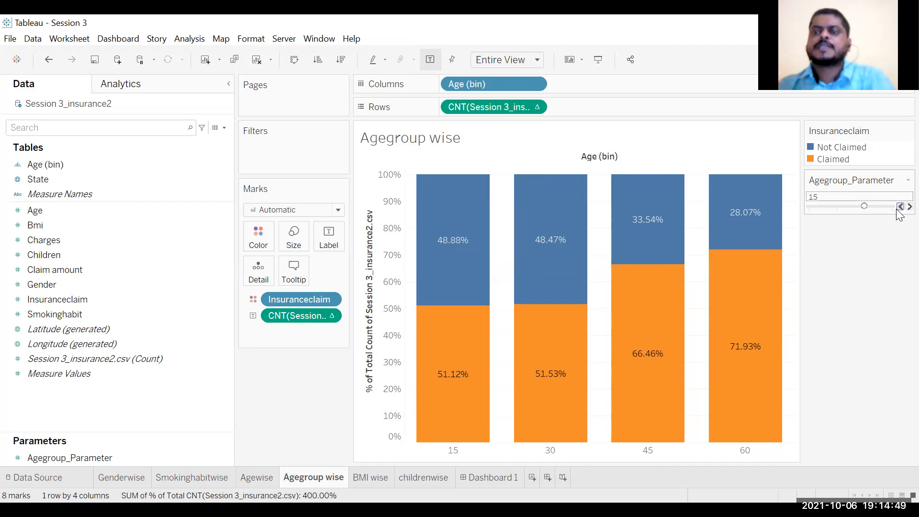
pyautogui.click(898, 207)
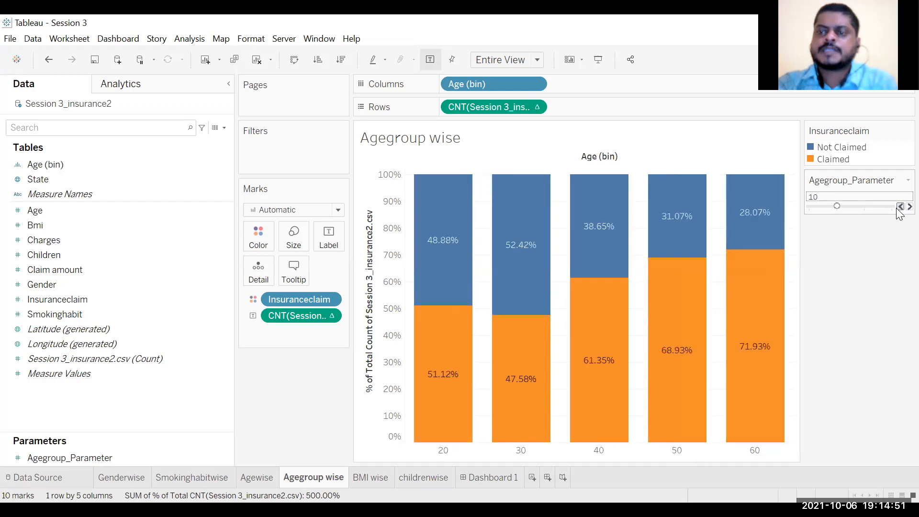
pyautogui.click(898, 207)
pyautogui.click(899, 208)
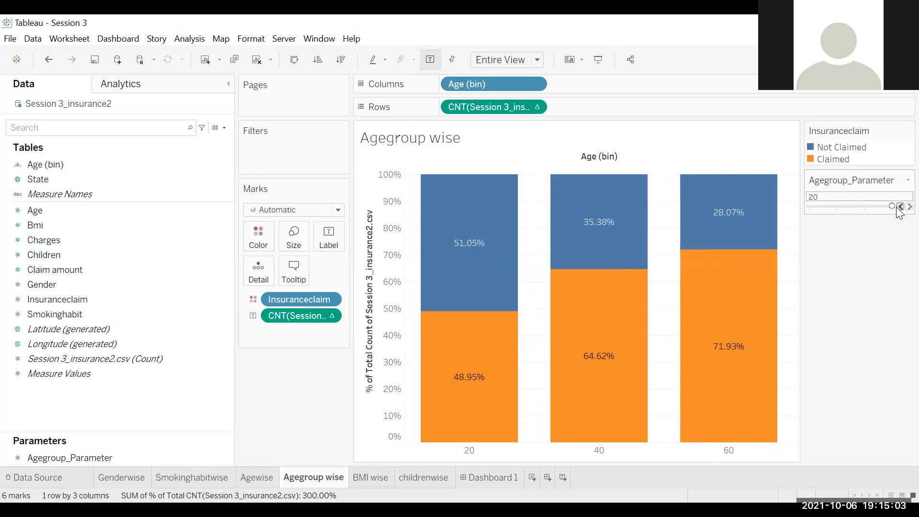
pyautogui.click(898, 209)
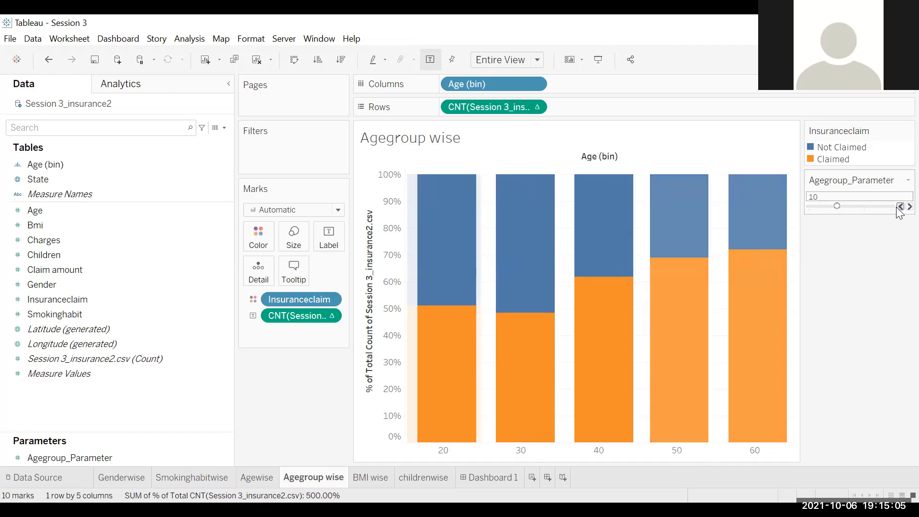
pyautogui.click(897, 210)
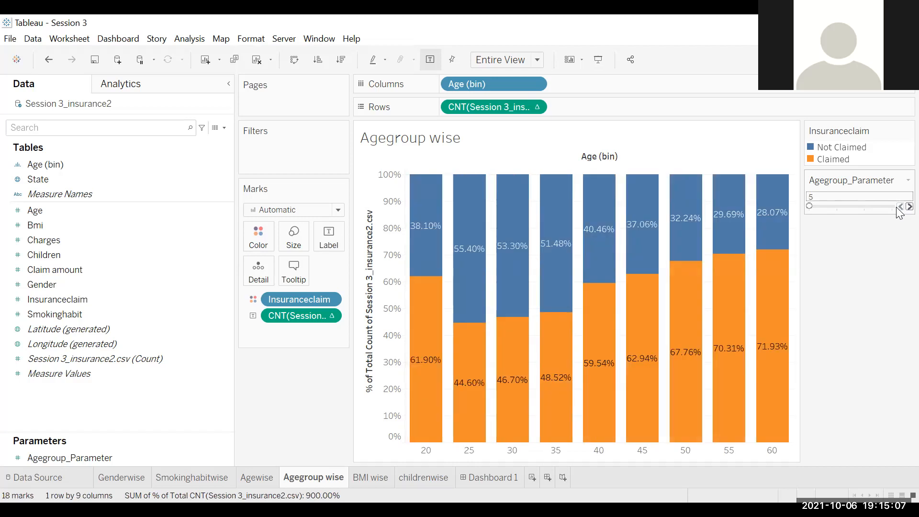
# Examine the Agewise chart's claimed shares for each age in presentation mode, and return to the worksheet view
pyautogui.moveTo(785, 369)
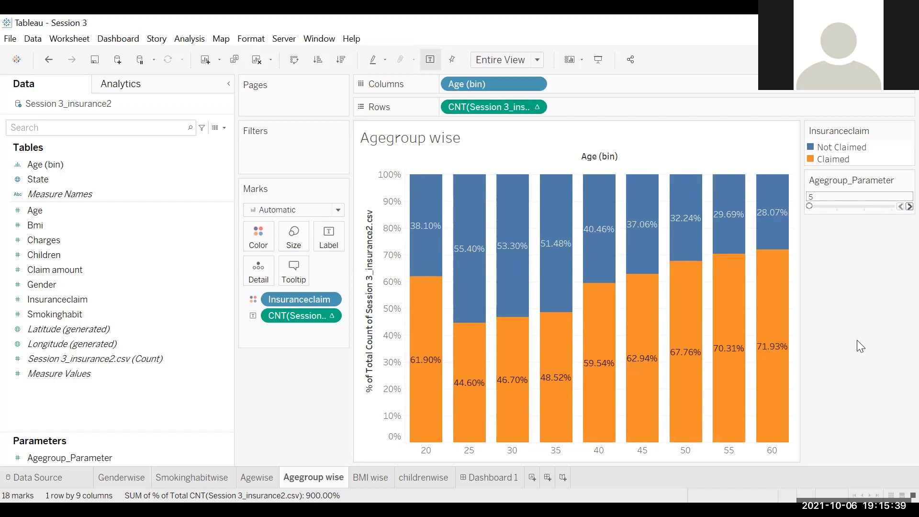
pyautogui.click(242, 478)
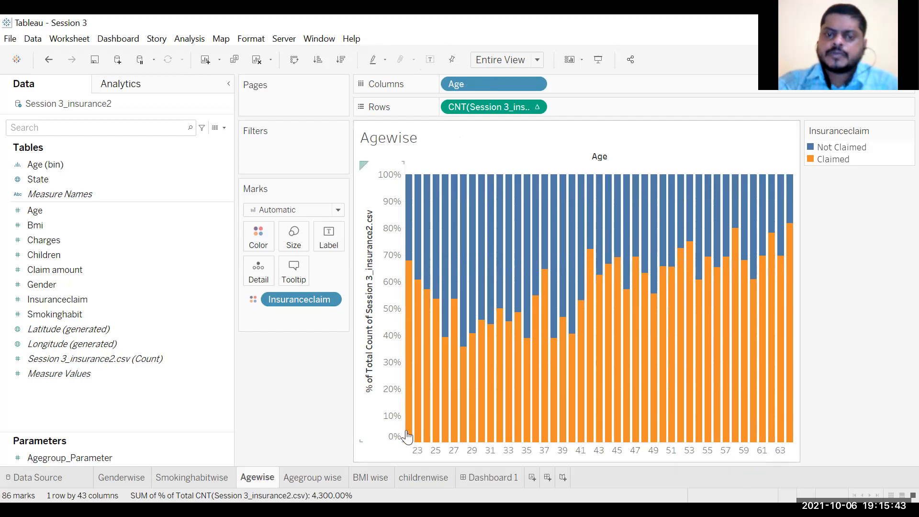
pyautogui.moveTo(407, 437)
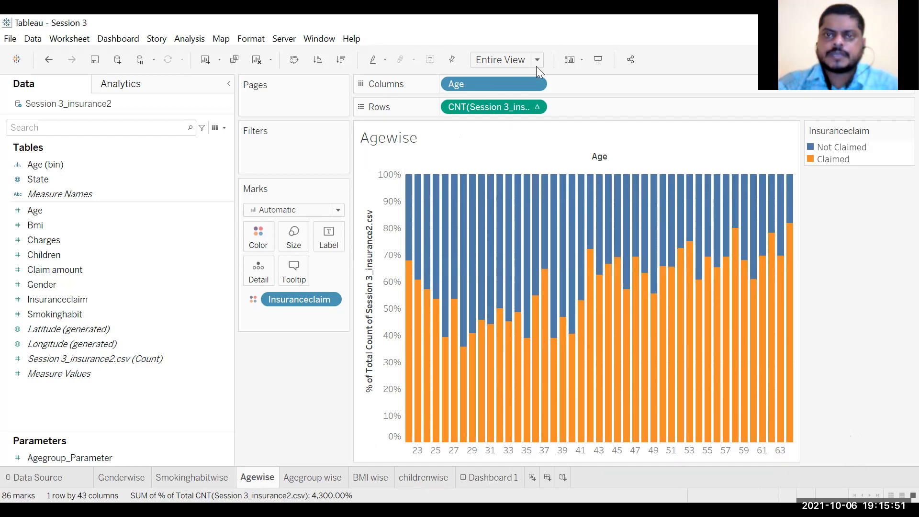
pyautogui.click(599, 61)
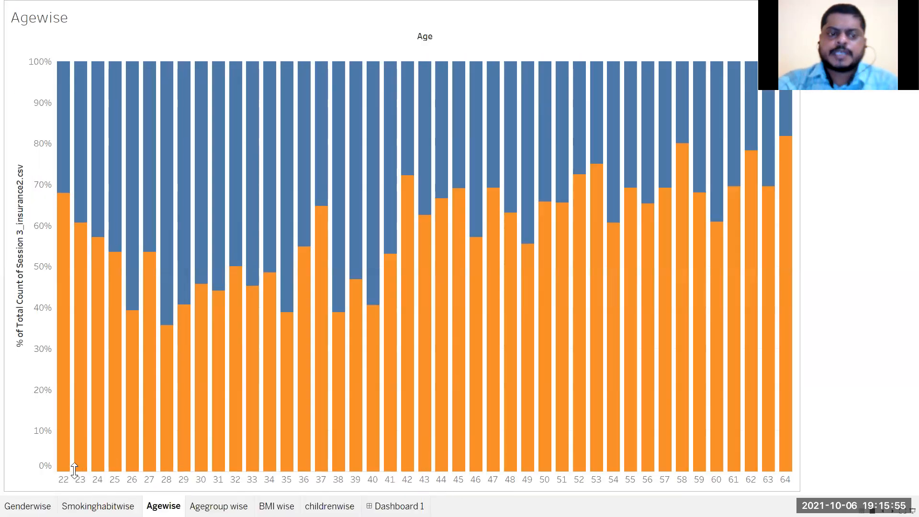
pyautogui.moveTo(67, 465)
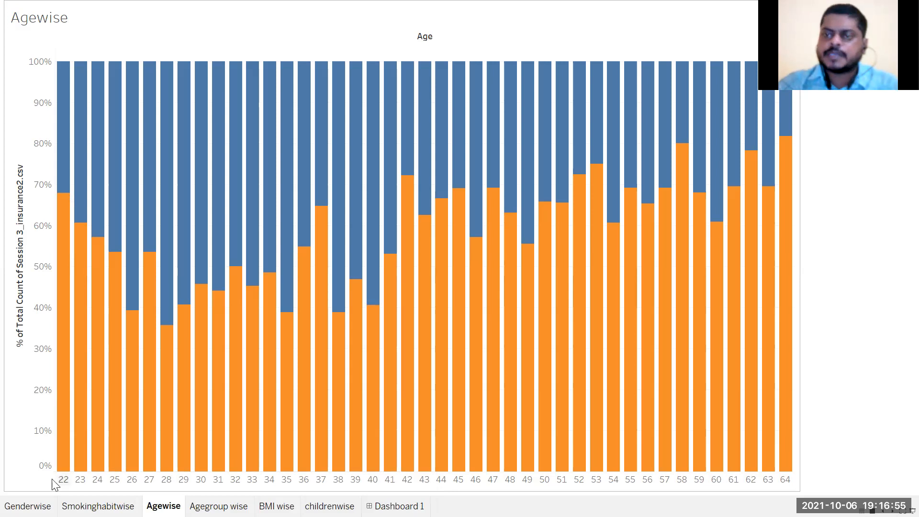
pyautogui.moveTo(28, 506)
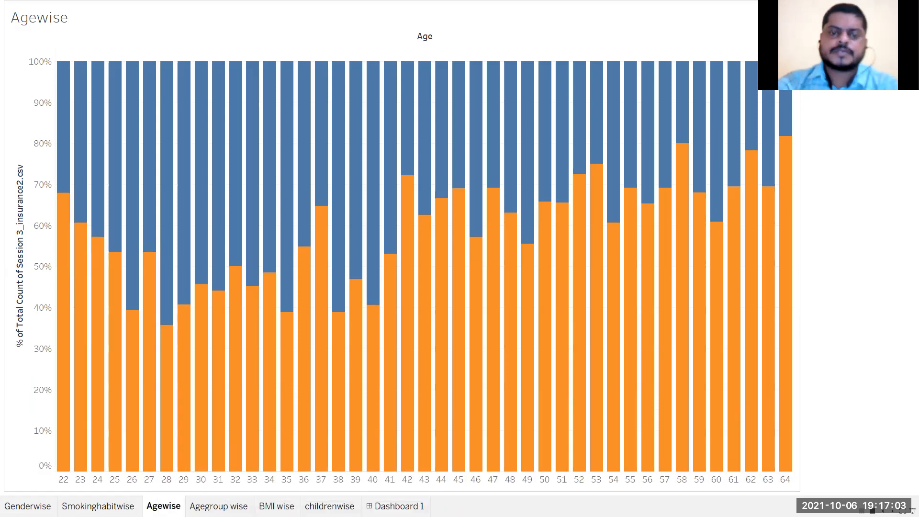
pyautogui.press('Escape')
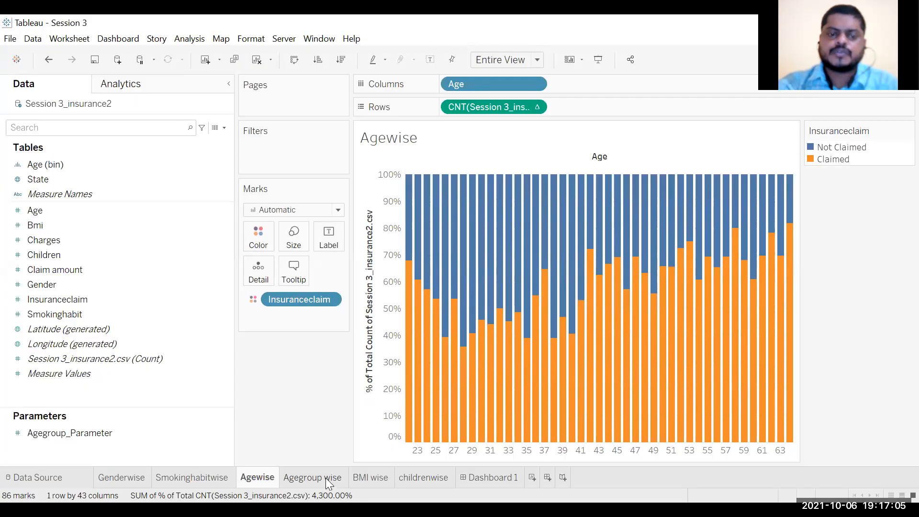
# On the Agegroup wise worksheet, set Agegroup_Parameter to 10 and examine the claimed percentage of each age group
pyautogui.click(325, 477)
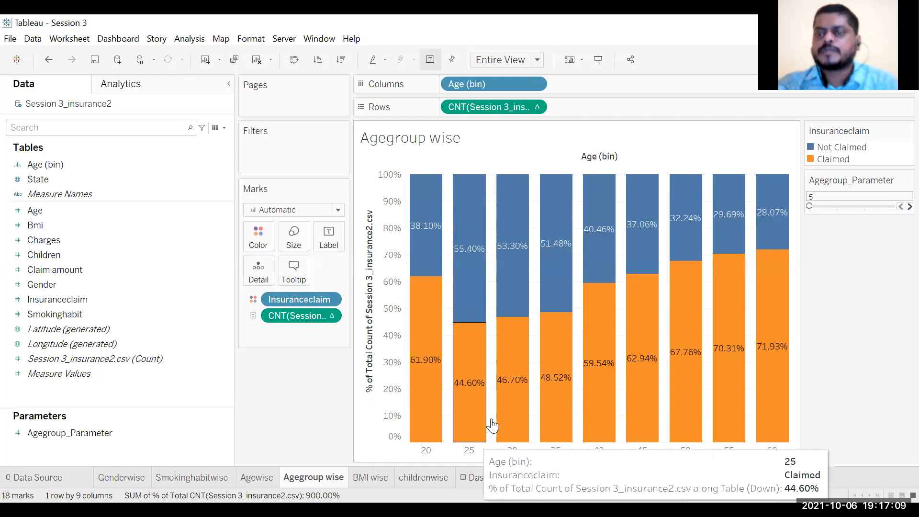
pyautogui.click(907, 206)
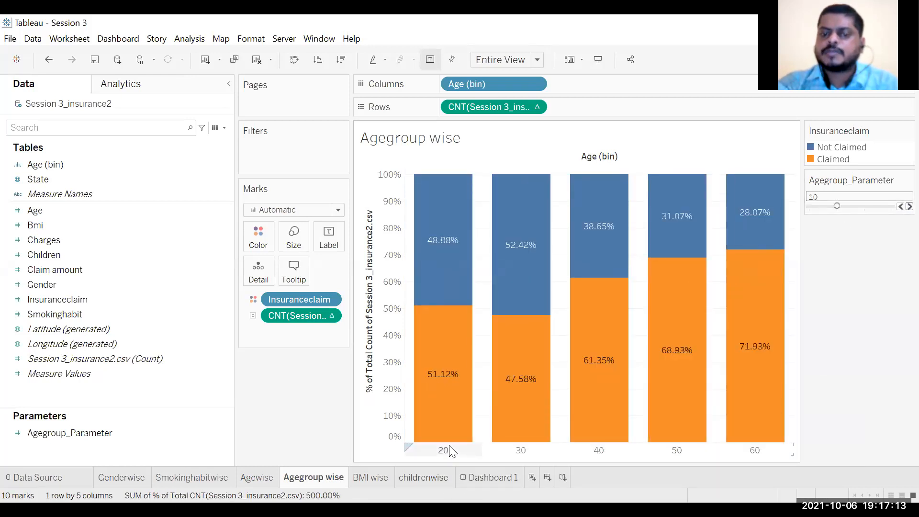
pyautogui.moveTo(454, 438)
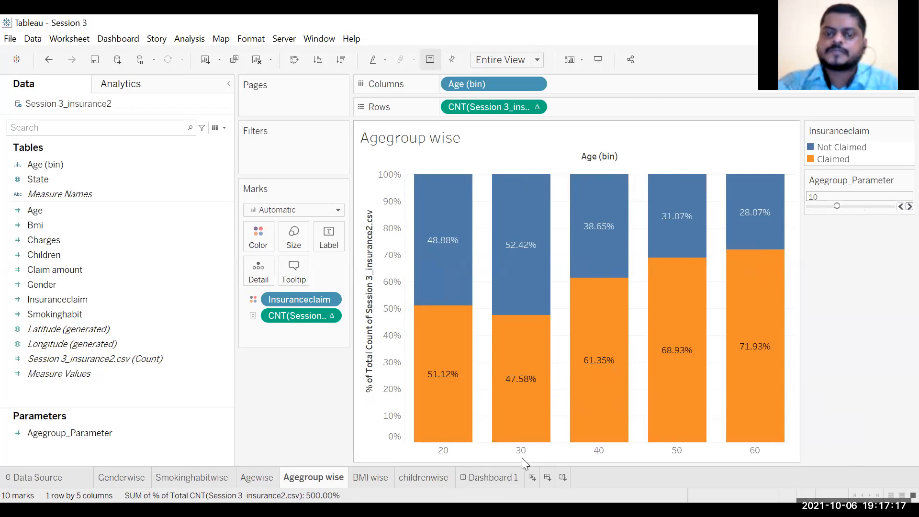
pyautogui.moveTo(532, 398)
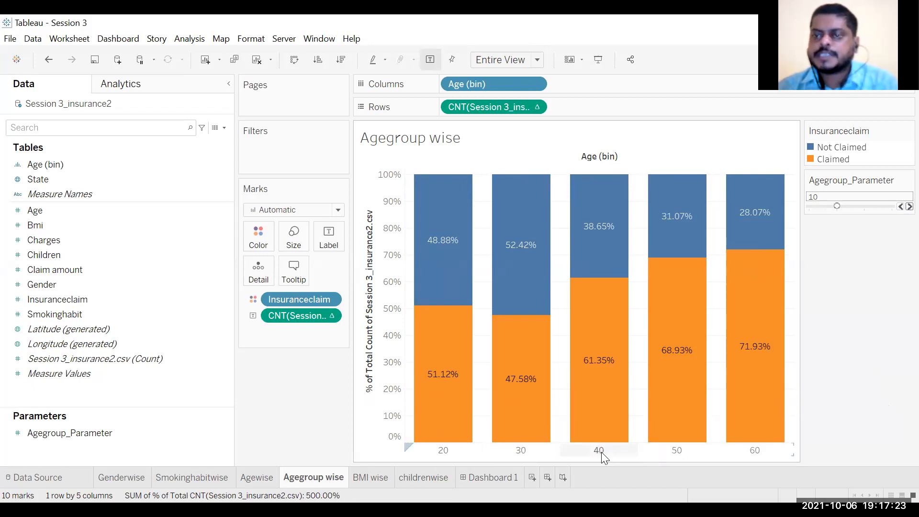
pyautogui.moveTo(600, 378)
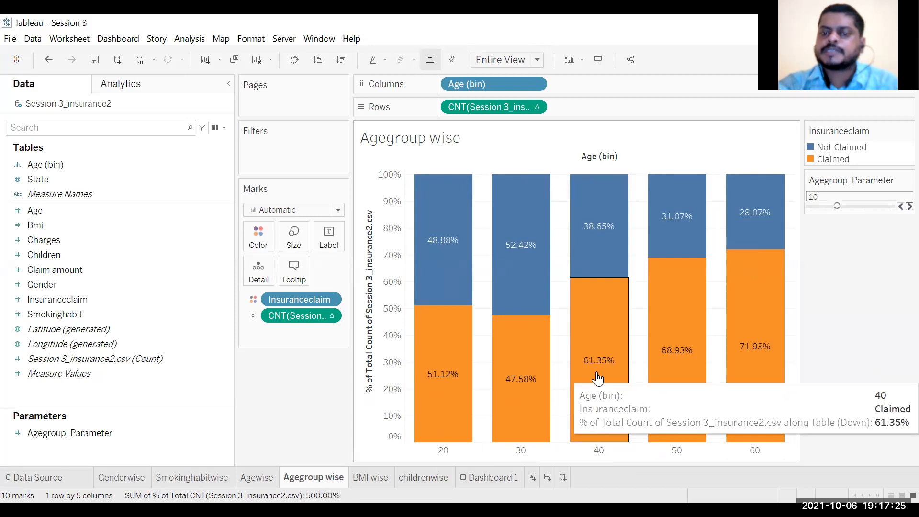
pyautogui.moveTo(686, 441)
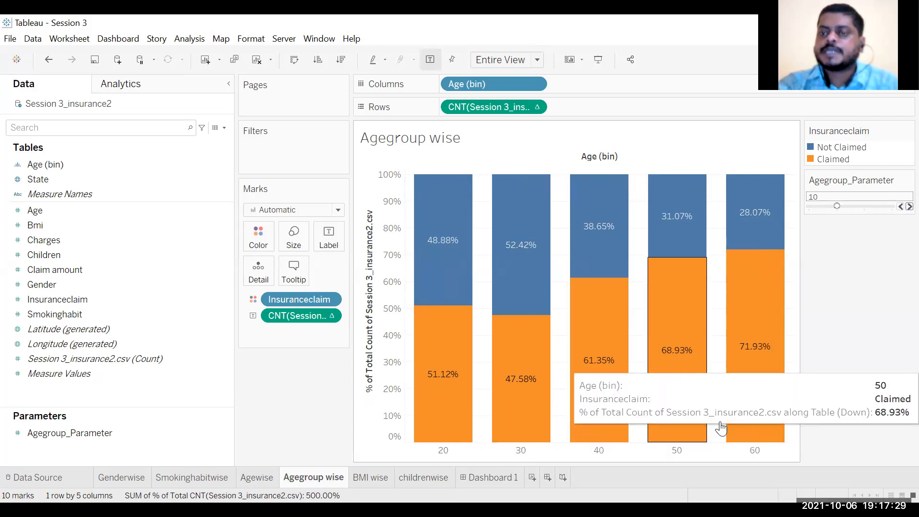
pyautogui.moveTo(749, 372)
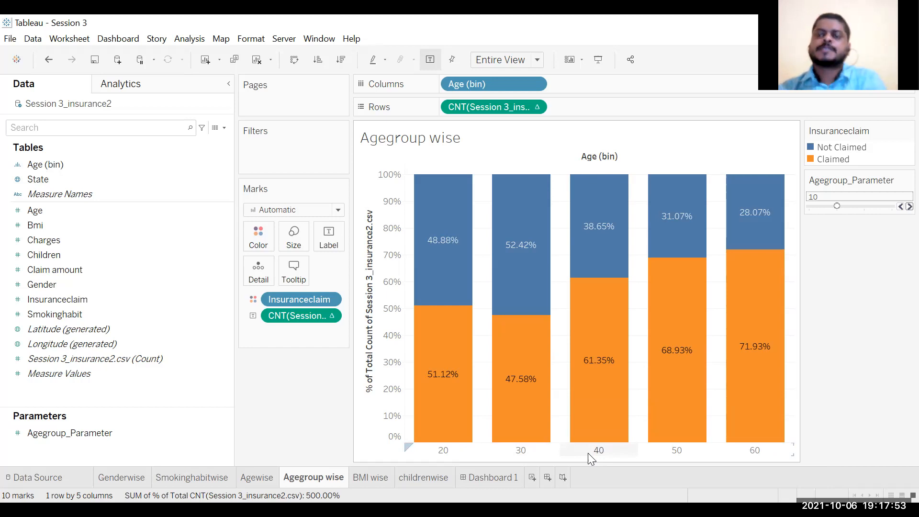
pyautogui.moveTo(639, 300)
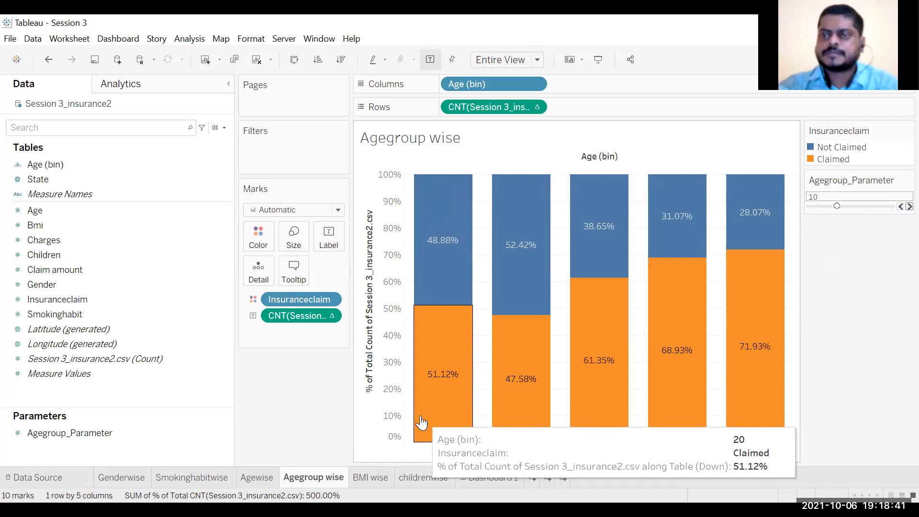
# Review the Genderwise, Smokinghabitwise, Agewise and Agegroup wise charts, and examine how the Agegroup wise row count's percentage of total is computed
pyautogui.click(120, 477)
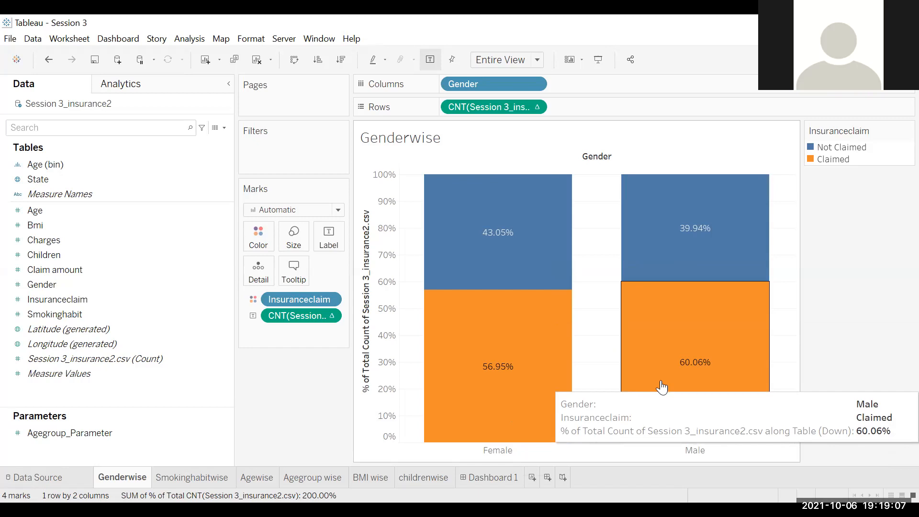
pyautogui.moveTo(497, 219)
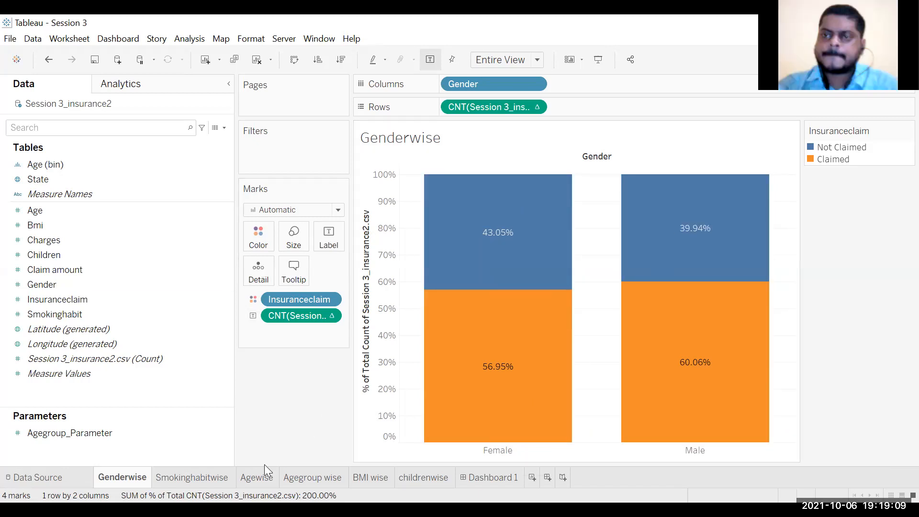
pyautogui.click(225, 479)
pyautogui.click(245, 478)
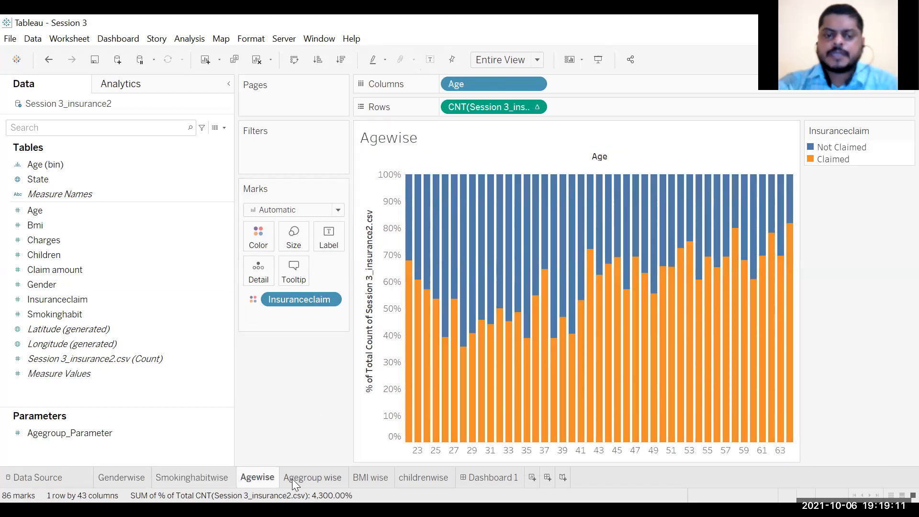
pyautogui.click(299, 478)
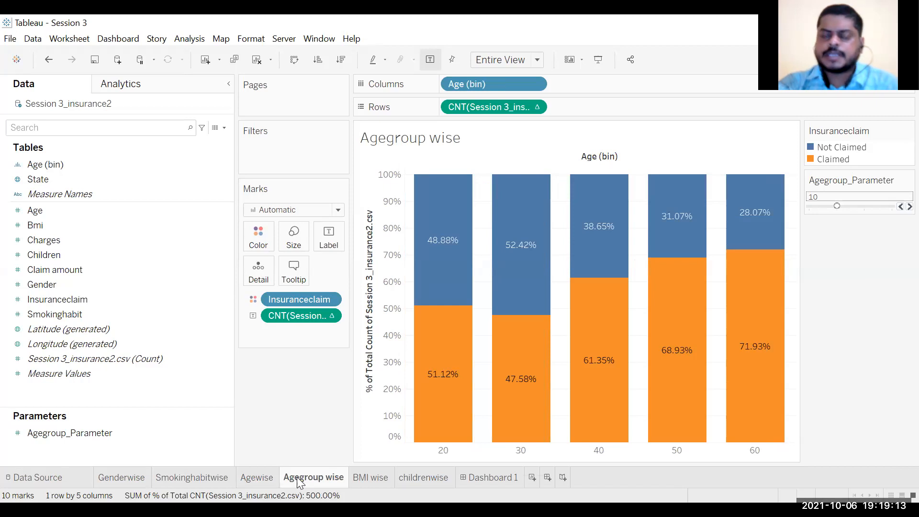
pyautogui.moveTo(370, 482)
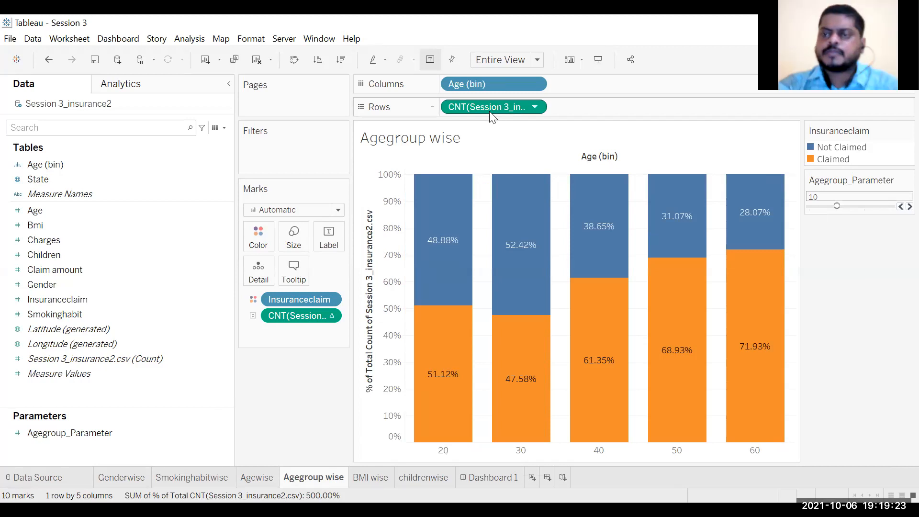
pyautogui.moveTo(491, 118)
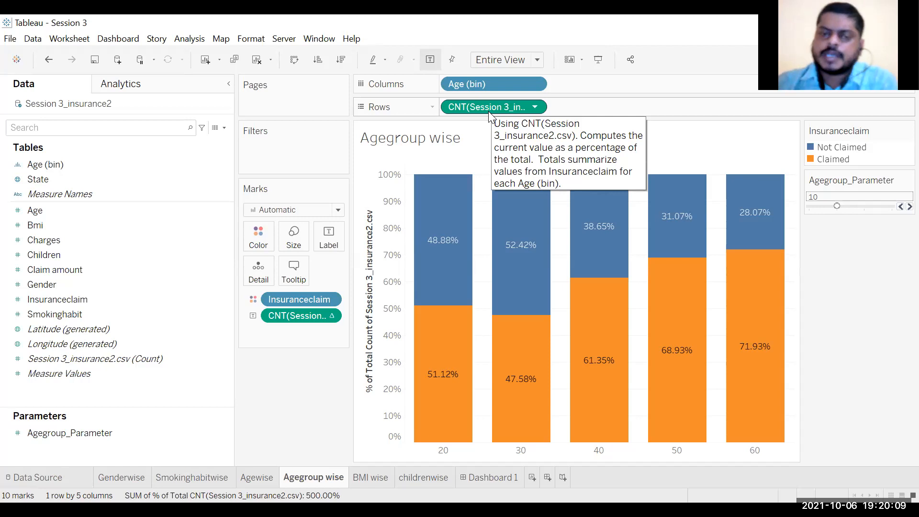
pyautogui.moveTo(456, 288)
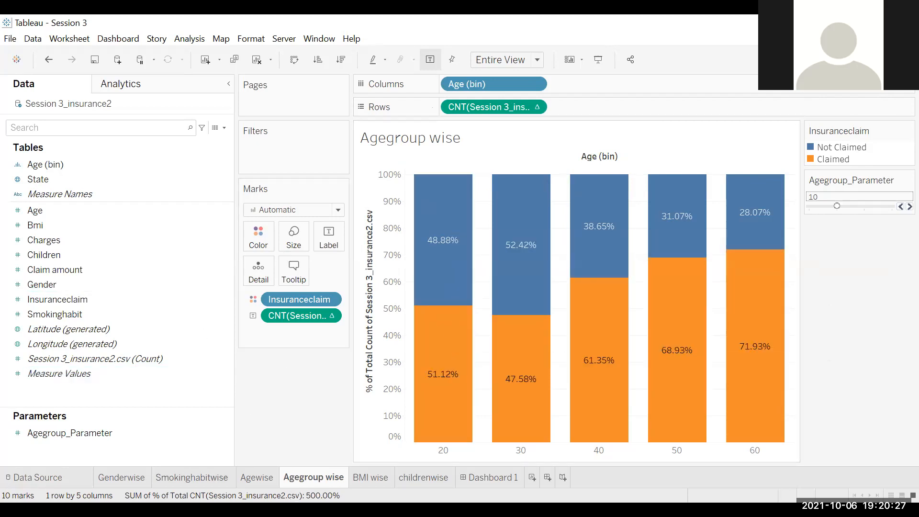
# Look over the BMI wise and childrenwise worksheets that still have to be built
pyautogui.click(383, 482)
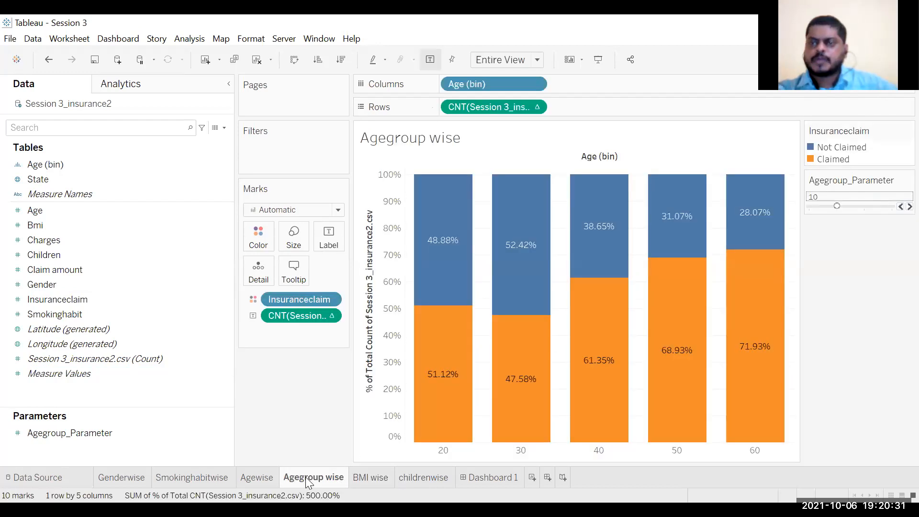
pyautogui.click(373, 477)
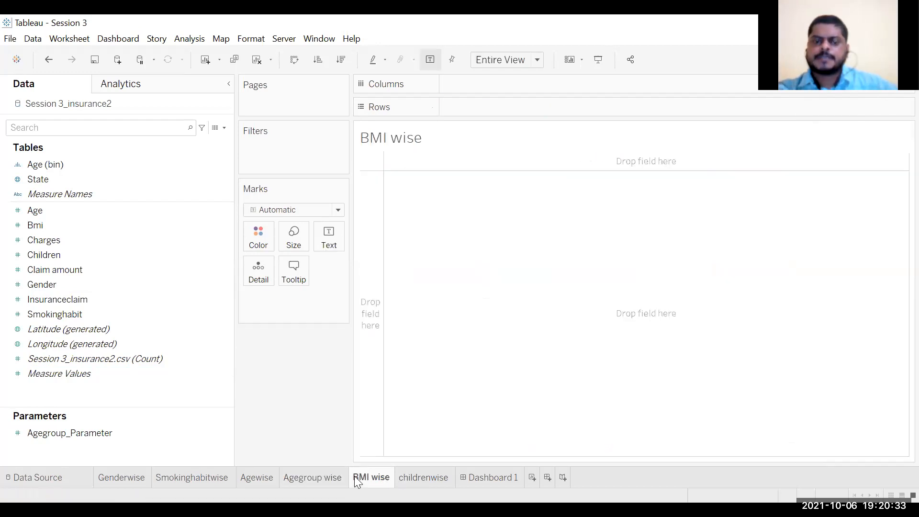
pyautogui.click(411, 476)
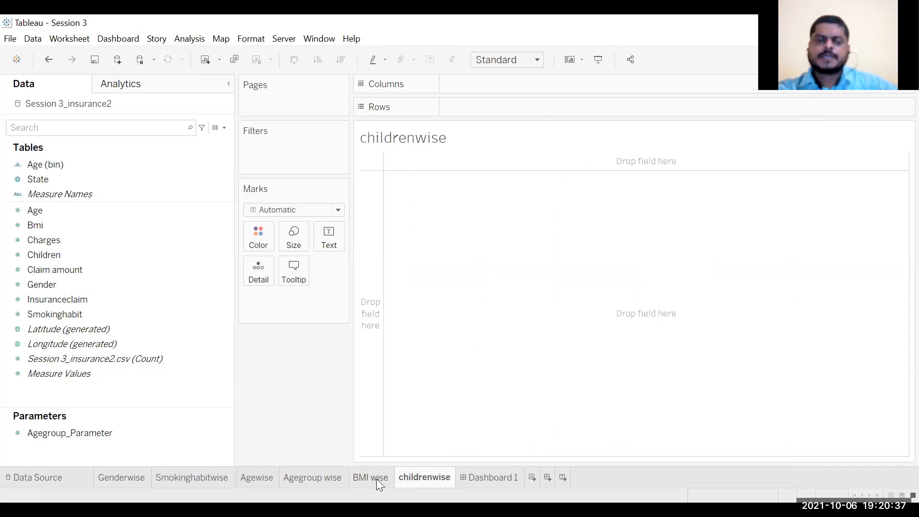
pyautogui.click(370, 479)
pyautogui.click(402, 478)
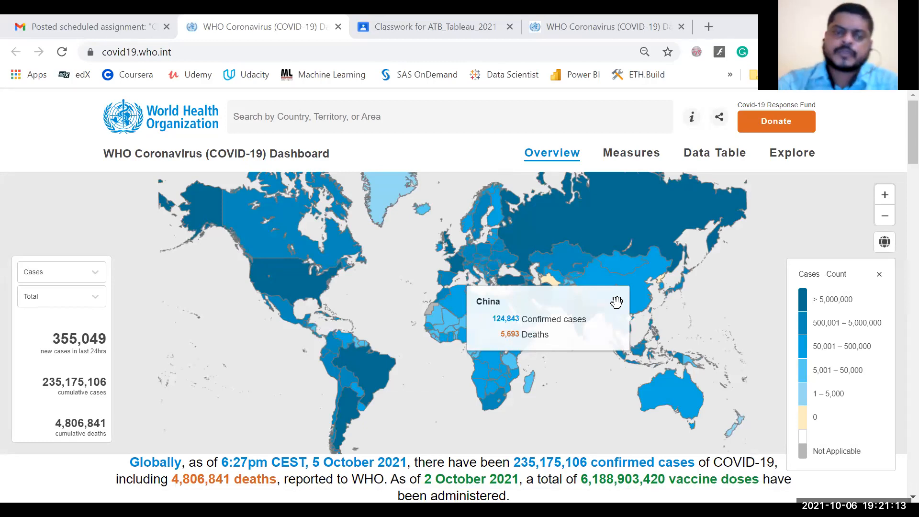
# Switch to the WHO Coronavirus (COVID-19) Dashboard in the browser and examine its global, regional and country case charts
pyautogui.scroll(-7, 519, 351)
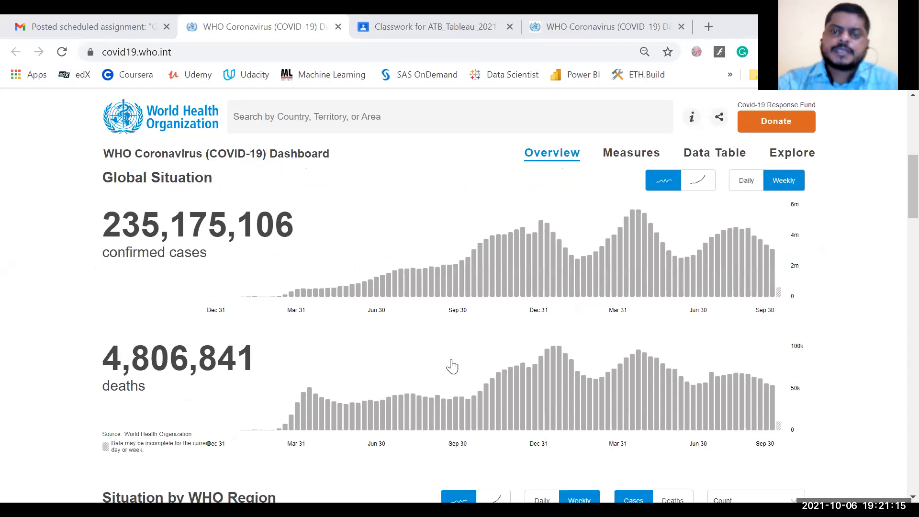
pyautogui.scroll(-12, 450, 357)
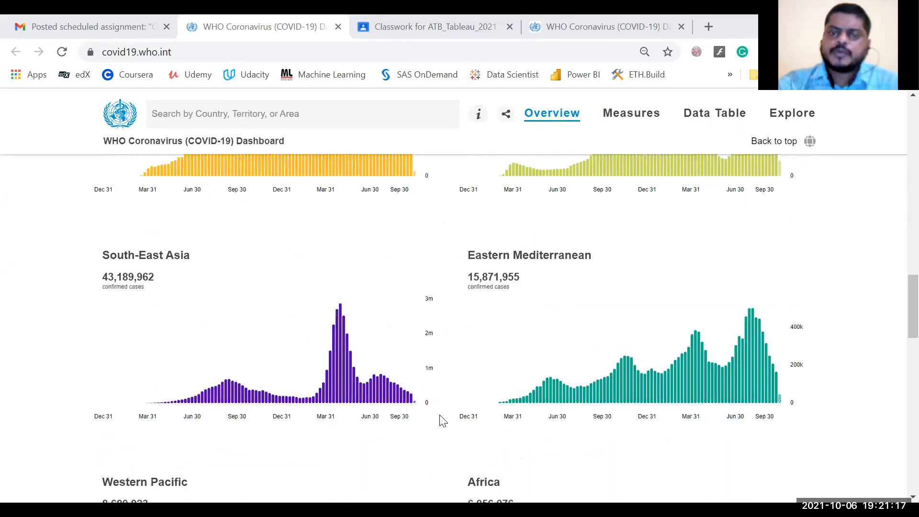
pyautogui.moveTo(469, 415)
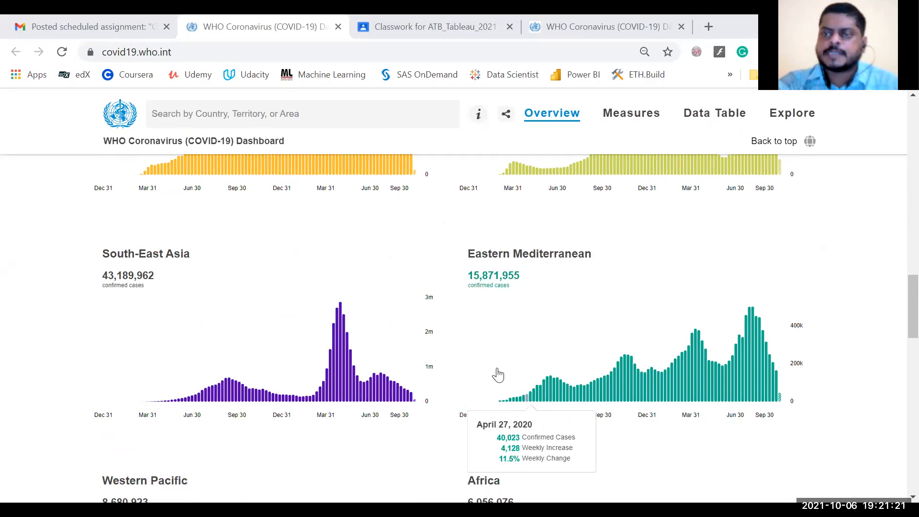
pyautogui.scroll(-2, 416, 380)
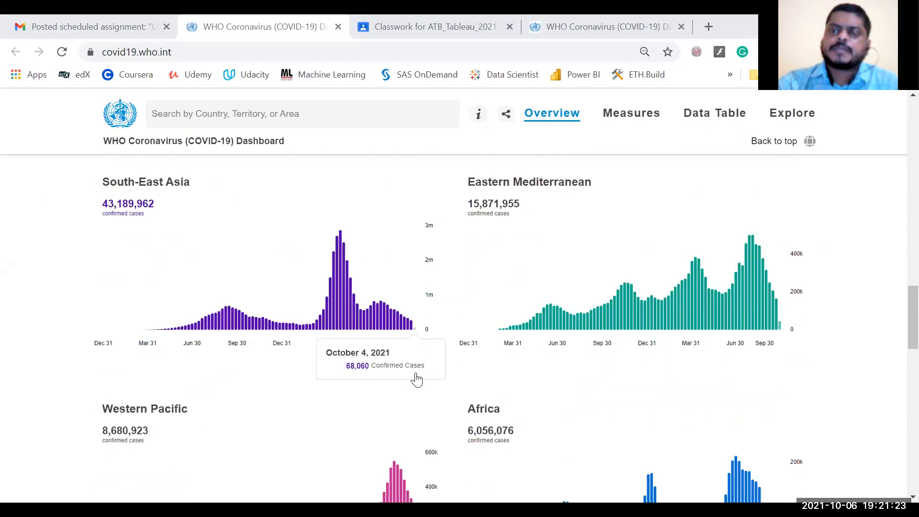
pyautogui.scroll(-2, 416, 379)
pyautogui.scroll(-1, 417, 380)
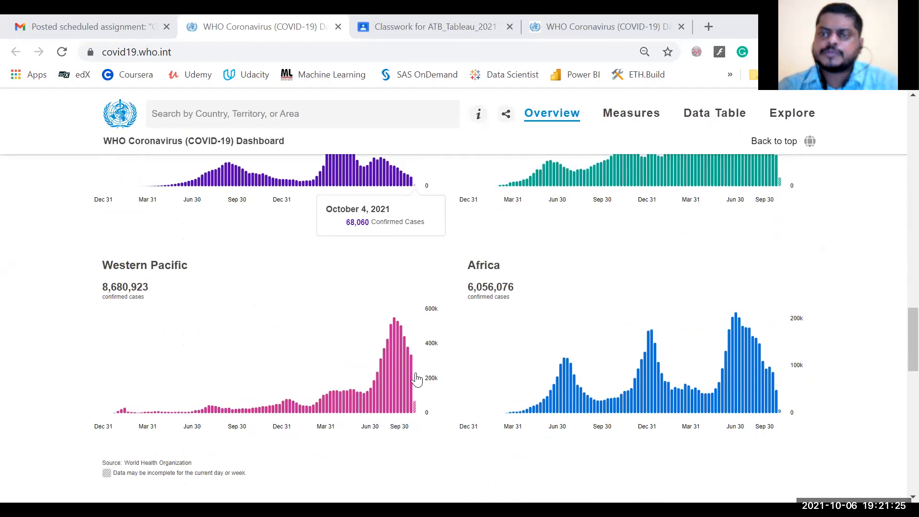
pyautogui.scroll(-3, 417, 374)
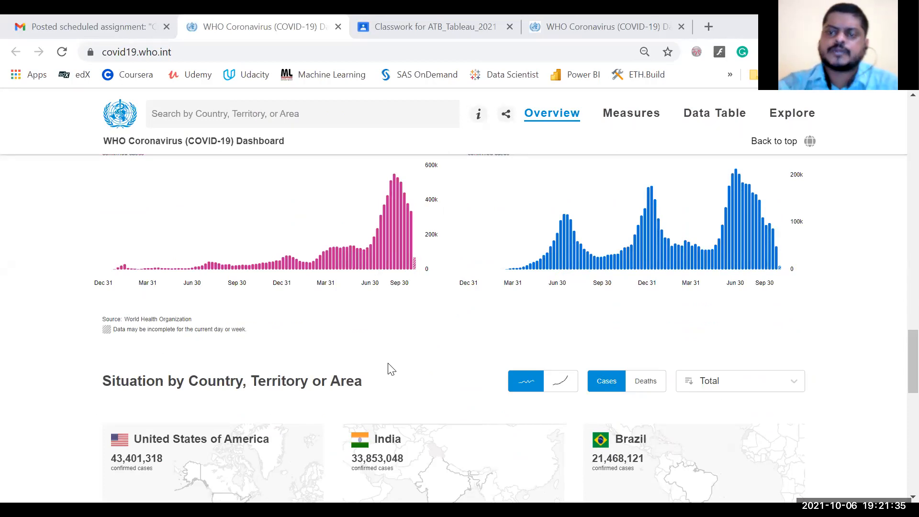
pyautogui.scroll(-4, 531, 320)
pyautogui.scroll(-5, 544, 349)
pyautogui.scroll(11, 541, 364)
pyautogui.scroll(-4, 670, 349)
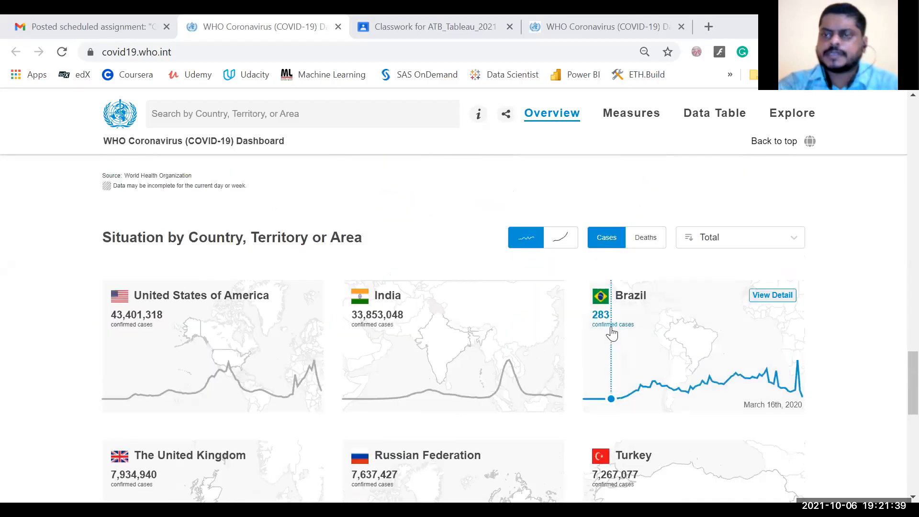
pyautogui.scroll(10, 593, 378)
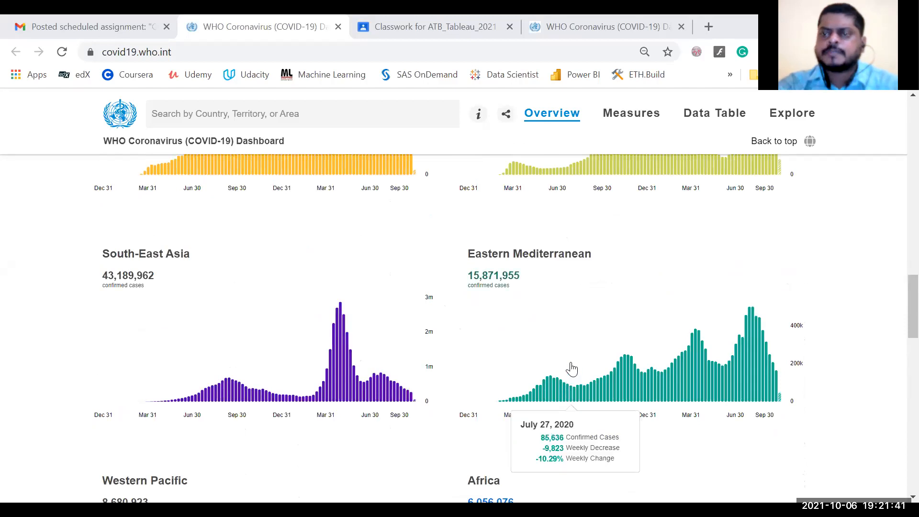
pyautogui.scroll(4, 568, 377)
pyautogui.scroll(4, 572, 368)
pyautogui.scroll(12, 572, 369)
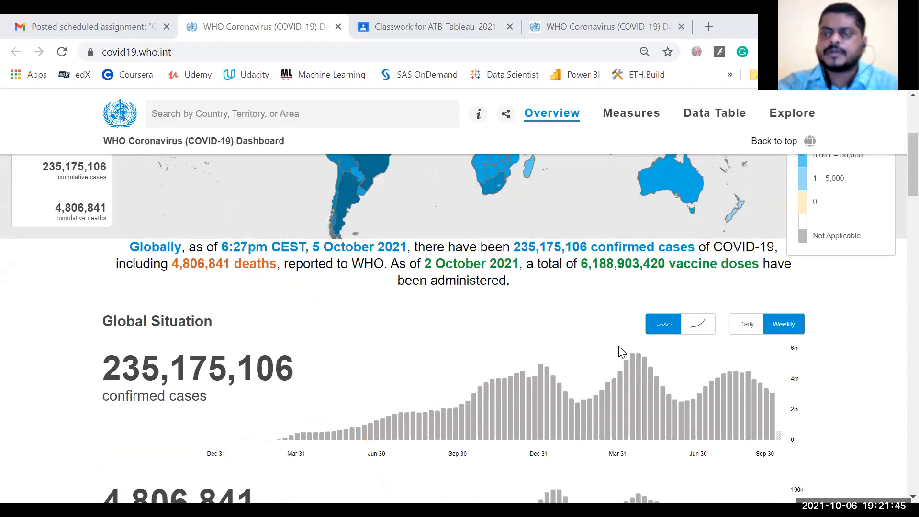
# Download the WHO dashboard's data table as a CSV file and open it in Excel
pyautogui.click(692, 127)
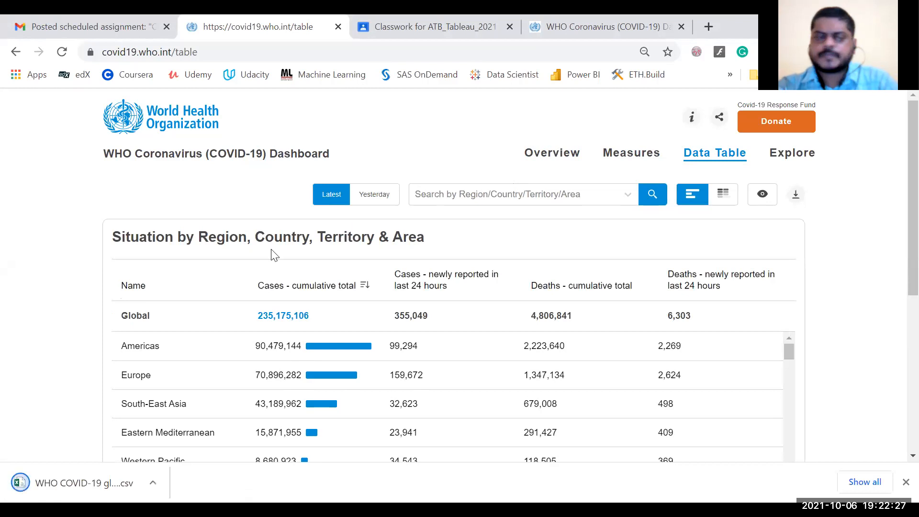
pyautogui.click(69, 485)
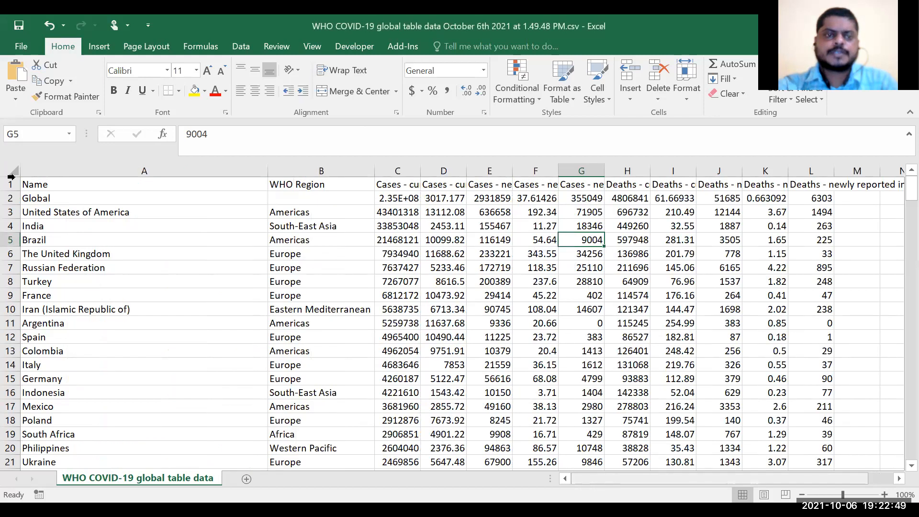
# Fit the widths of the case columns through column G to their full header text in the WHO COVID-19 global table data sheet
pyautogui.moveTo(605, 478); pyautogui.dragTo(624, 478)
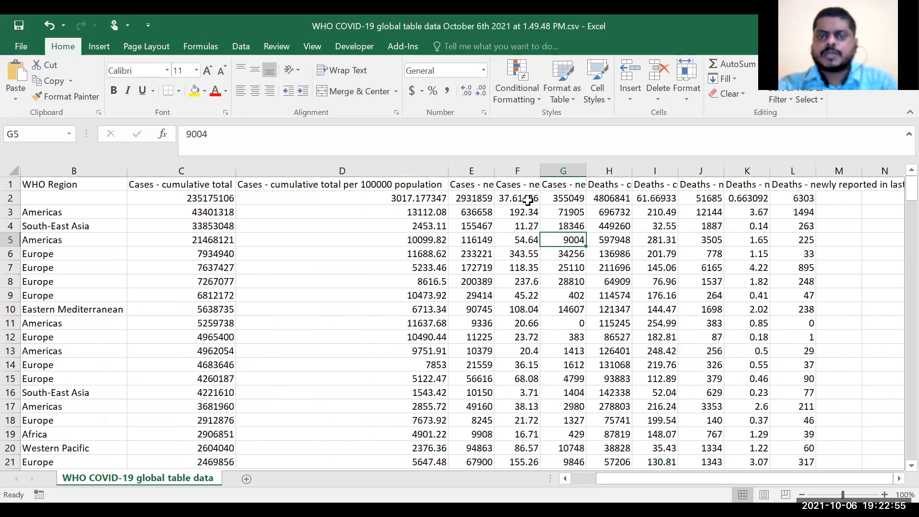
pyautogui.doubleClick(494, 168)
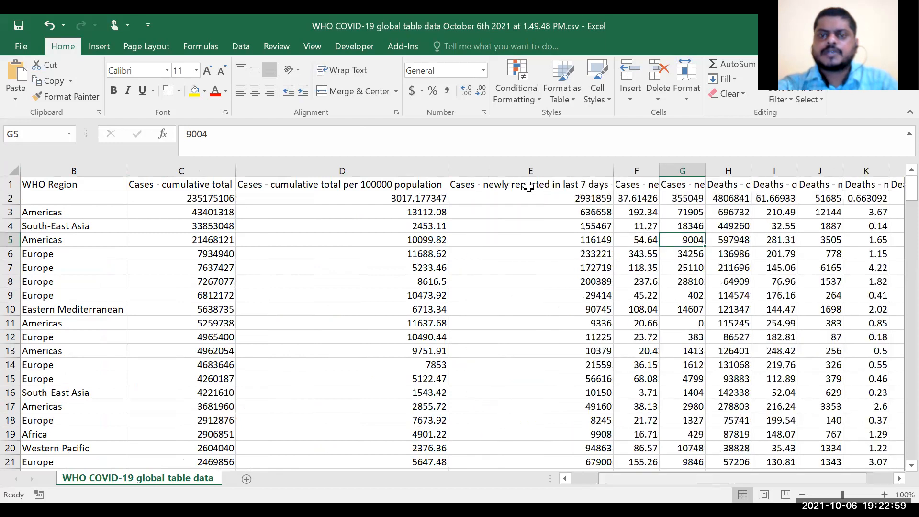
pyautogui.hscroll(1, 550, 173)
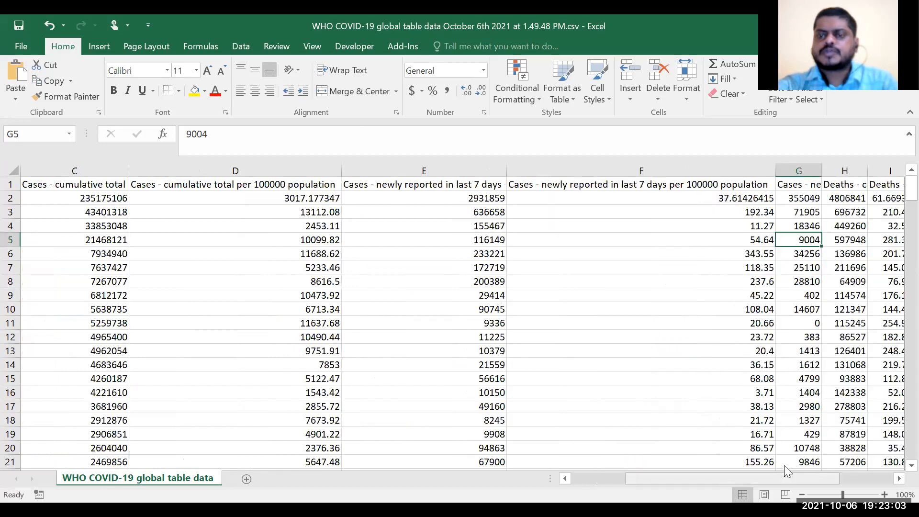
pyautogui.hscroll(2, 701, 273)
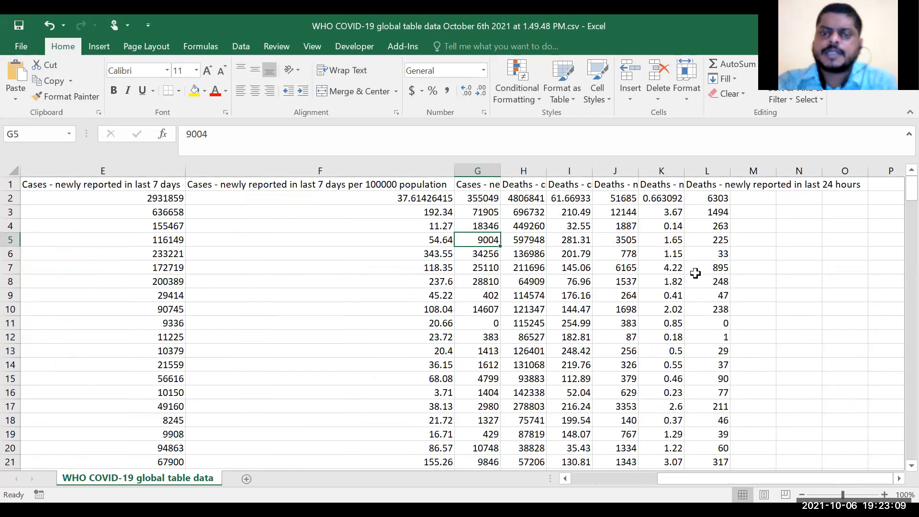
pyautogui.doubleClick(500, 170)
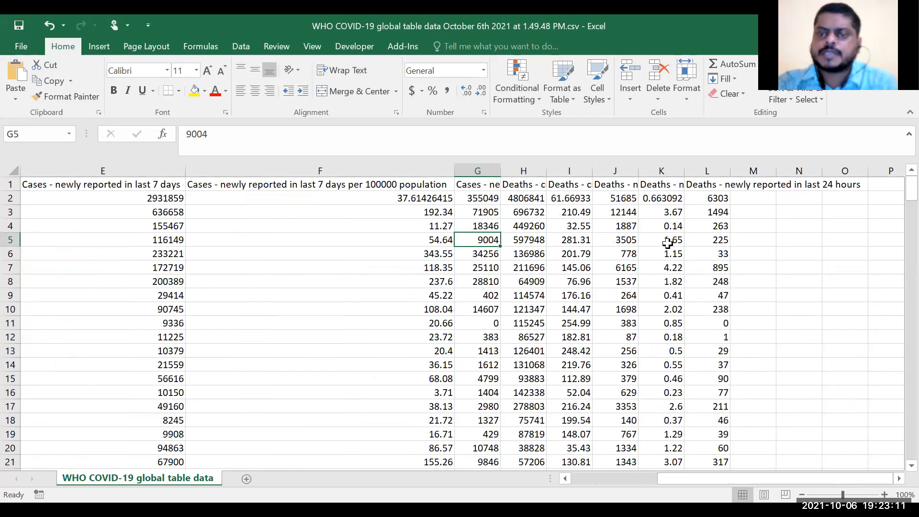